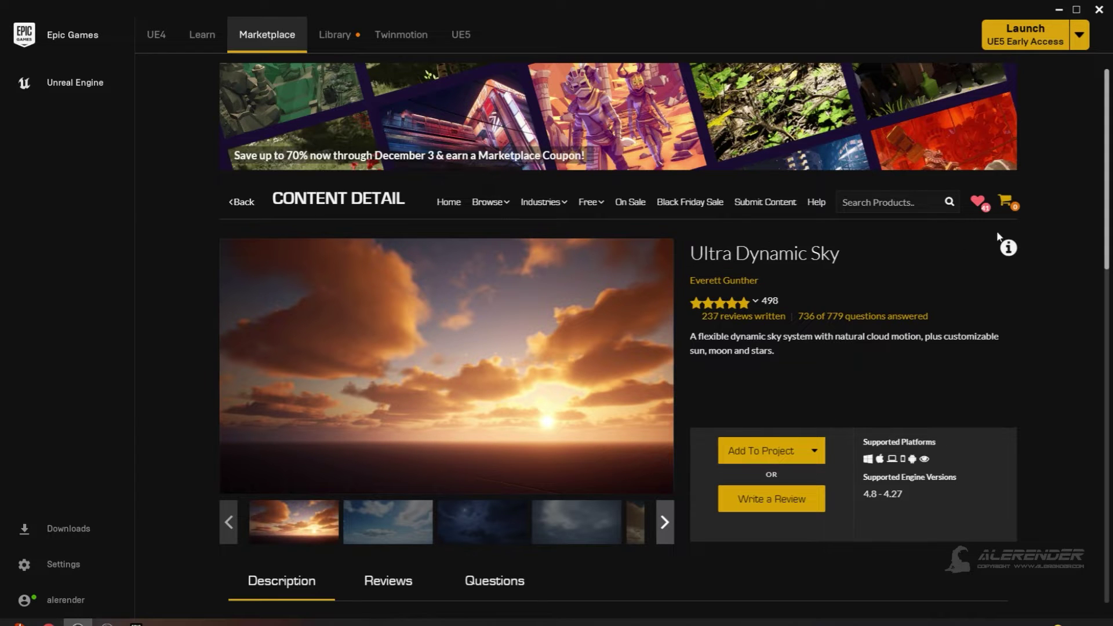
# Step: Highlight the Ultra Dynamic Sky title, then page through its preview images full-size and close the viewer
pyautogui.moveTo(1104, 255); pyautogui.dragTo(1102, 248)
pyautogui.moveTo(691, 253); pyautogui.dragTo(860, 250)
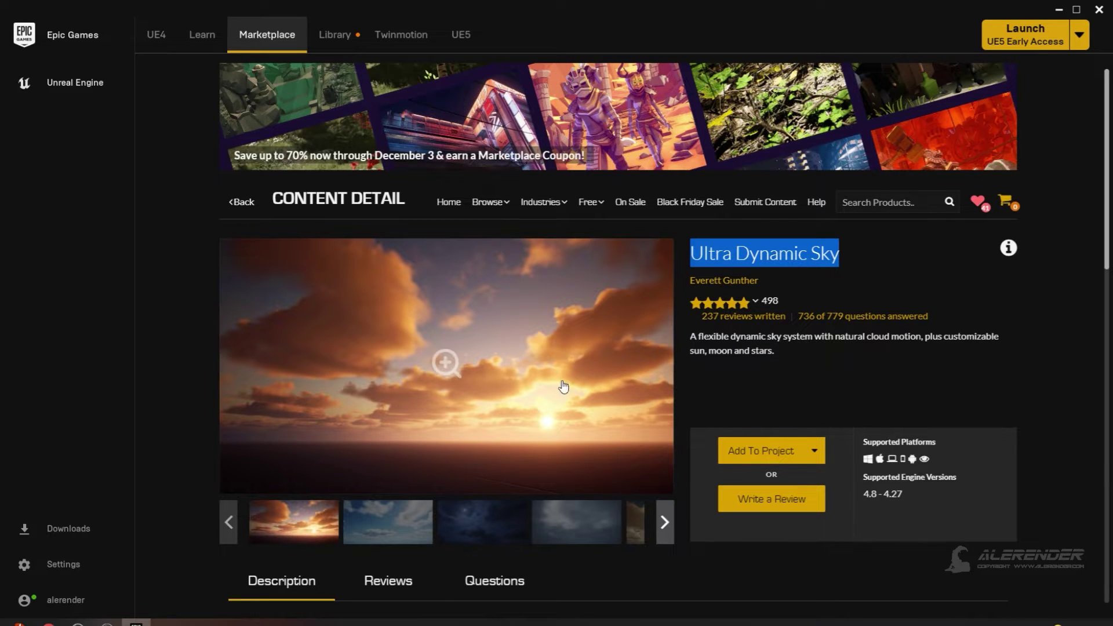
pyautogui.click(578, 366)
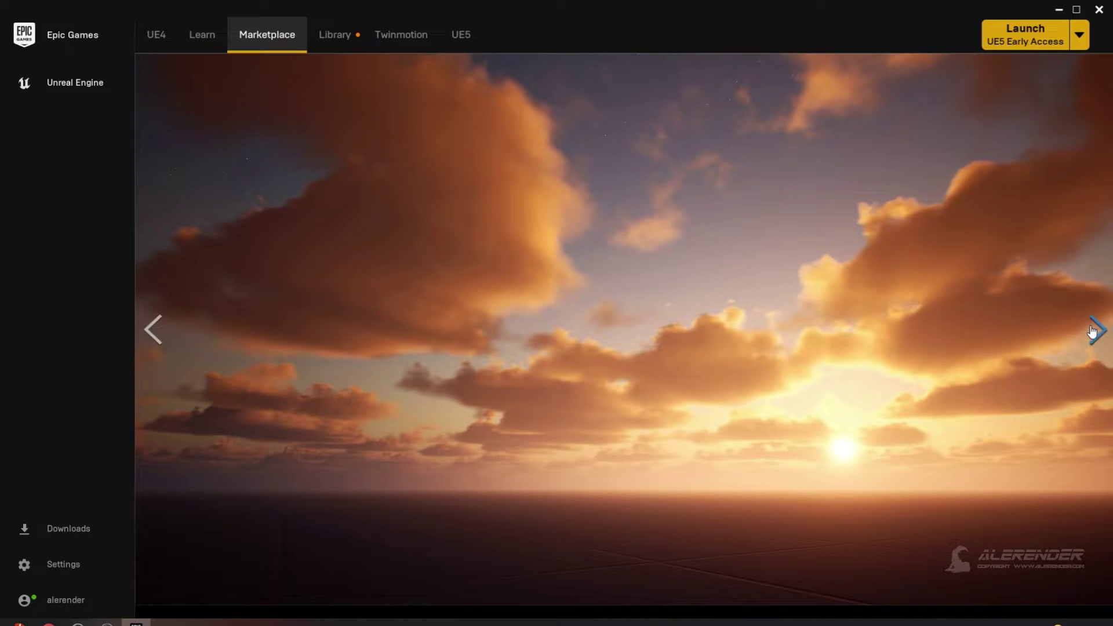
pyautogui.click(1094, 331)
pyautogui.click(1094, 330)
pyautogui.click(1094, 330)
pyautogui.click(1093, 330)
pyautogui.click(1093, 330)
pyautogui.click(295, 148)
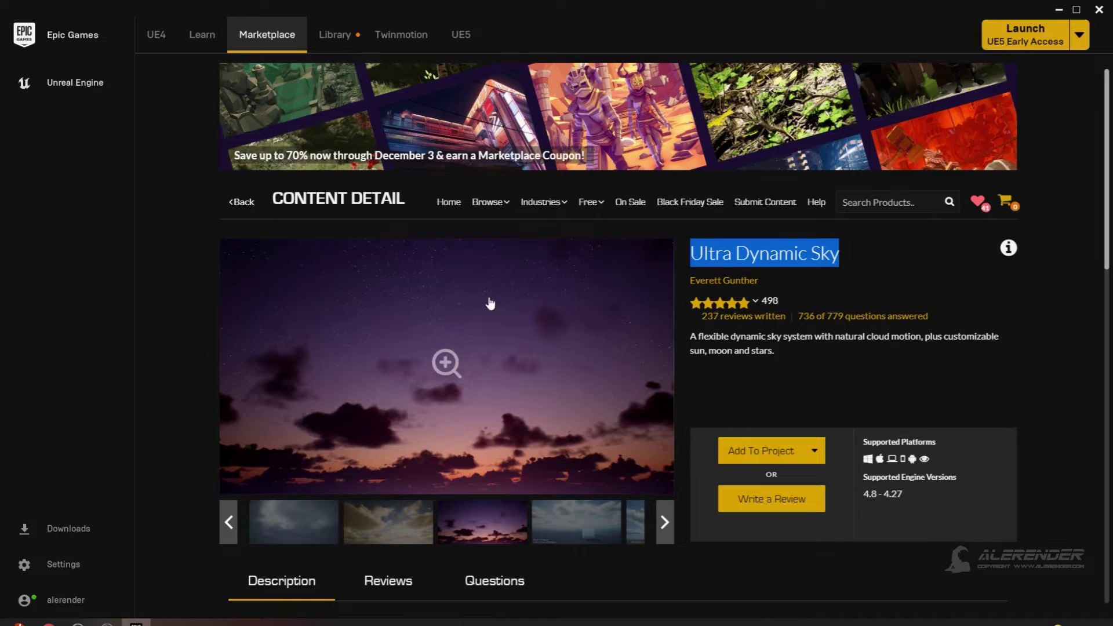
# Step: Orbit the Plane Crash model in the Sketchfab viewer, then bring up its Download 3D Model options
pyautogui.click(1059, 9)
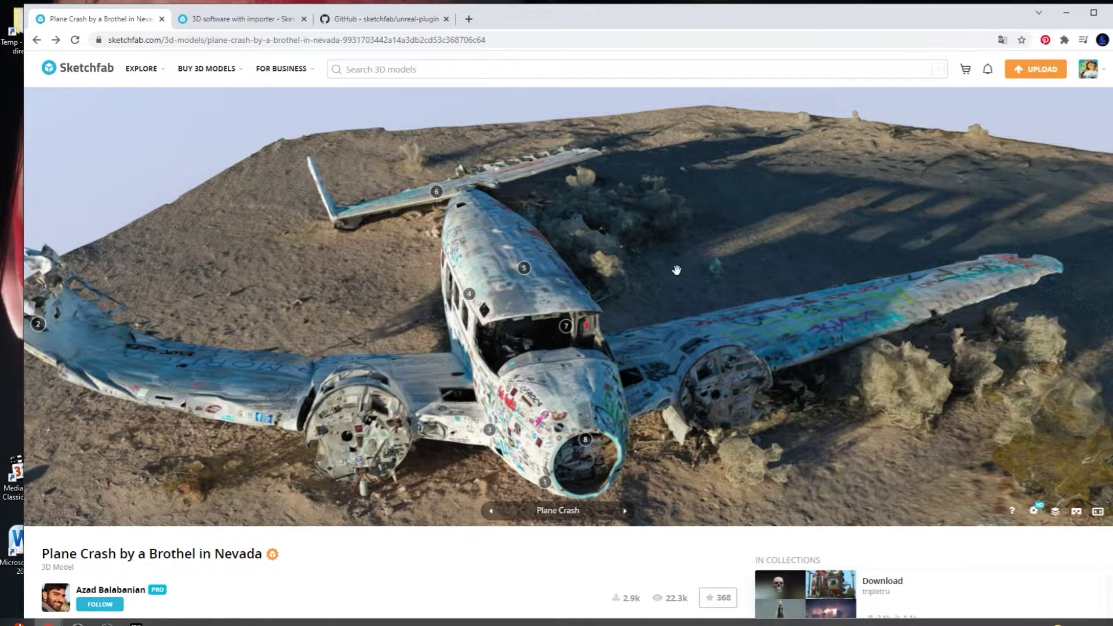
pyautogui.moveTo(682, 270)
pyautogui.mouseDown()
pyautogui.moveTo(786, 259)
pyautogui.moveTo(672, 194)
pyautogui.moveTo(783, 249)
pyautogui.moveTo(742, 214)
pyautogui.mouseUp()
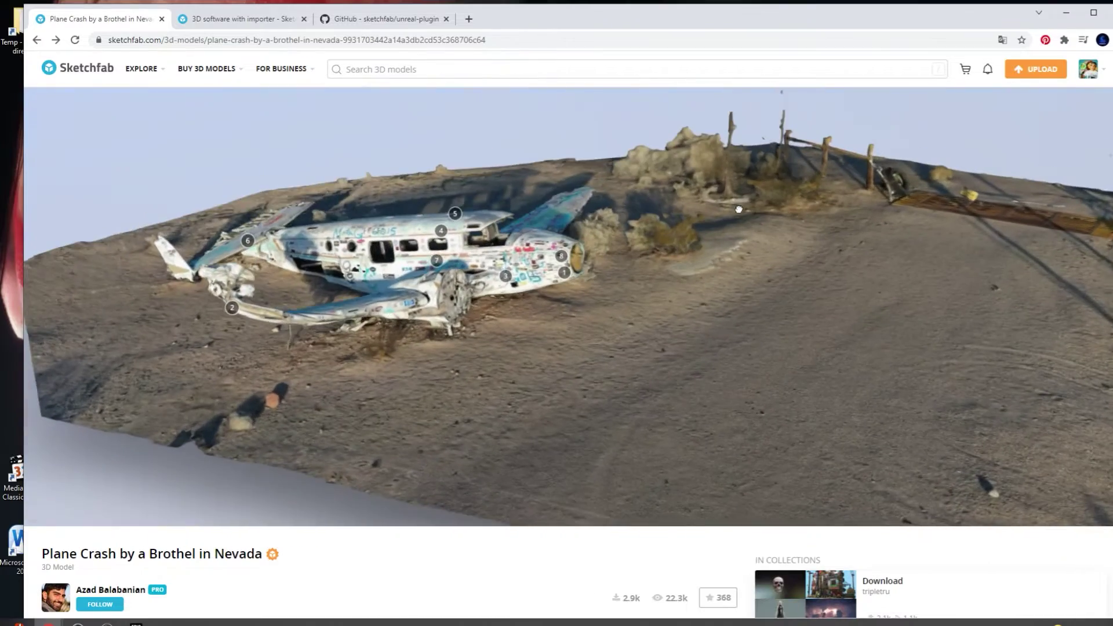
pyautogui.moveTo(721, 281)
pyautogui.mouseDown()
pyautogui.moveTo(743, 312)
pyautogui.moveTo(728, 308)
pyautogui.mouseUp()
pyautogui.scroll(-3, 199, 543)
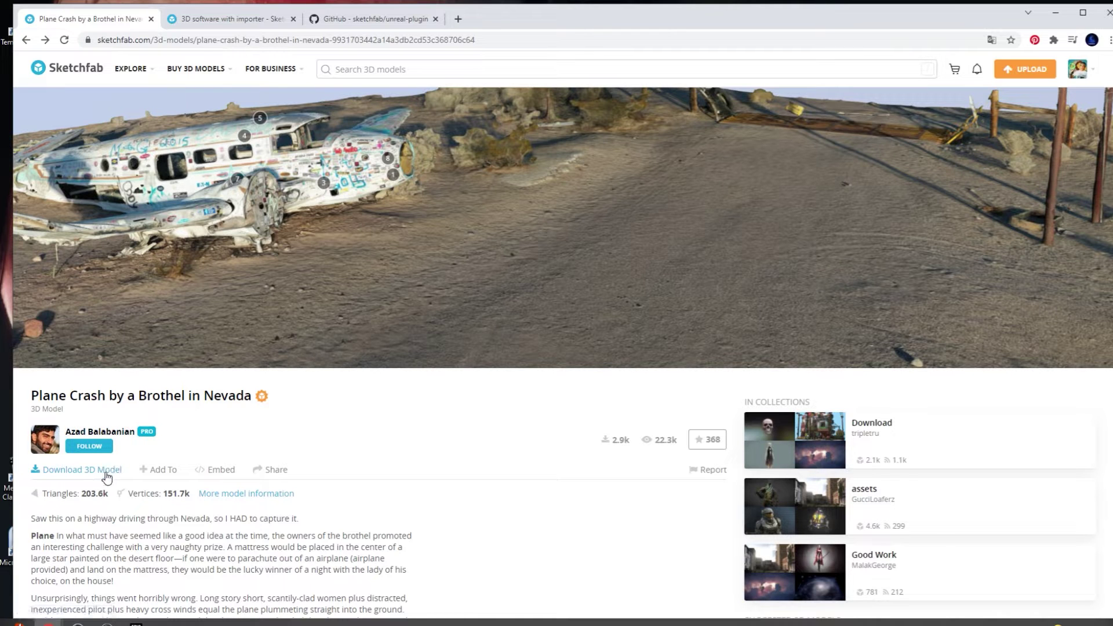
pyautogui.moveTo(582, 216)
pyautogui.mouseDown()
pyautogui.moveTo(585, 204)
pyautogui.moveTo(590, 237)
pyautogui.mouseUp()
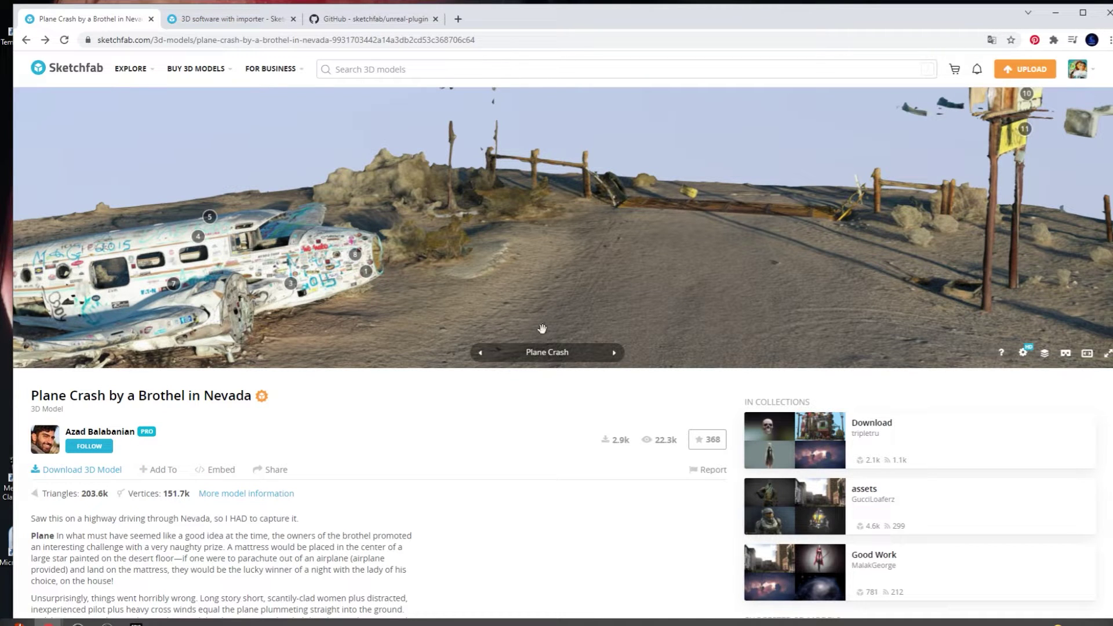
pyautogui.click(68, 470)
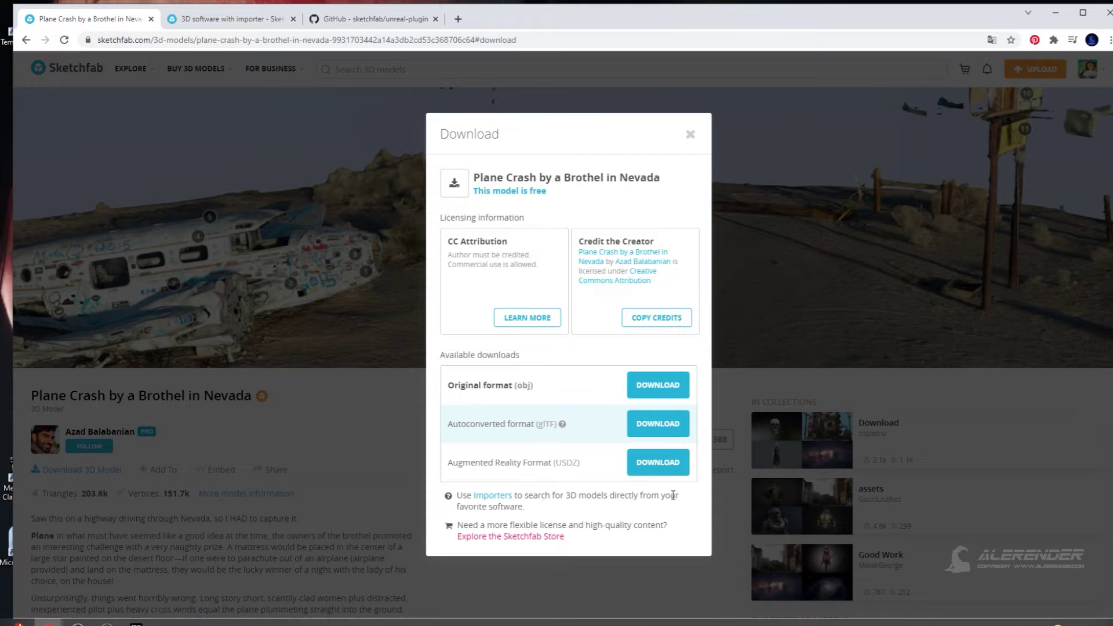
# Step: Go to Sketchfab's Importers list and choose the Unreal Engine plugin under Game Engines
pyautogui.click(488, 497)
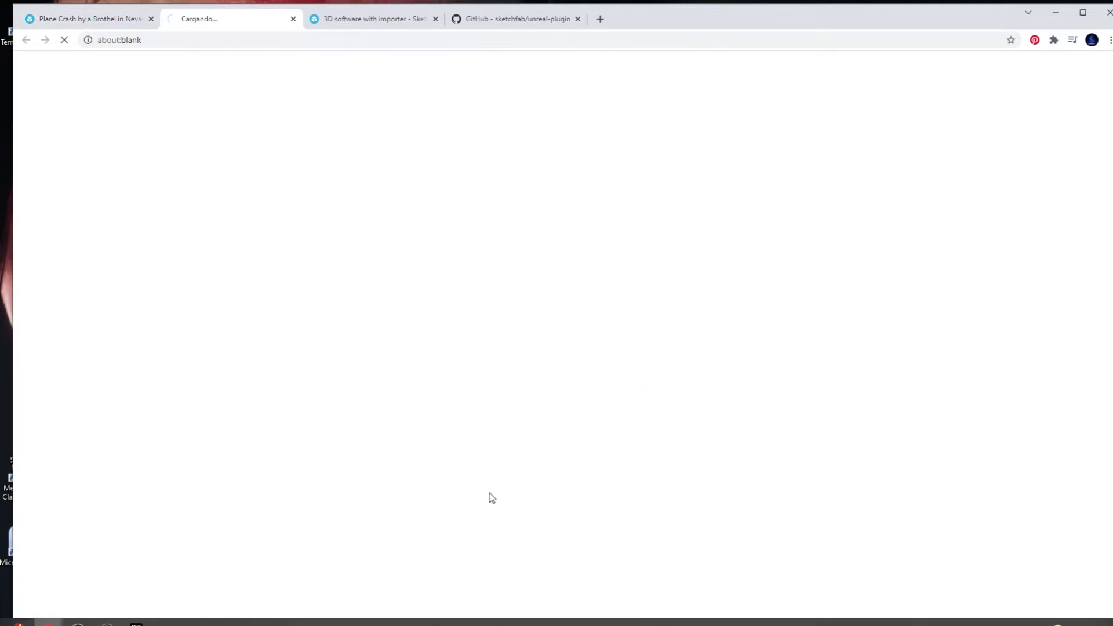
pyautogui.scroll(-1, 457, 286)
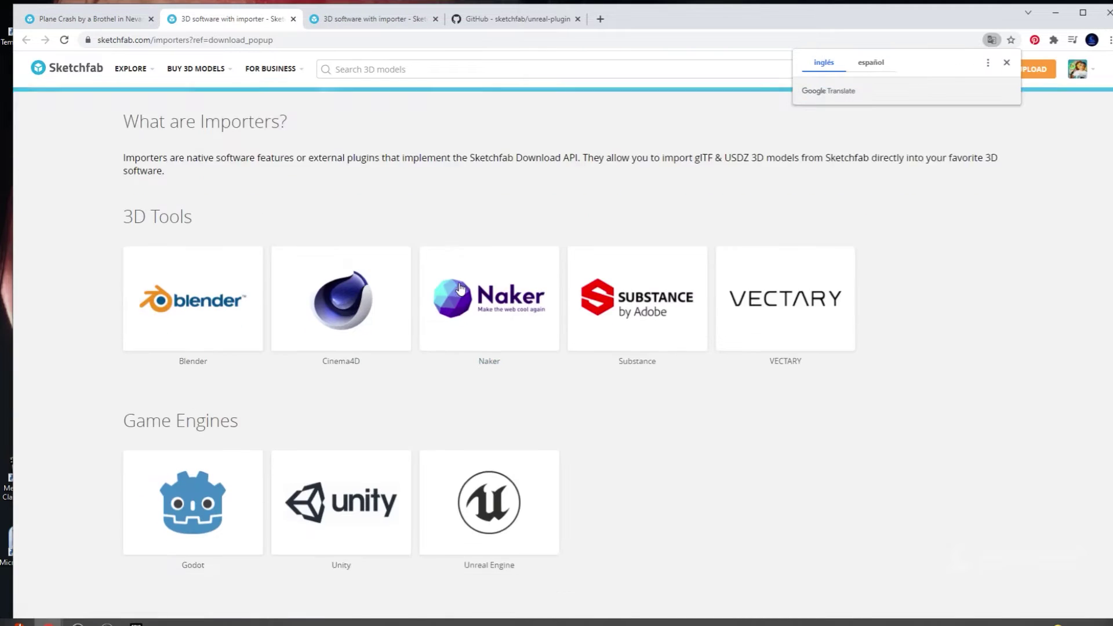
pyautogui.scroll(-2, 457, 286)
pyautogui.scroll(-4, 460, 295)
pyautogui.scroll(2, 460, 295)
pyautogui.scroll(2, 390, 435)
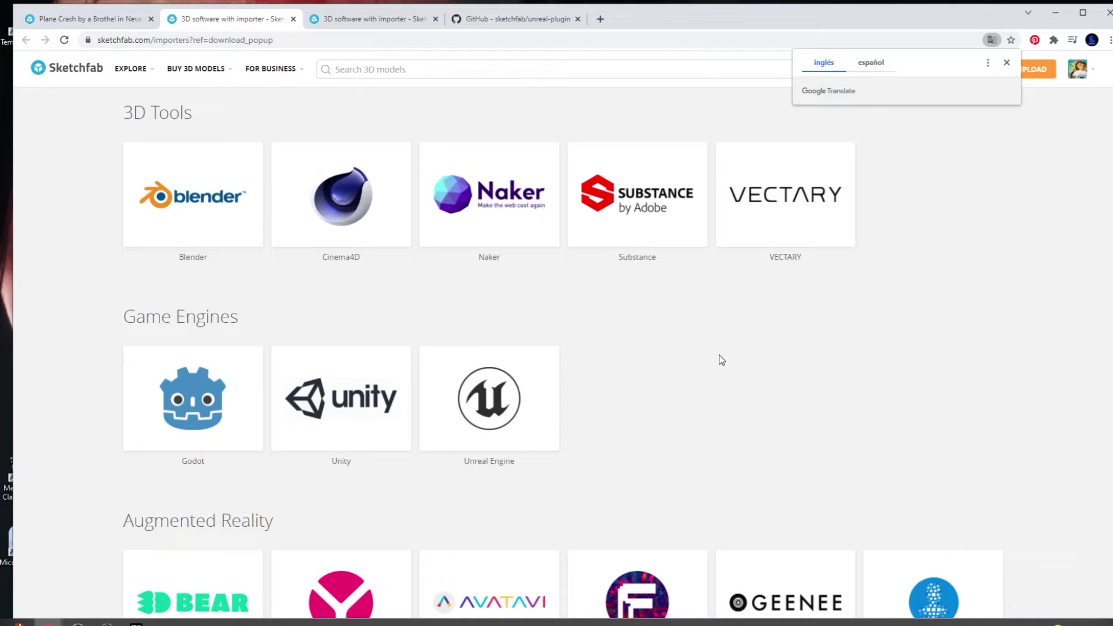
pyautogui.scroll(-10, 721, 360)
pyautogui.scroll(5, 716, 342)
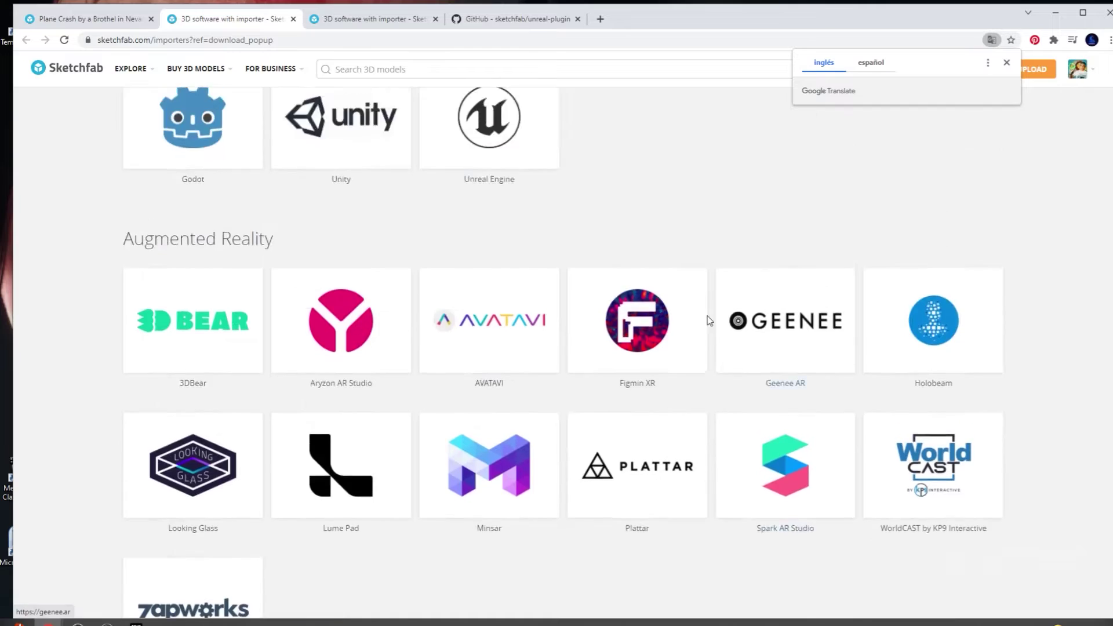
pyautogui.scroll(8, 710, 320)
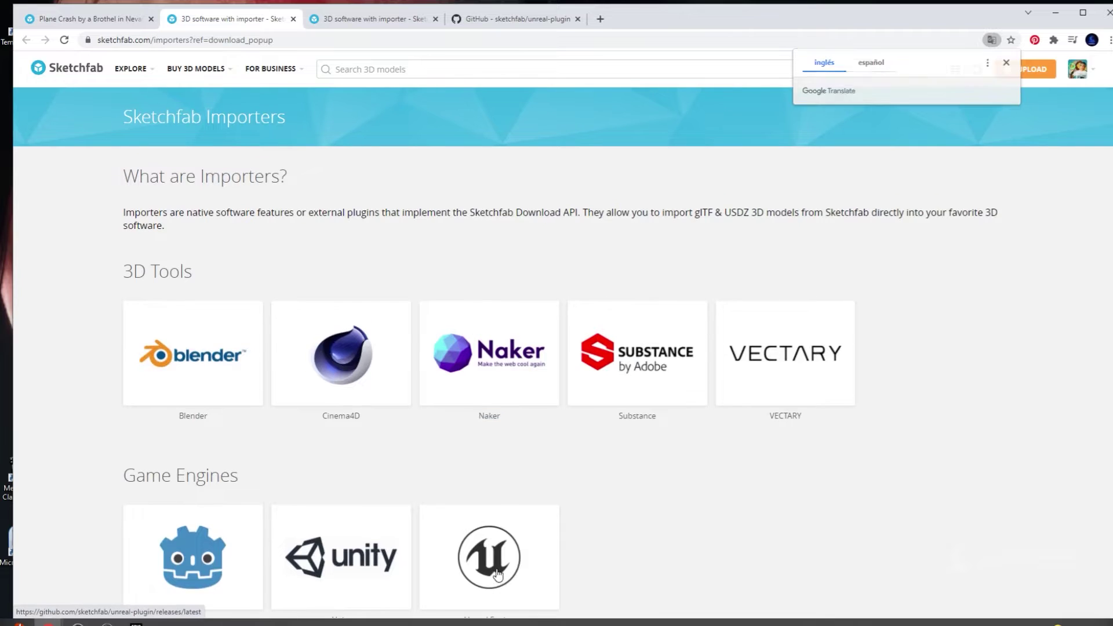
pyautogui.click(498, 574)
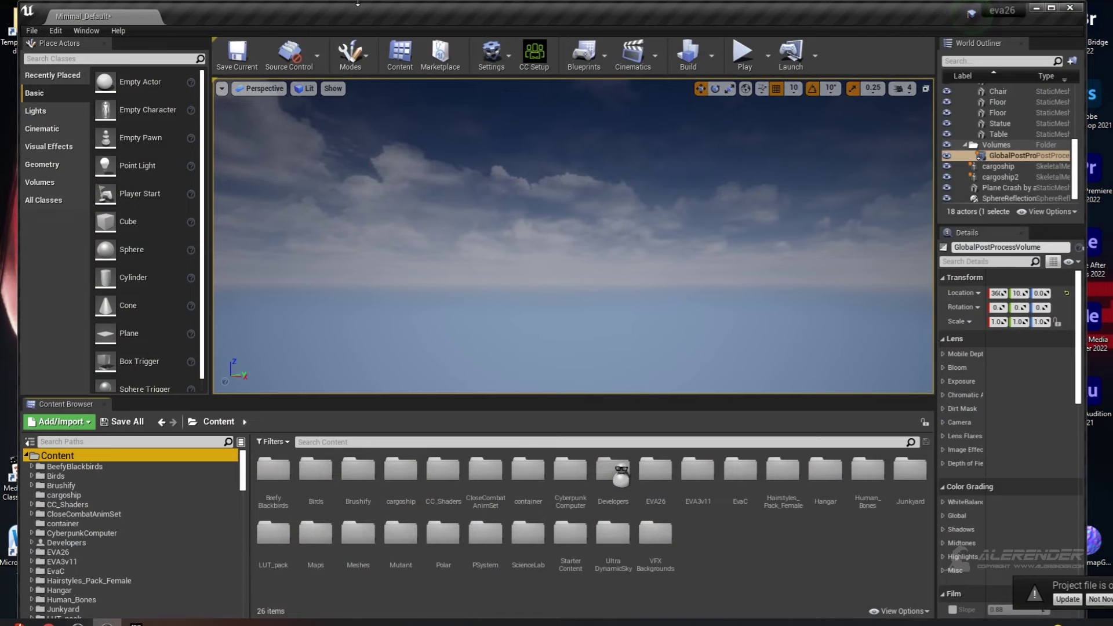
# Step: Open Edit > Plugins and search the plugin list for 'ske'
pyautogui.click(56, 31)
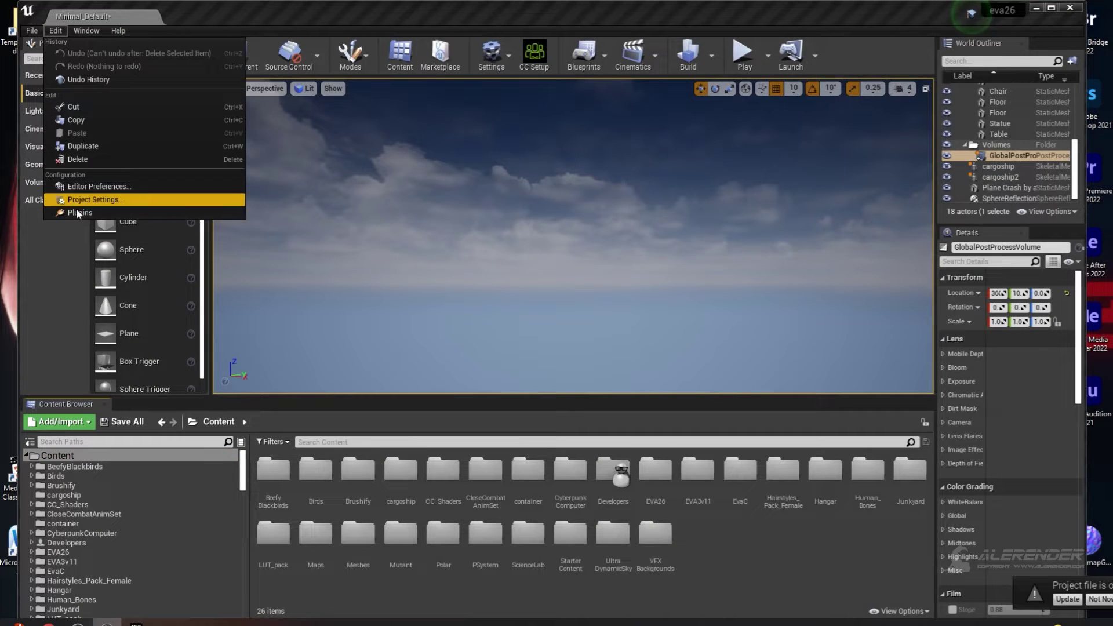
pyautogui.click(77, 212)
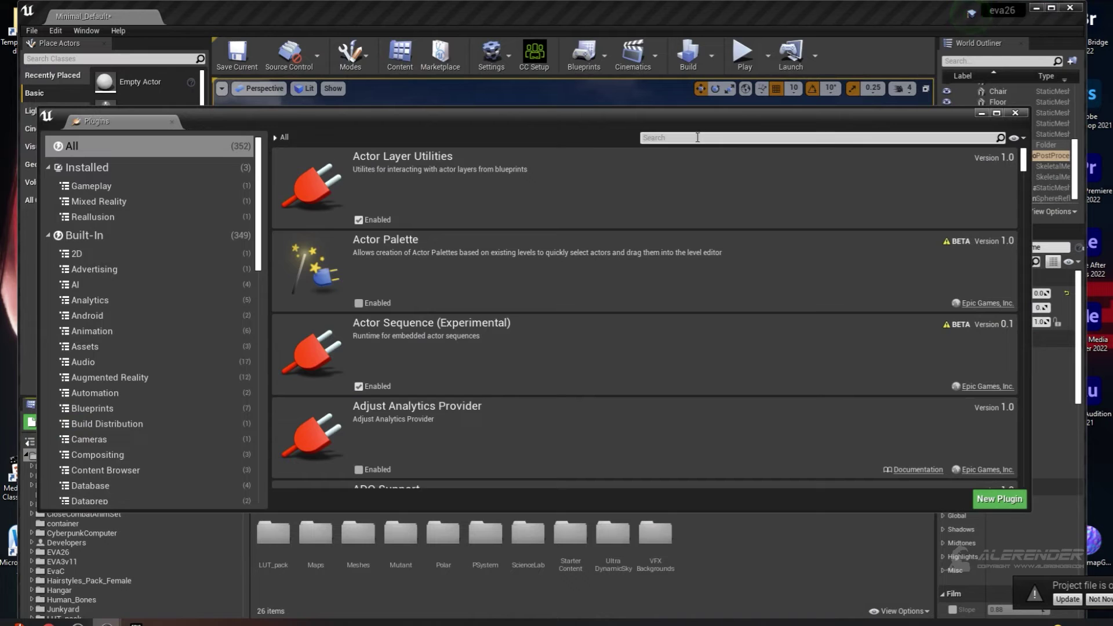
pyautogui.write('scke')
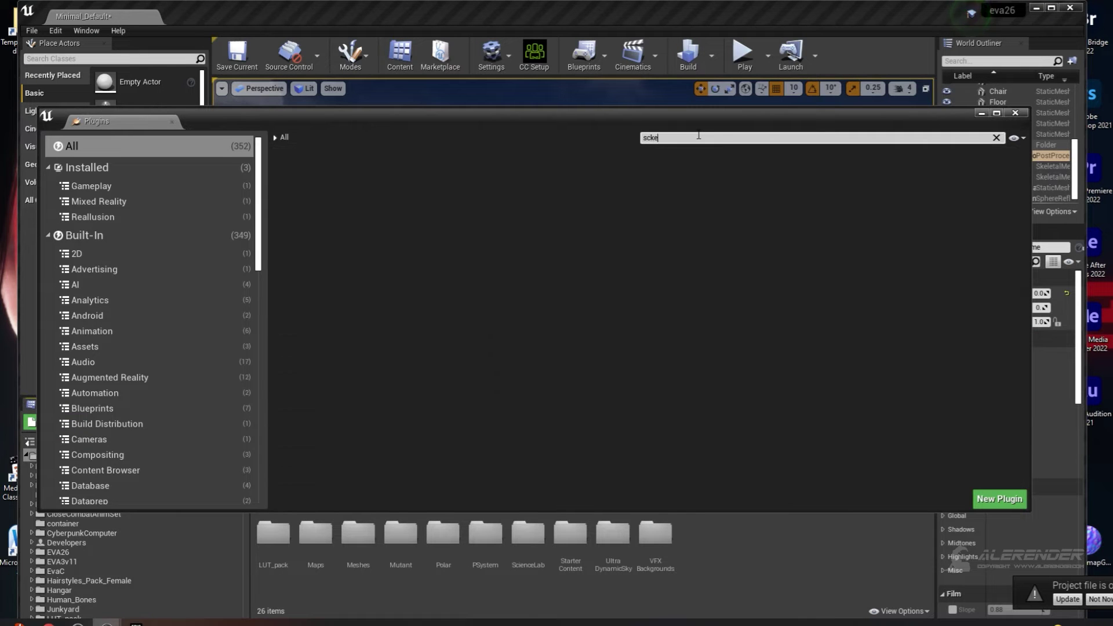
pyautogui.press('BackSpace')
pyautogui.press('BackSpace')
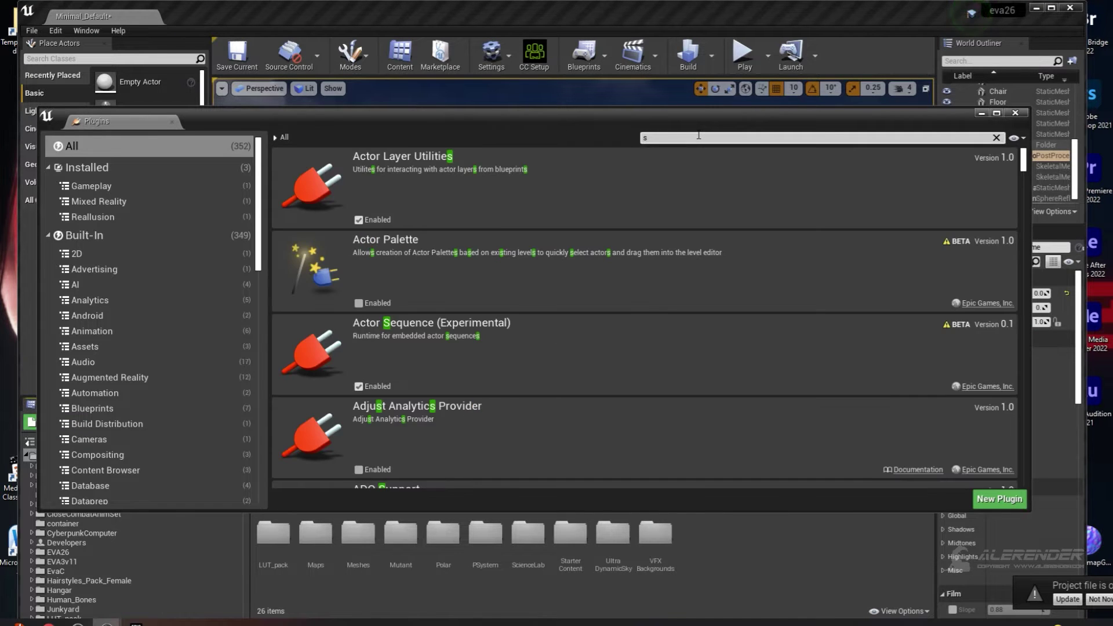
pyautogui.write('ke')
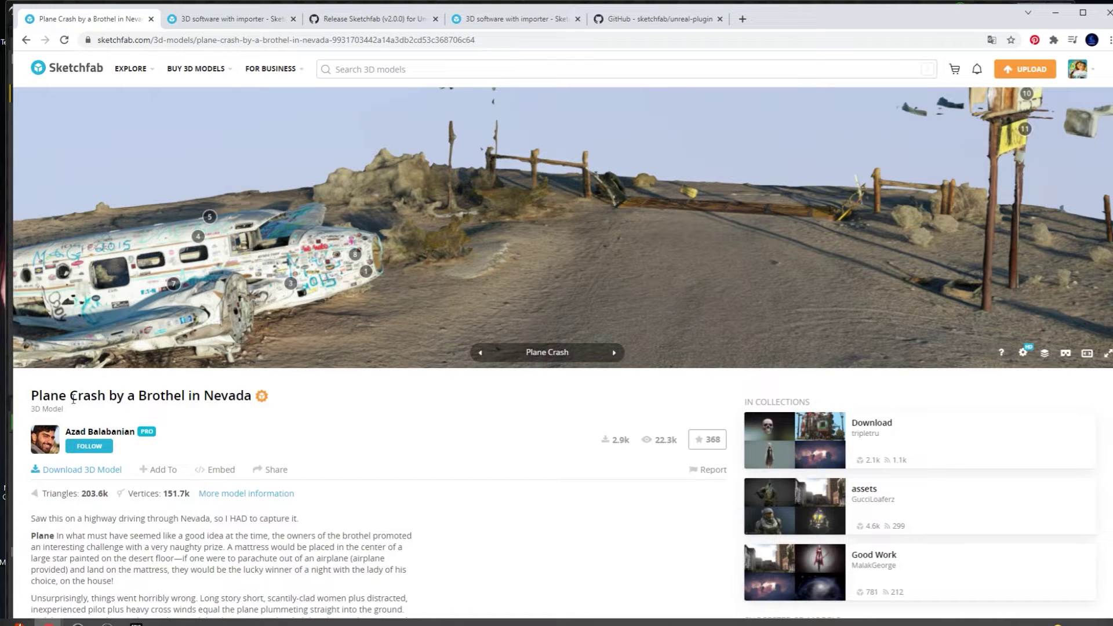
# Step: Open the Sketchfab Asset Browser from Window > Sketchfab in the Unreal Editor
pyautogui.click(1059, 13)
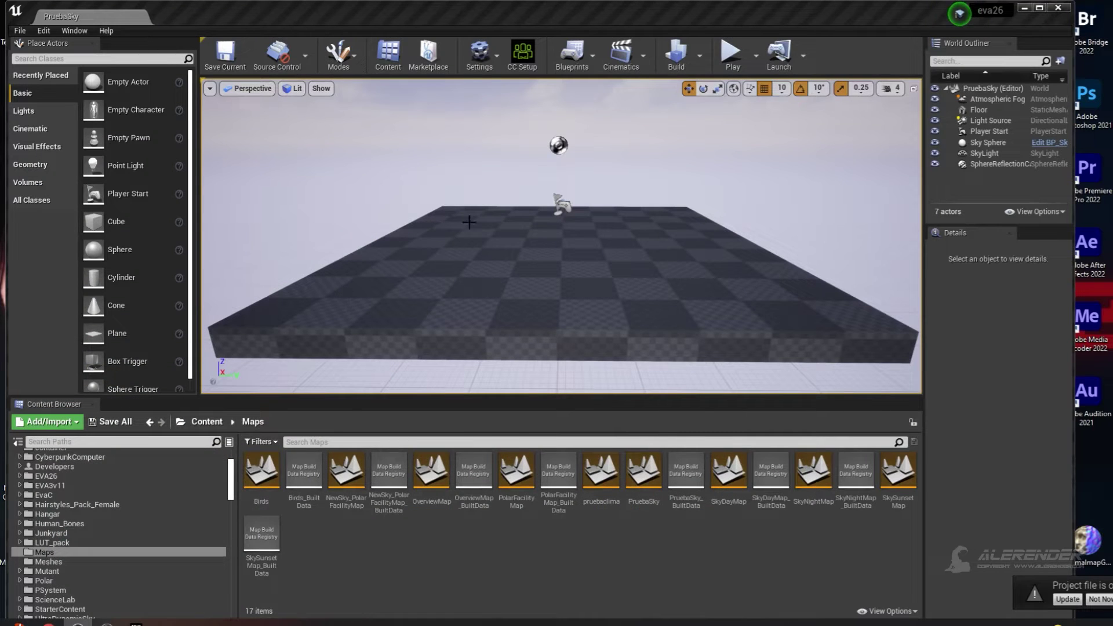
pyautogui.click(45, 35)
pyautogui.click(75, 30)
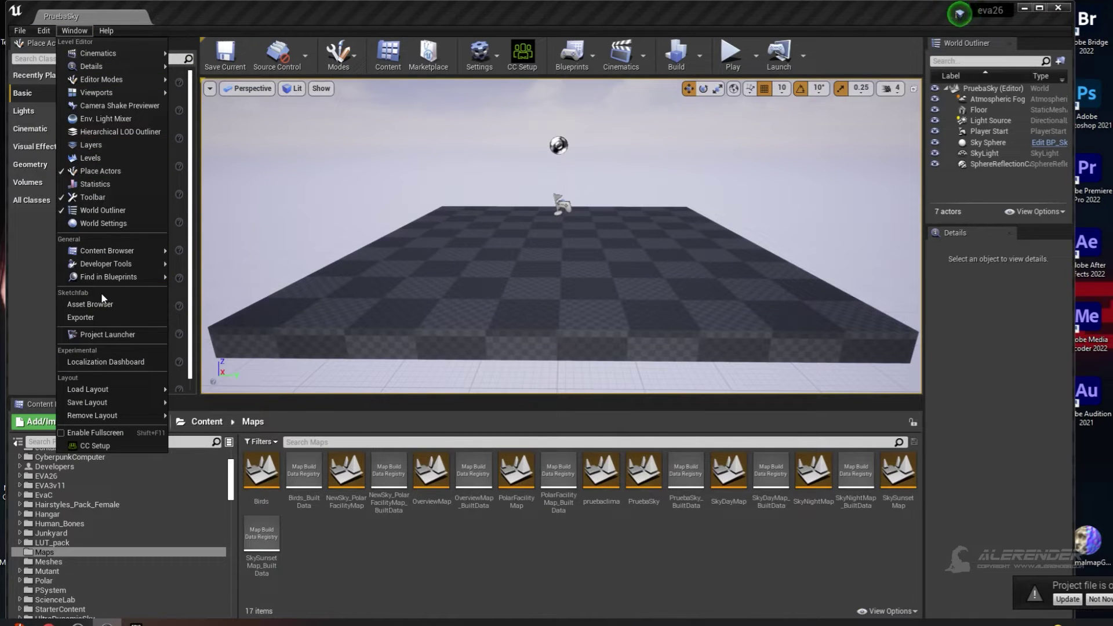
pyautogui.moveTo(92, 262)
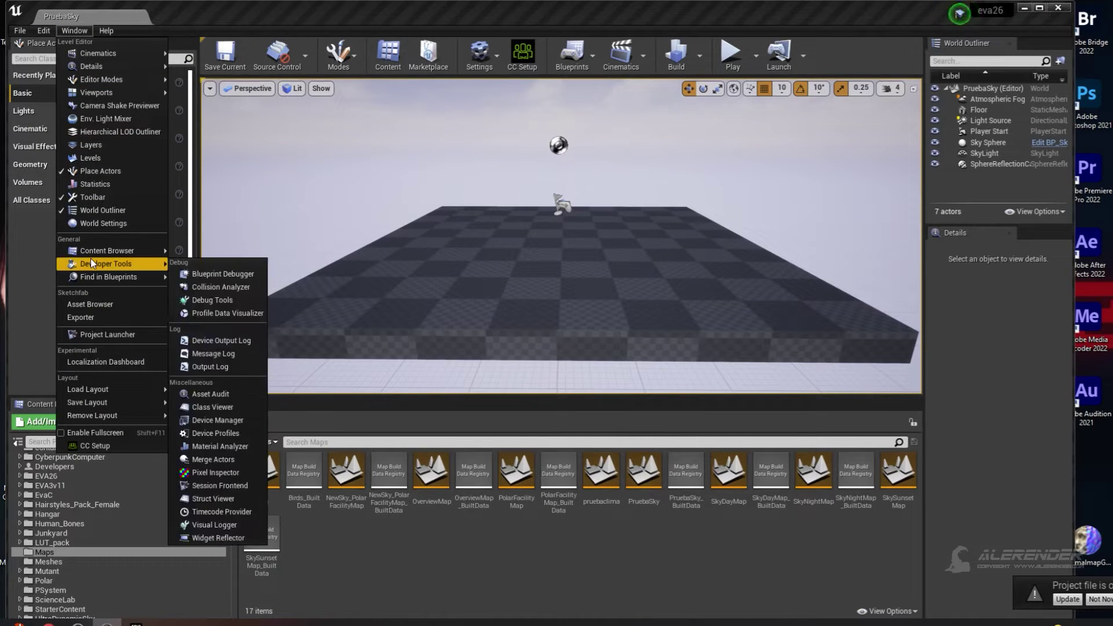
pyautogui.click(91, 307)
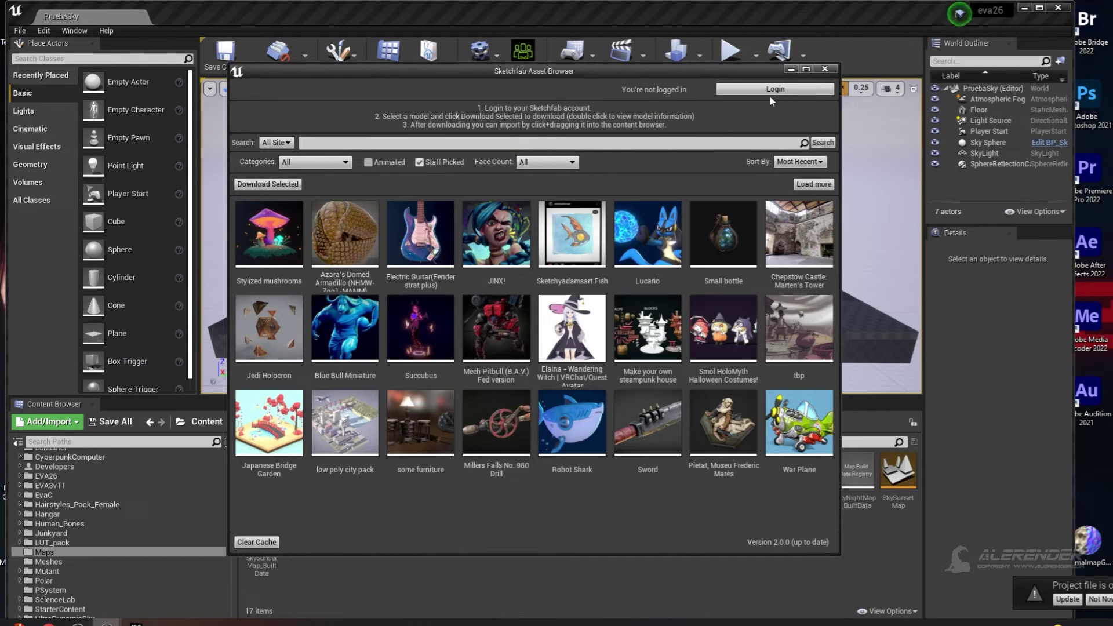
# Step: Log in, search 'plane crash', and view the Plane Crash by a Brothel in Nevada details
pyautogui.click(783, 90)
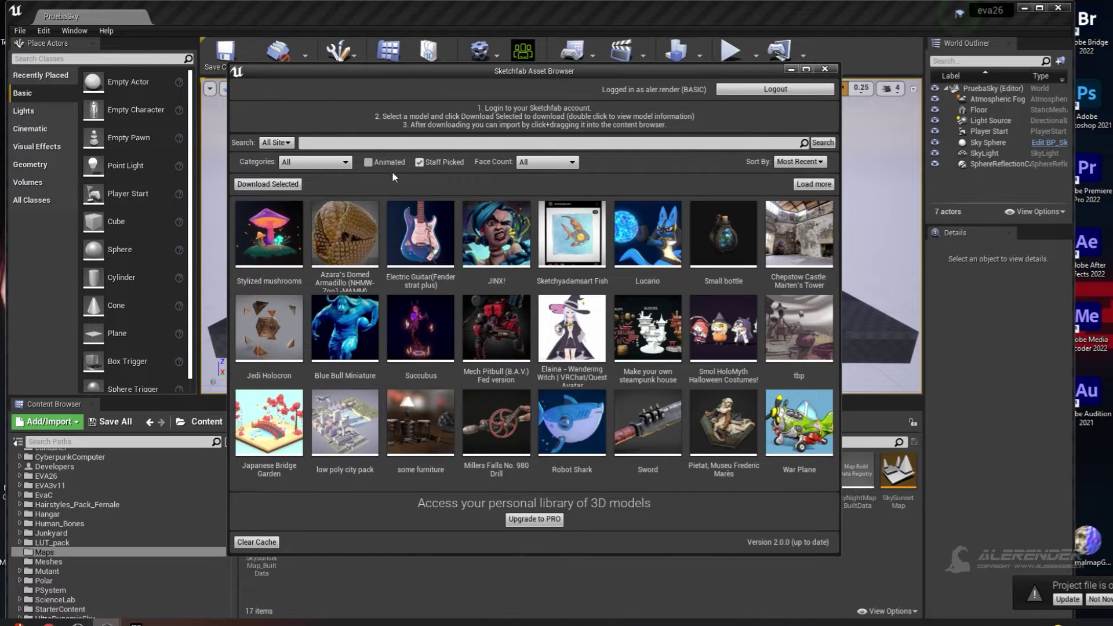
pyautogui.click(368, 163)
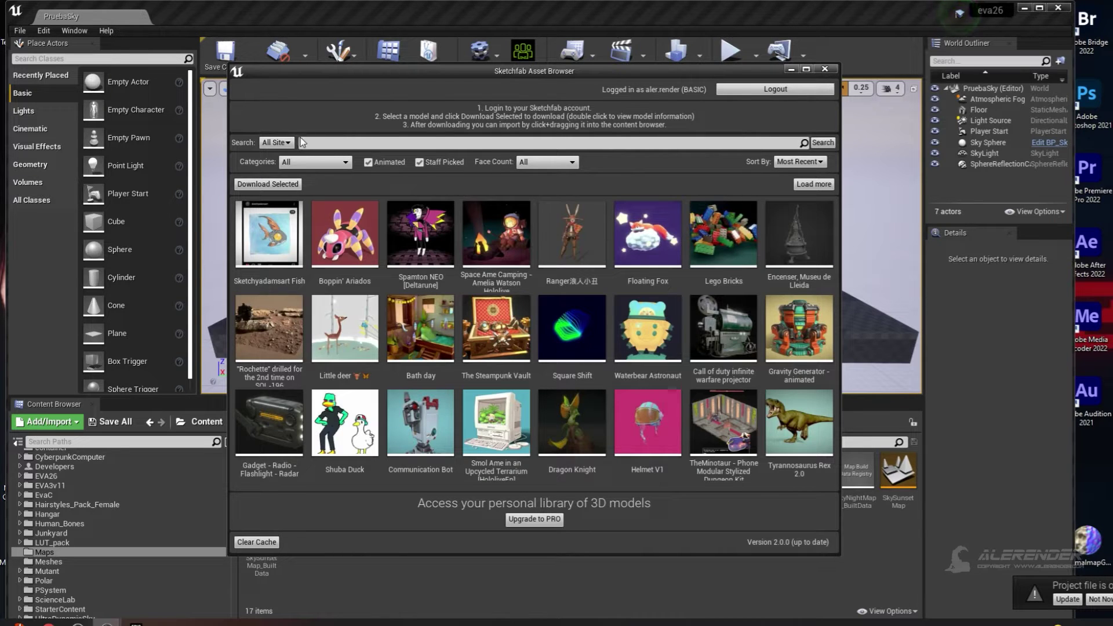
pyautogui.click(369, 164)
pyautogui.write('plane crash')
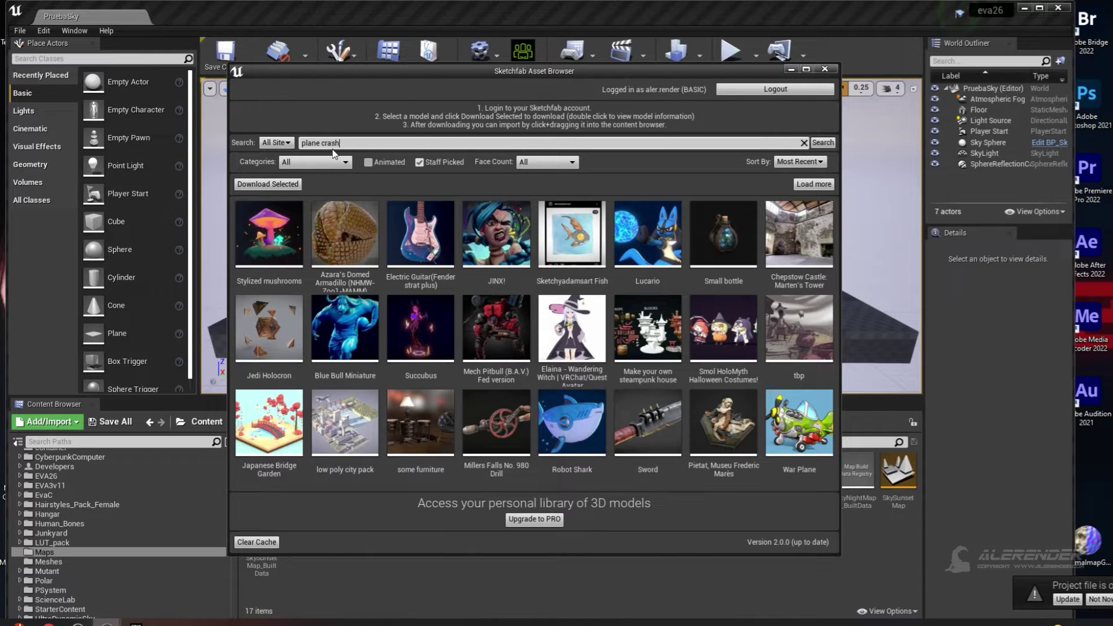
pyautogui.press('Return')
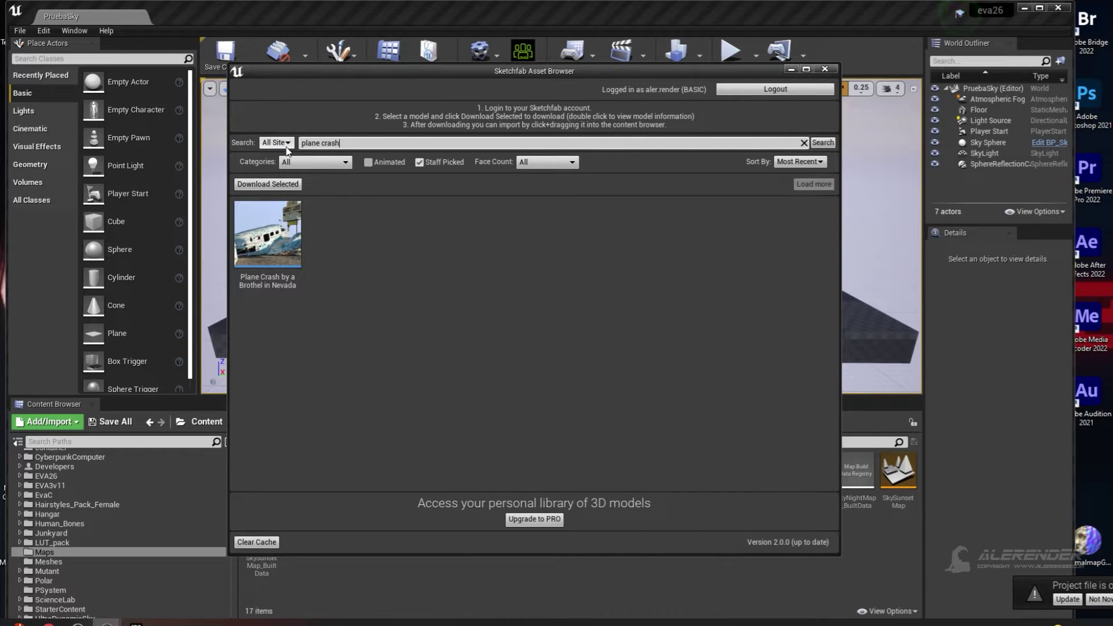
pyautogui.doubleClick(260, 239)
pyautogui.press('Escape')
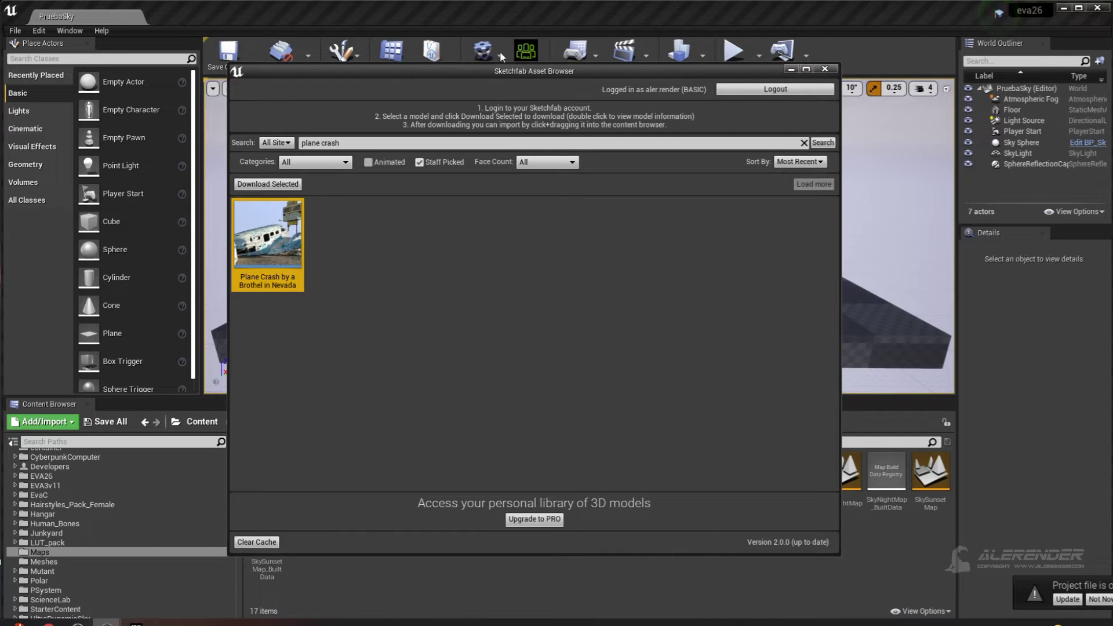
# Step: Import the Plane Crash model into the plane content folder, accepting its licence
pyautogui.moveTo(498, 69); pyautogui.dragTo(956, 82)
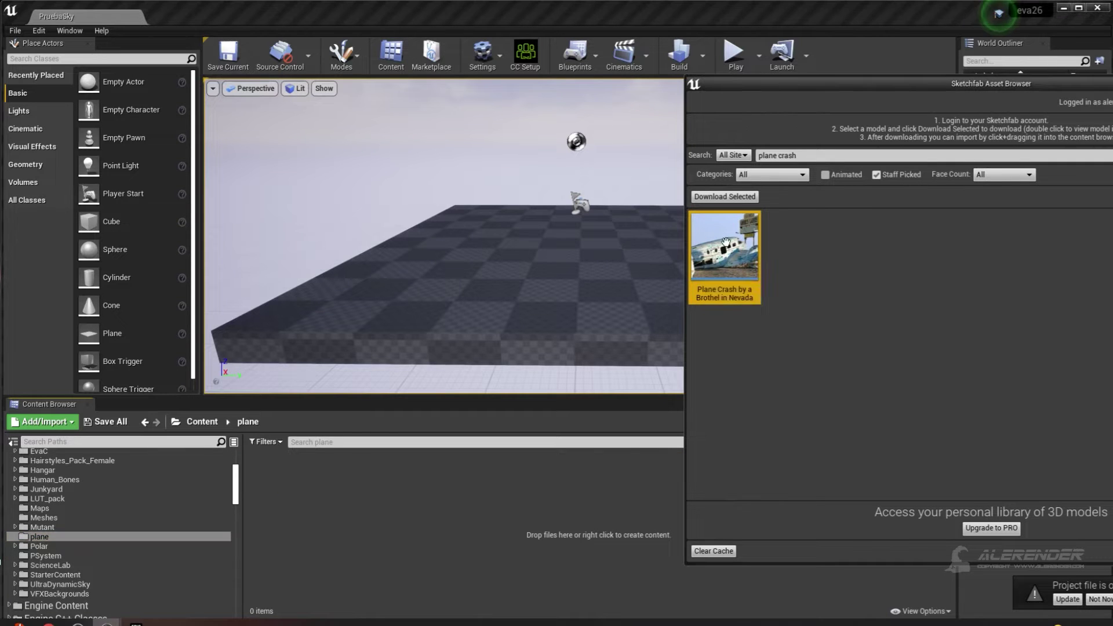
pyautogui.moveTo(725, 243); pyautogui.dragTo(307, 493)
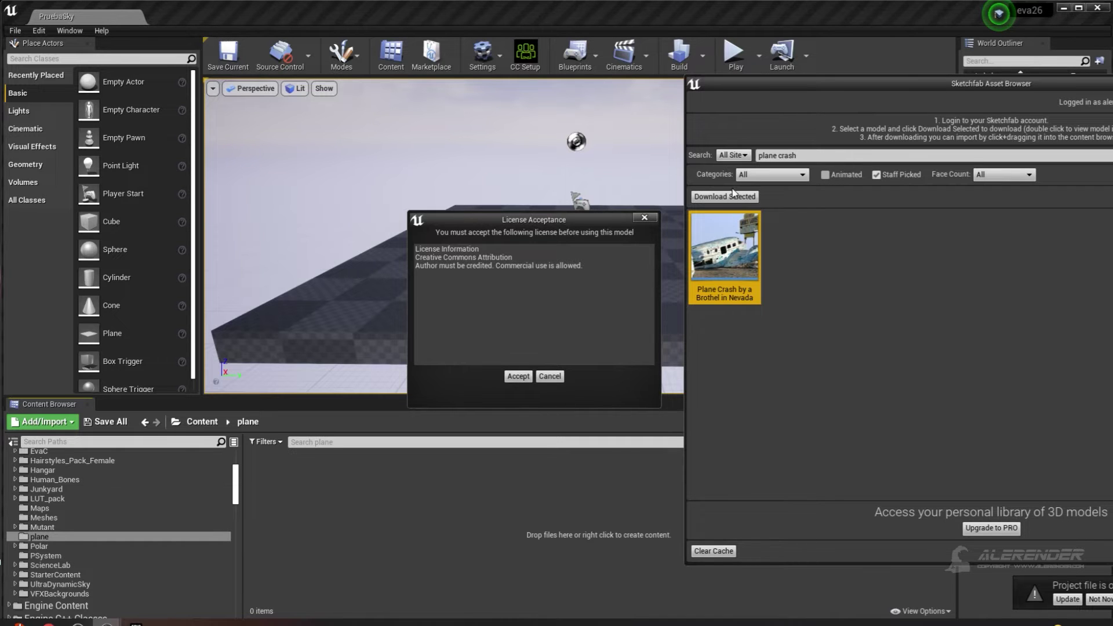
pyautogui.click(518, 376)
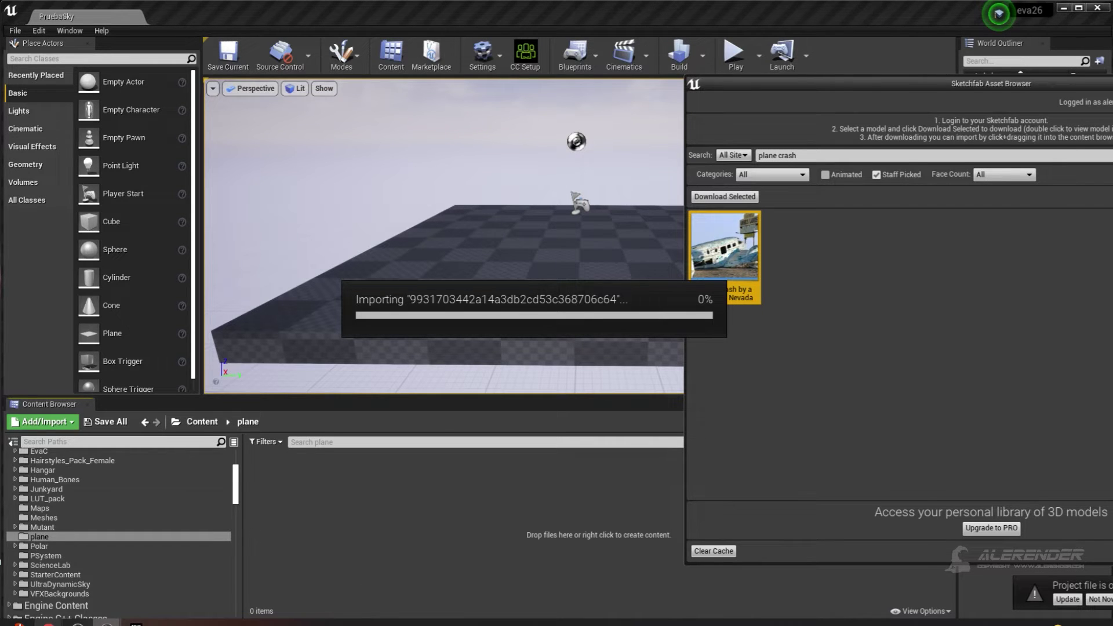
# Step: Check the Sketchfab model page in the browser, then return to the Unreal Editor
pyautogui.moveTo(48, 624)
pyautogui.click(66, 564)
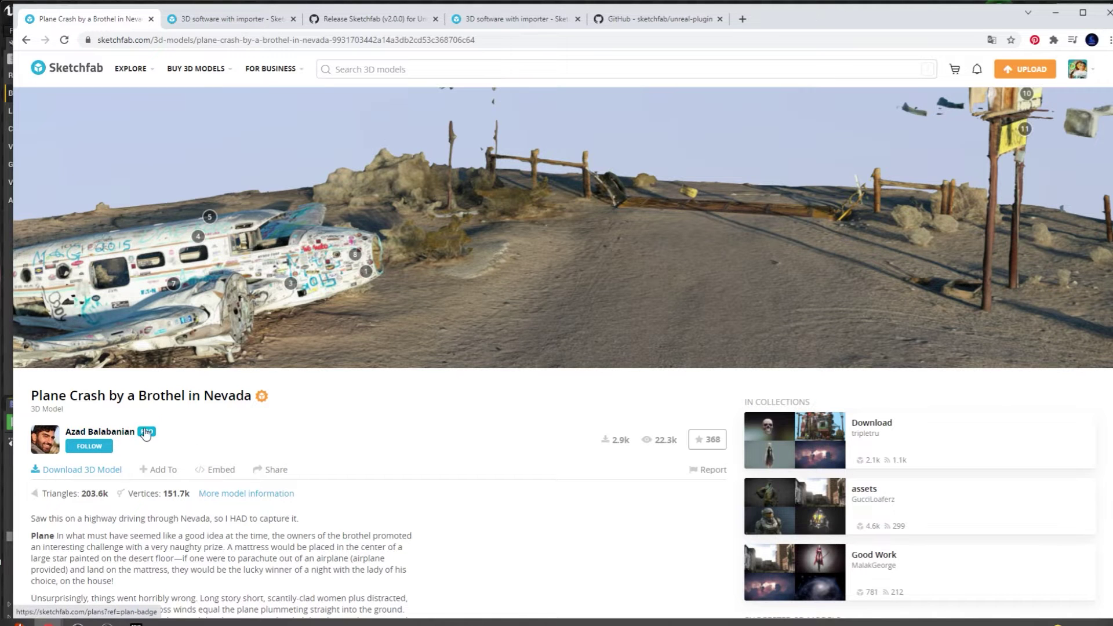
pyautogui.hotkey('alt', 'Tab')
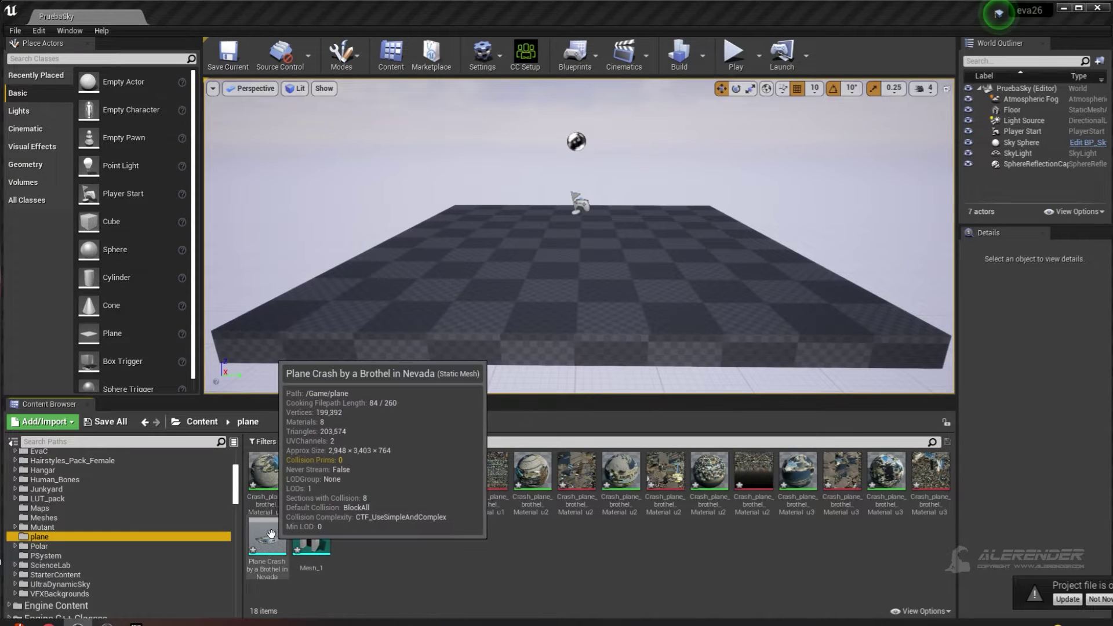
# Step: Place the Plane Crash mesh in the level and raise it above the floor
pyautogui.moveTo(267, 537); pyautogui.dragTo(510, 293)
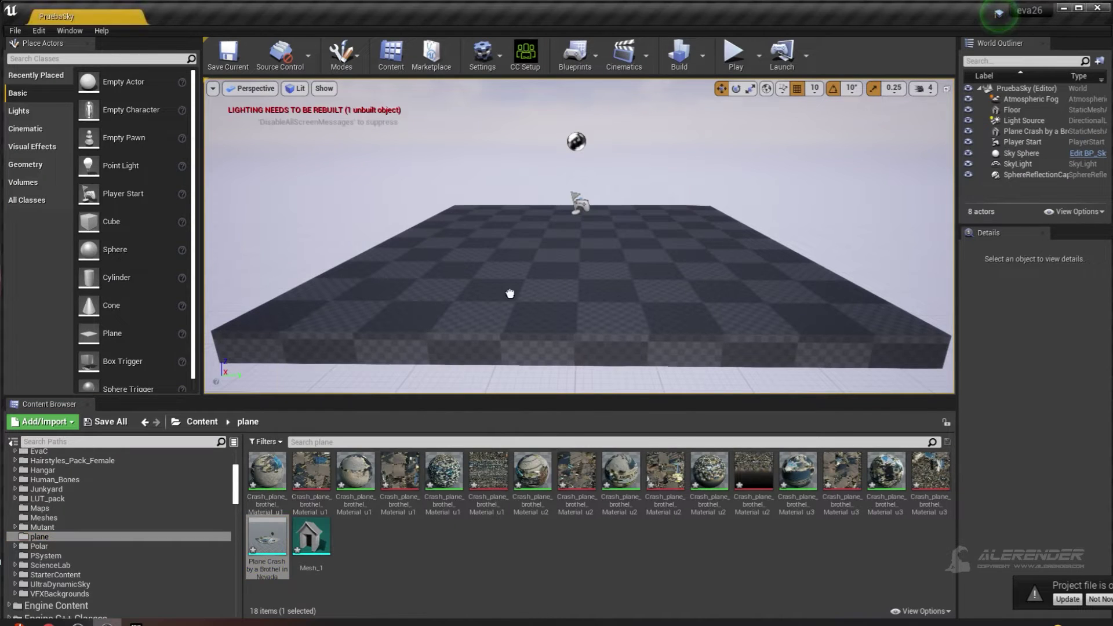
pyautogui.click(578, 203)
pyautogui.moveTo(578, 182); pyautogui.dragTo(596, 98)
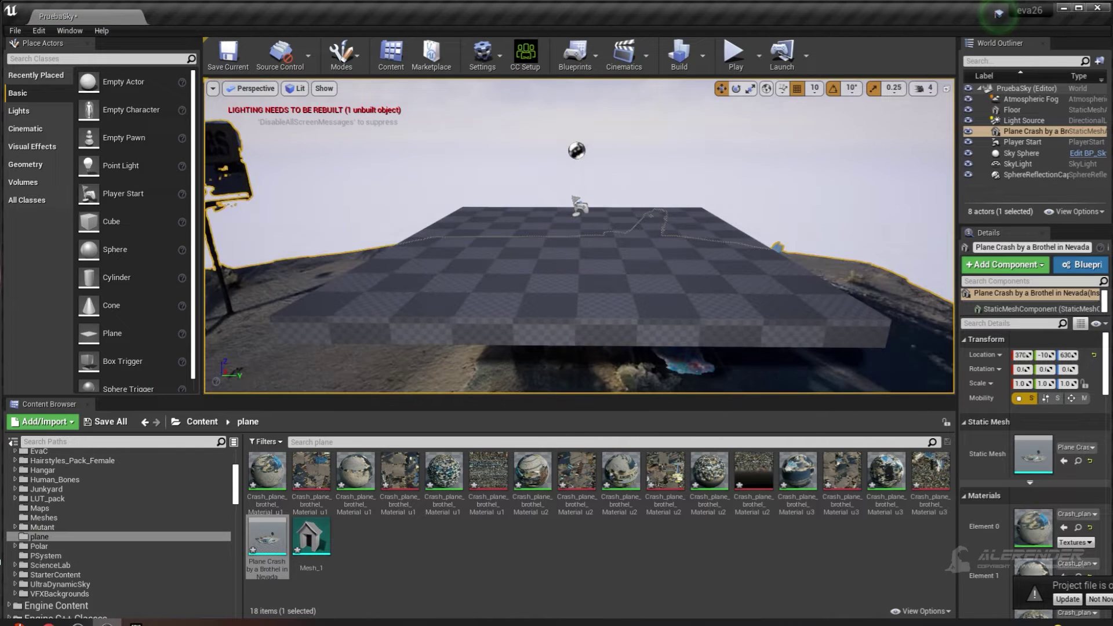
pyautogui.press('f')
pyautogui.moveTo(609, 136); pyautogui.dragTo(602, 110)
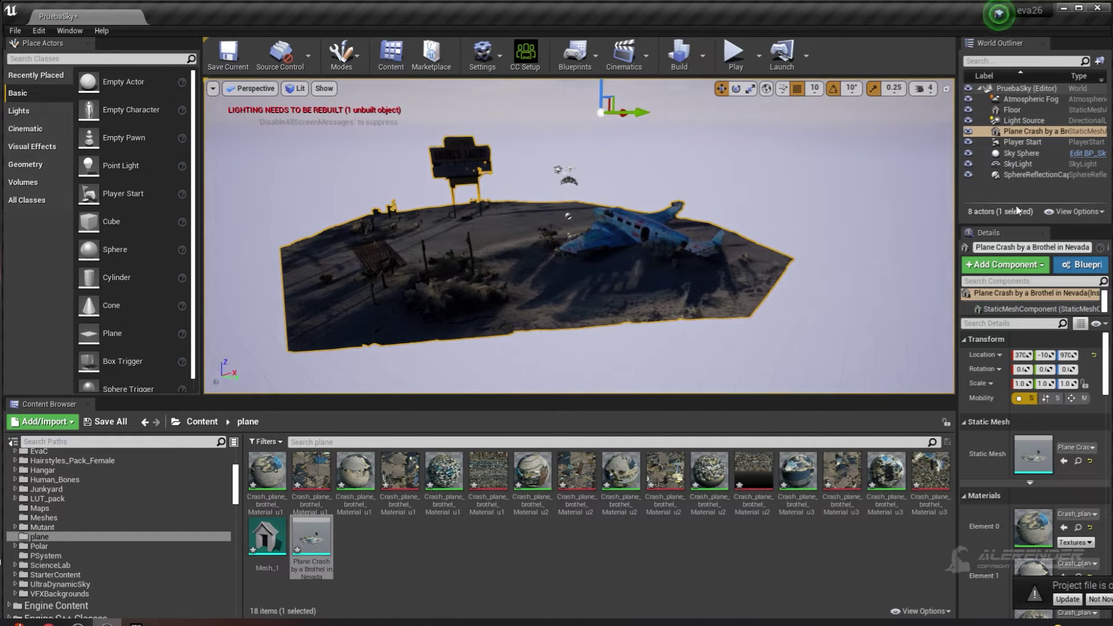
pyautogui.moveTo(561, 283); pyautogui.dragTo(562, 276, button='middle')
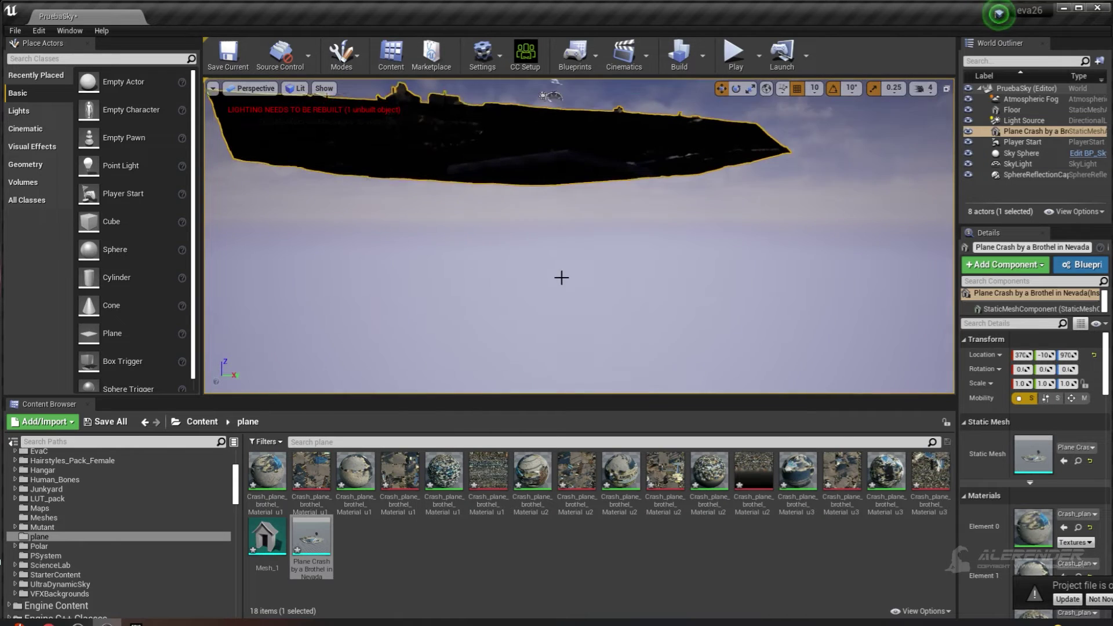
# Step: Delete the checkered floor, view the crash along the road, and leave the launcher
pyautogui.click(550, 164)
pyautogui.press('Delete')
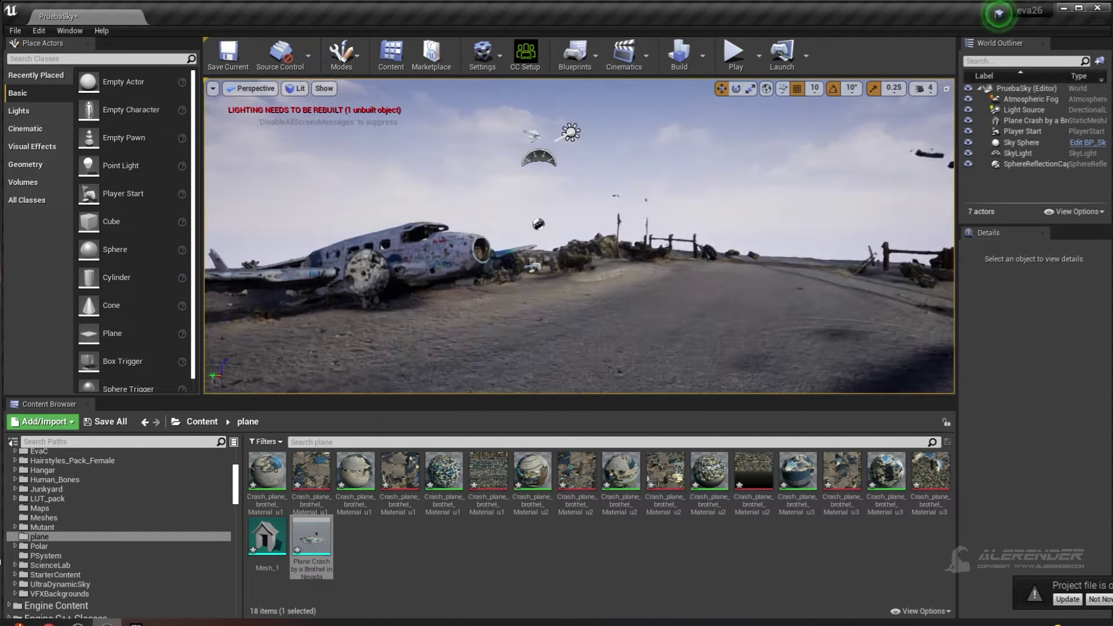
pyautogui.moveTo(531, 322); pyautogui.dragTo(530, 340, button='middle')
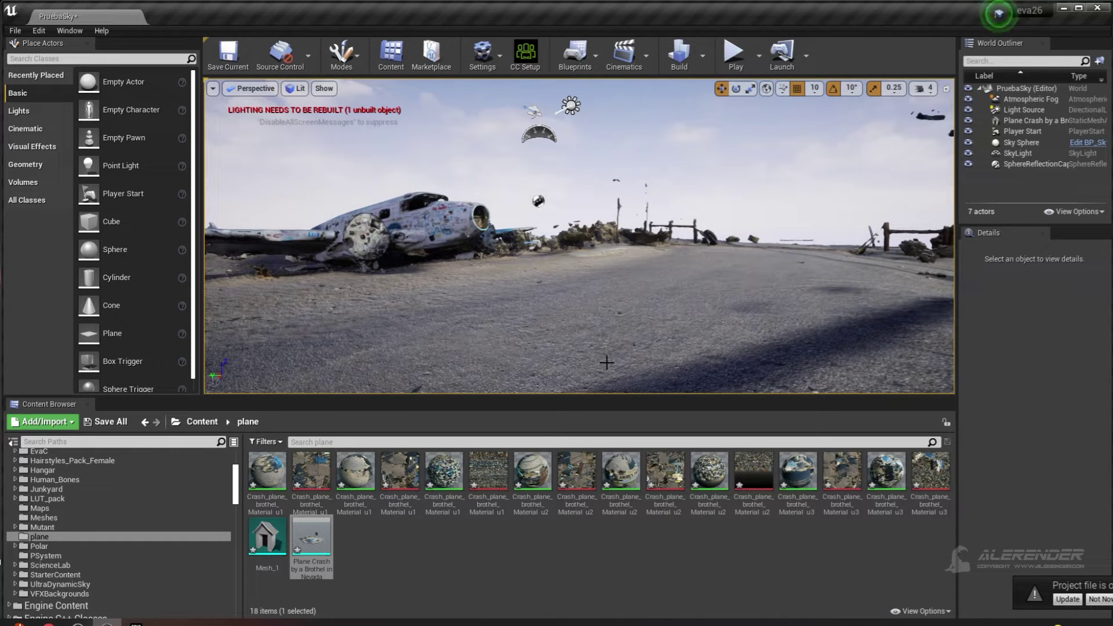
pyautogui.moveTo(672, 244)
pyautogui.mouseDown(button='right')
pyautogui.moveTo(638, 238)
pyautogui.moveTo(707, 238)
pyautogui.moveTo(707, 252)
pyautogui.mouseUp(button='right')
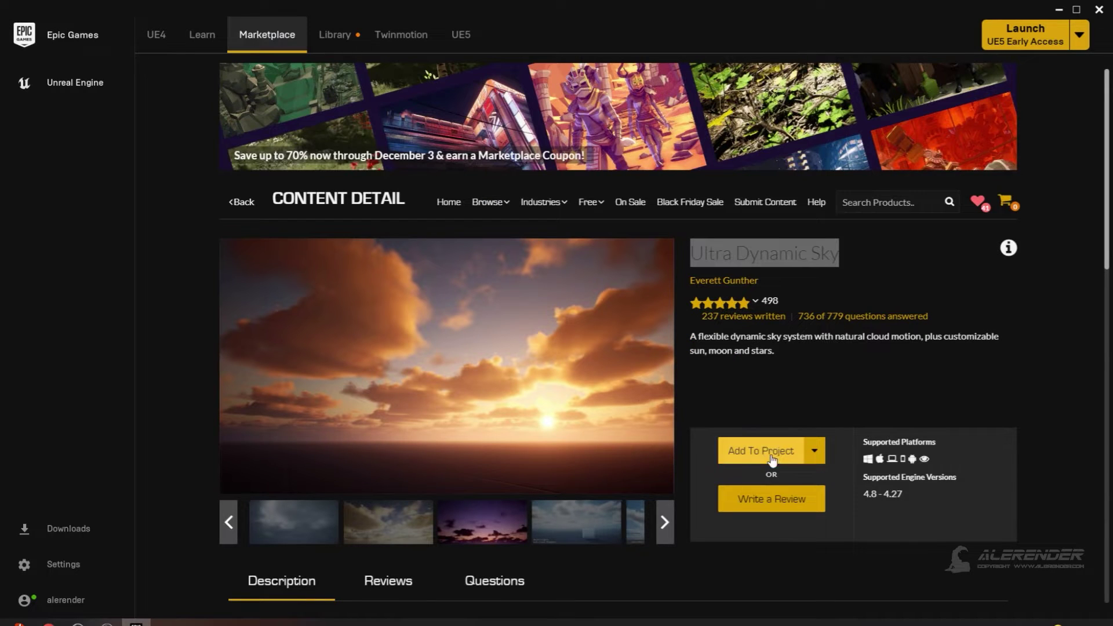
pyautogui.click(1059, 11)
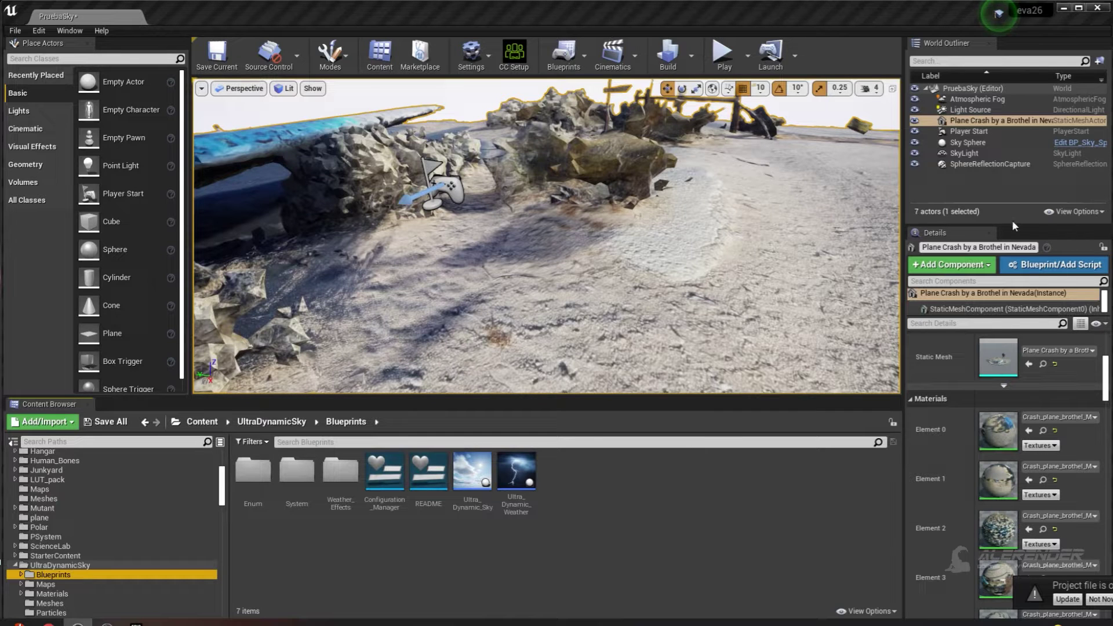
# Step: Delete Sky Sphere, SkyLight, SphereReflectionCapture, Light Source and Atmospheric Fog, confirming Yes All
pyautogui.moveTo(1012, 226); pyautogui.dragTo(1012, 316)
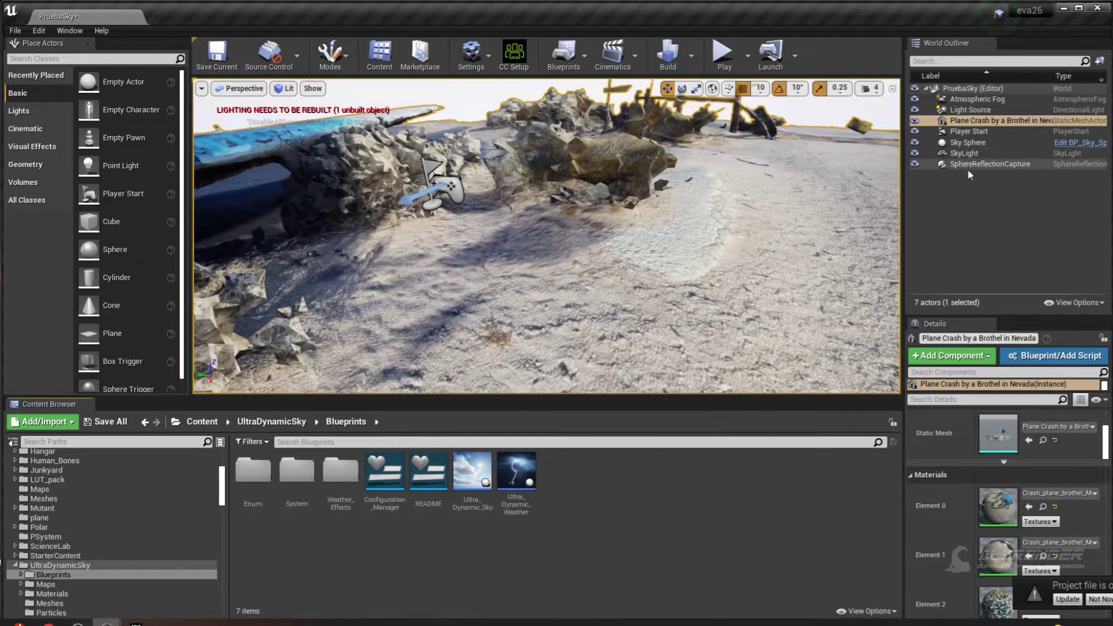
pyautogui.click(968, 164)
pyautogui.keyDown('shift'); pyautogui.click(967, 142); pyautogui.keyUp('shift')
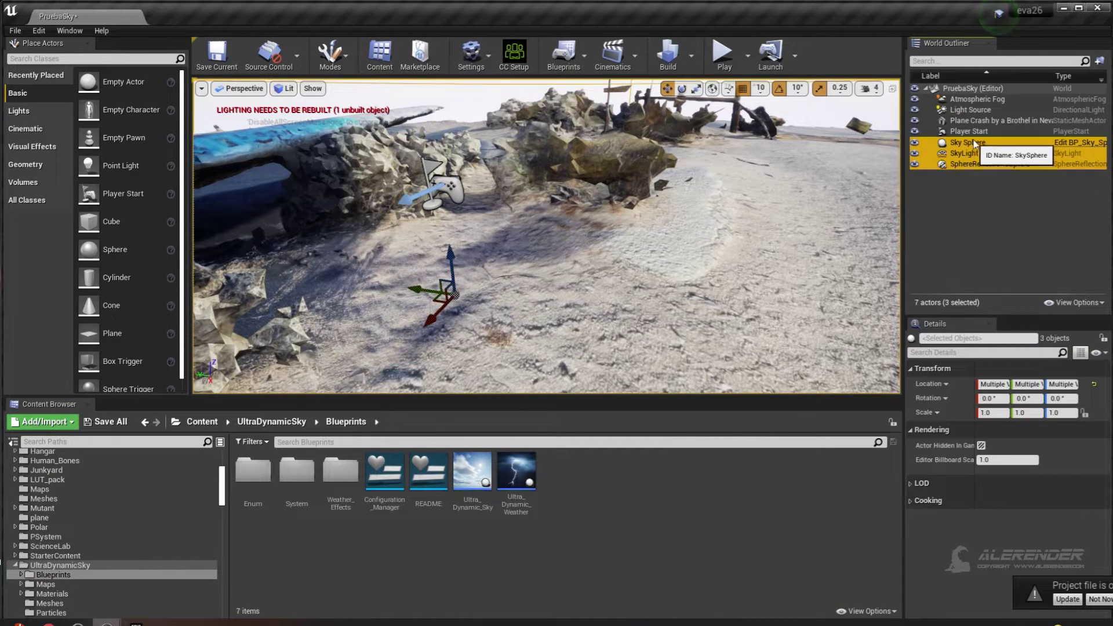
pyautogui.keyDown('ctrl'); pyautogui.click(977, 112); pyautogui.keyUp('ctrl')
pyautogui.keyDown('ctrl'); pyautogui.click(977, 100); pyautogui.keyUp('ctrl')
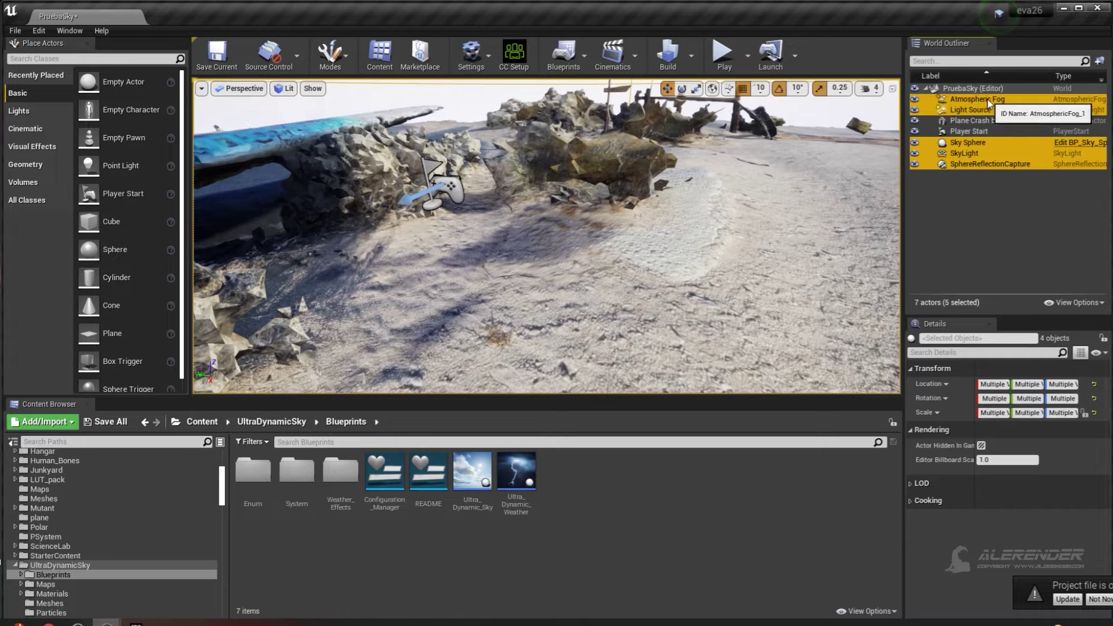
pyautogui.press('Delete')
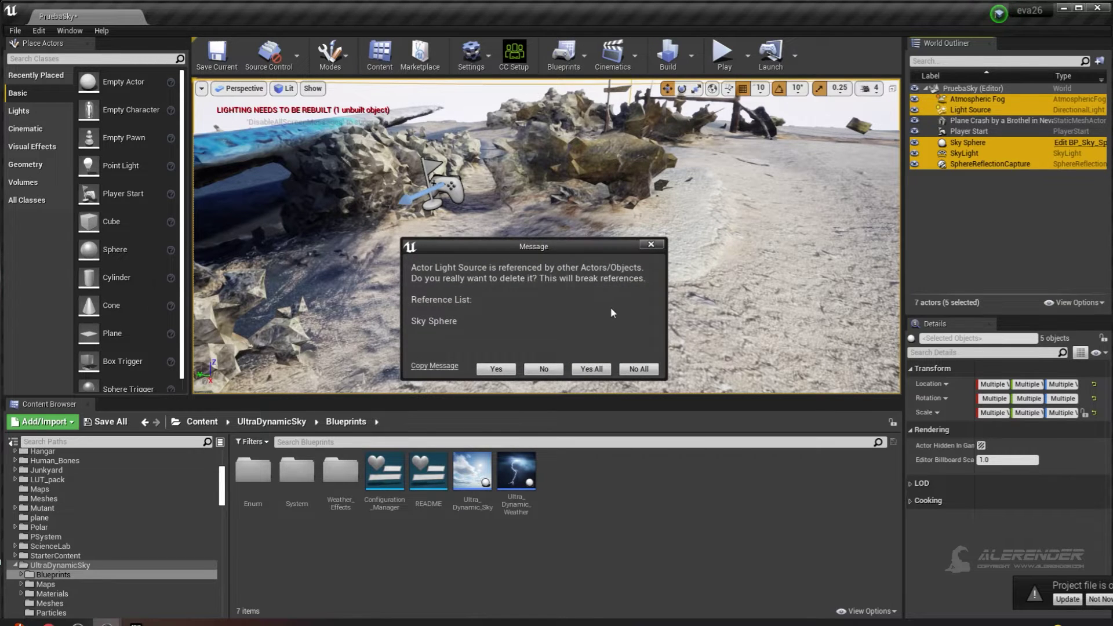
pyautogui.click(595, 369)
# Step: Pull the view back over the crash site and select the Ultra_Dynamic_Sky blueprint
pyautogui.scroll(-5, 518, 237)
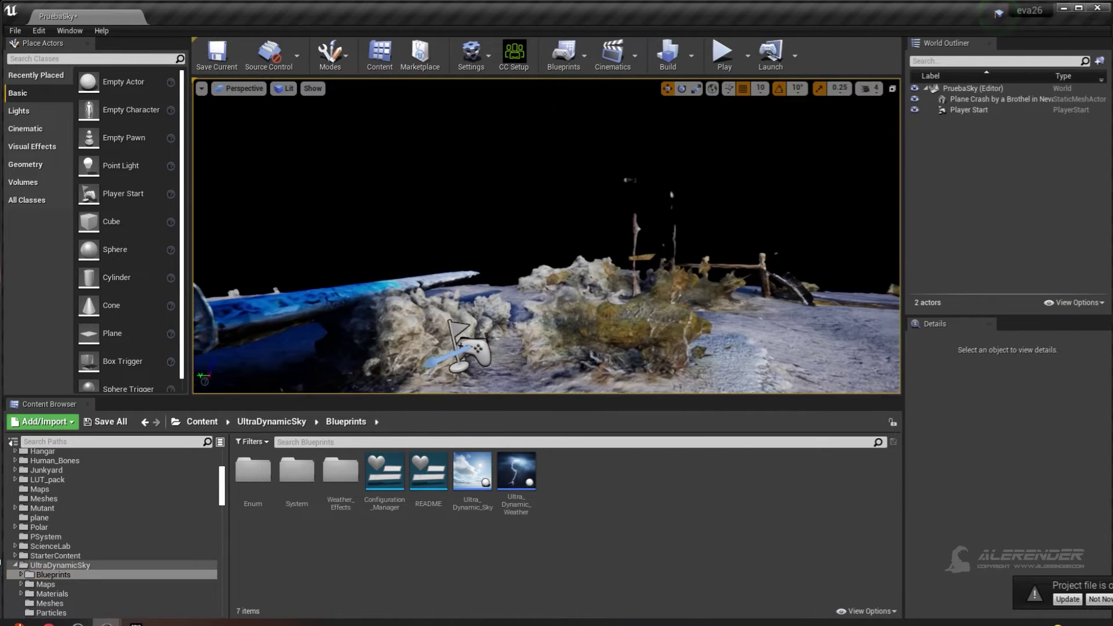
pyautogui.moveTo(527, 249); pyautogui.dragTo(523, 412, button='right')
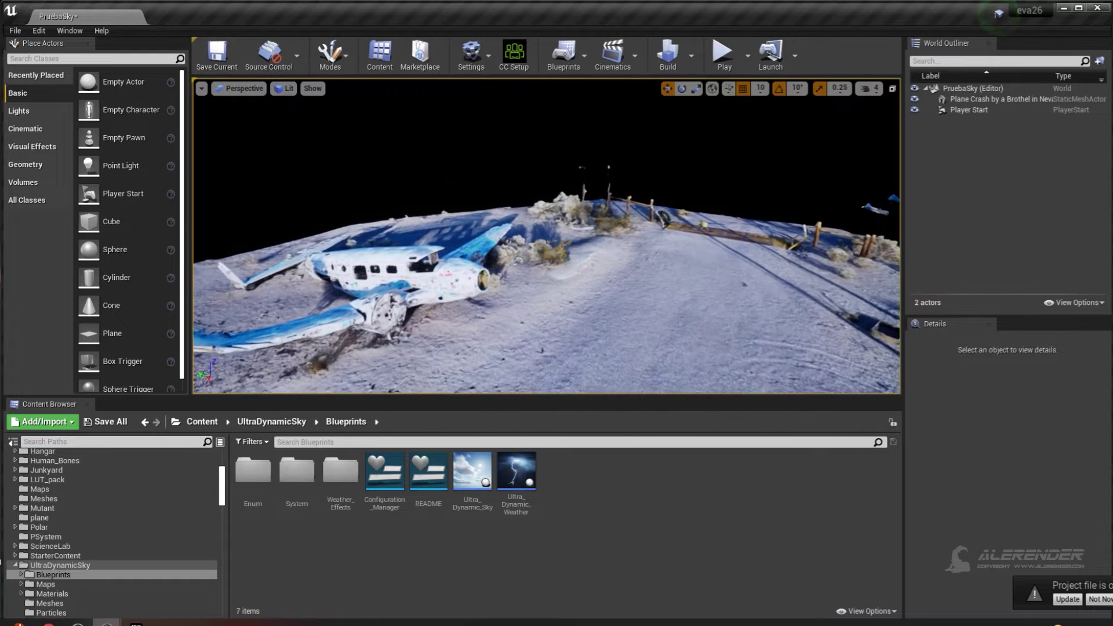
pyautogui.moveTo(614, 277); pyautogui.dragTo(614, 277, button='right')
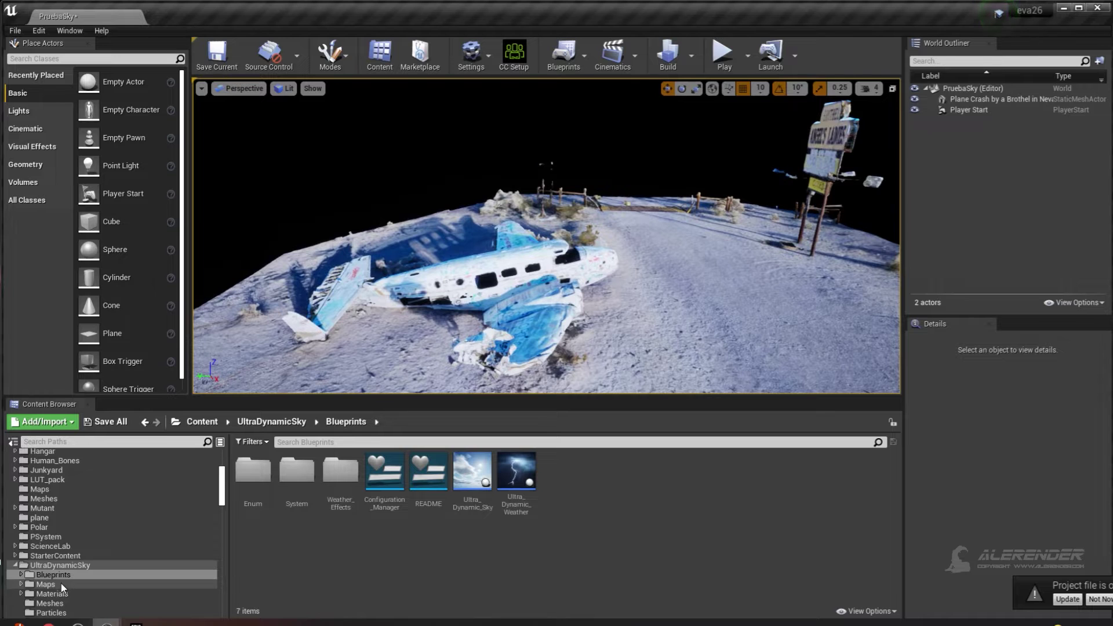
pyautogui.click(472, 472)
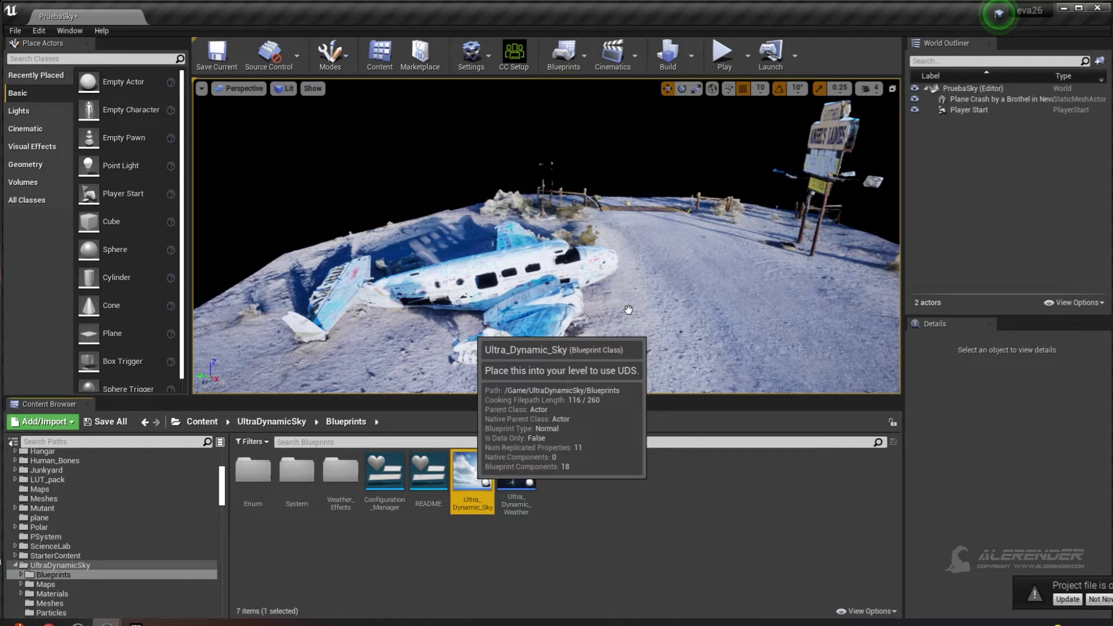
# Step: Drop Ultra_Dynamic_Sky into the viewport, view the plane from ground level, then select the sky actor
pyautogui.moveTo(629, 305); pyautogui.dragTo(629, 305)
pyautogui.press('f')
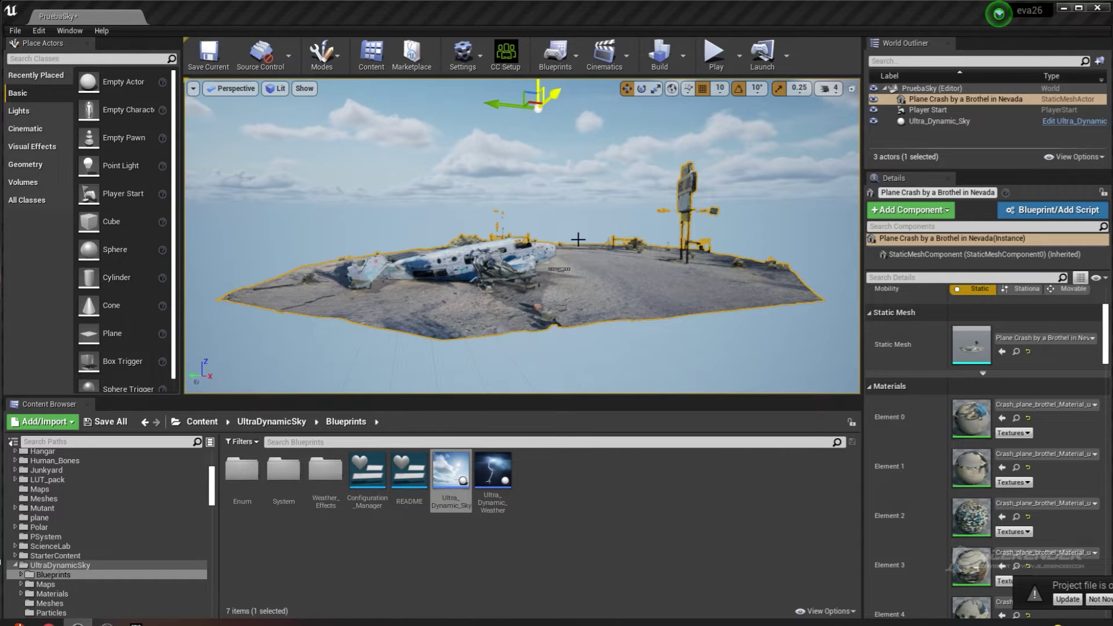
pyautogui.click(928, 101)
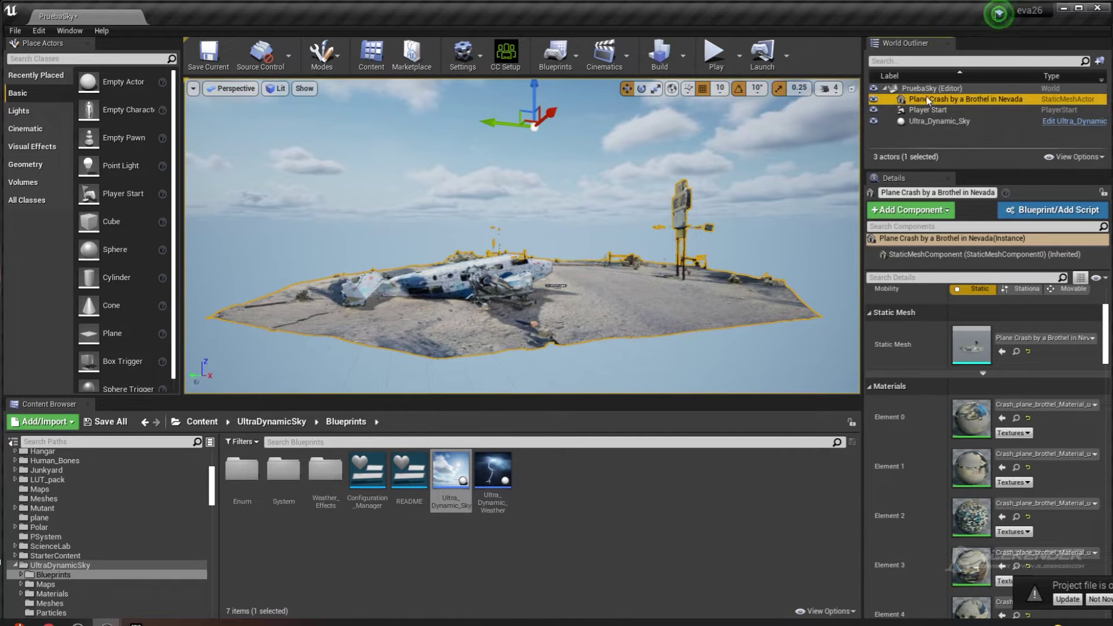
pyautogui.moveTo(513, 273); pyautogui.dragTo(513, 272, button='middle')
pyautogui.keyDown('alt'); pyautogui.moveTo(513, 272); pyautogui.dragTo(513, 325); pyautogui.keyUp('alt')
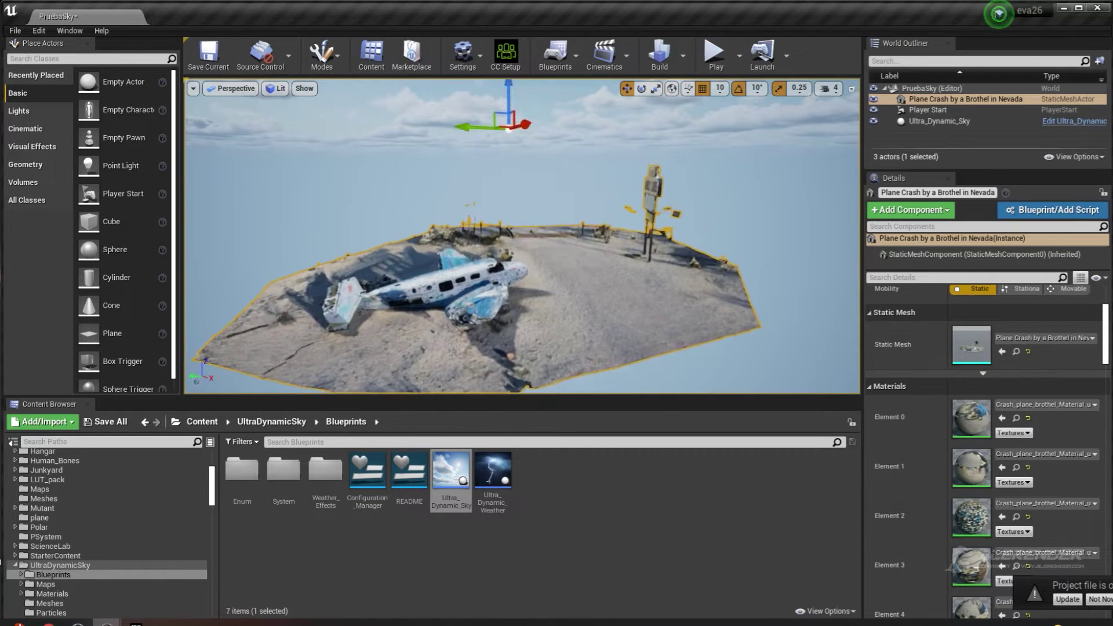
pyautogui.moveTo(512, 273); pyautogui.dragTo(513, 232)
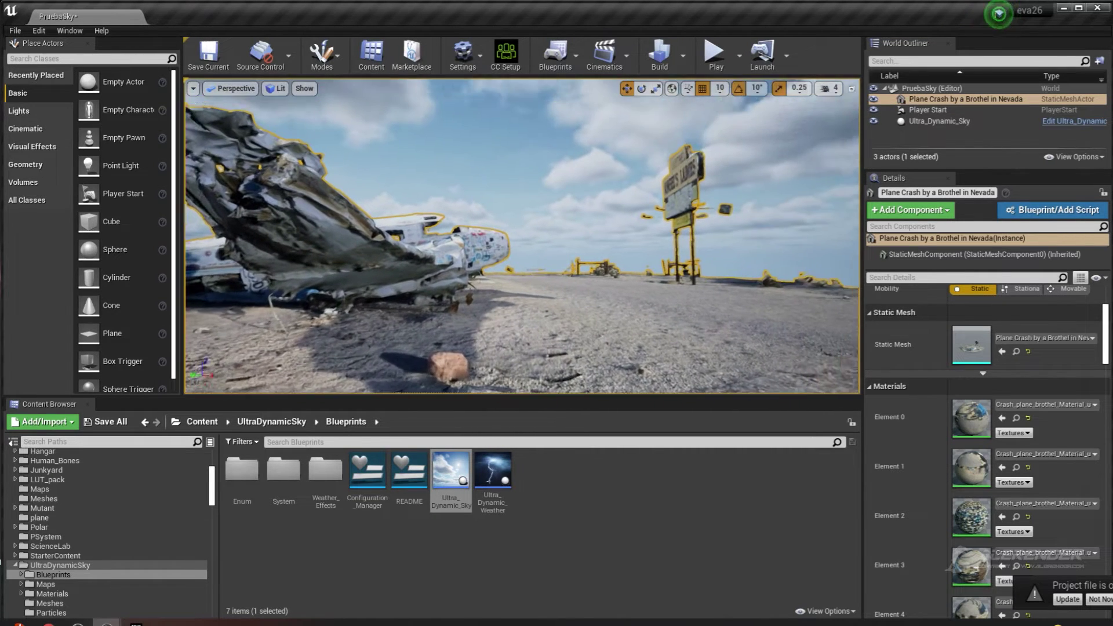
pyautogui.moveTo(617, 197); pyautogui.dragTo(616, 174, button='right')
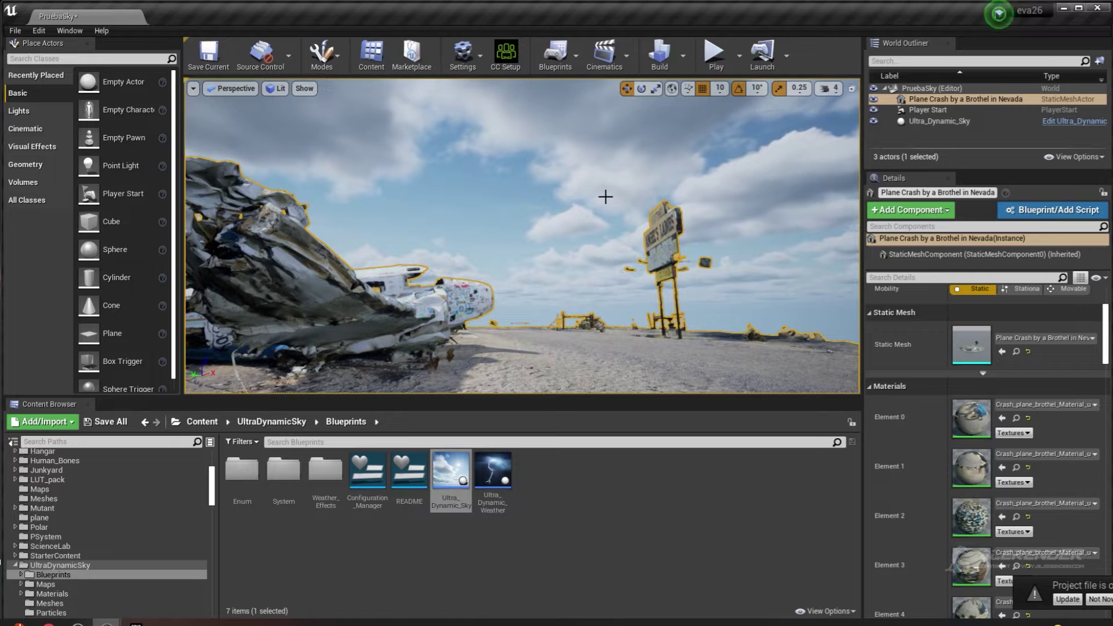
pyautogui.click(939, 121)
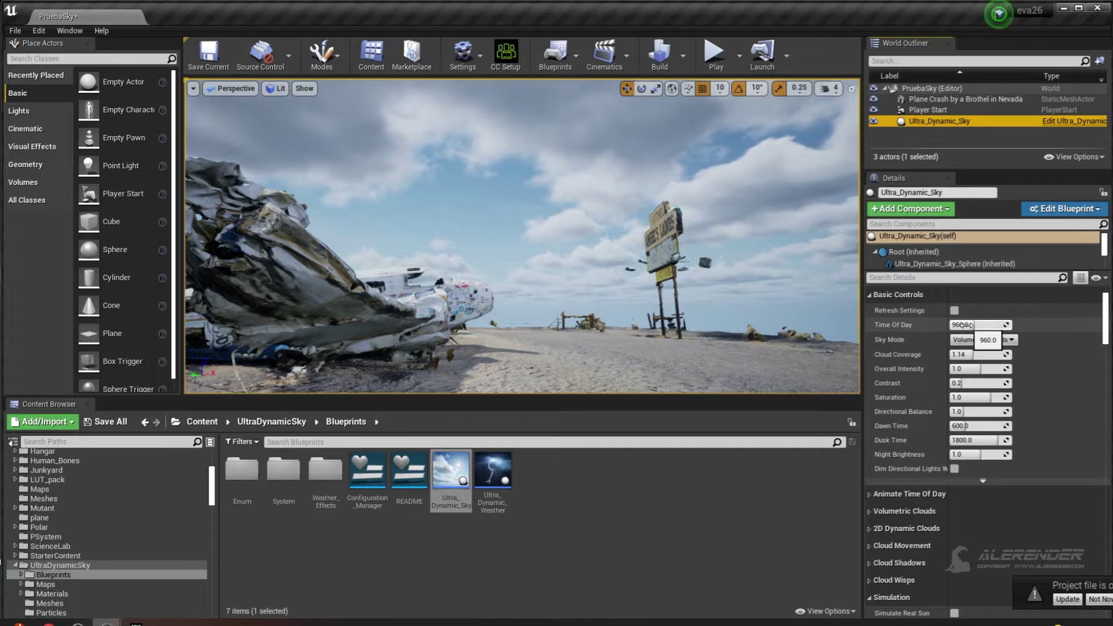
# Step: Set Time Of Day to about 663 and Cloud Coverage to about 1.45, then expand Volumetric Clouds
pyautogui.click(962, 325)
pyautogui.moveTo(963, 326); pyautogui.dragTo(966, 326)
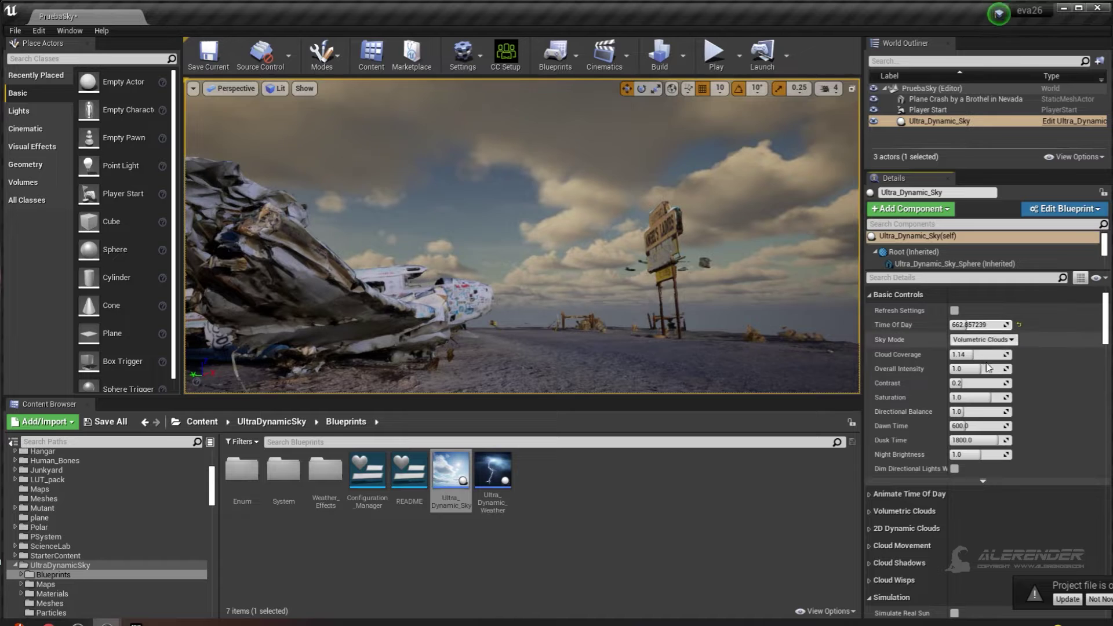
pyautogui.moveTo(960, 355); pyautogui.dragTo(978, 355)
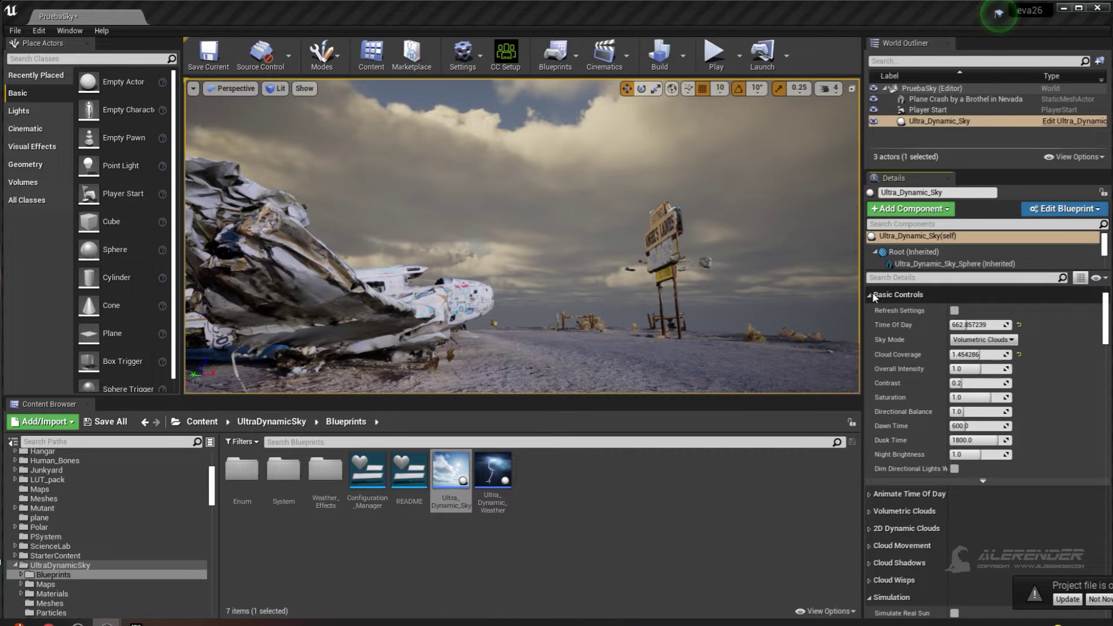
pyautogui.click(871, 293)
pyautogui.click(869, 329)
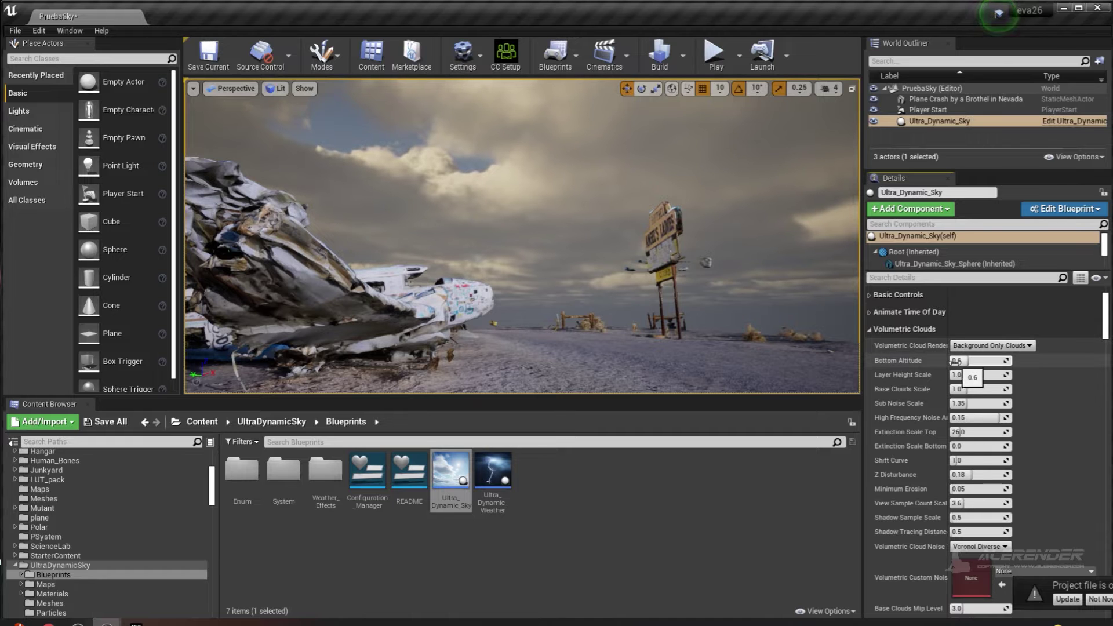
# Step: Raise the clouds' Bottom Altitude and collapse the Volumetric Clouds settings
pyautogui.moveTo(974, 360); pyautogui.dragTo(997, 360)
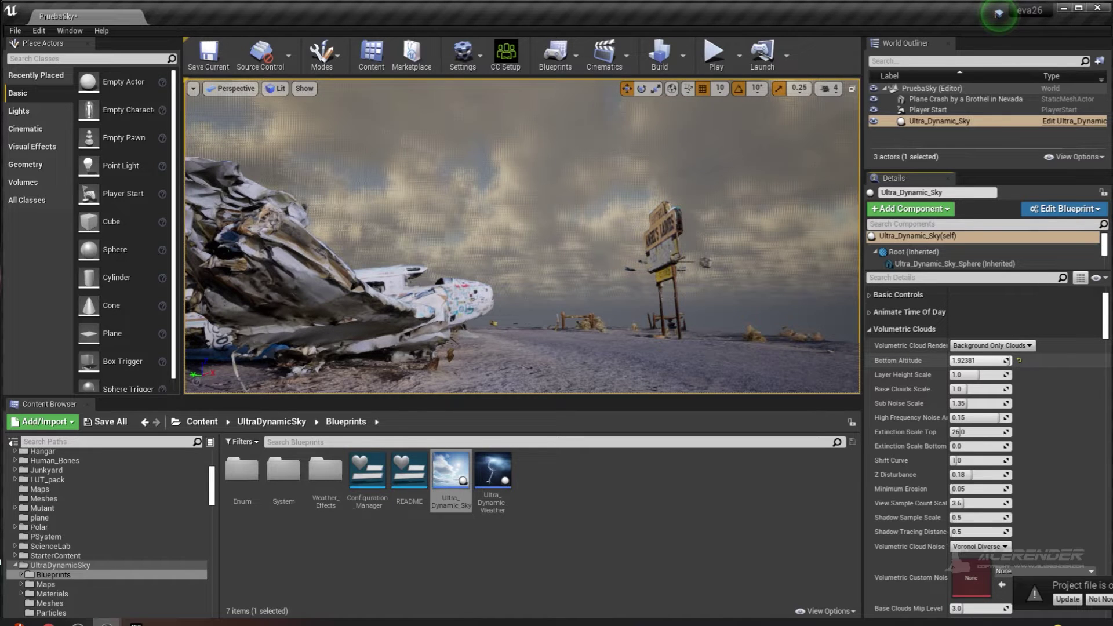
pyautogui.moveTo(980, 360); pyautogui.dragTo(960, 360)
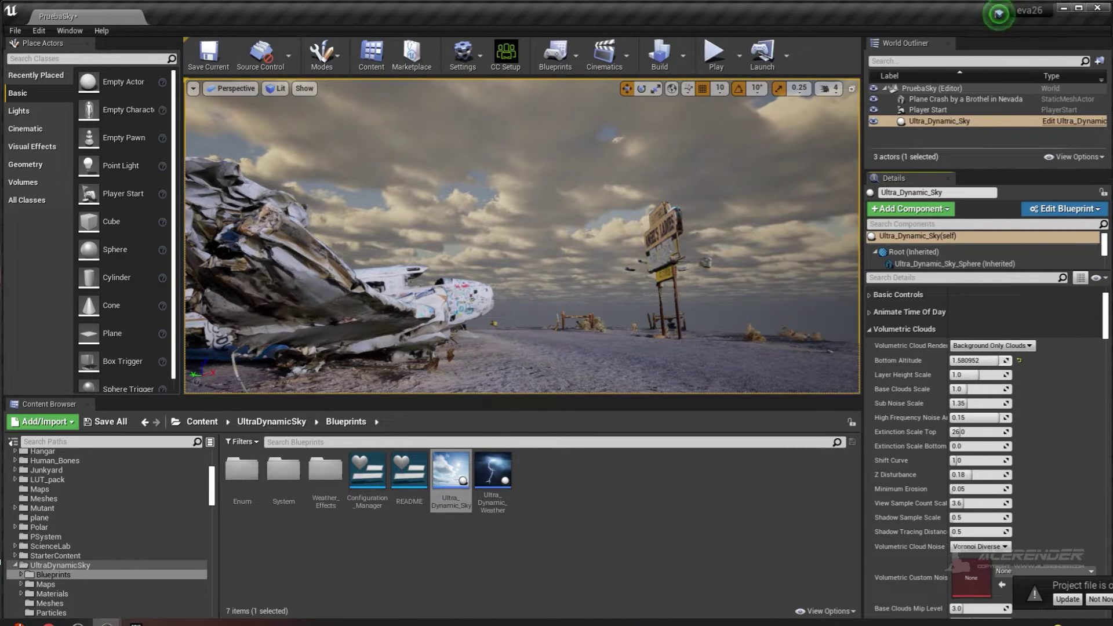
pyautogui.click(869, 329)
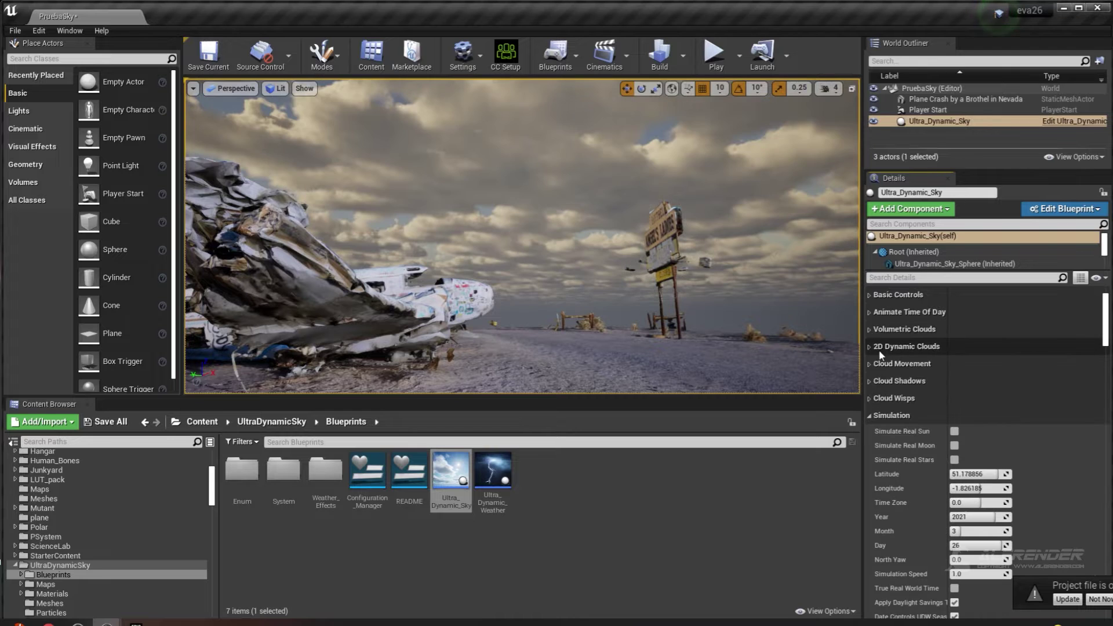
# Step: Raise Cloud Speed from 0.1 to 1.014286, then collapse Cloud Movement and Simulation
pyautogui.click(869, 364)
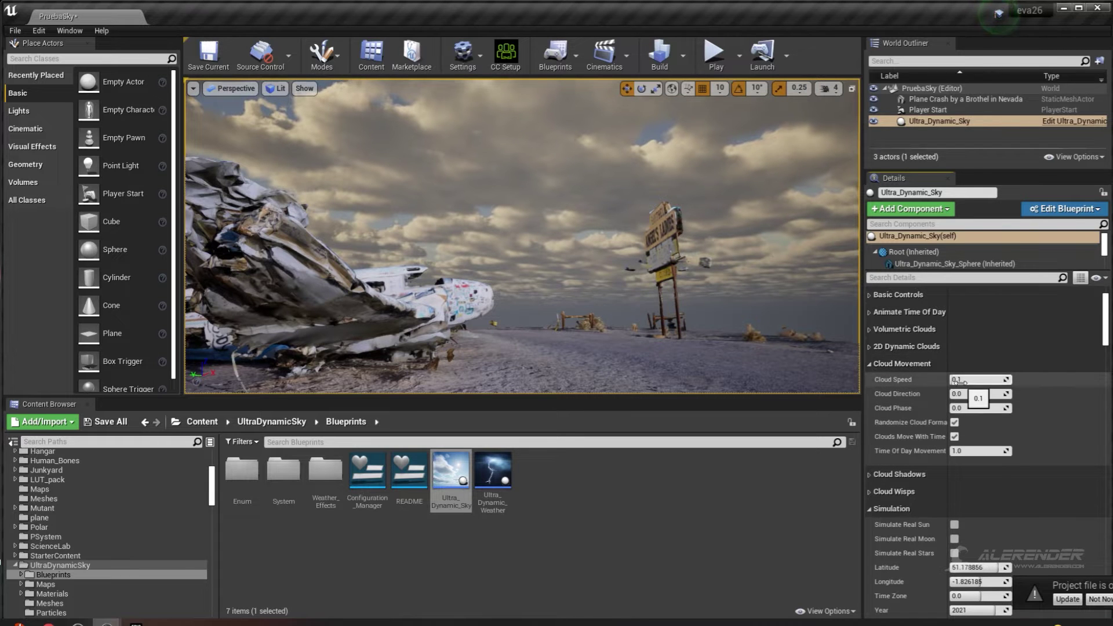
pyautogui.moveTo(957, 381); pyautogui.dragTo(980, 380)
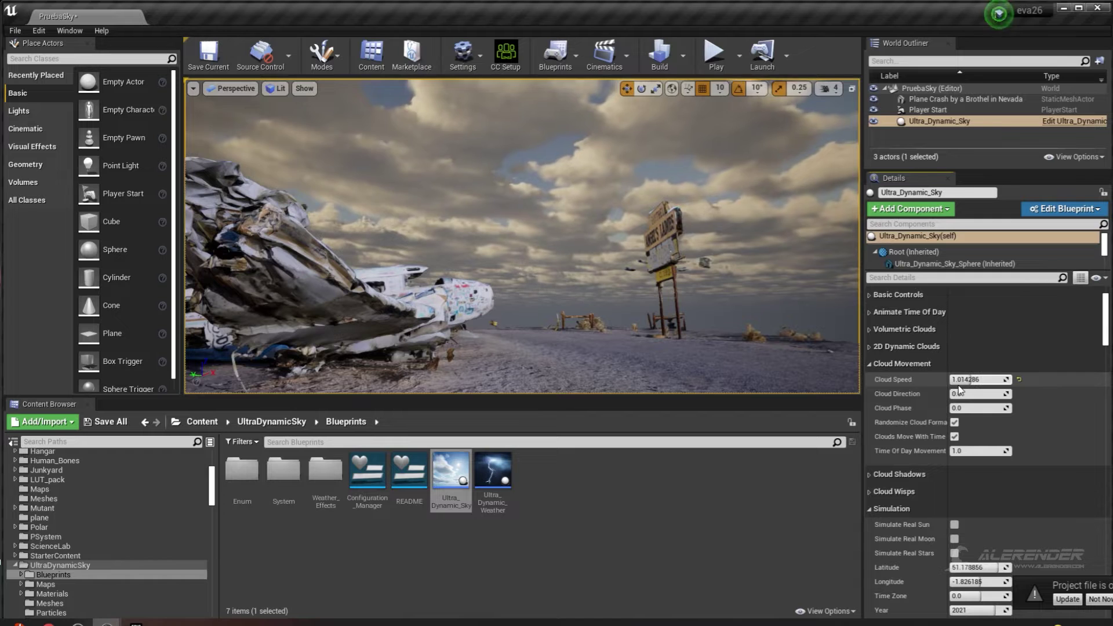
pyautogui.click(875, 365)
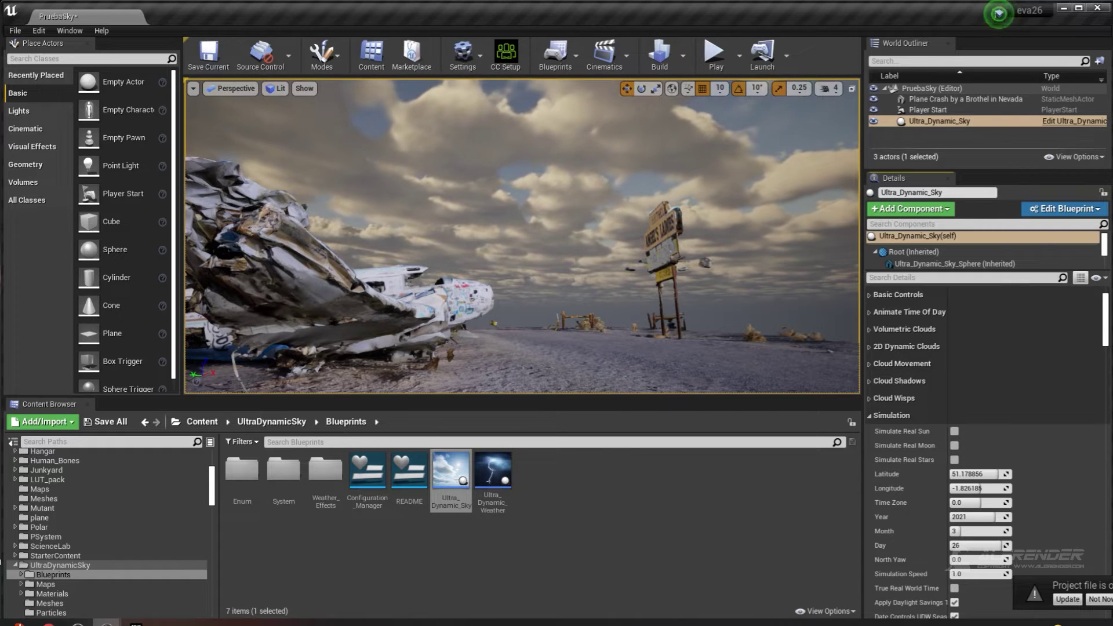
pyautogui.click(872, 415)
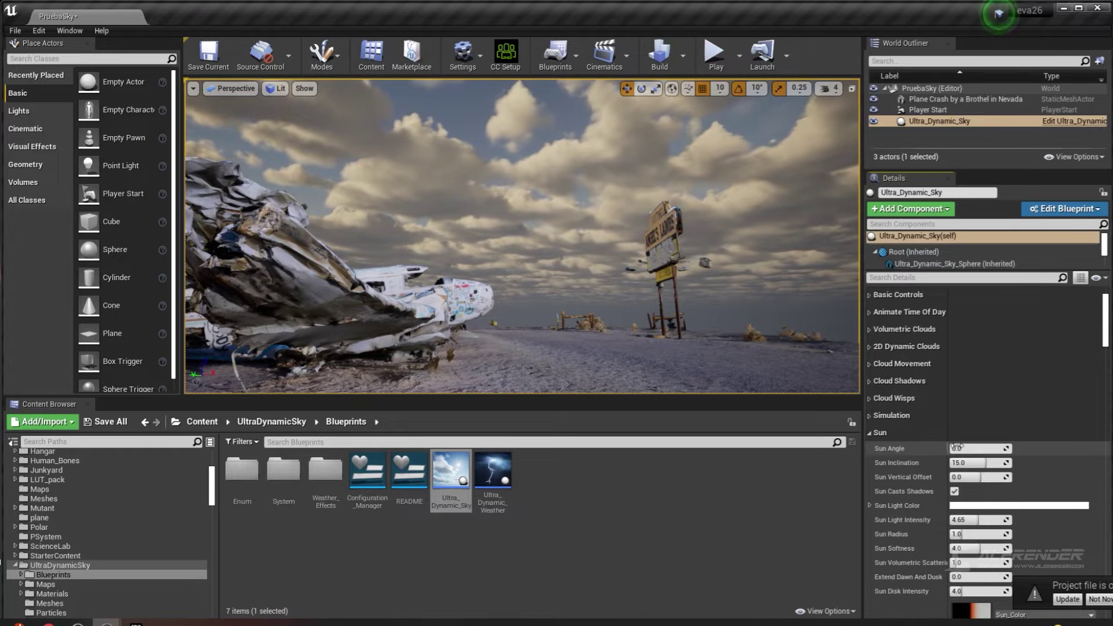
# Step: Set Sun Angle to about 120 with a pale yellow tint, lower offset and intensity 3.142858
pyautogui.moveTo(971, 448); pyautogui.dragTo(963, 477)
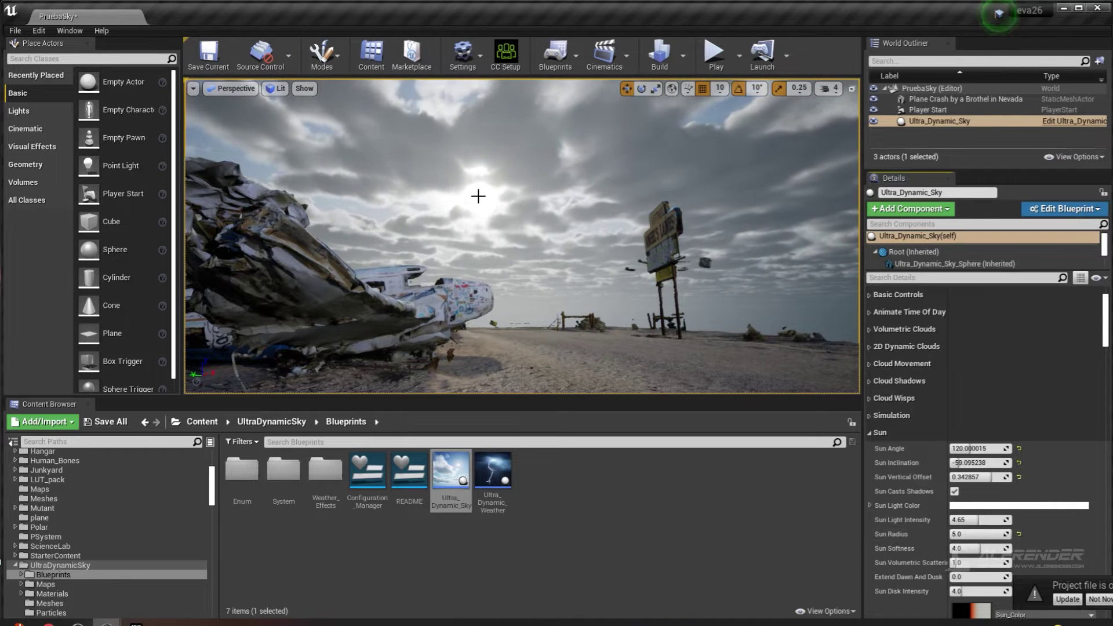
pyautogui.click(972, 506)
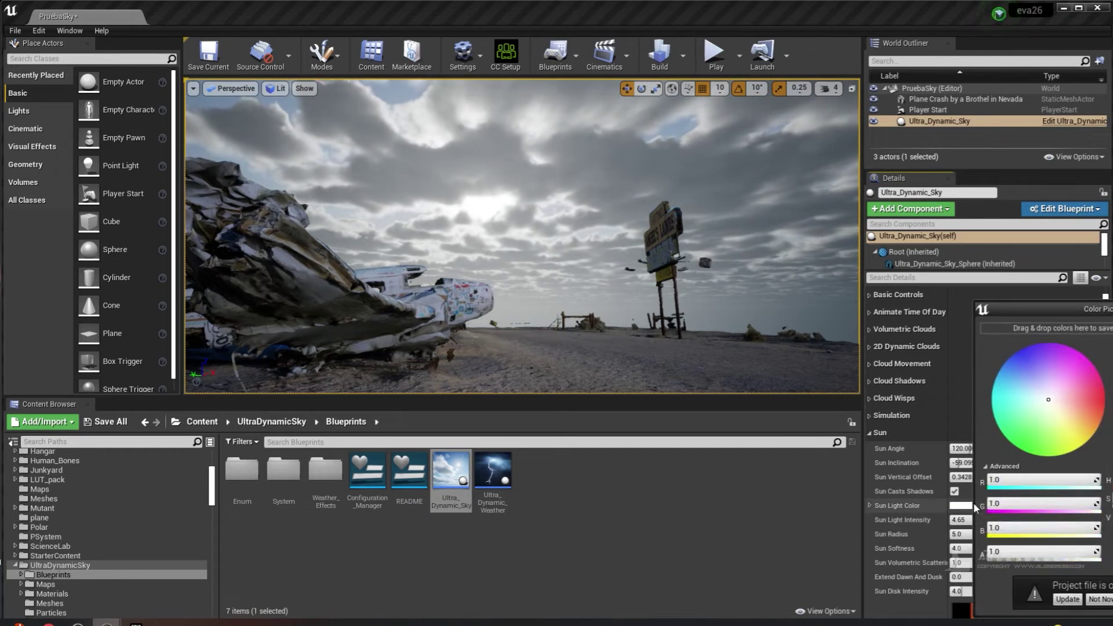
pyautogui.click(960, 463)
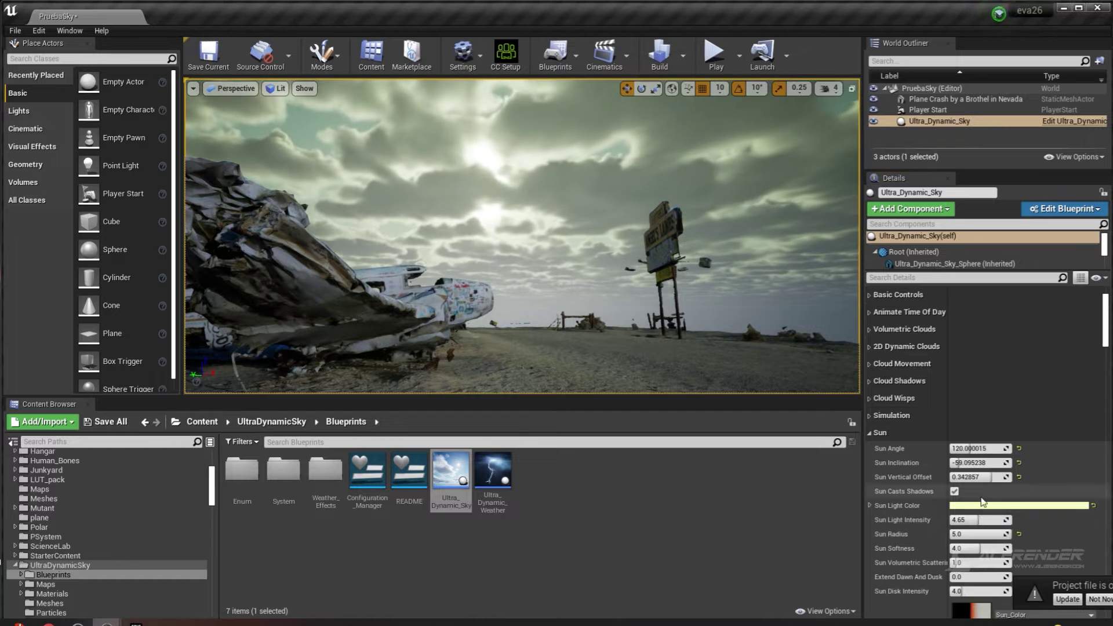
pyautogui.moveTo(971, 477); pyautogui.dragTo(966, 477)
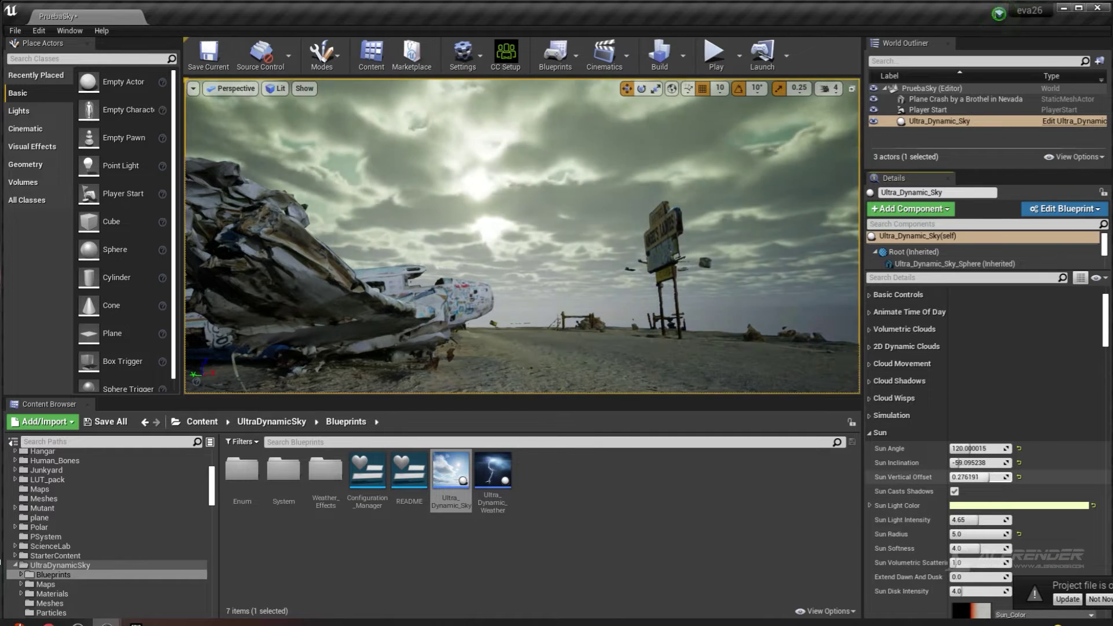
pyautogui.moveTo(979, 520); pyautogui.dragTo(971, 520)
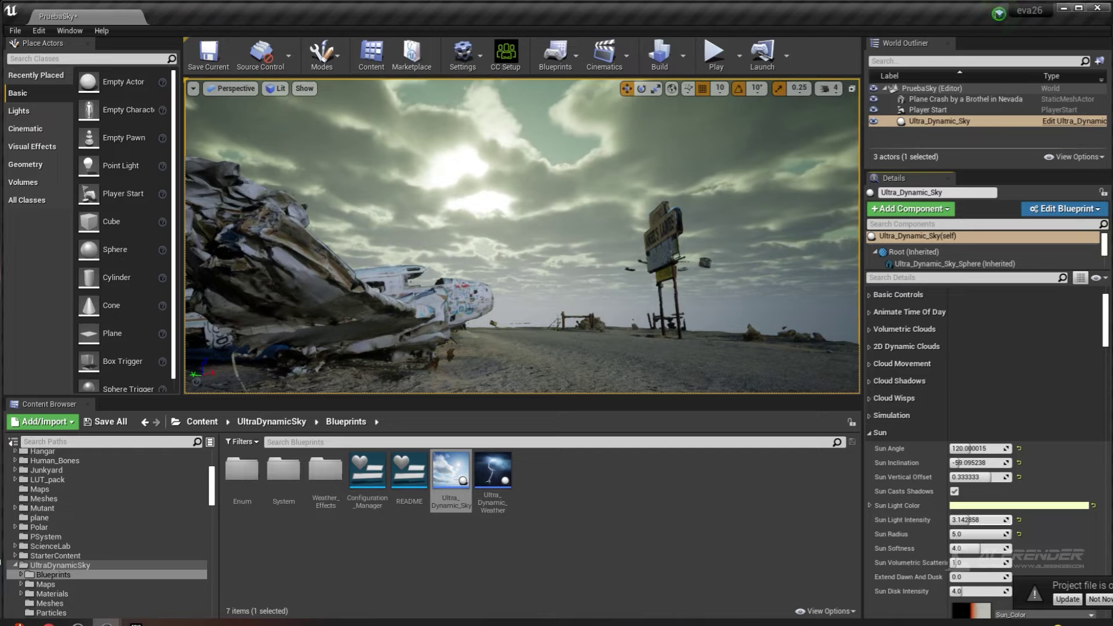
# Step: Collapse the Sun and Moon categories and set Sky Light Intensity to 2.0
pyautogui.click(873, 432)
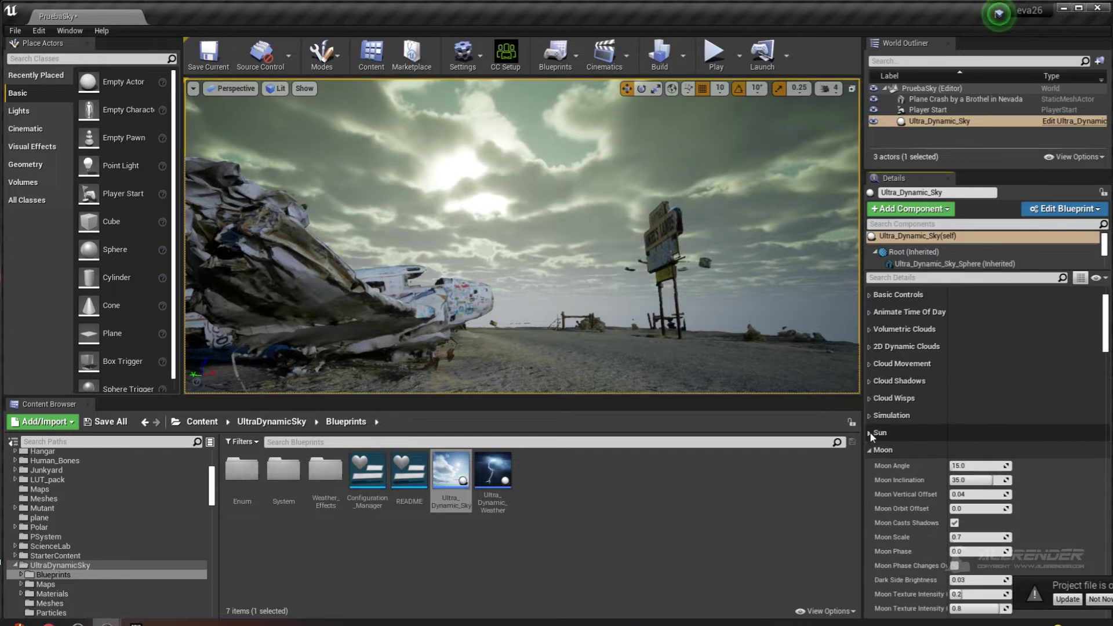
pyautogui.click(872, 450)
pyautogui.click(871, 449)
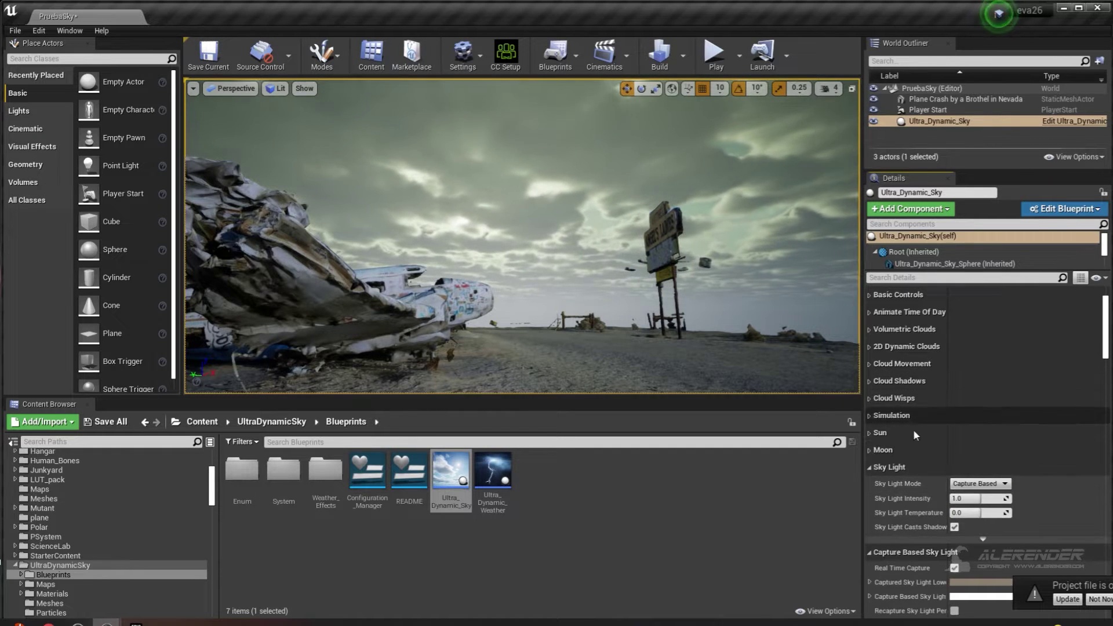
pyautogui.scroll(-2, 1100, 343)
pyautogui.scroll(-2, 1099, 342)
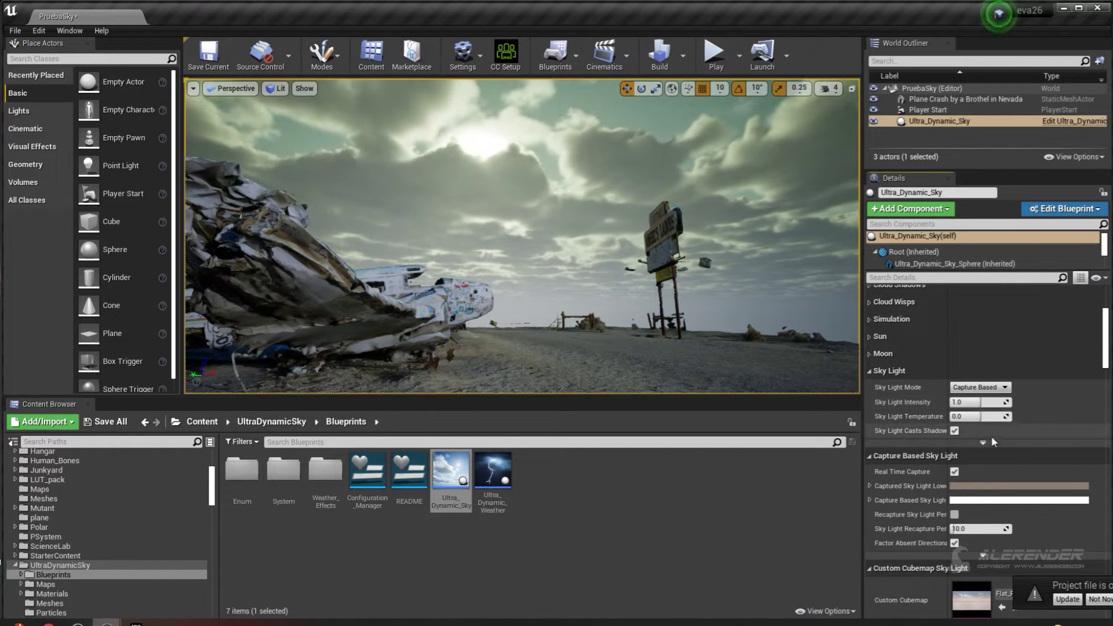
pyautogui.moveTo(957, 401); pyautogui.dragTo(983, 402)
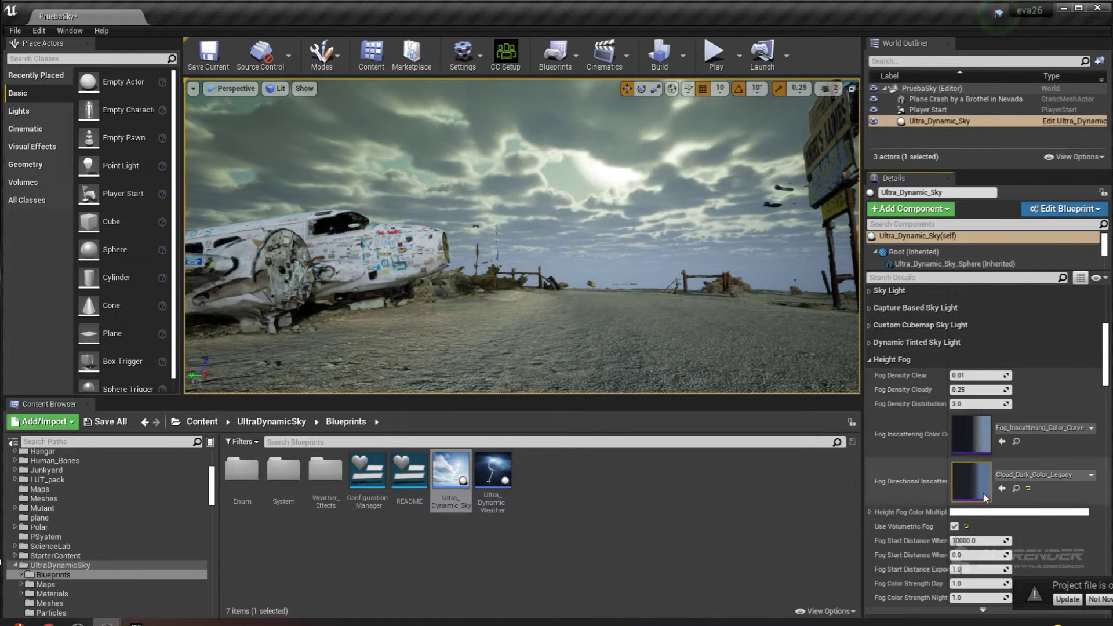
# Step: Set Fog Density Clear to 5 and switch the inscattering curve to CL_Bird_TakeOff
pyautogui.click(979, 375)
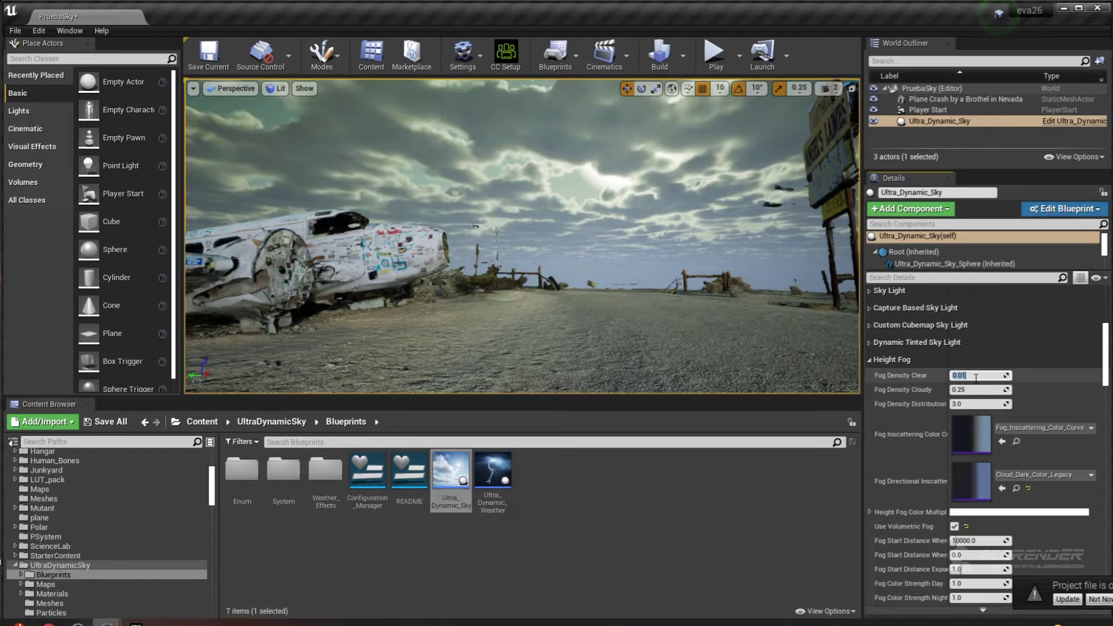
pyautogui.write('5')
pyautogui.press('Return')
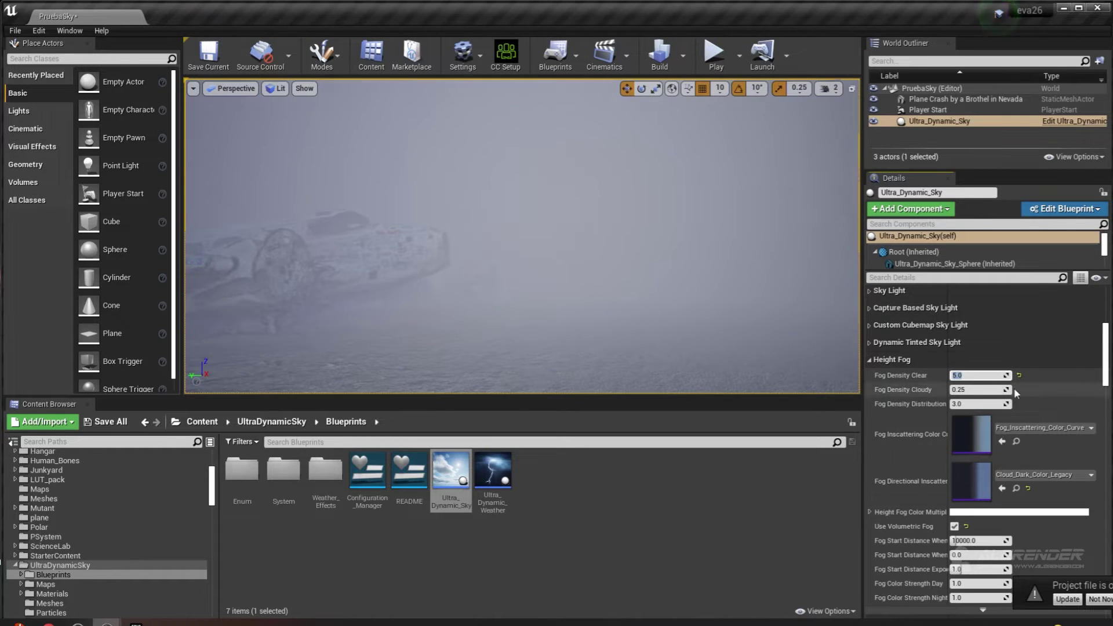
pyautogui.click(1044, 427)
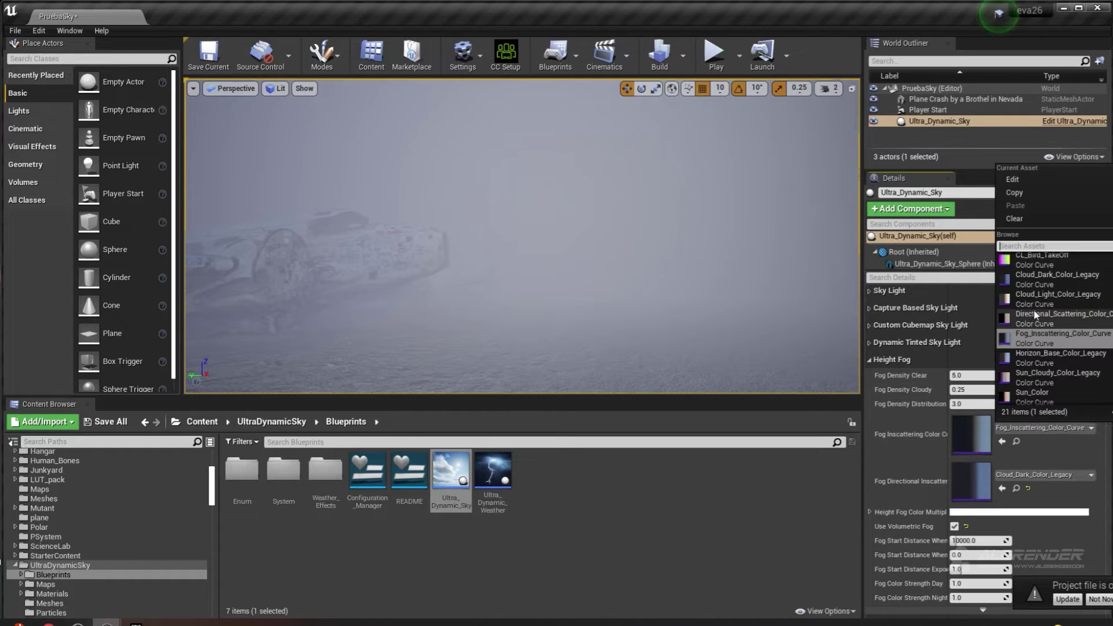
pyautogui.click(1036, 316)
pyautogui.click(1033, 429)
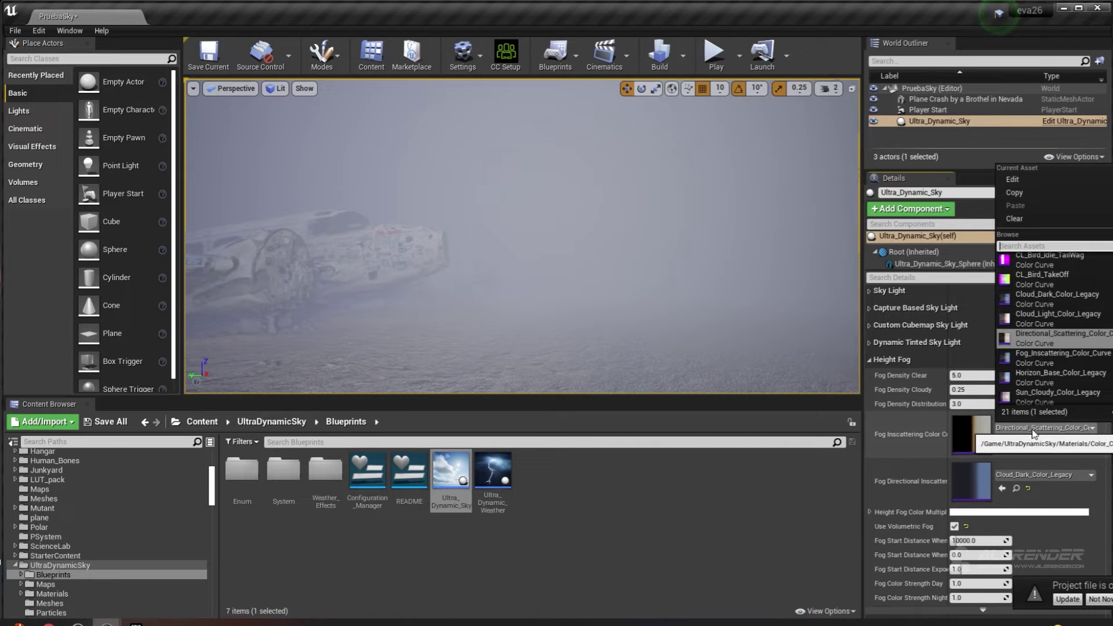
pyautogui.click(1038, 278)
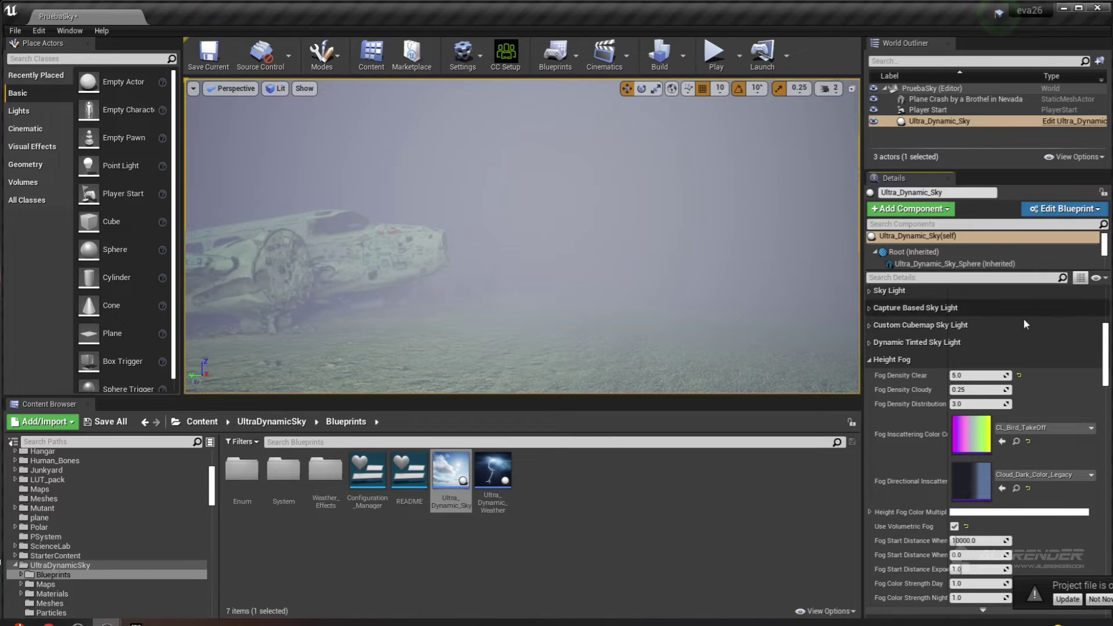
# Step: Set Fog Density Clear to 3.0, try CL_Bird_Hopping, then return to CL_Bird_TakeOff
pyautogui.click(978, 375)
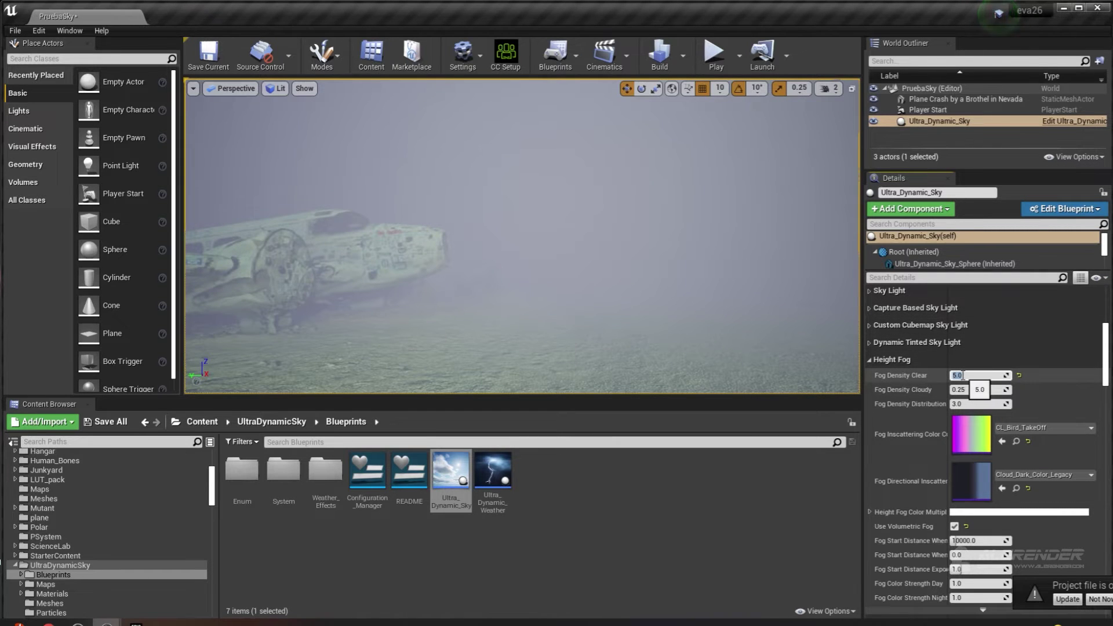
pyautogui.write('3.0')
pyautogui.press('Return')
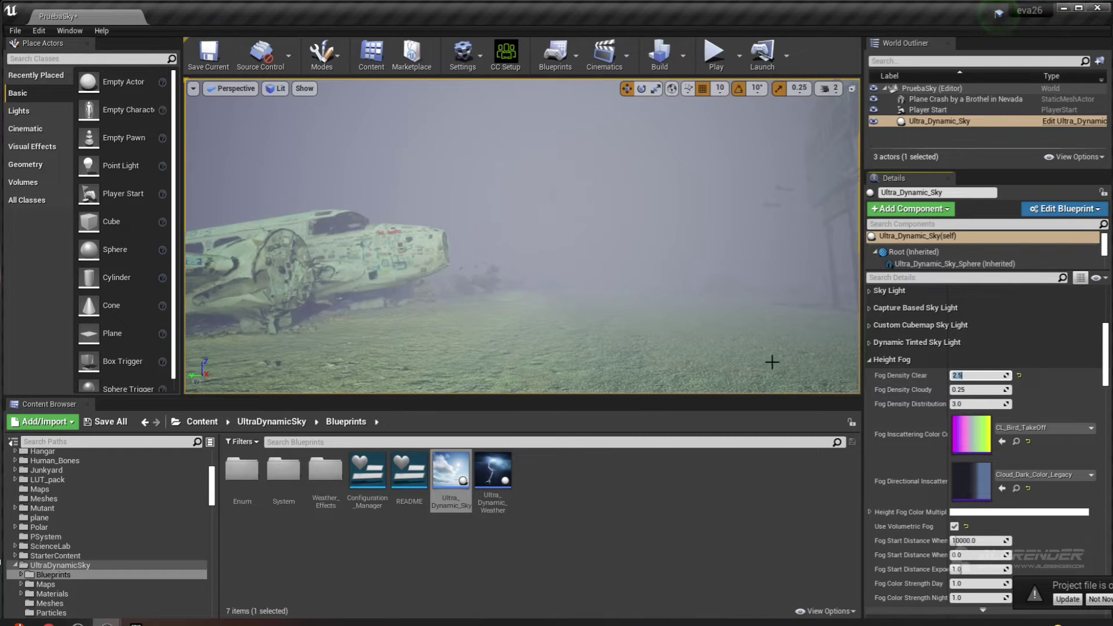
pyautogui.click(1024, 429)
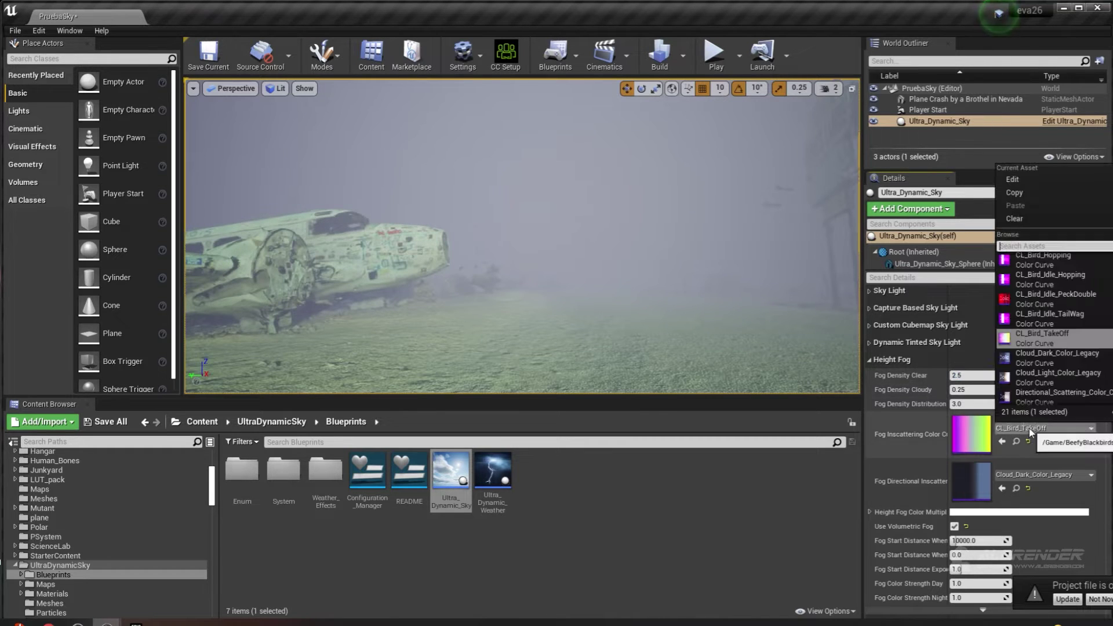
pyautogui.click(1045, 267)
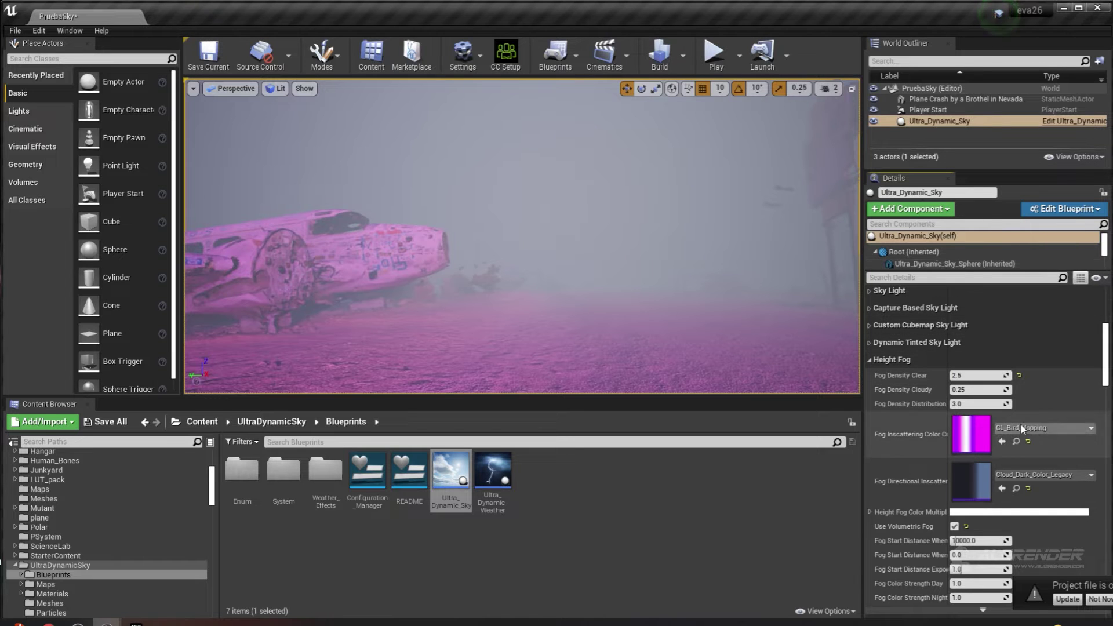
pyautogui.click(1021, 428)
pyautogui.click(1039, 360)
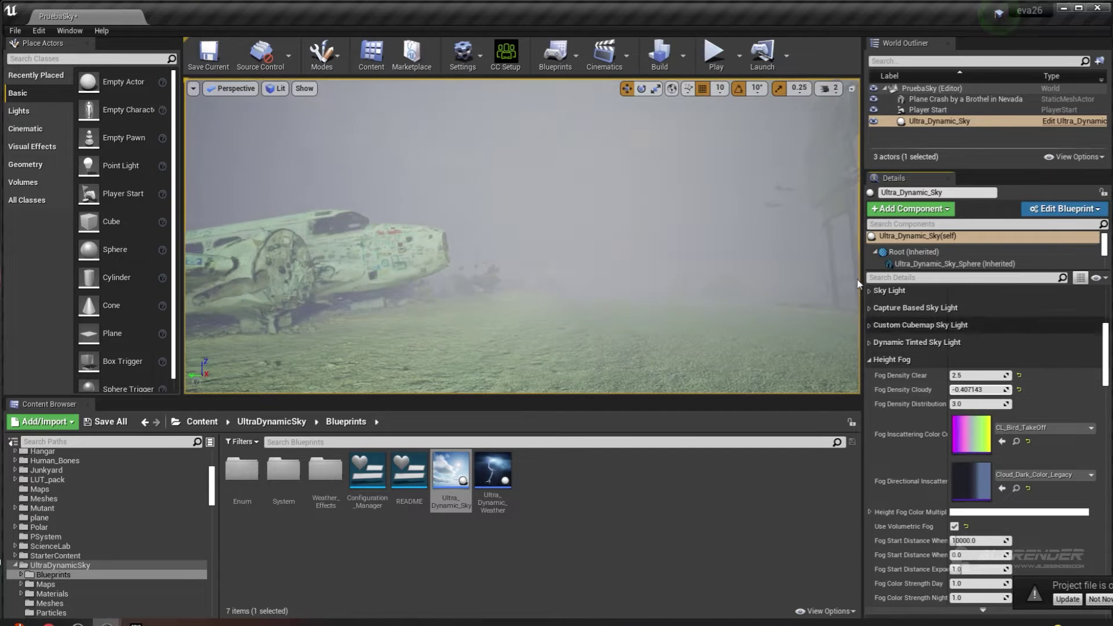
# Step: Reset fog densities to defaults 0.01 clear and 0.25 cloudy, and turn off volumetric fog
pyautogui.moveTo(759, 240); pyautogui.dragTo(780, 241, button='right')
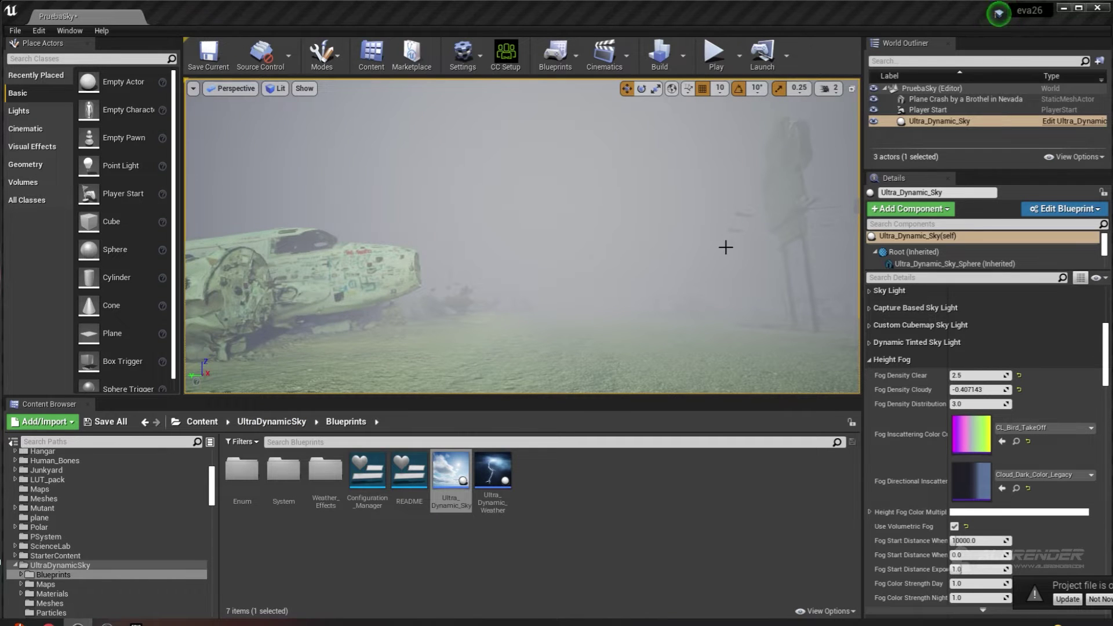
pyautogui.moveTo(725, 248)
pyautogui.mouseDown(button='right')
pyautogui.moveTo(765, 248)
pyautogui.moveTo(736, 247)
pyautogui.mouseUp(button='right')
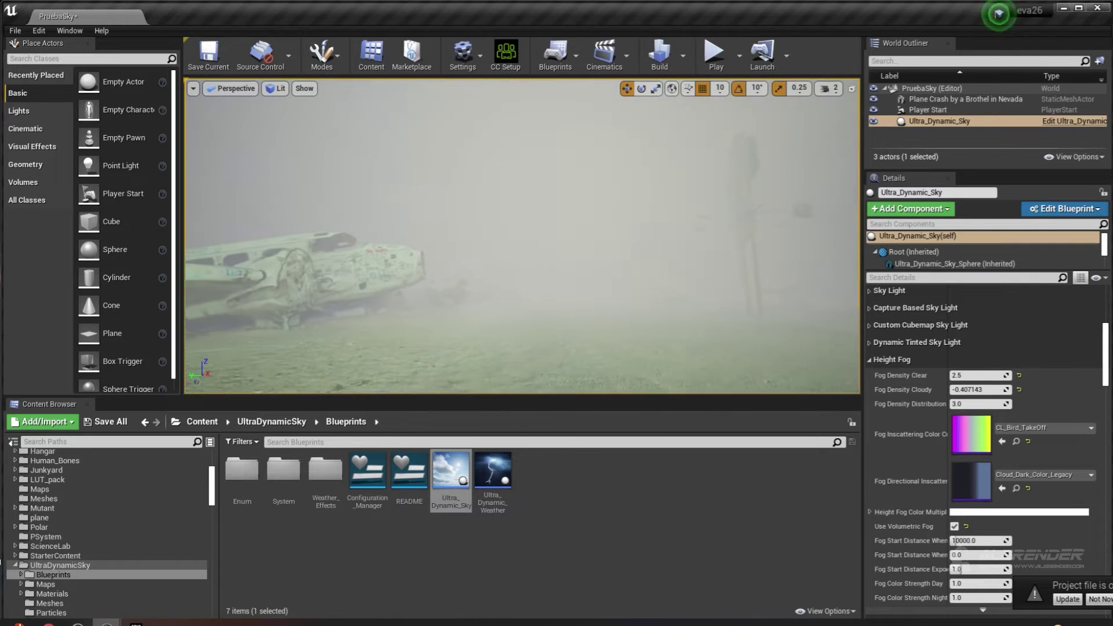
pyautogui.click(1019, 389)
pyautogui.click(1019, 375)
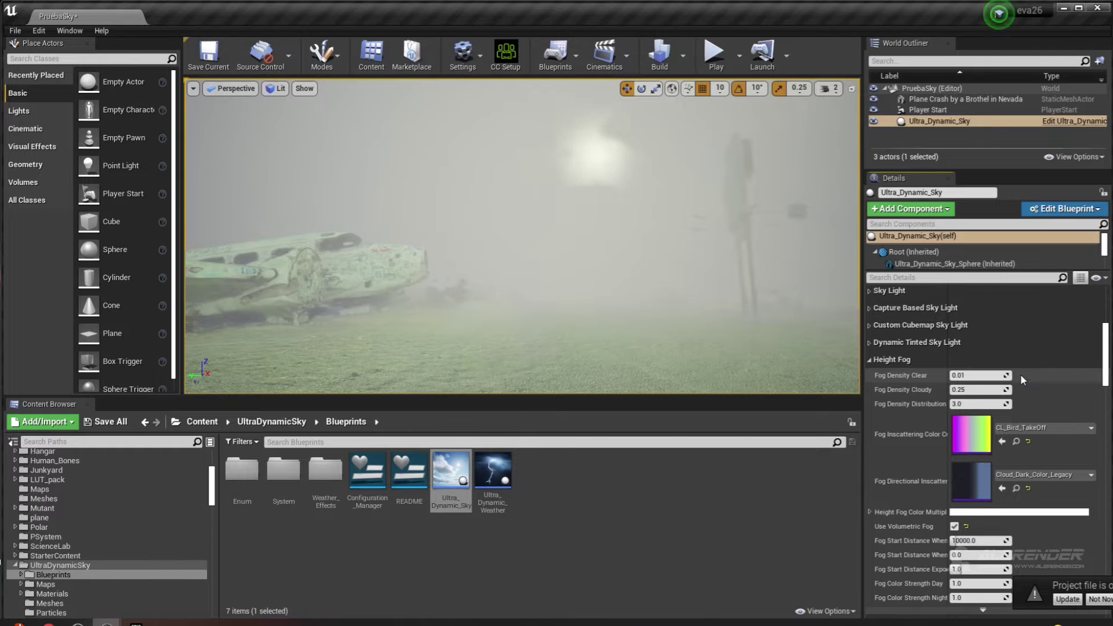
pyautogui.click(965, 526)
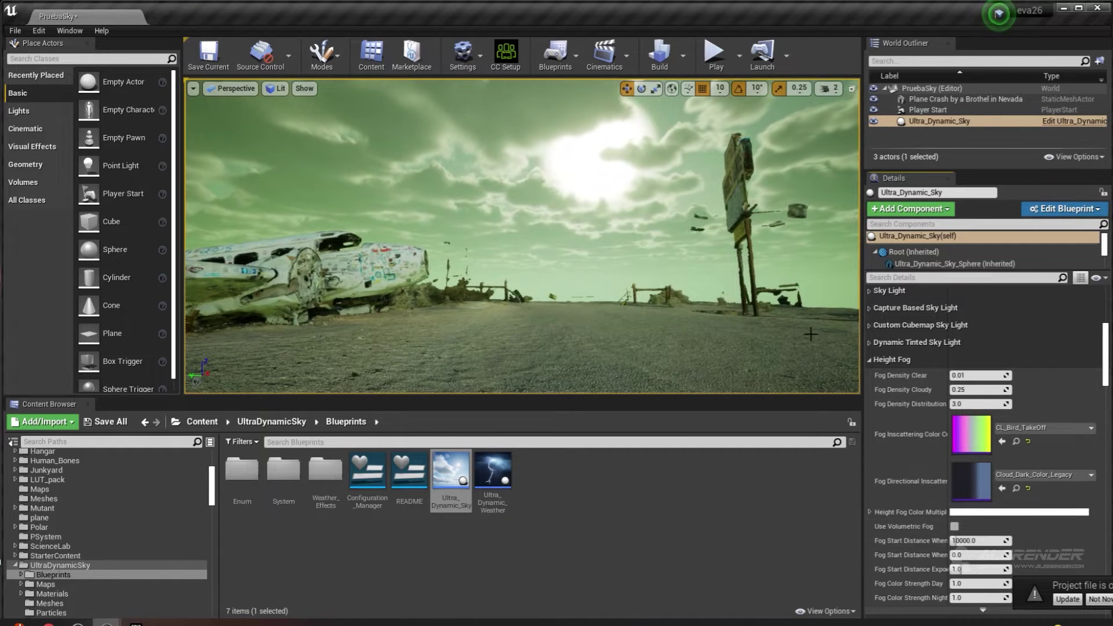
# Step: Collapse the Height Fog, Sky Atmosphere, Light Shafts and Stars categories in Details
pyautogui.moveTo(810, 335); pyautogui.dragTo(721, 283, button='right')
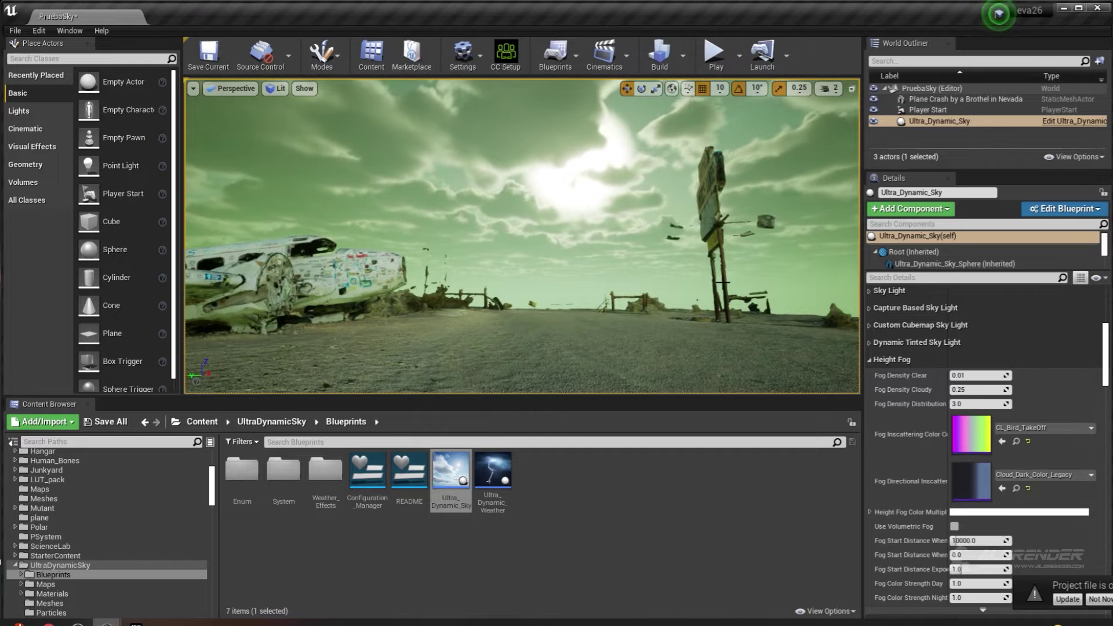
pyautogui.click(870, 359)
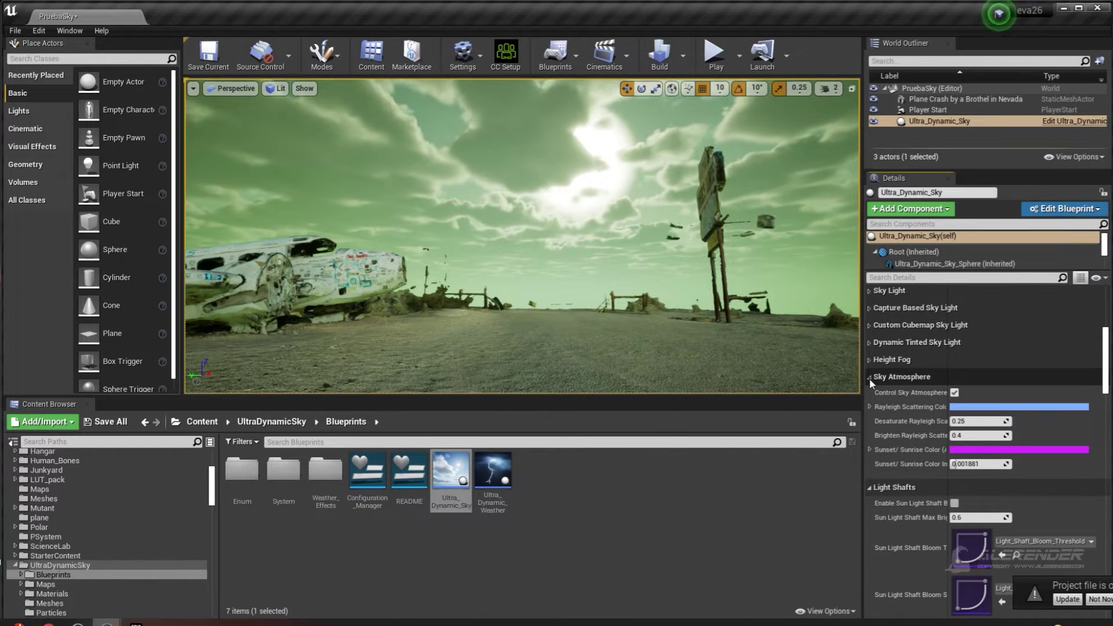
pyautogui.click(870, 377)
pyautogui.click(869, 394)
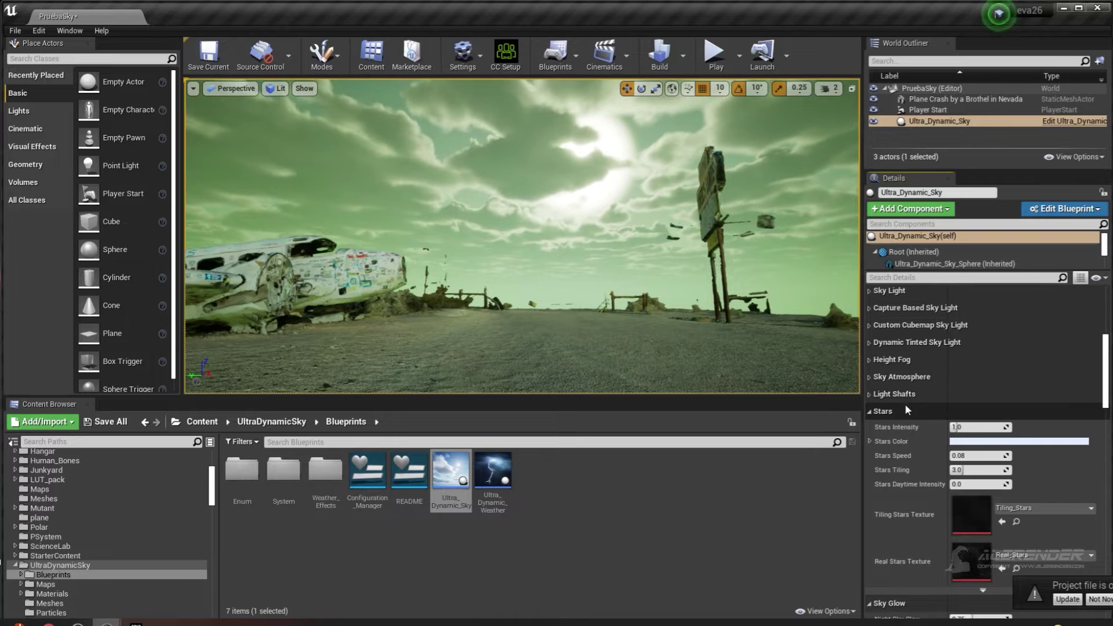
pyautogui.click(870, 411)
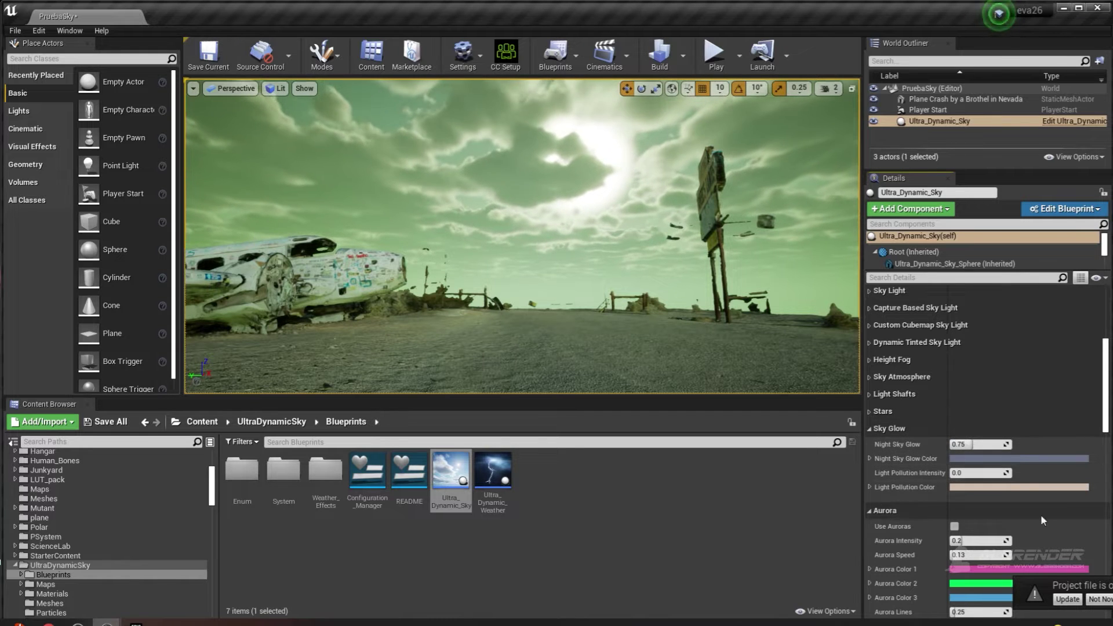
pyautogui.click(1105, 413)
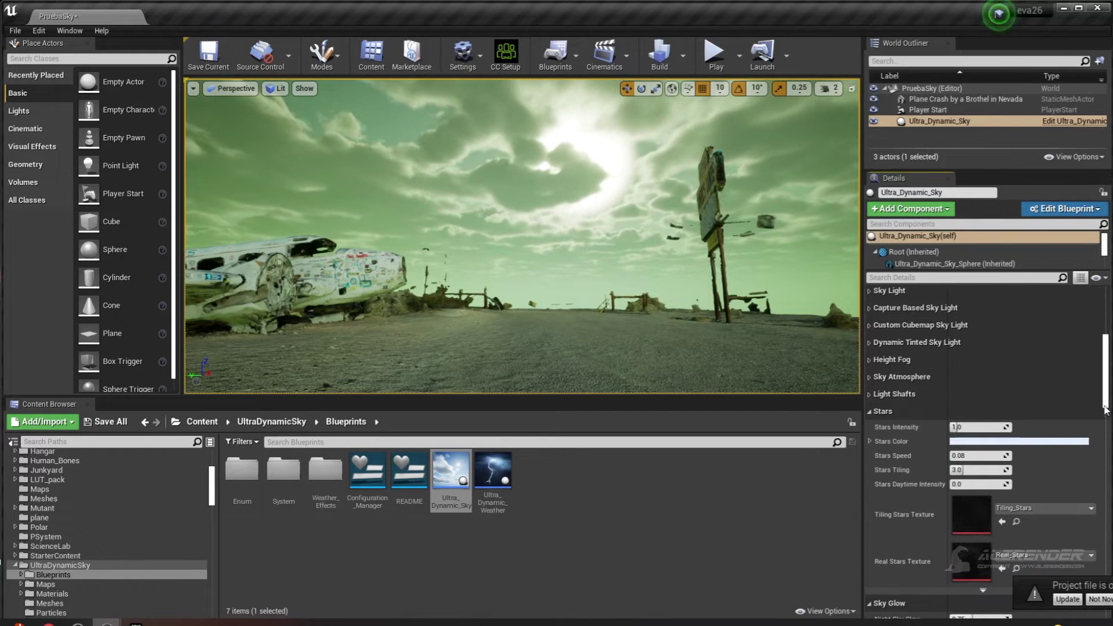
pyautogui.scroll(3, 1105, 400)
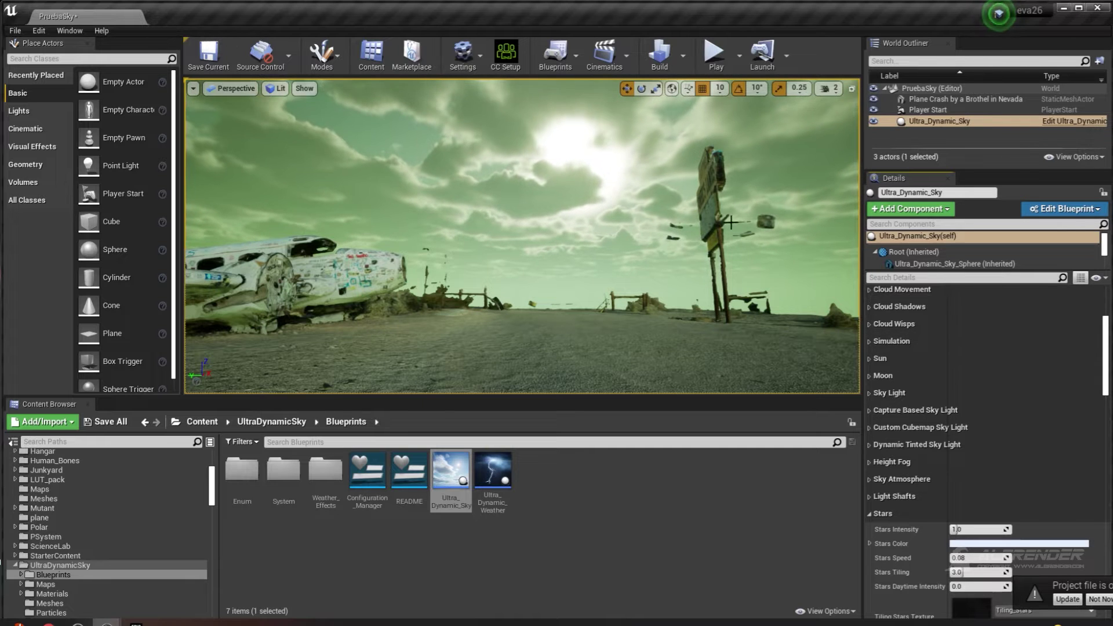
# Step: Enlarge the World Outliner and fly the camera close to the Plane Crash wreck
pyautogui.moveTo(945, 168); pyautogui.dragTo(943, 184)
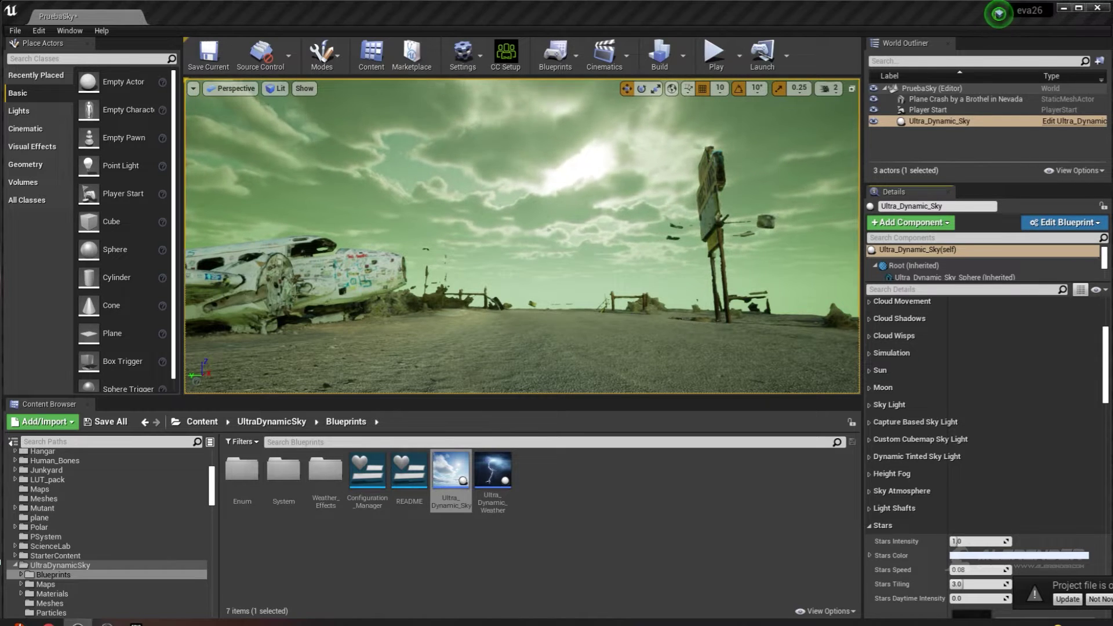
pyautogui.hotkey('ctrl', 'z')
pyautogui.moveTo(598, 289); pyautogui.dragTo(599, 273)
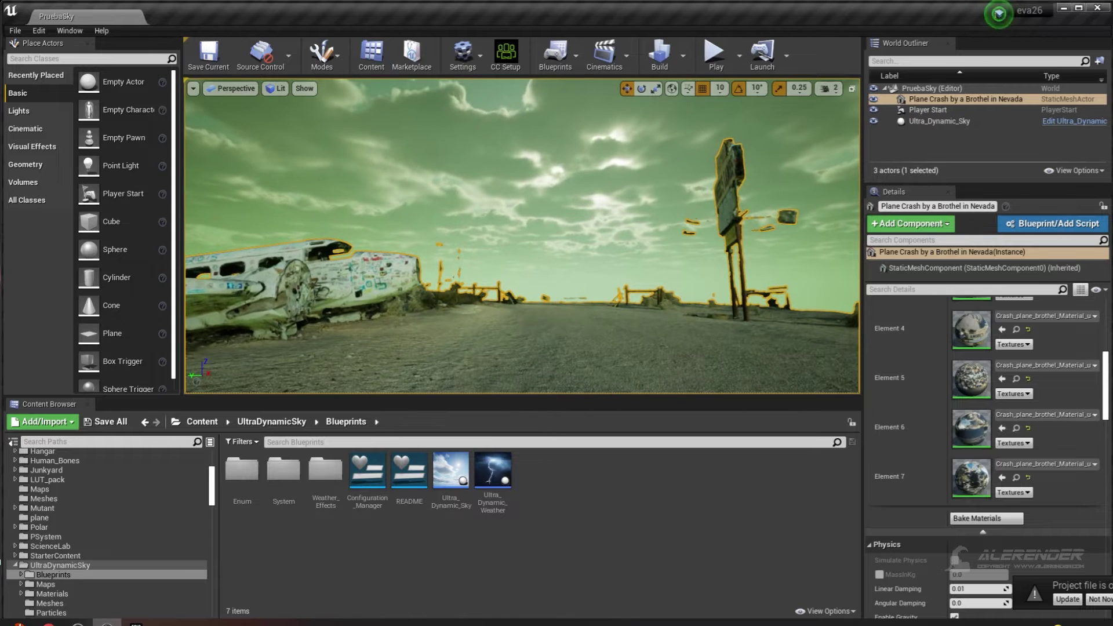
pyautogui.moveTo(353, 383); pyautogui.dragTo(371, 383)
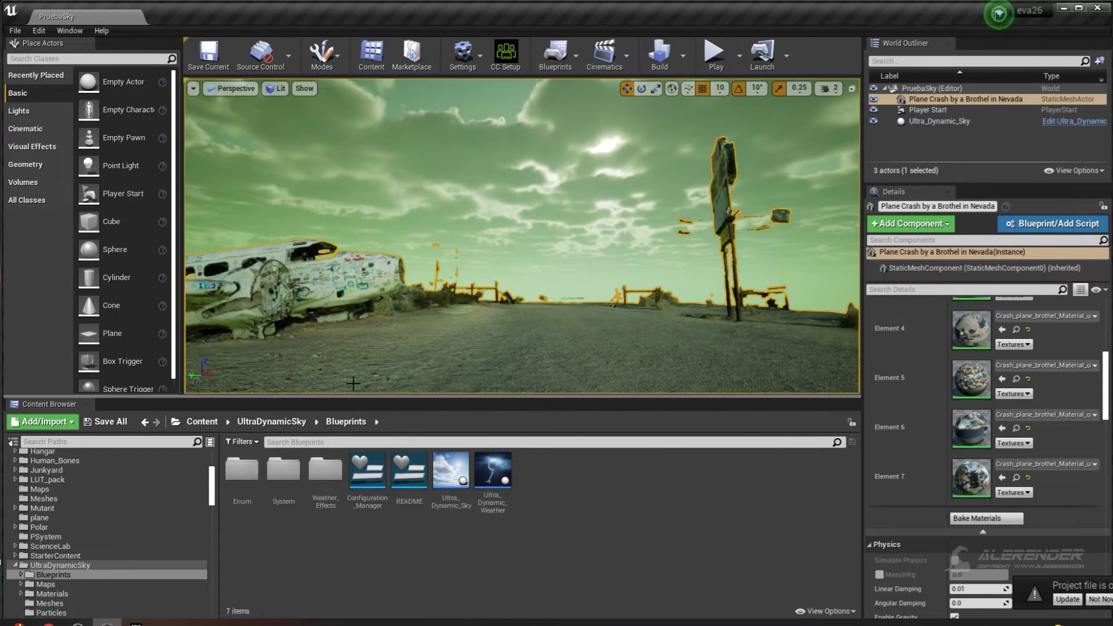
pyautogui.moveTo(545, 237); pyautogui.dragTo(545, 221)
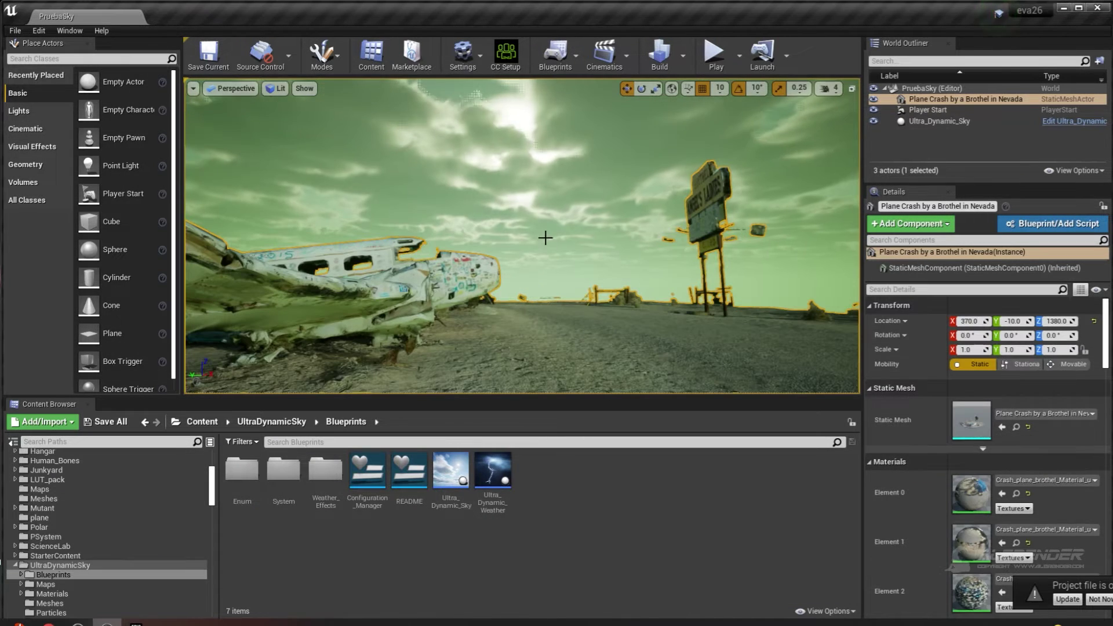
# Step: Place Ultra_Dynamic_Weather in the level and choose the Thunderstorm weather preset
pyautogui.click(491, 467)
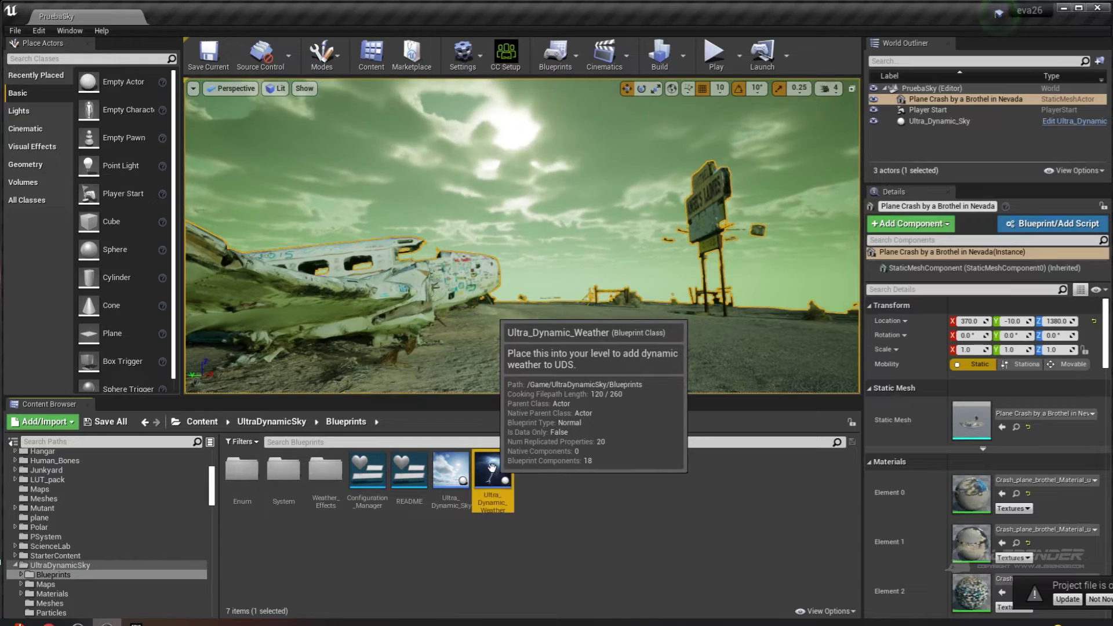
pyautogui.moveTo(491, 467)
pyautogui.mouseDown()
pyautogui.moveTo(586, 307)
pyautogui.moveTo(556, 313)
pyautogui.mouseUp()
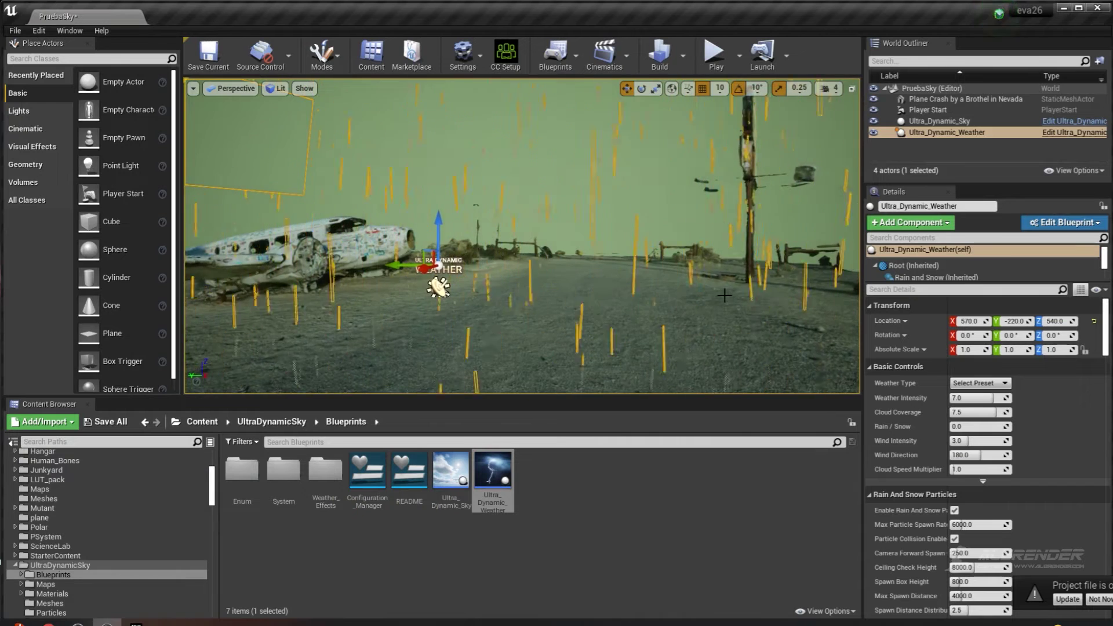
pyautogui.click(993, 385)
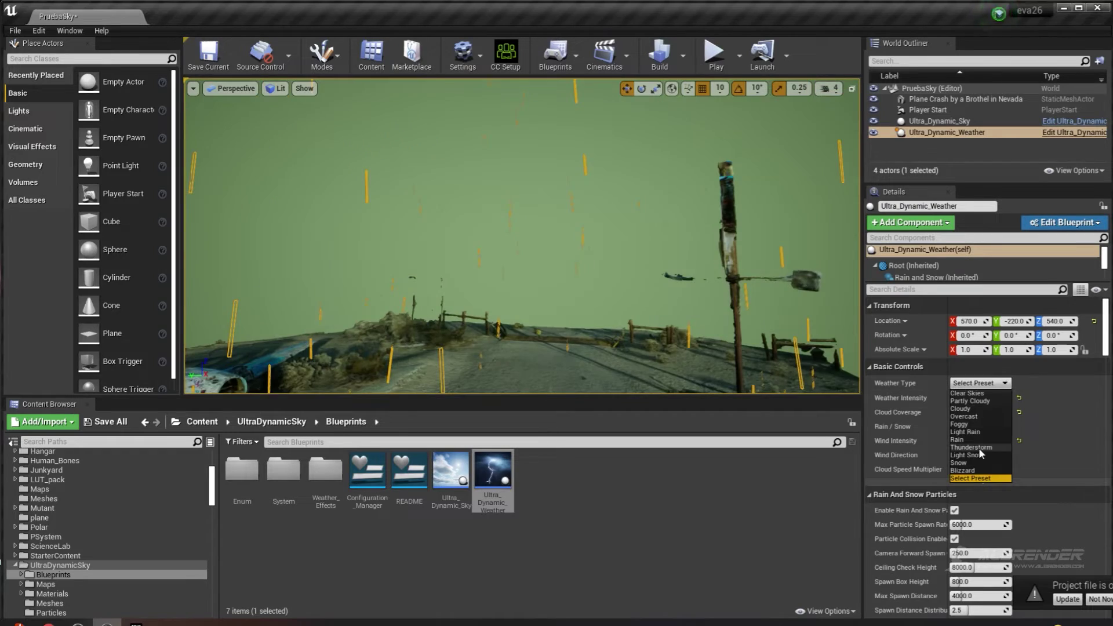
pyautogui.click(978, 447)
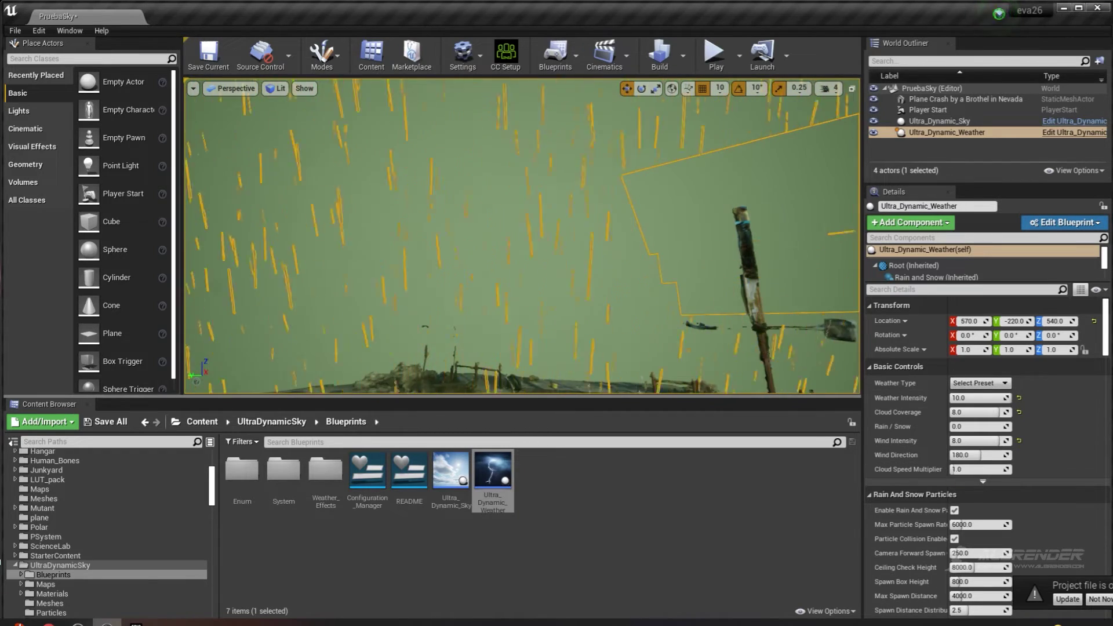
pyautogui.moveTo(653, 261)
pyautogui.mouseDown(button='right')
pyautogui.moveTo(695, 261)
pyautogui.moveTo(666, 272)
pyautogui.mouseUp(button='right')
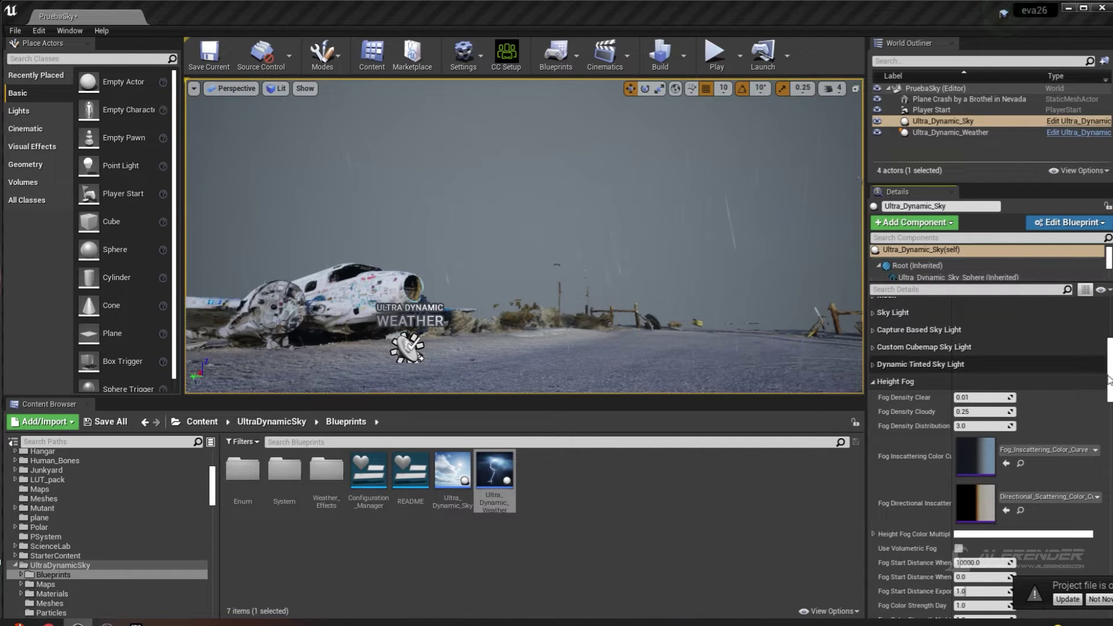
# Step: Scroll the Details panel and move the view nearer the plane to watch the storm
pyautogui.scroll(-3, 979, 415)
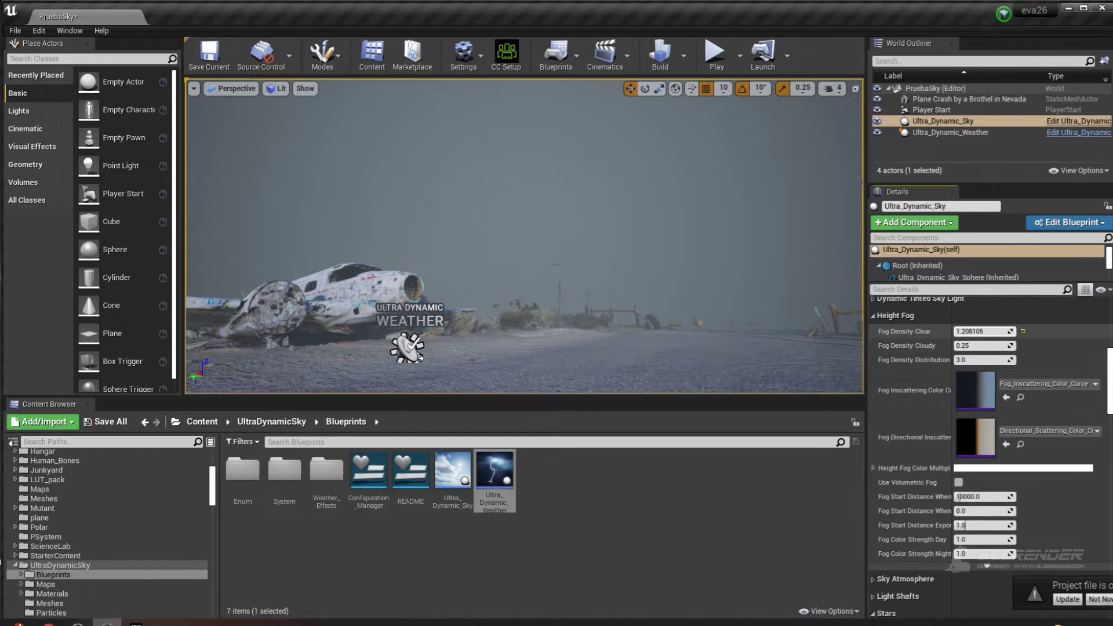
pyautogui.moveTo(816, 336); pyautogui.dragTo(816, 336, button='right')
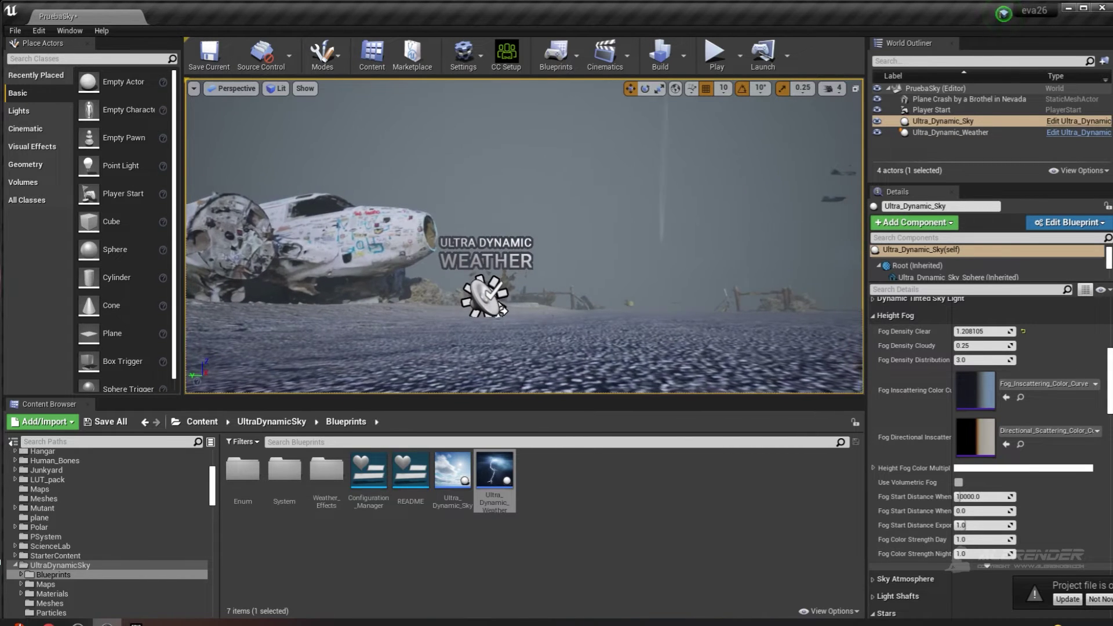
pyautogui.moveTo(664, 295); pyautogui.dragTo(651, 296, button='right')
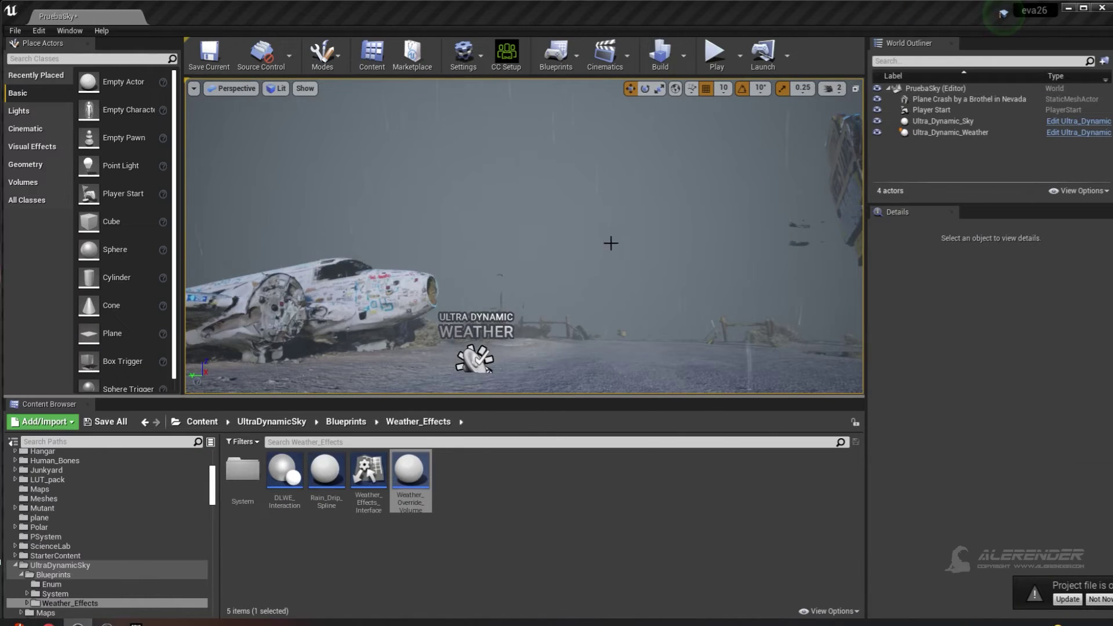
# Step: Fly around the crashed plane and drop a Rain_Drip_Spline into the level beside it
pyautogui.moveTo(632, 226); pyautogui.dragTo(632, 226, button='right')
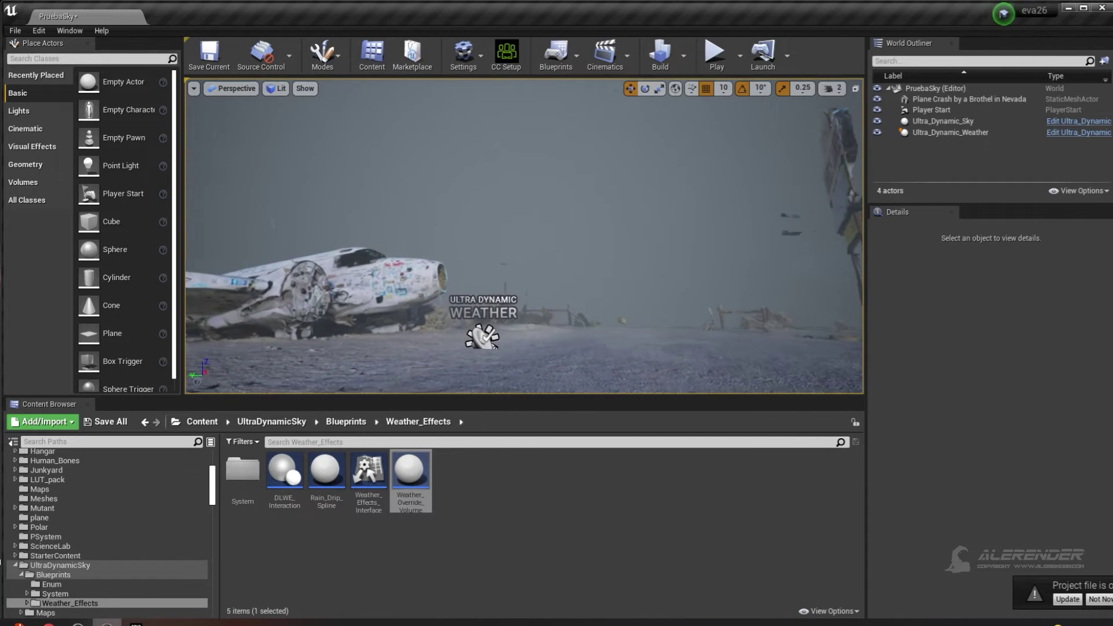
pyautogui.moveTo(568, 325); pyautogui.dragTo(520, 368, button='right')
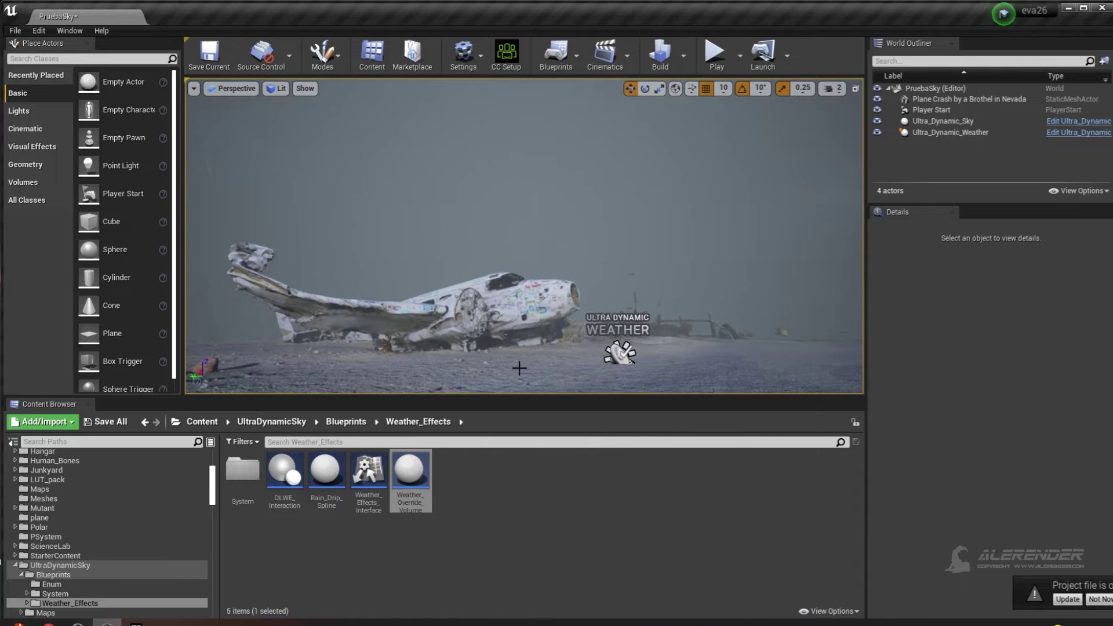
pyautogui.moveTo(516, 318); pyautogui.dragTo(516, 318, button='right')
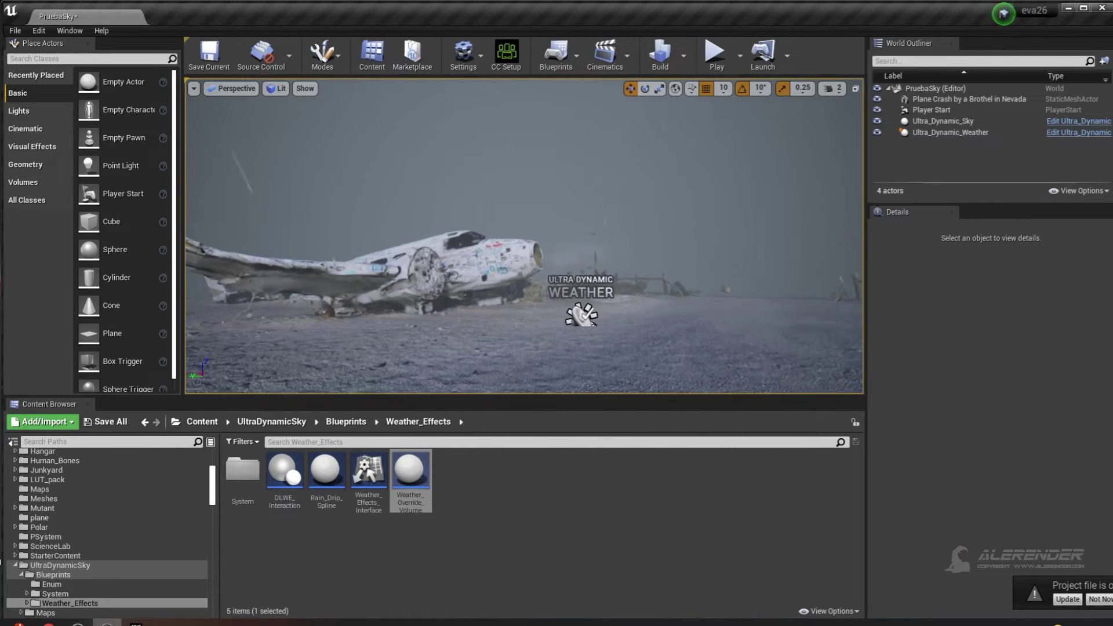
pyautogui.moveTo(516, 317); pyautogui.dragTo(516, 315, button='right')
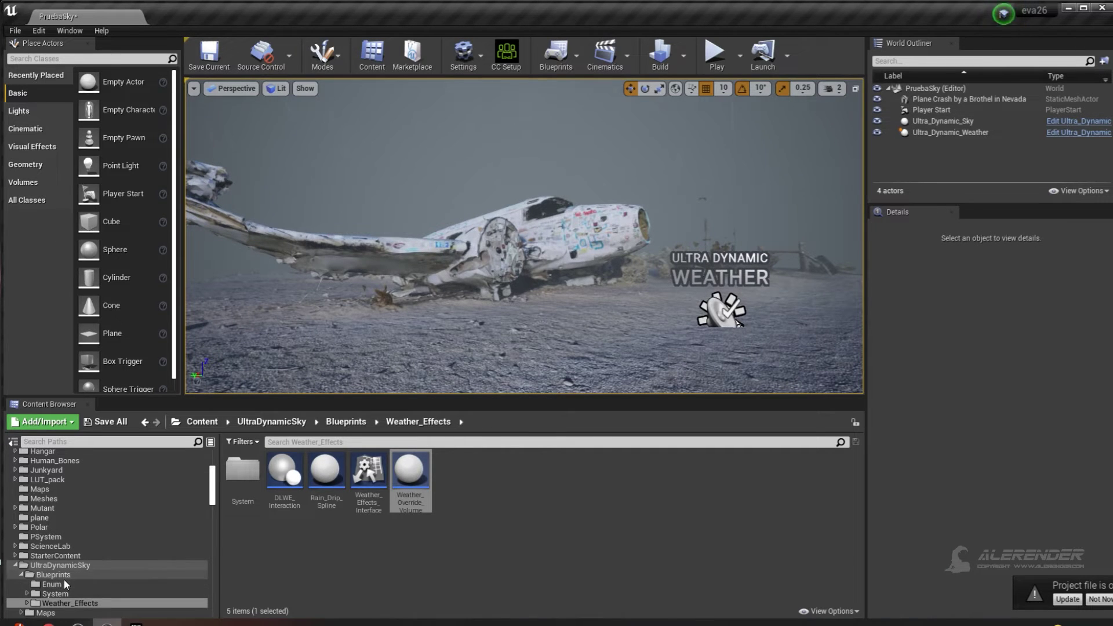
pyautogui.scroll(-1, 88, 588)
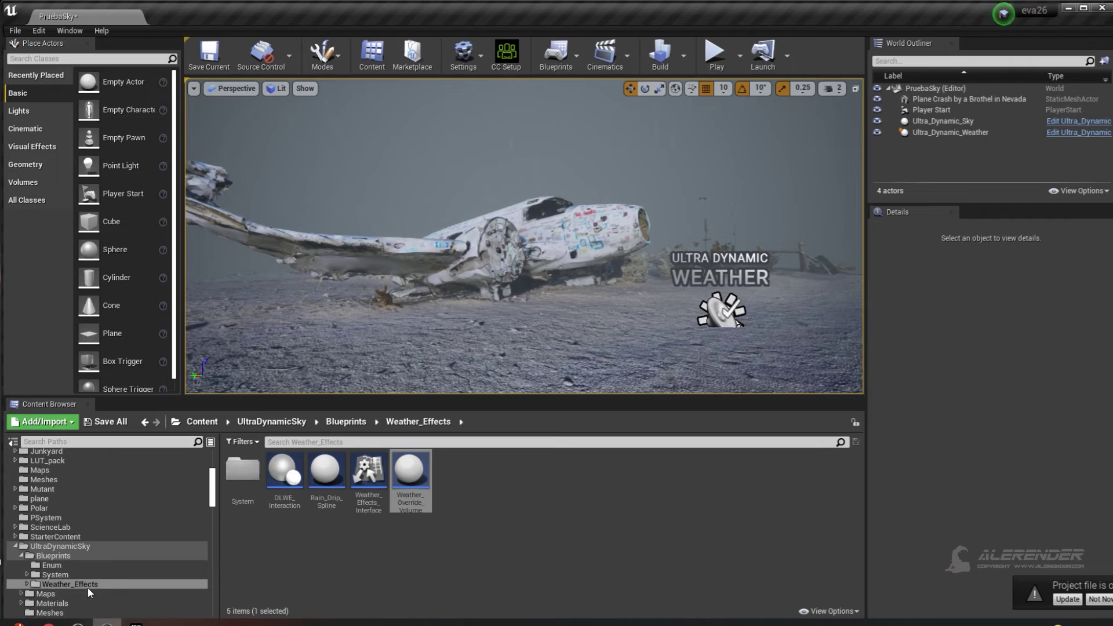
pyautogui.moveTo(305, 485)
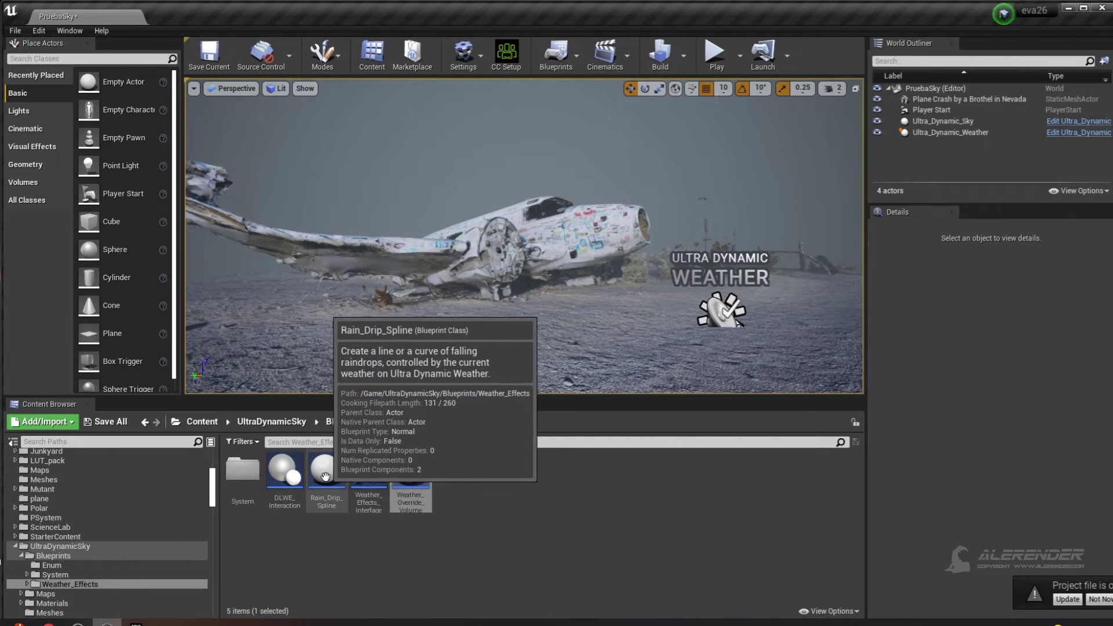
pyautogui.moveTo(325, 477); pyautogui.dragTo(352, 245)
# Step: Orbit the view around the new Rain_Drip_Spline and the plane's damaged wing
pyautogui.moveTo(353, 241)
pyautogui.mouseDown(button='right')
pyautogui.moveTo(406, 249)
pyautogui.moveTo(475, 362)
pyautogui.mouseUp(button='right')
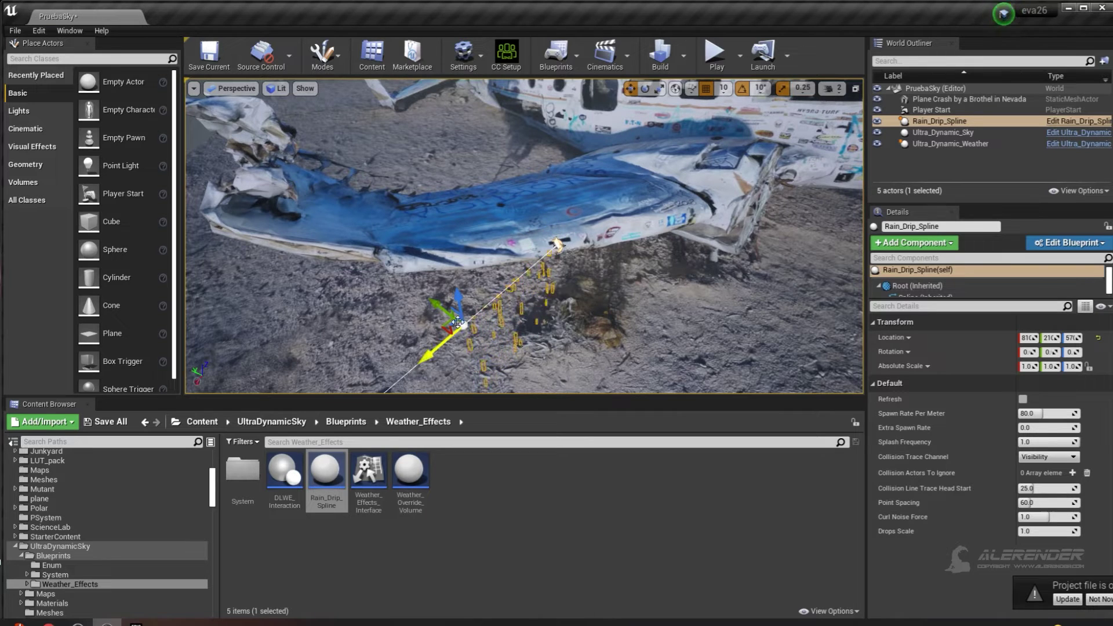
pyautogui.moveTo(394, 261); pyautogui.dragTo(405, 267, button='right')
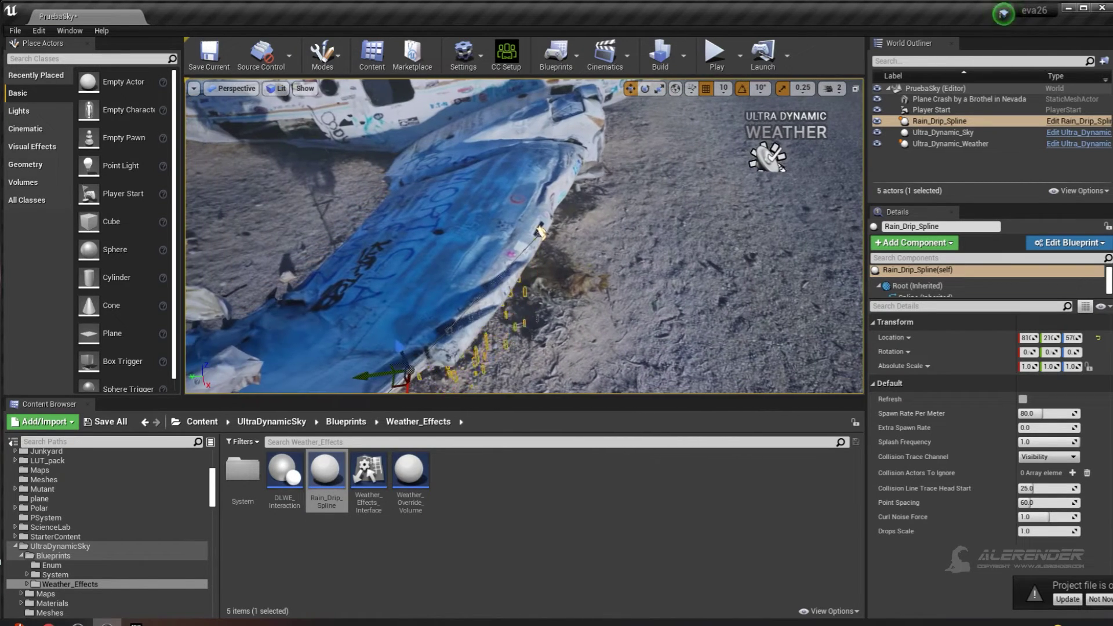
pyautogui.moveTo(406, 266)
pyautogui.mouseDown(button='right')
pyautogui.moveTo(417, 272)
pyautogui.moveTo(420, 249)
pyautogui.mouseUp(button='right')
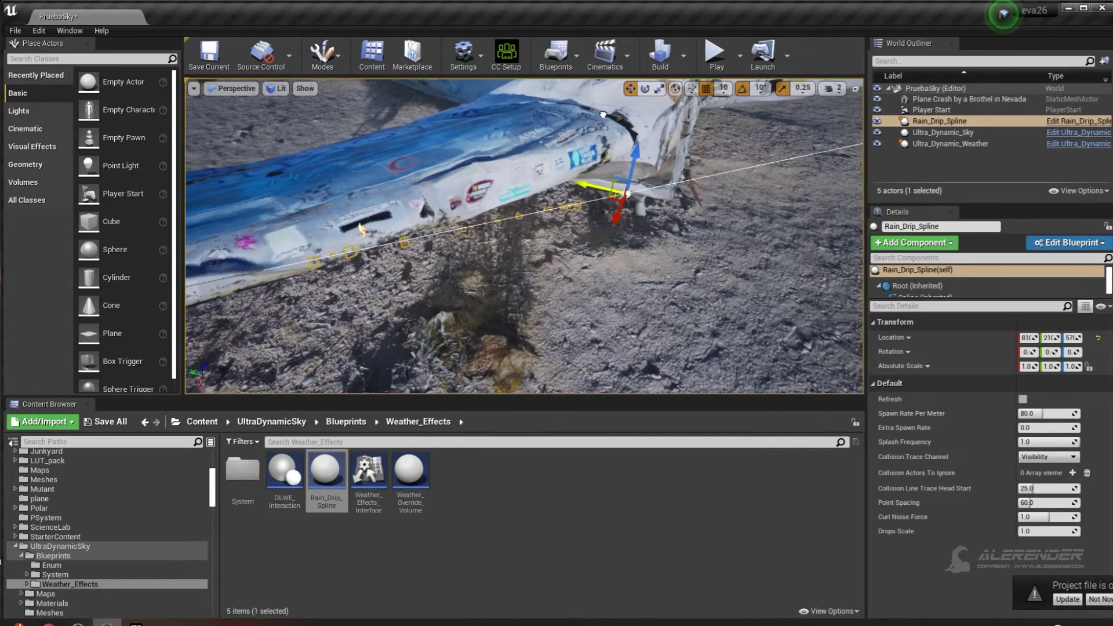
pyautogui.scroll(-3, 613, 186)
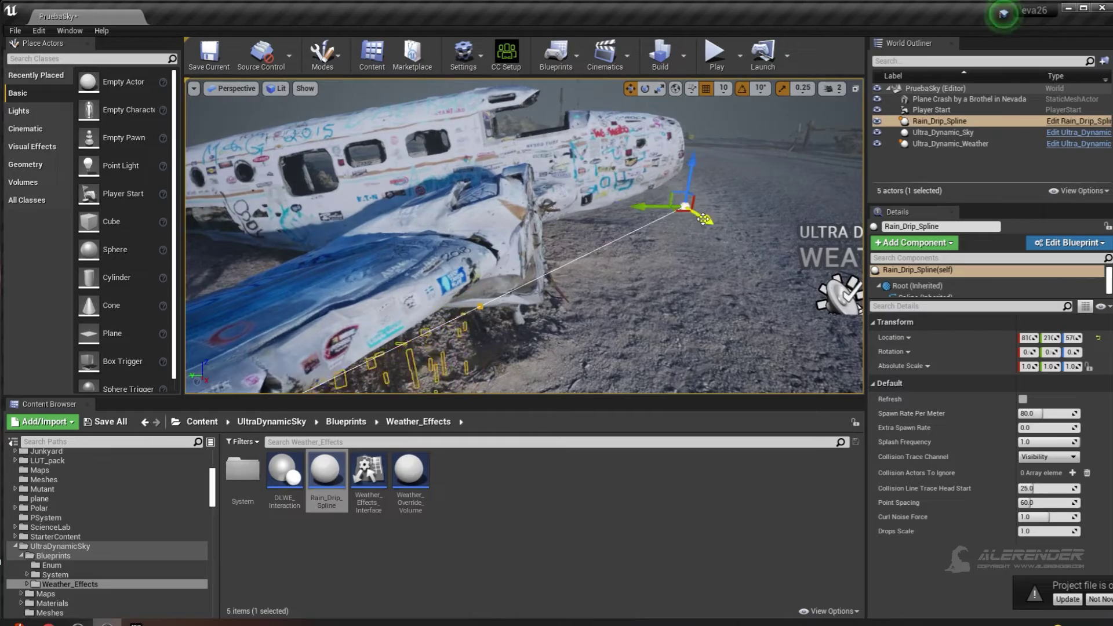
pyautogui.moveTo(627, 154); pyautogui.dragTo(270, 364, button='right')
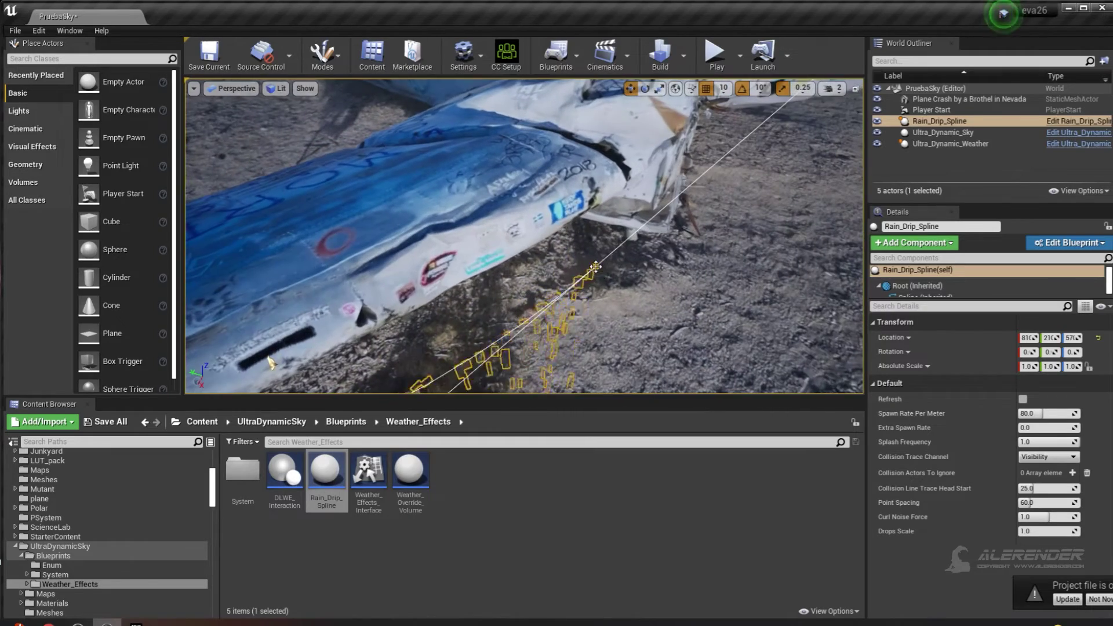
pyautogui.moveTo(534, 250)
pyautogui.mouseDown(button='right')
pyautogui.moveTo(603, 177)
pyautogui.moveTo(842, 188)
pyautogui.mouseUp(button='right')
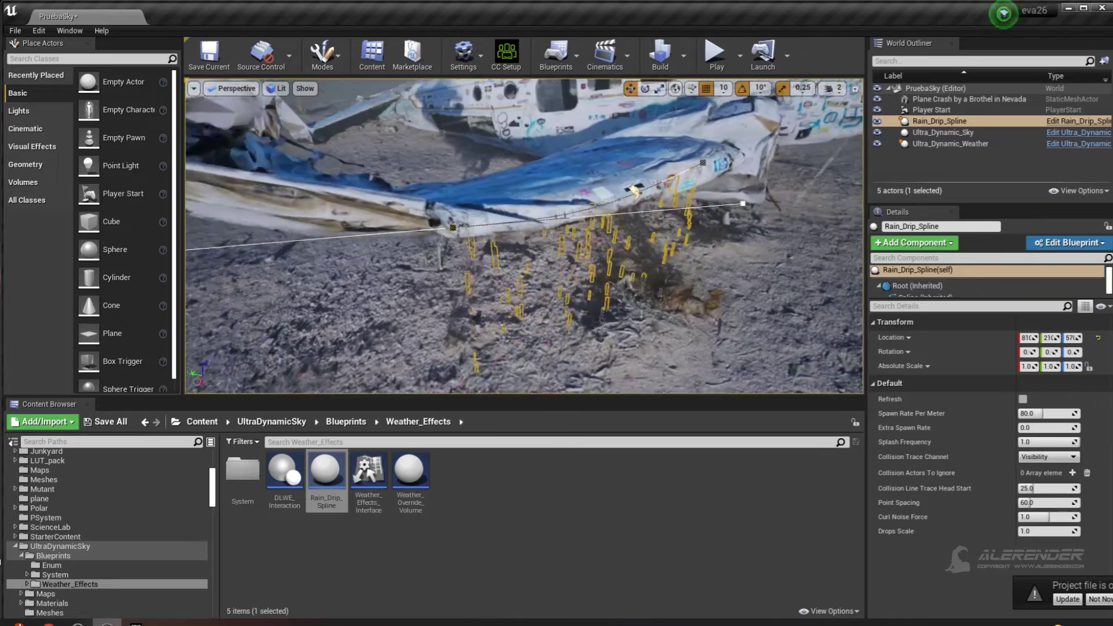
# Step: Select the Plane Crash by a Brothel in Nevada actor, frame it, and view it from several angles
pyautogui.click(943, 101)
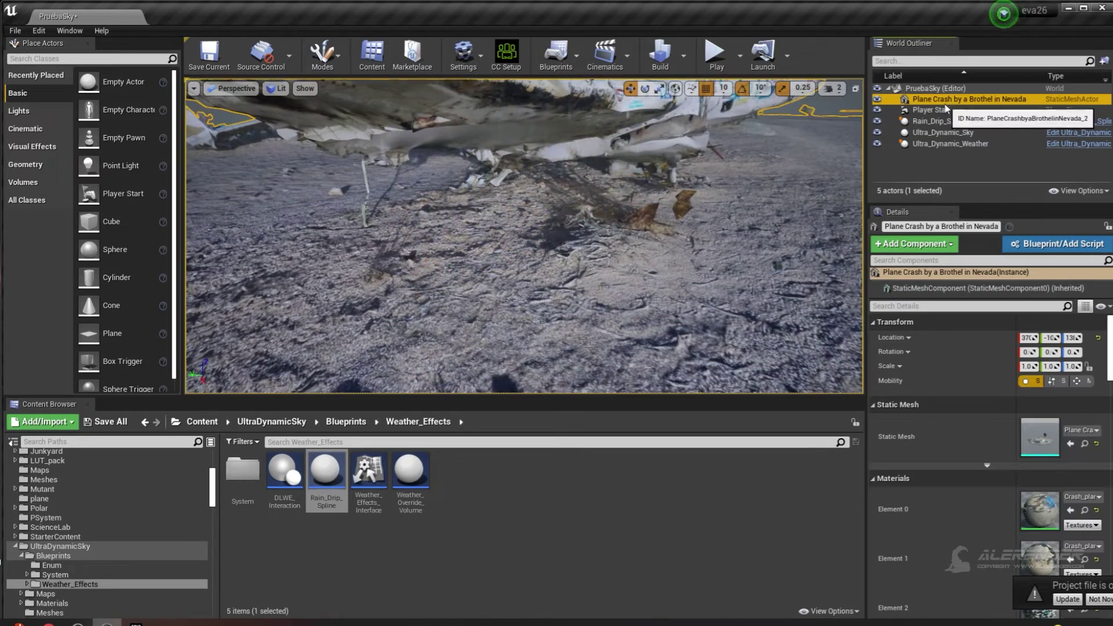
pyautogui.press('f')
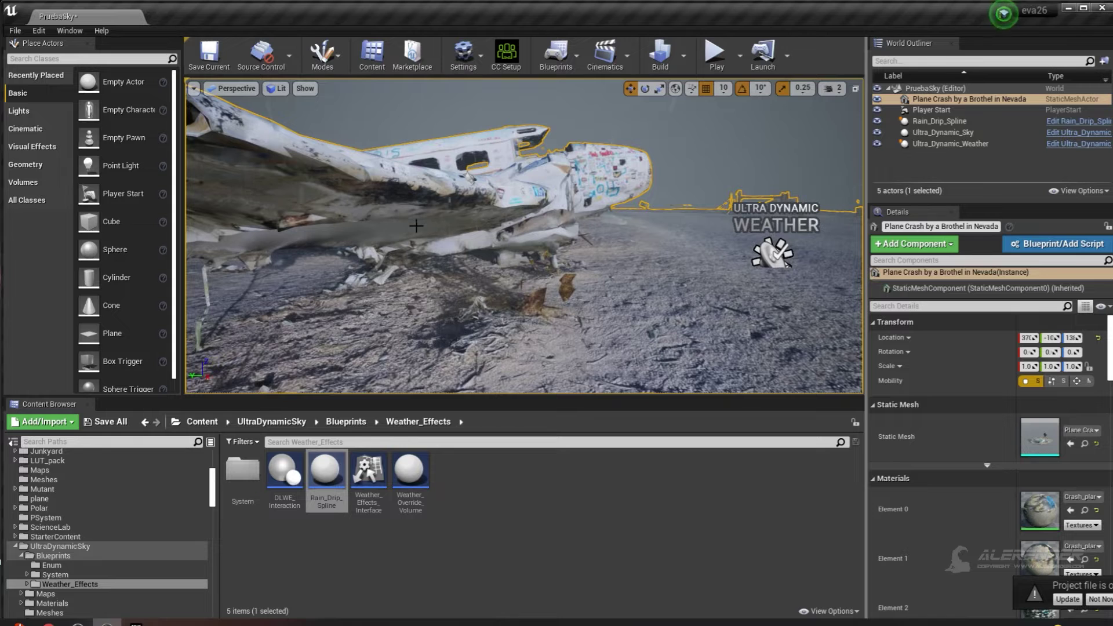
pyautogui.moveTo(462, 178)
pyautogui.mouseDown(button='right')
pyautogui.moveTo(522, 185)
pyautogui.moveTo(790, 162)
pyautogui.moveTo(667, 174)
pyautogui.moveTo(707, 174)
pyautogui.mouseUp(button='right')
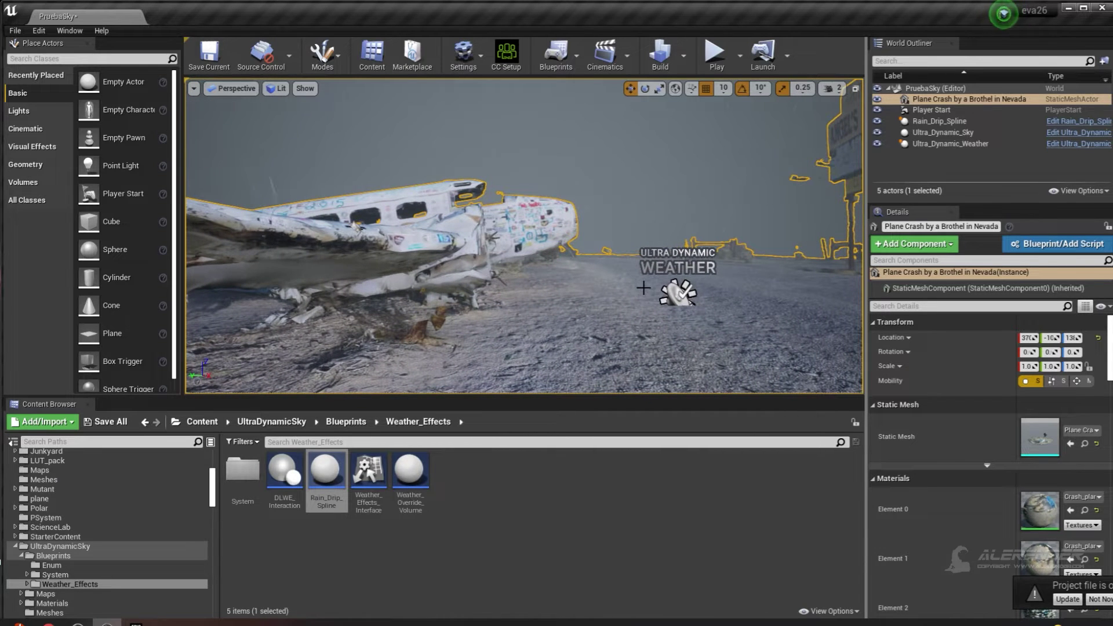
pyautogui.moveTo(656, 302)
pyautogui.mouseDown(button='right')
pyautogui.moveTo(673, 302)
pyautogui.moveTo(637, 301)
pyautogui.mouseUp(button='right')
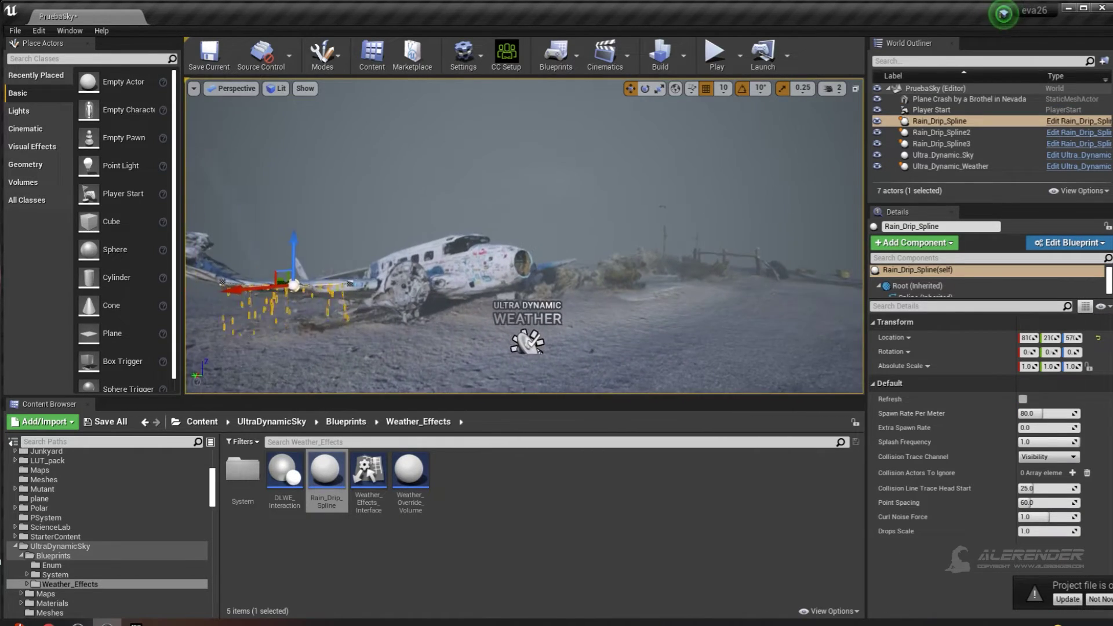
pyautogui.moveTo(524, 243); pyautogui.dragTo(378, 259, button='right')
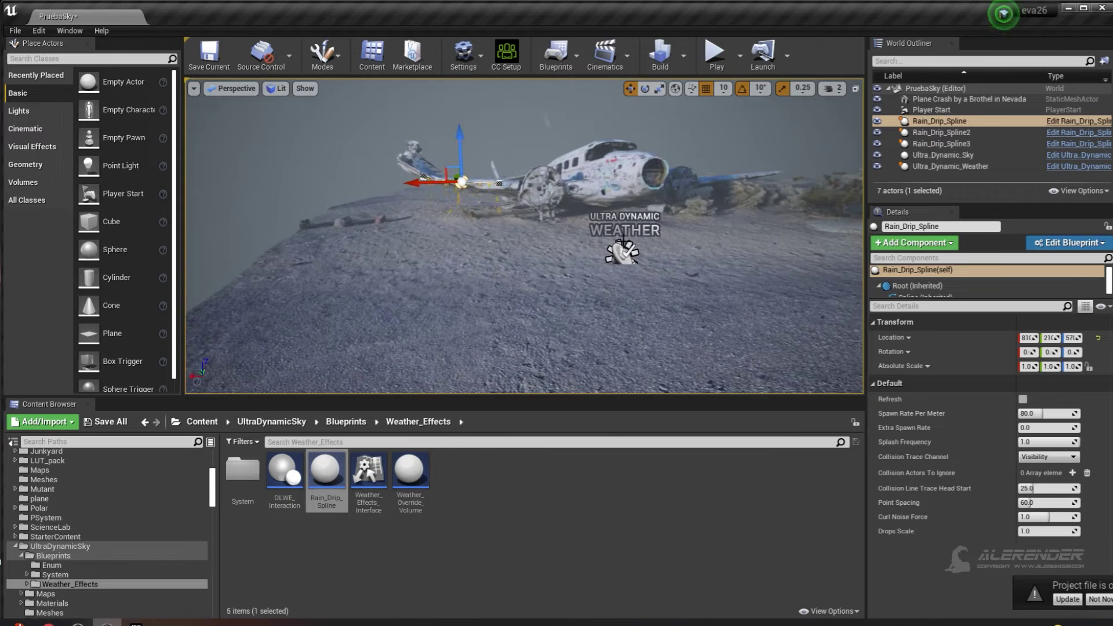
pyautogui.moveTo(377, 259)
pyautogui.mouseDown(button='right')
pyautogui.moveTo(522, 255)
pyautogui.moveTo(739, 134)
pyautogui.mouseUp(button='right')
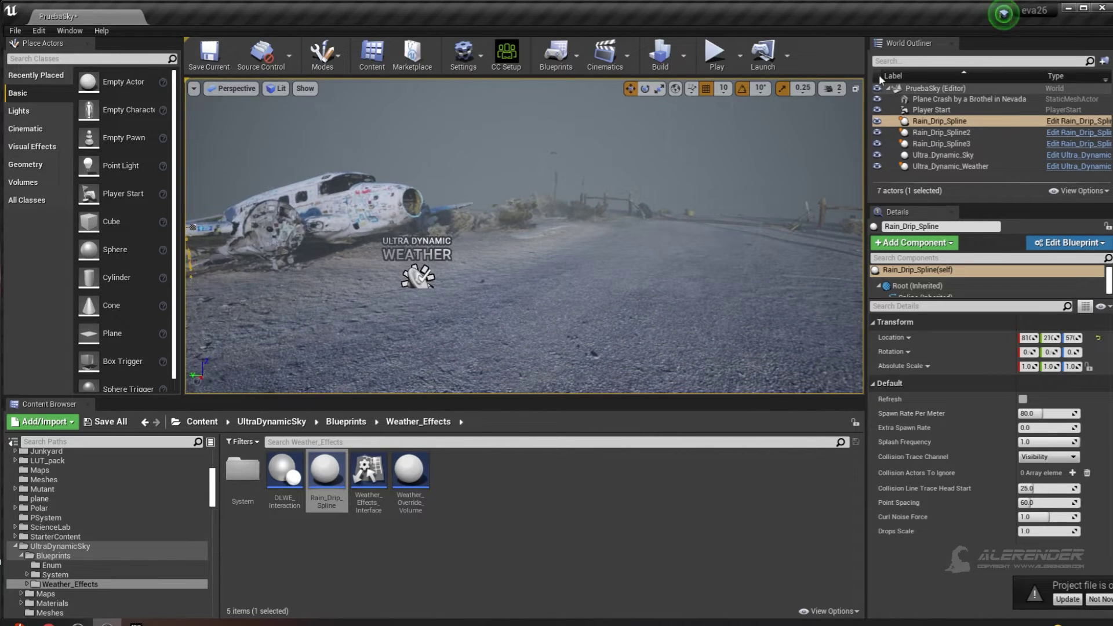
pyautogui.click(834, 92)
# Step: Raise camera speed to 3 and create an 8×8-component, 505×505 landscape in Landscape mode
pyautogui.moveTo(850, 117); pyautogui.dragTo(862, 117)
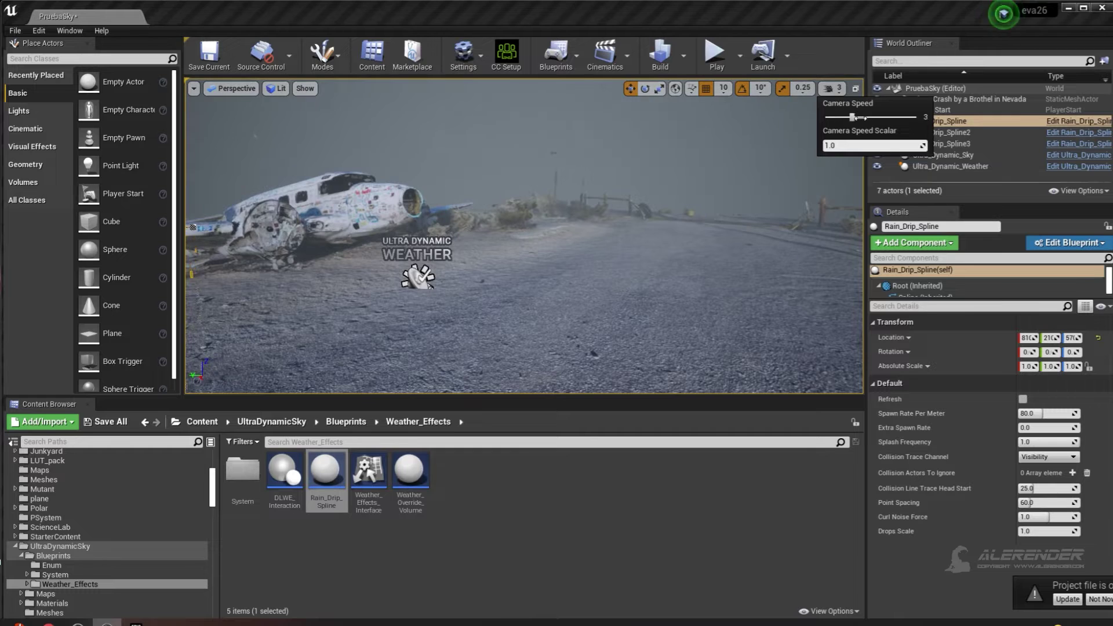
pyautogui.moveTo(522, 244); pyautogui.dragTo(299, 159, button='right')
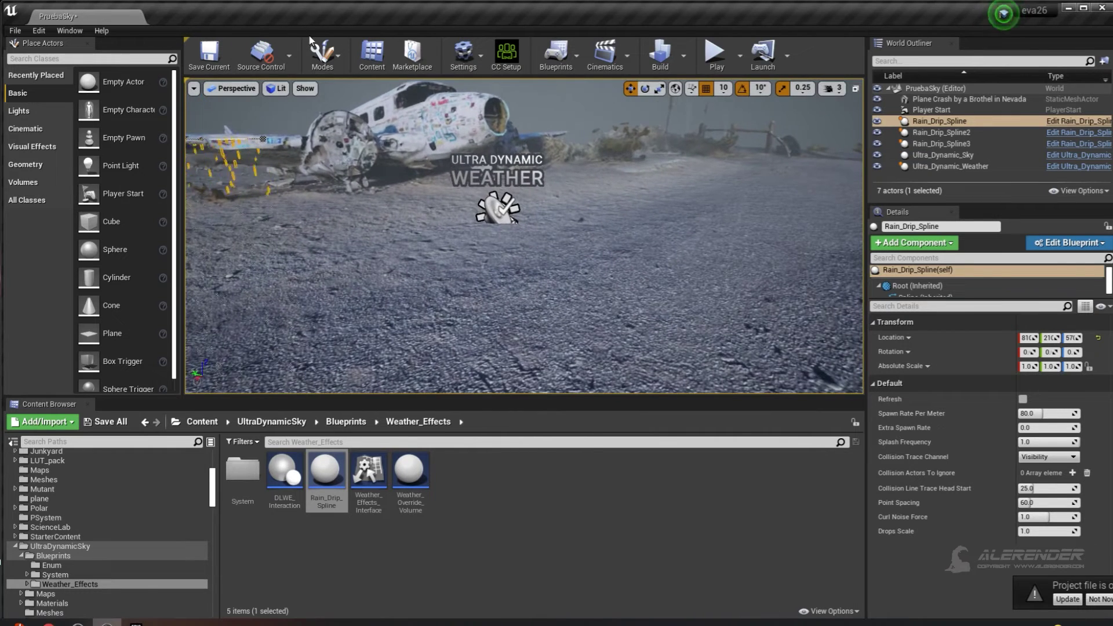
pyautogui.click(322, 55)
pyautogui.click(346, 108)
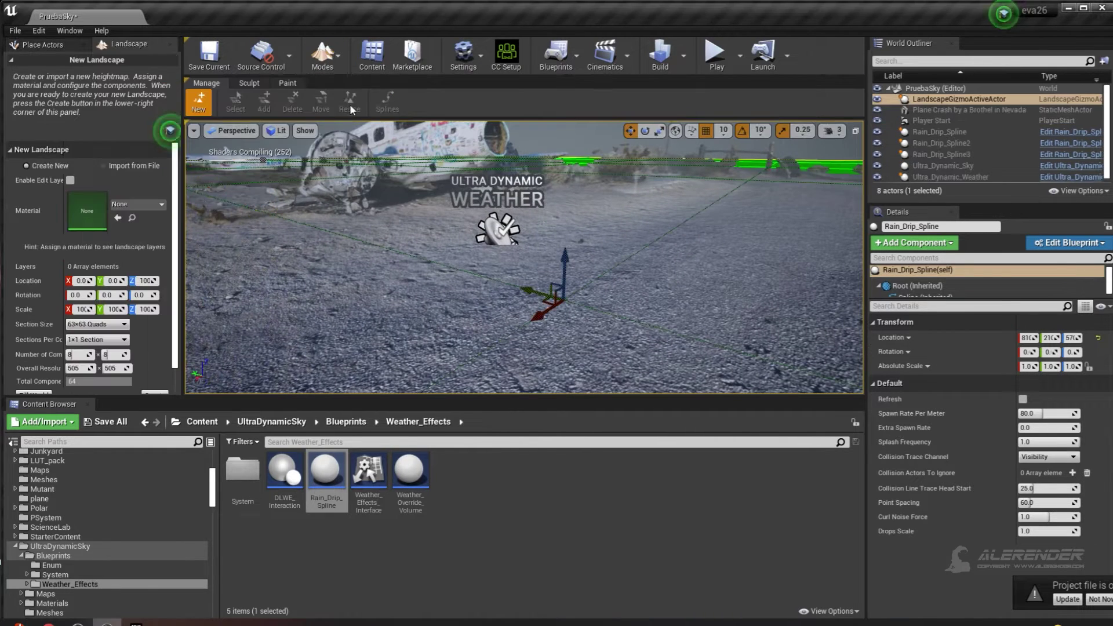
pyautogui.moveTo(192, 235); pyautogui.dragTo(277, 235)
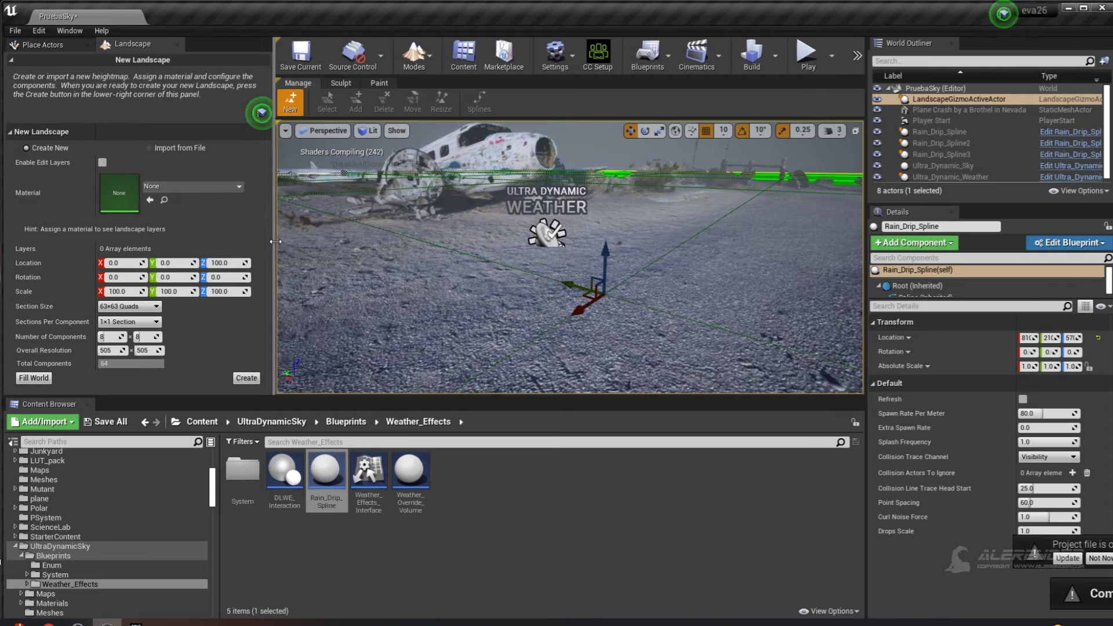
pyautogui.click(251, 379)
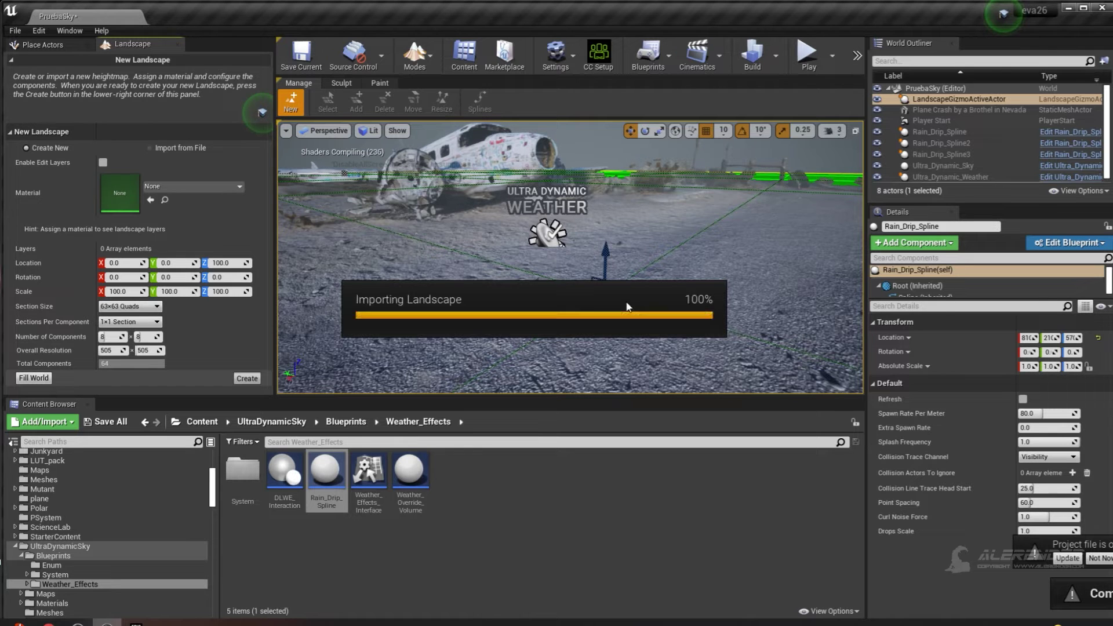
pyautogui.moveTo(563, 253)
pyautogui.mouseDown(button='right')
pyautogui.moveTo(563, 325)
pyautogui.moveTo(563, 253)
pyautogui.mouseUp(button='right')
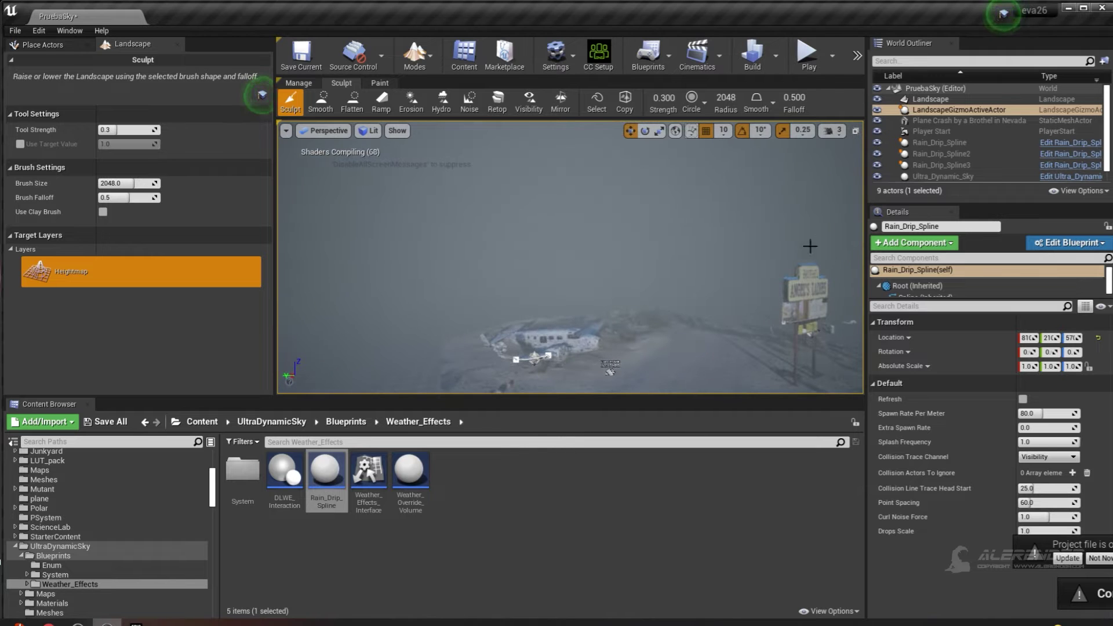
pyautogui.moveTo(600, 264)
pyautogui.mouseDown(button='right')
pyautogui.moveTo(542, 313)
pyautogui.moveTo(600, 342)
pyautogui.moveTo(574, 382)
pyautogui.moveTo(571, 360)
pyautogui.moveTo(613, 259)
pyautogui.mouseUp(button='right')
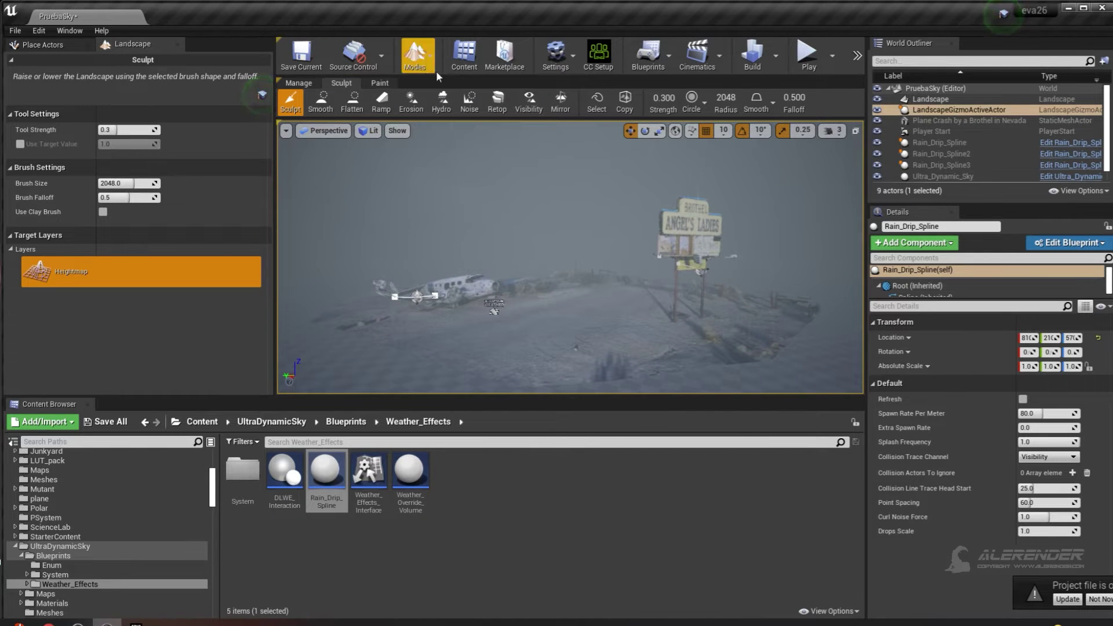
# Step: Switch to Select mode and select Landscape, the gizmo, Plane Crash and the three Rain_Drip_Spline actors
pyautogui.click(415, 69)
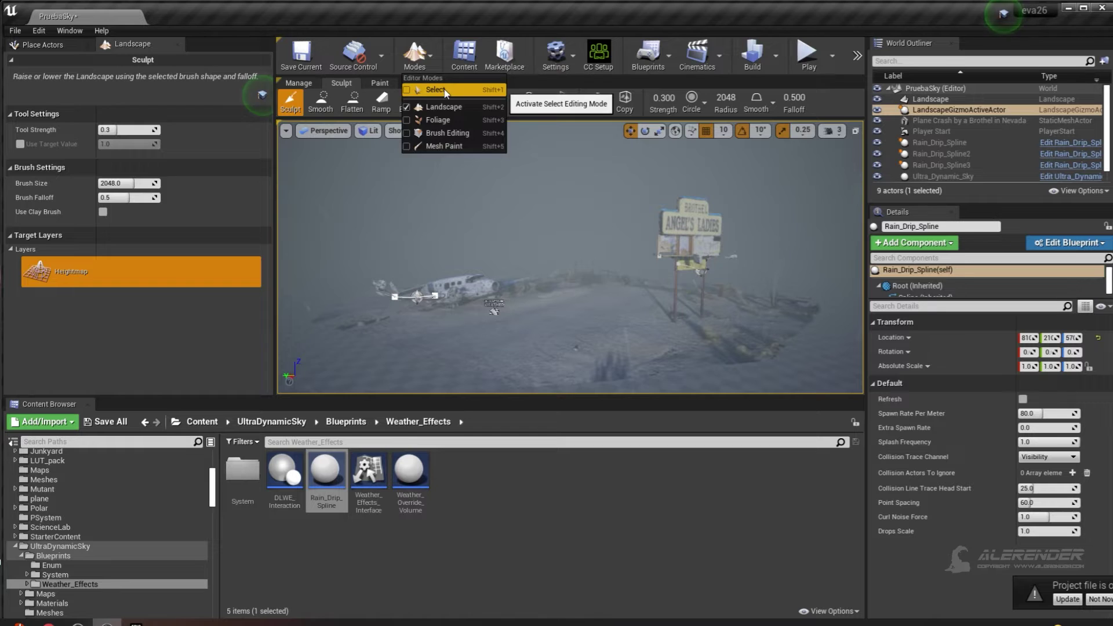
pyautogui.click(434, 90)
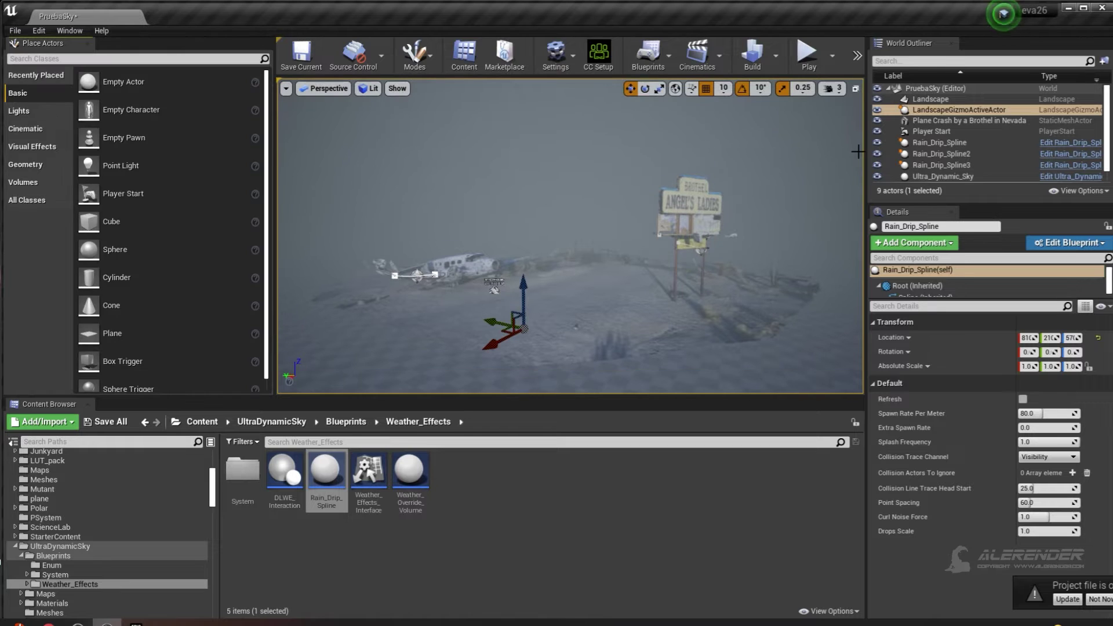
pyautogui.click(939, 100)
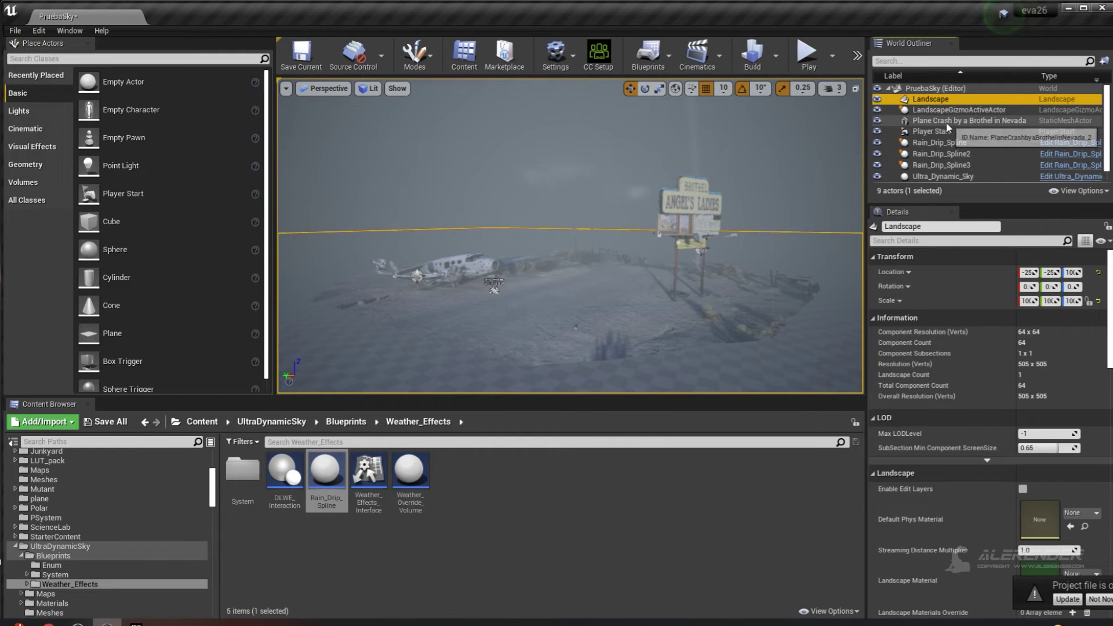
pyautogui.press('Down')
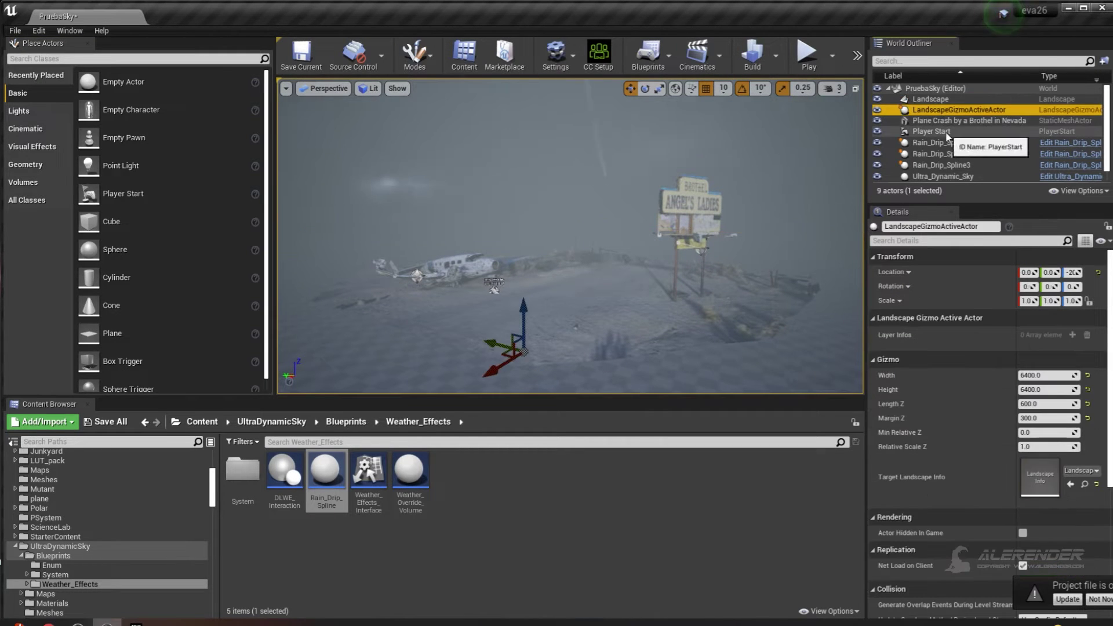
pyautogui.press('Down')
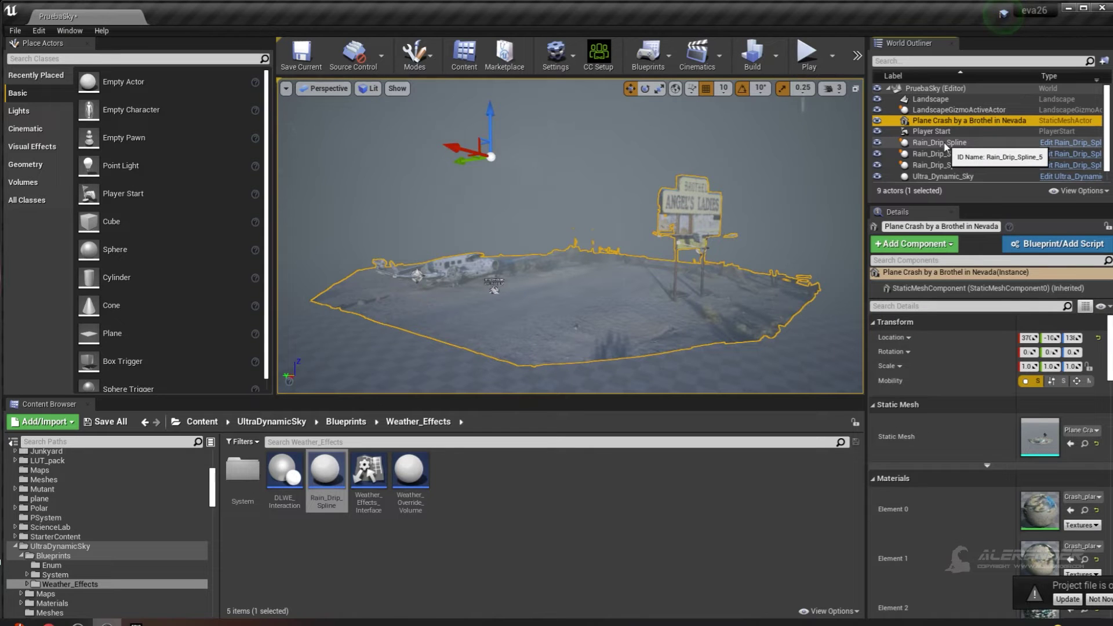
pyautogui.keyDown('ctrl'); pyautogui.click(945, 144); pyautogui.keyUp('ctrl')
pyautogui.keyDown('ctrl'); pyautogui.click(949, 155); pyautogui.keyUp('ctrl')
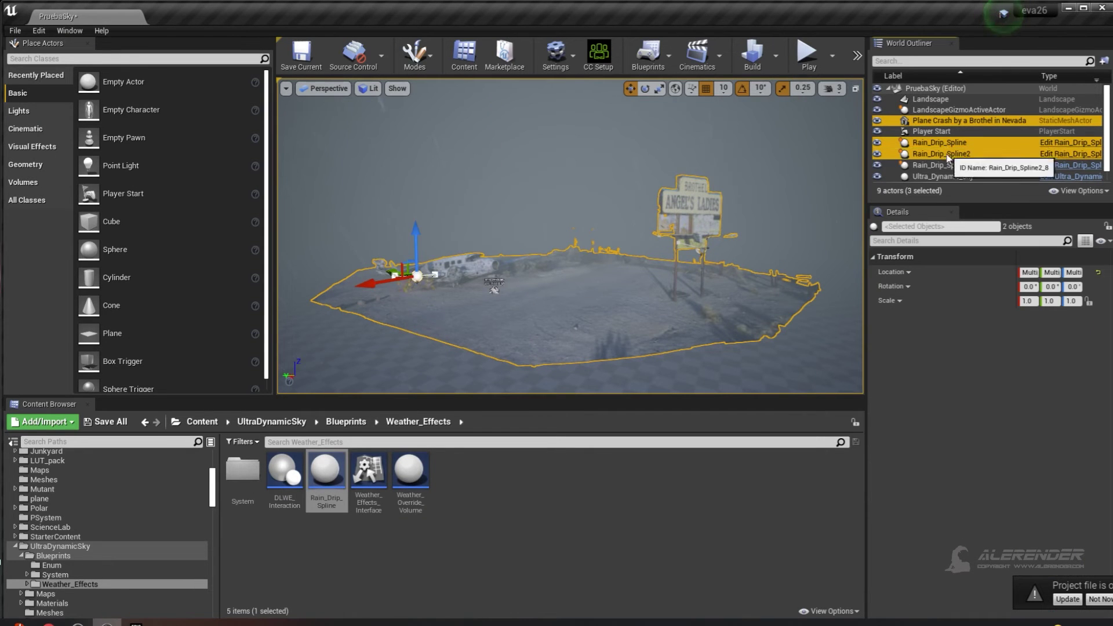
pyautogui.keyDown('ctrl'); pyautogui.click(948, 166); pyautogui.keyUp('ctrl')
pyautogui.click(982, 200)
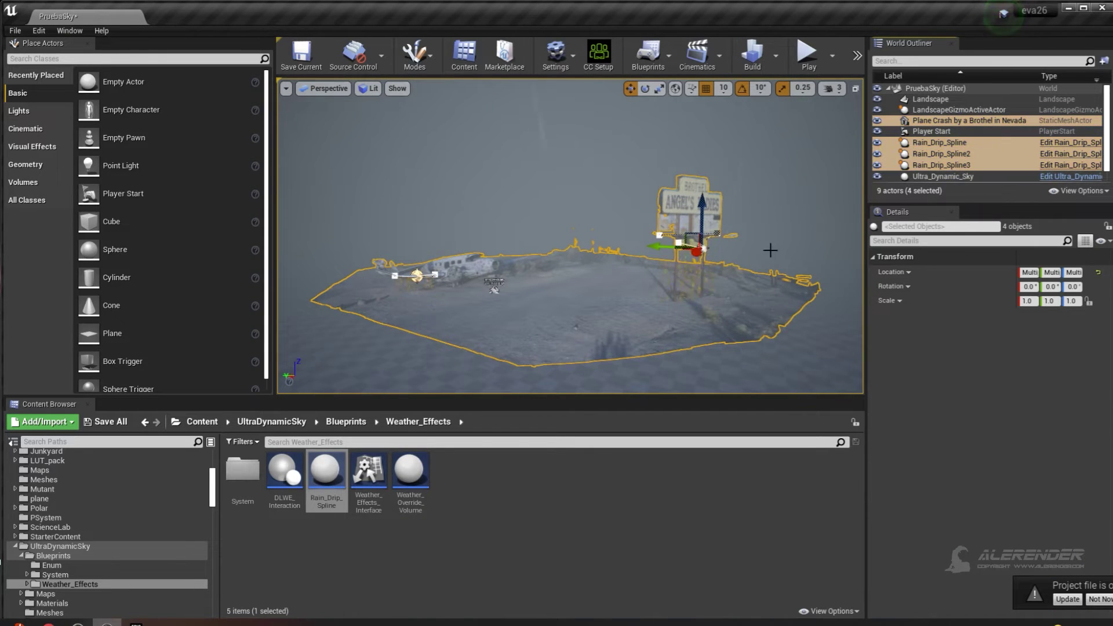
# Step: Orbit the viewport around the scene and move closer to the crashed plane
pyautogui.moveTo(709, 218)
pyautogui.keyDown('alt'); pyautogui.mouseDown()
pyautogui.moveTo(701, 275)
pyautogui.moveTo(733, 199)
pyautogui.moveTo(748, 233)
pyautogui.mouseUp(); pyautogui.keyUp('alt')
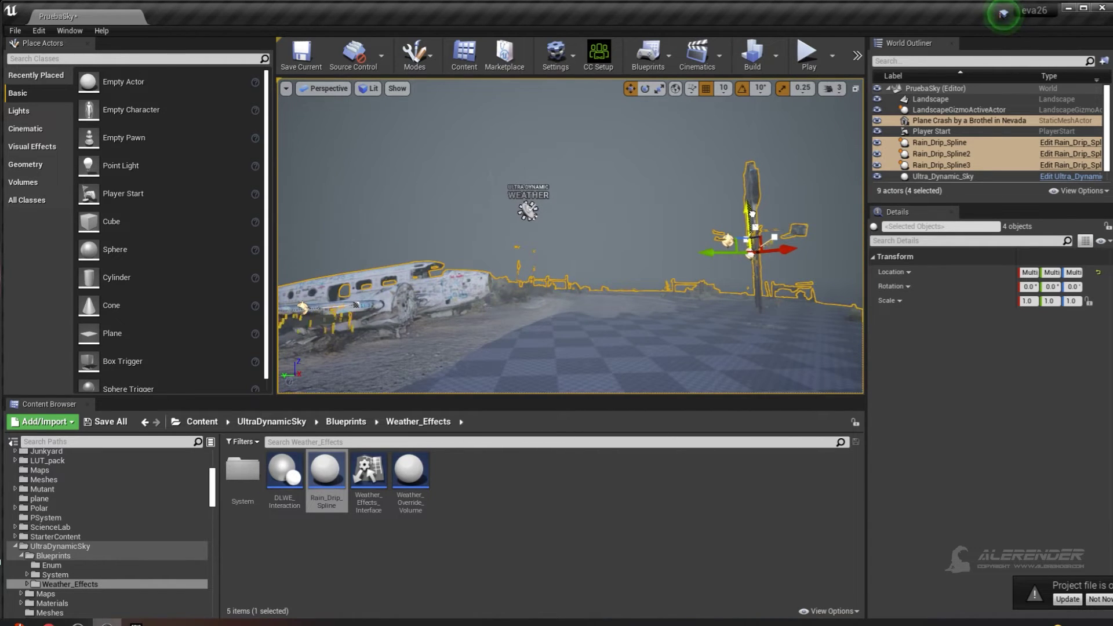
pyautogui.moveTo(746, 236)
pyautogui.keyDown('alt'); pyautogui.mouseDown()
pyautogui.moveTo(713, 214)
pyautogui.moveTo(724, 247)
pyautogui.mouseUp(); pyautogui.keyUp('alt')
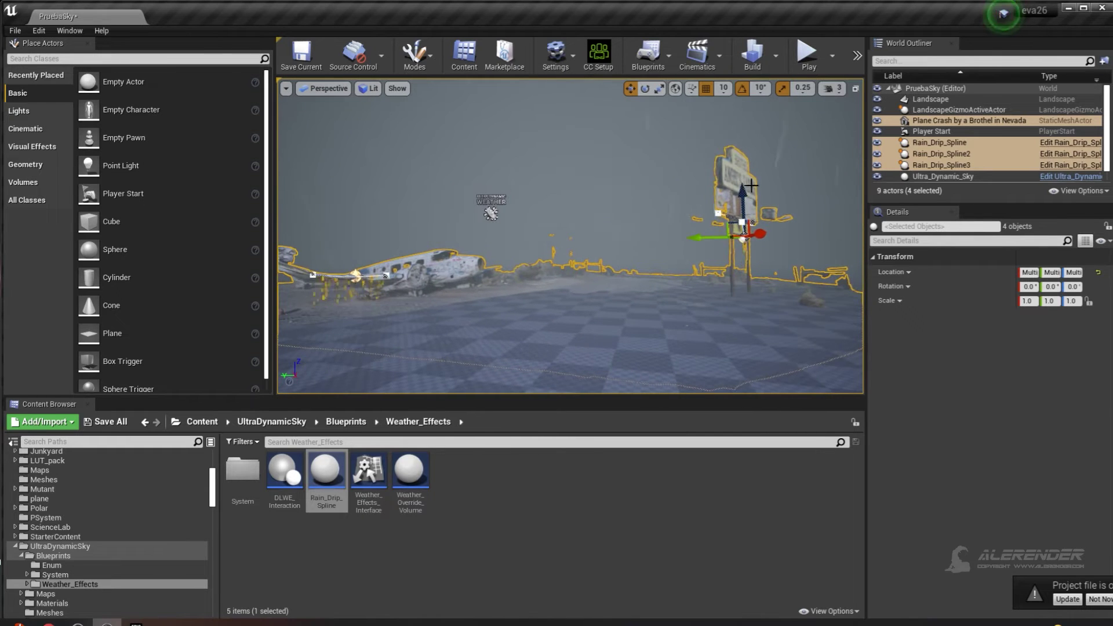
pyautogui.keyDown('alt'); pyautogui.moveTo(746, 201); pyautogui.dragTo(718, 250); pyautogui.keyUp('alt')
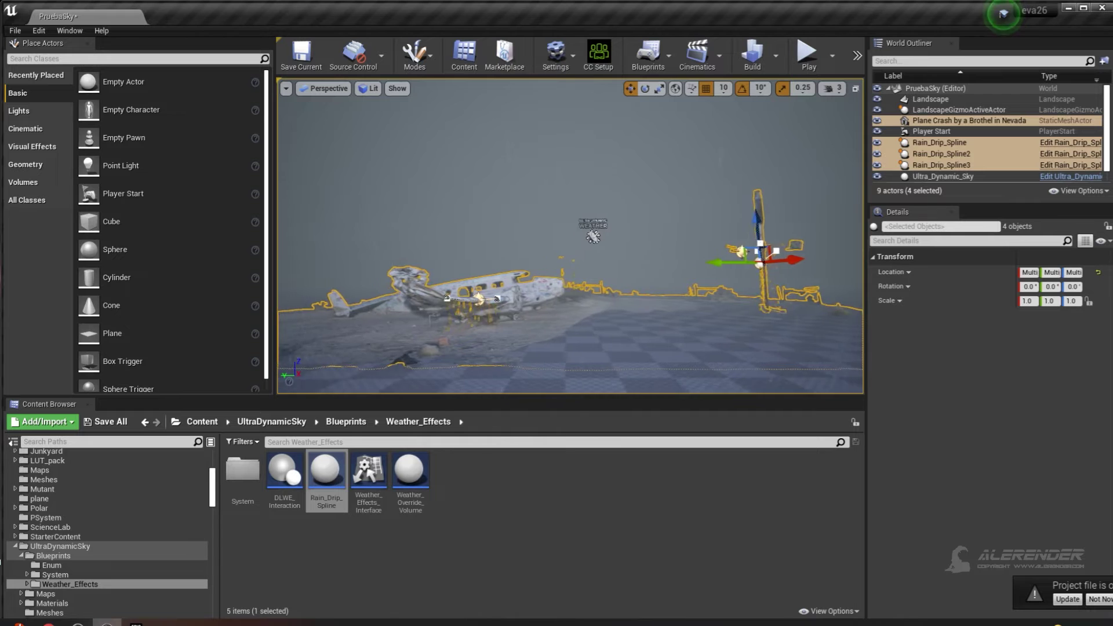
pyautogui.moveTo(719, 249)
pyautogui.keyDown('alt'); pyautogui.mouseDown()
pyautogui.moveTo(667, 220)
pyautogui.moveTo(638, 243)
pyautogui.mouseUp(); pyautogui.keyUp('alt')
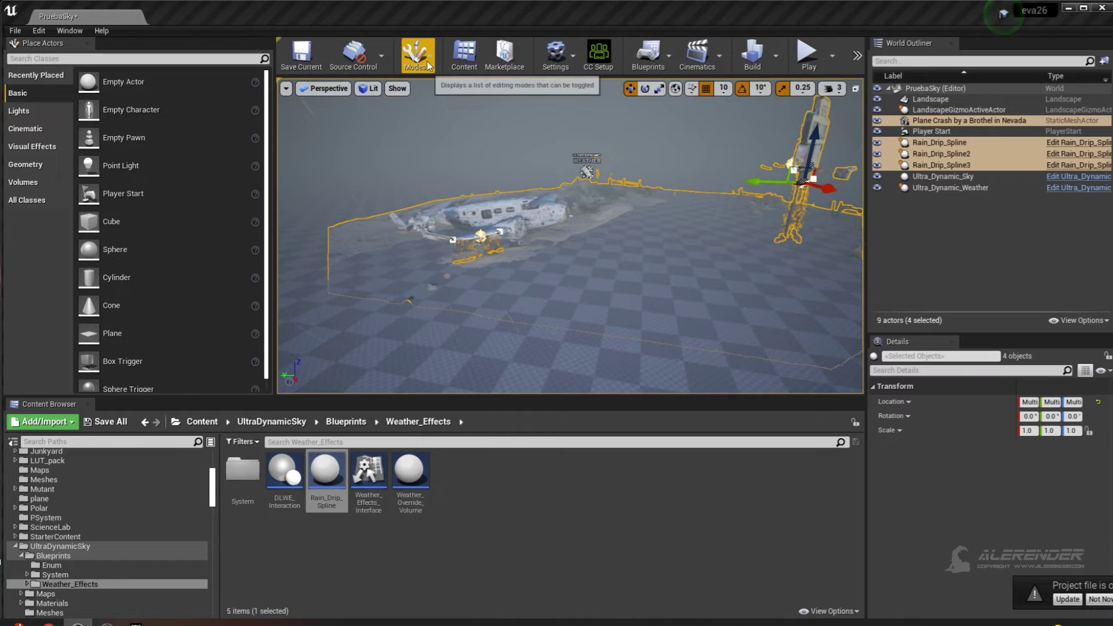
pyautogui.click(427, 61)
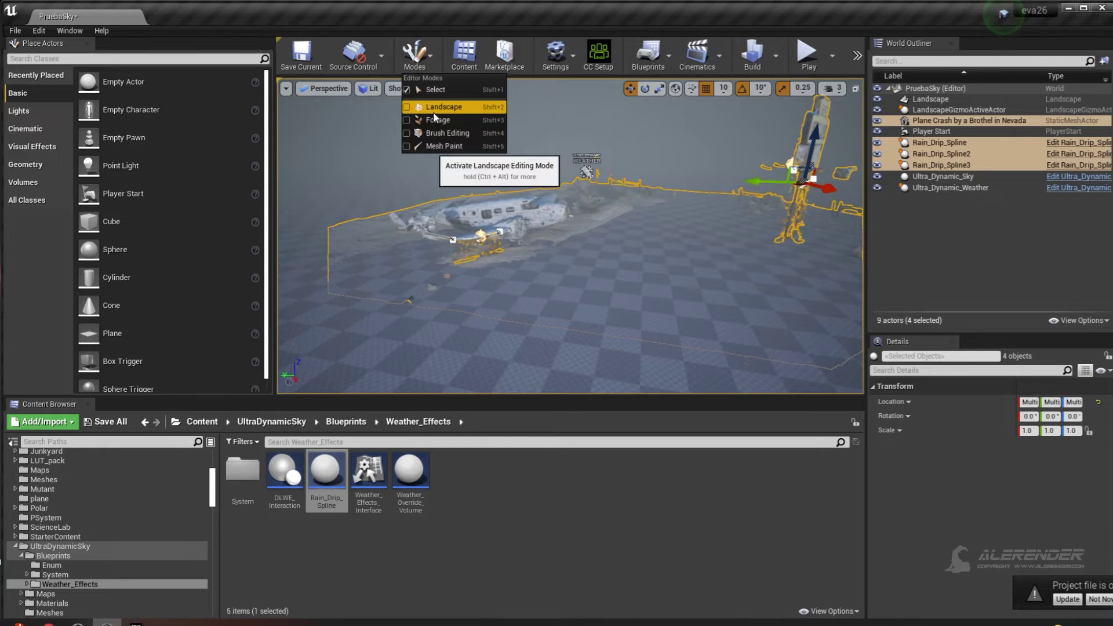
# Step: Return to landscape Sculpt mode, shrink the brush to about 178.7, and undo the test mound
pyautogui.click(440, 107)
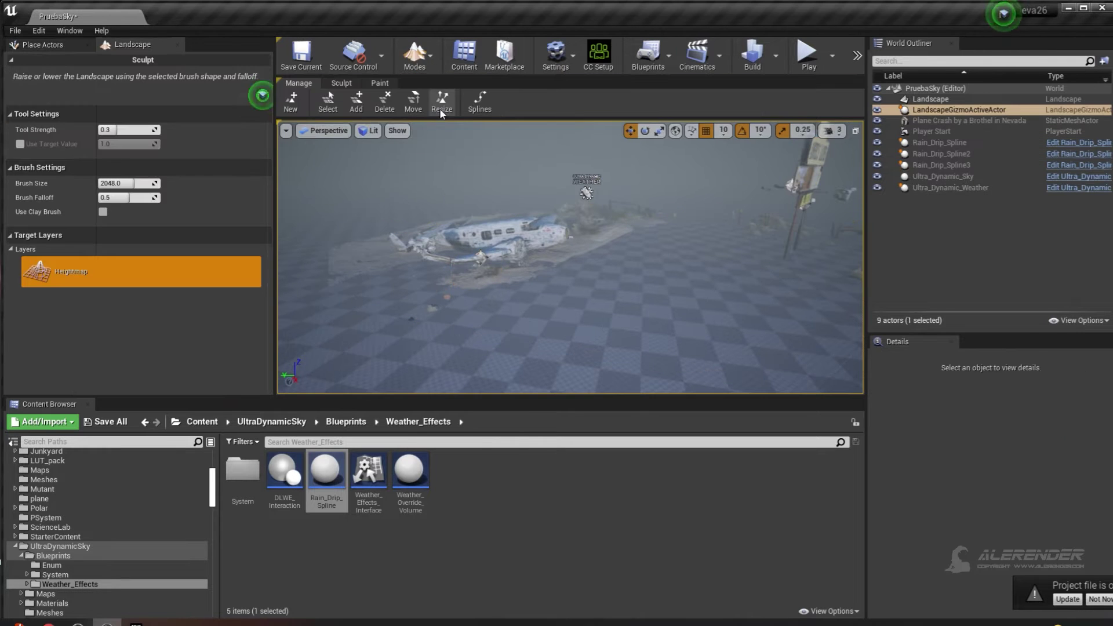
pyautogui.click(343, 83)
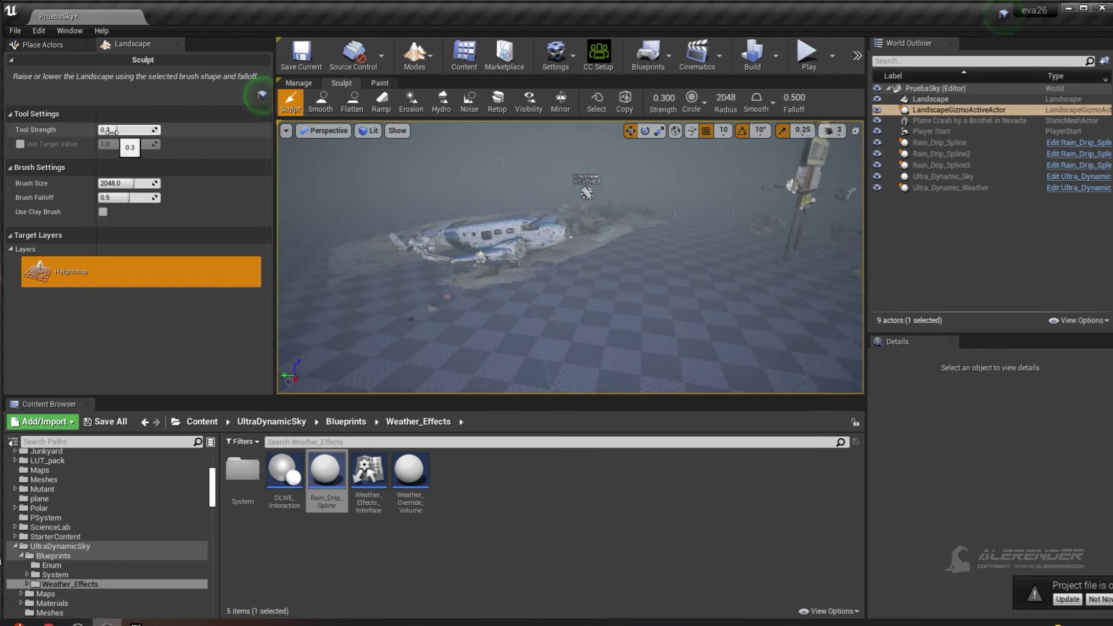
pyautogui.moveTo(109, 183); pyautogui.dragTo(81, 183)
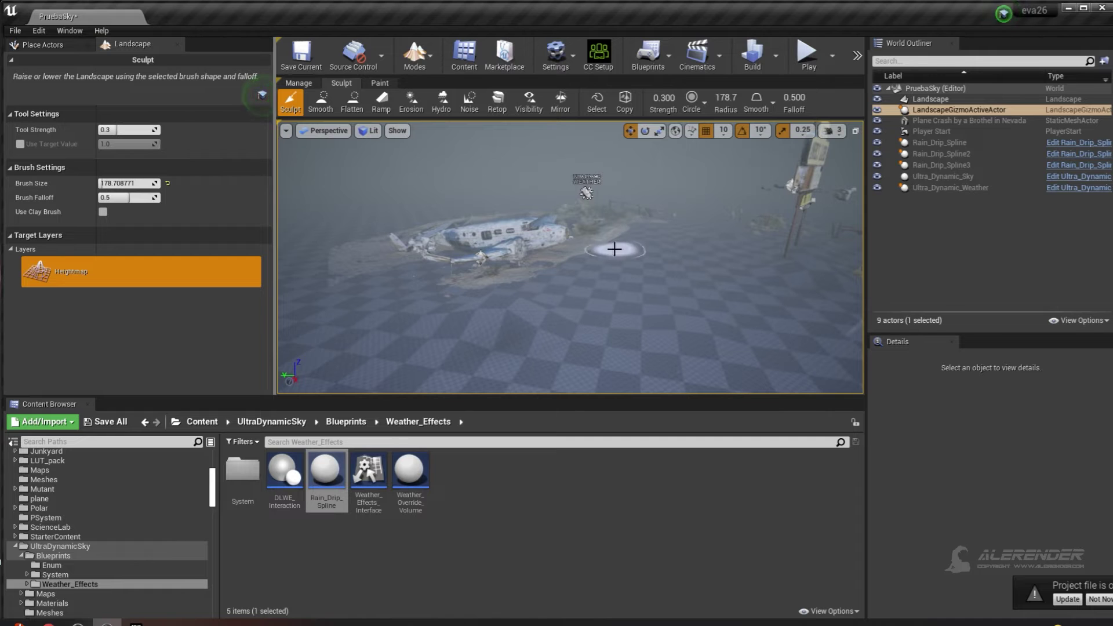
pyautogui.scroll(3, 624, 283)
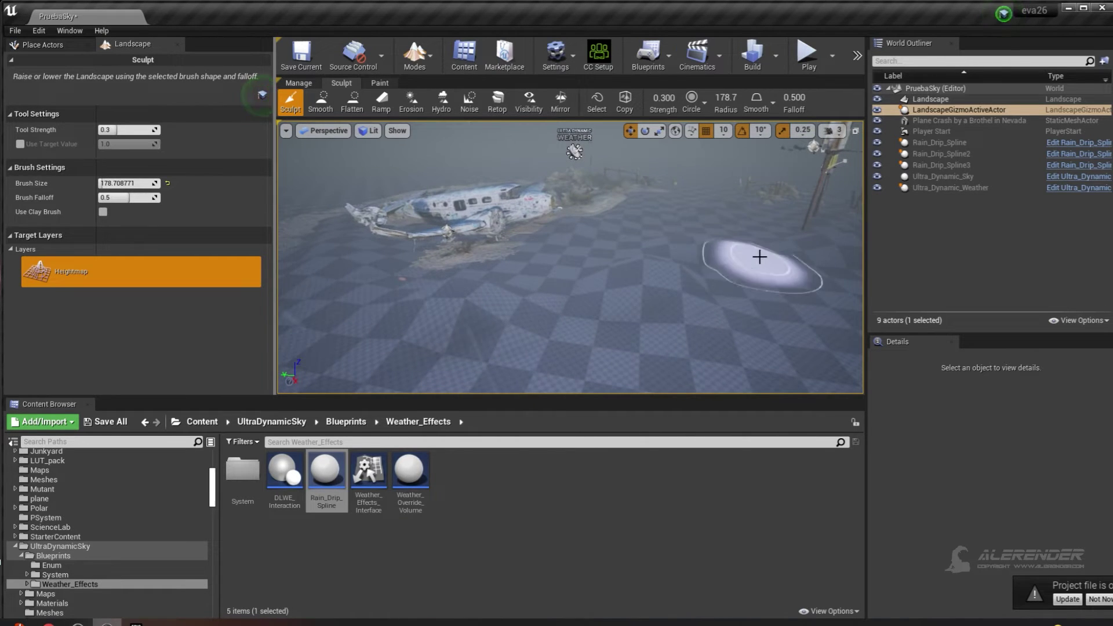
pyautogui.hotkey('ctrl', 'z')
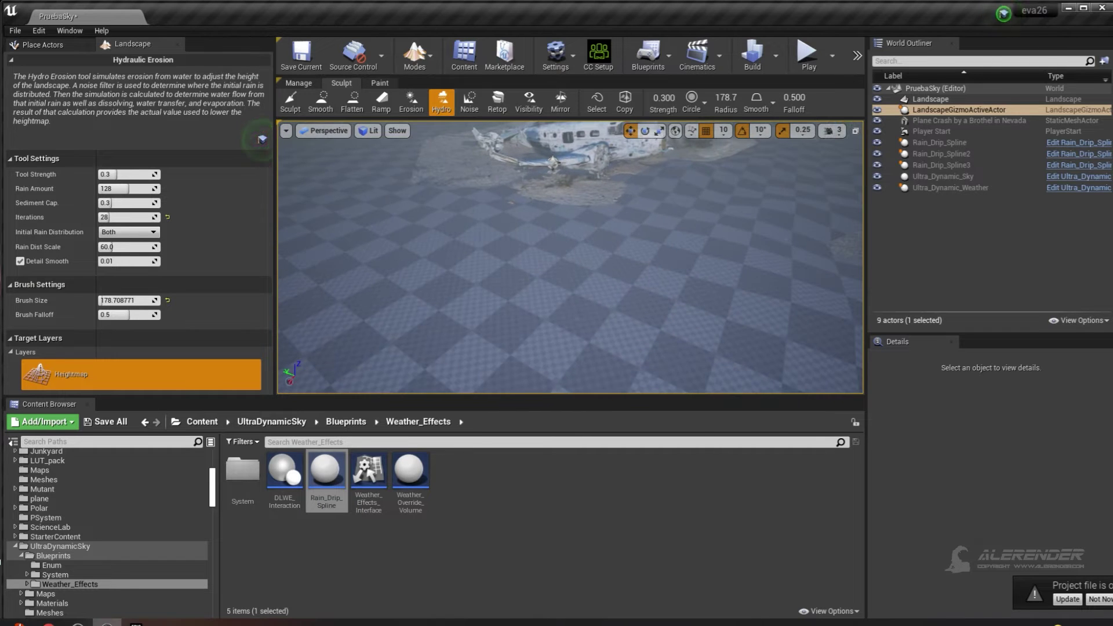
# Step: Lower the hydraulic erosion Tool Strength to about 0.048 and reframe the view on the crashed plane
pyautogui.click(39, 30)
pyautogui.click(52, 56)
pyautogui.click(45, 30)
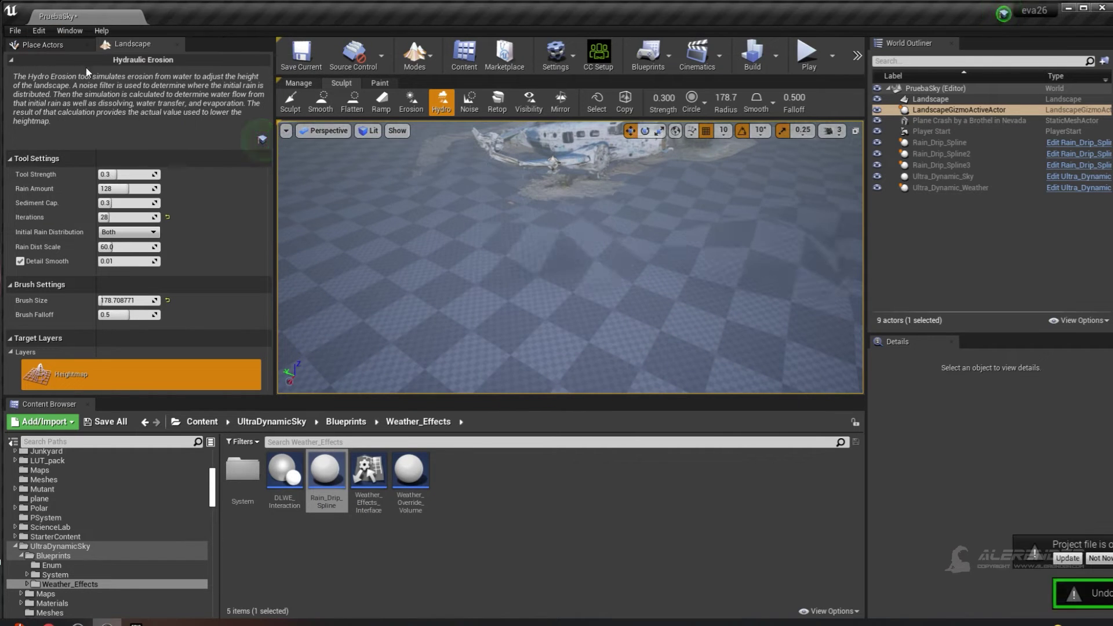
pyautogui.moveTo(384, 186); pyautogui.dragTo(441, 197, button='right')
pyautogui.moveTo(134, 173); pyautogui.dragTo(113, 174)
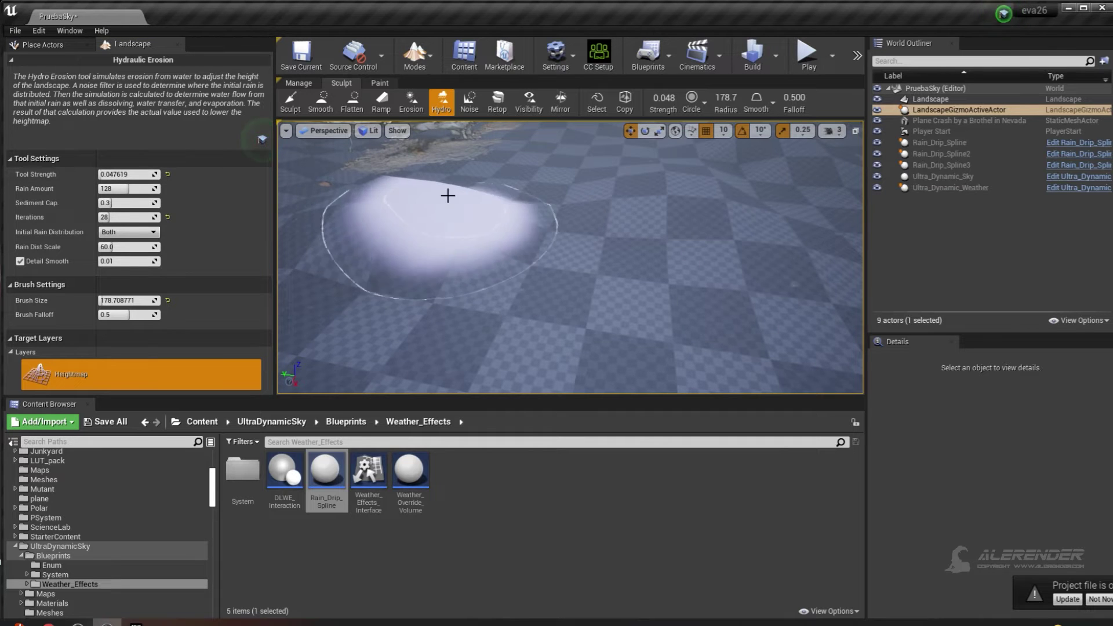
pyautogui.moveTo(564, 197); pyautogui.dragTo(568, 200, button='right')
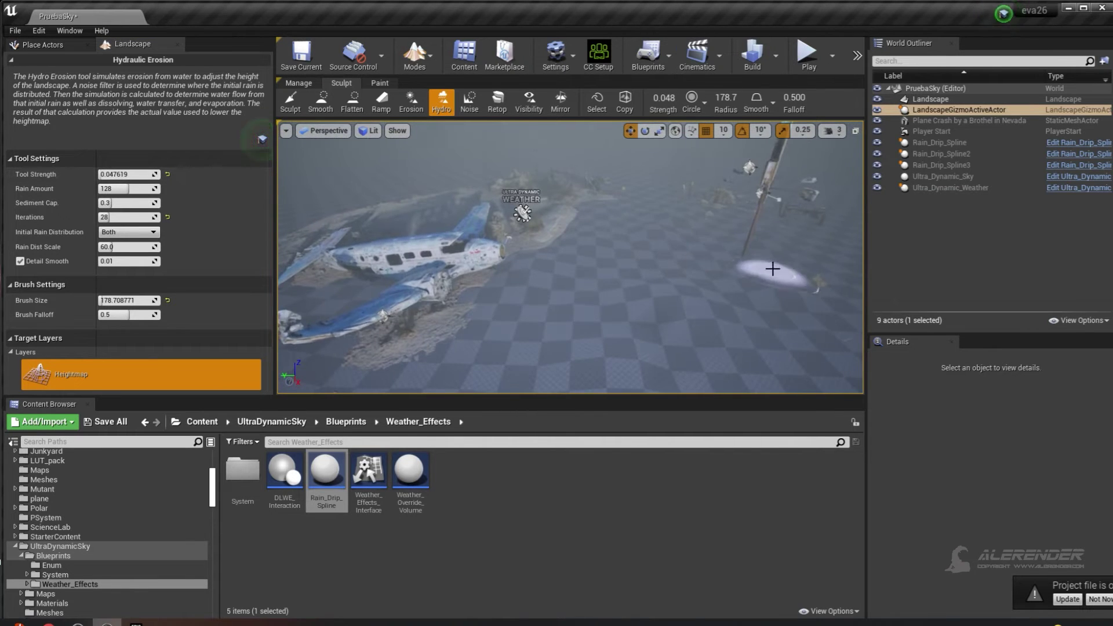
pyautogui.moveTo(646, 209); pyautogui.dragTo(641, 243, button='right')
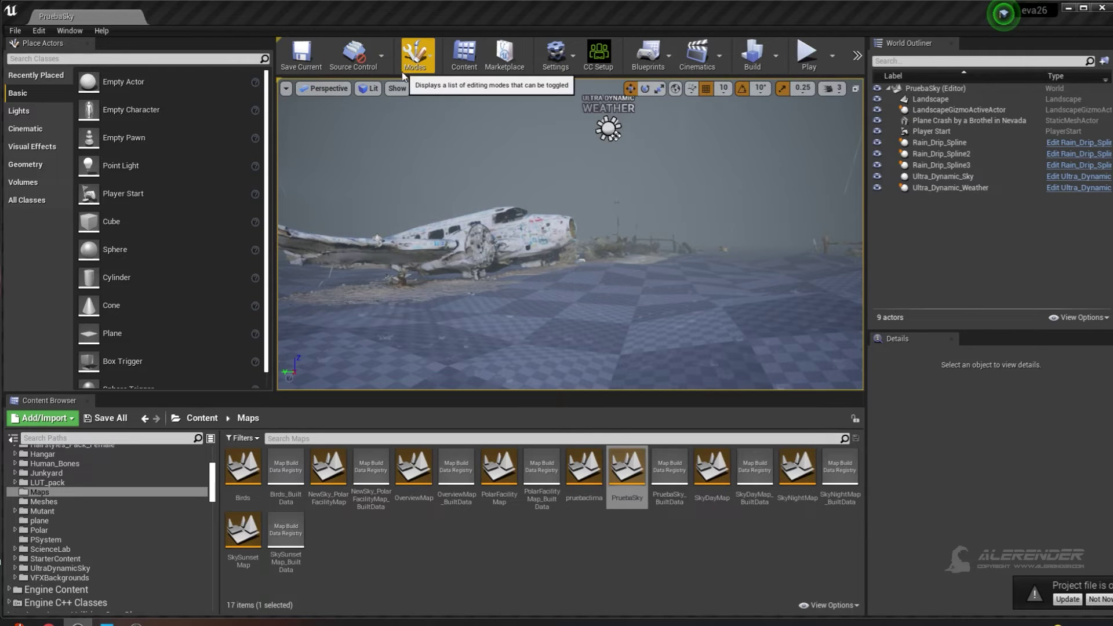
# Step: Look around the crashed plane, then bring up Quixel Bridge from the taskbar
pyautogui.moveTo(640, 234); pyautogui.dragTo(637, 233, button='right')
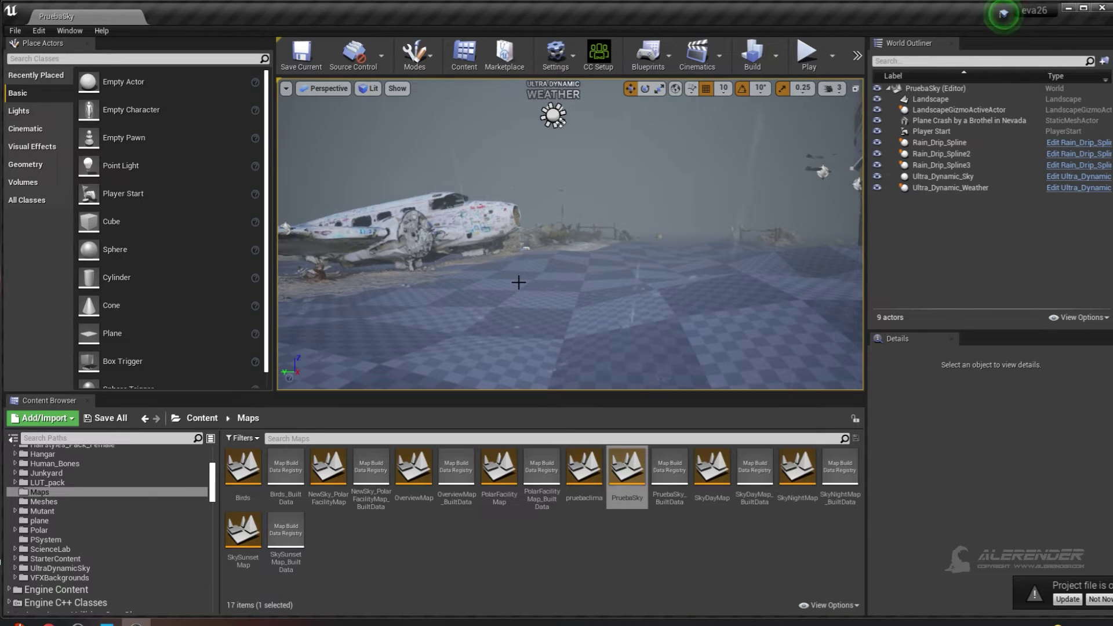
pyautogui.moveTo(627, 244); pyautogui.dragTo(629, 244, button='right')
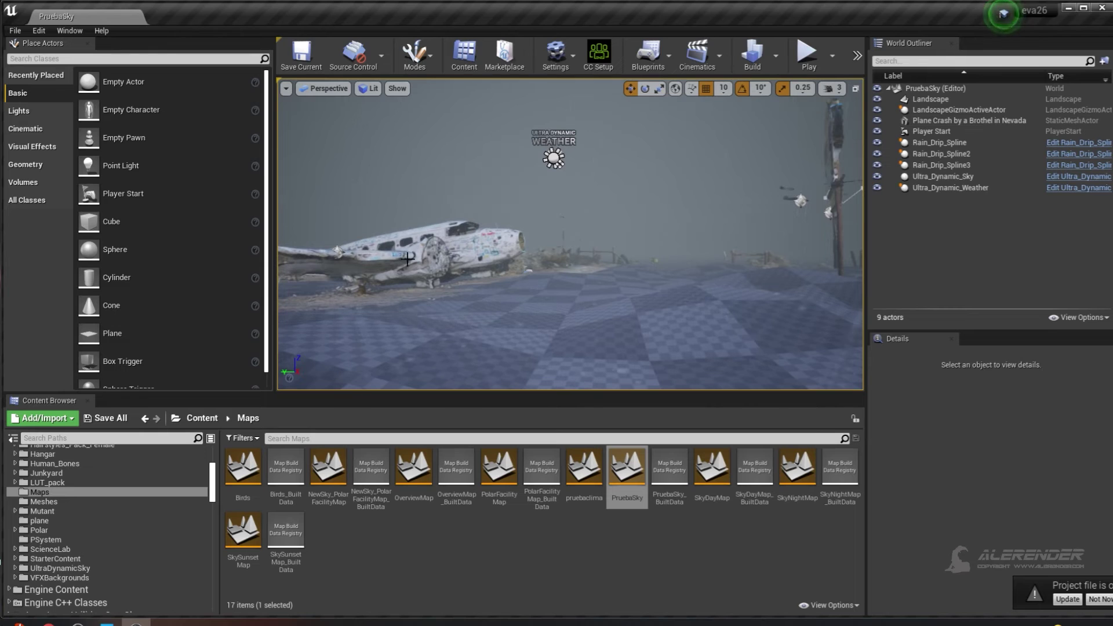
pyautogui.click(107, 622)
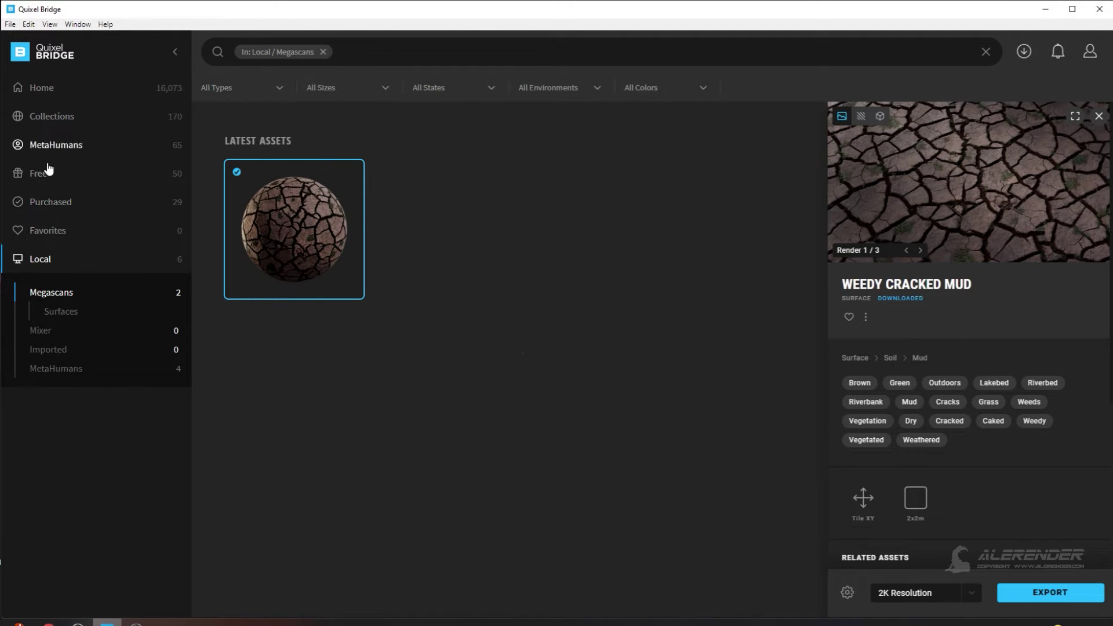
# Step: Confirm Bridge export targets Unreal Engine 4.26 with the plugin installed, then return to Weedy Cracked Mud
pyautogui.click(46, 88)
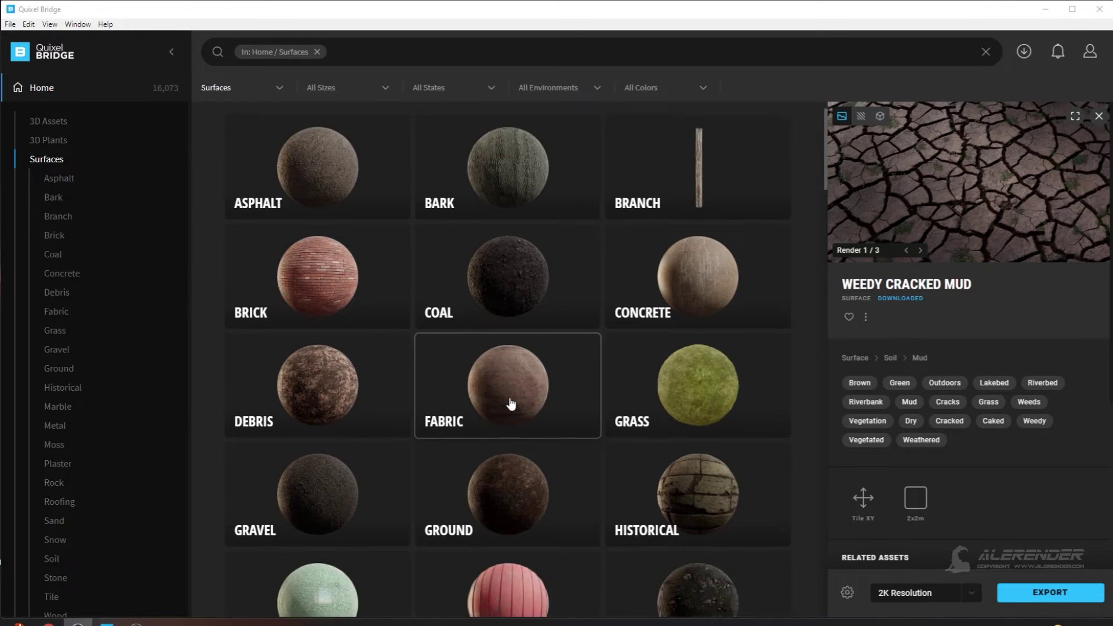
pyautogui.scroll(-4, 508, 406)
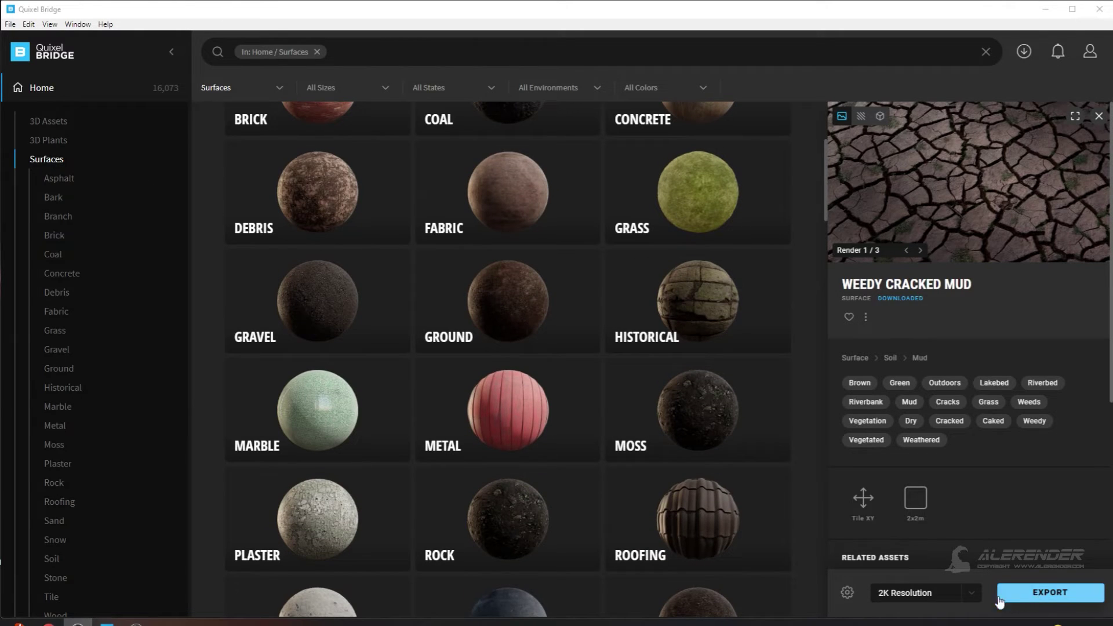
pyautogui.click(847, 591)
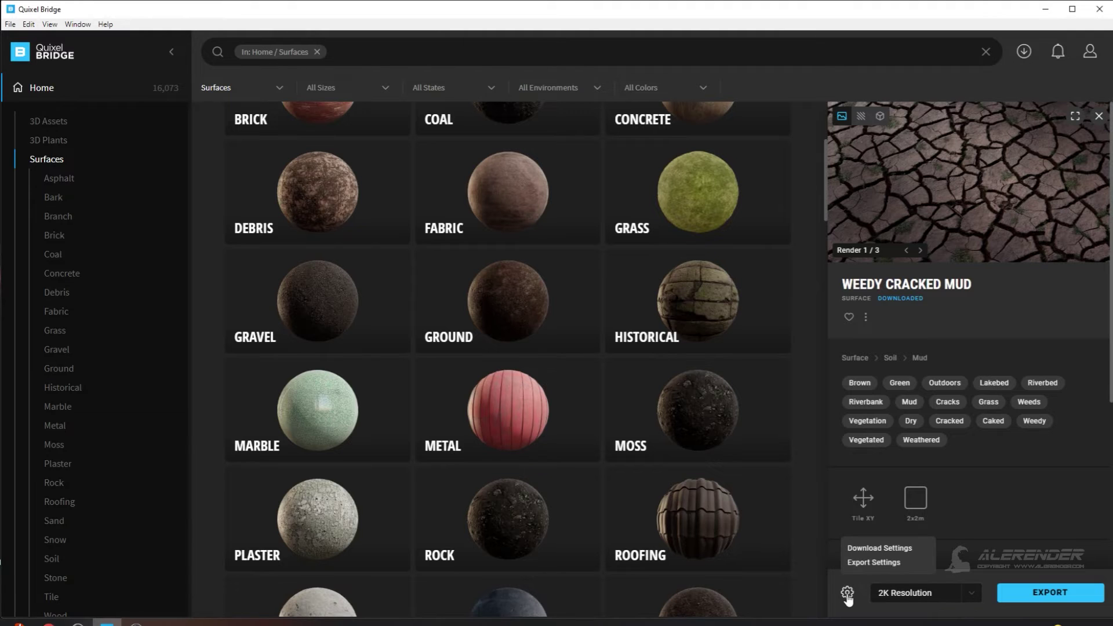
pyautogui.click(874, 564)
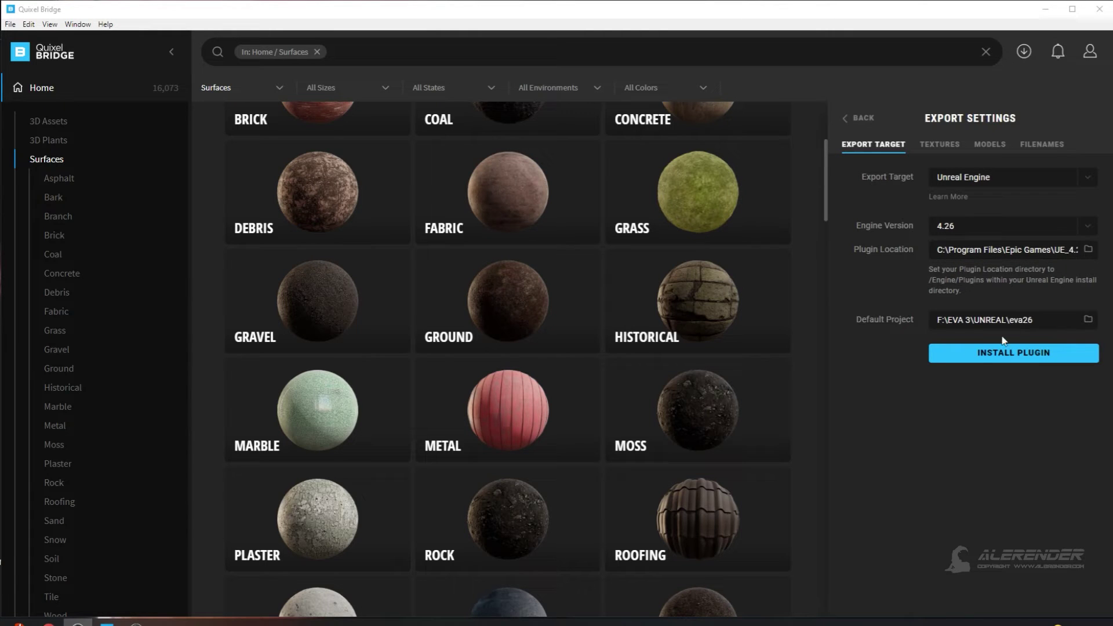
pyautogui.click(991, 357)
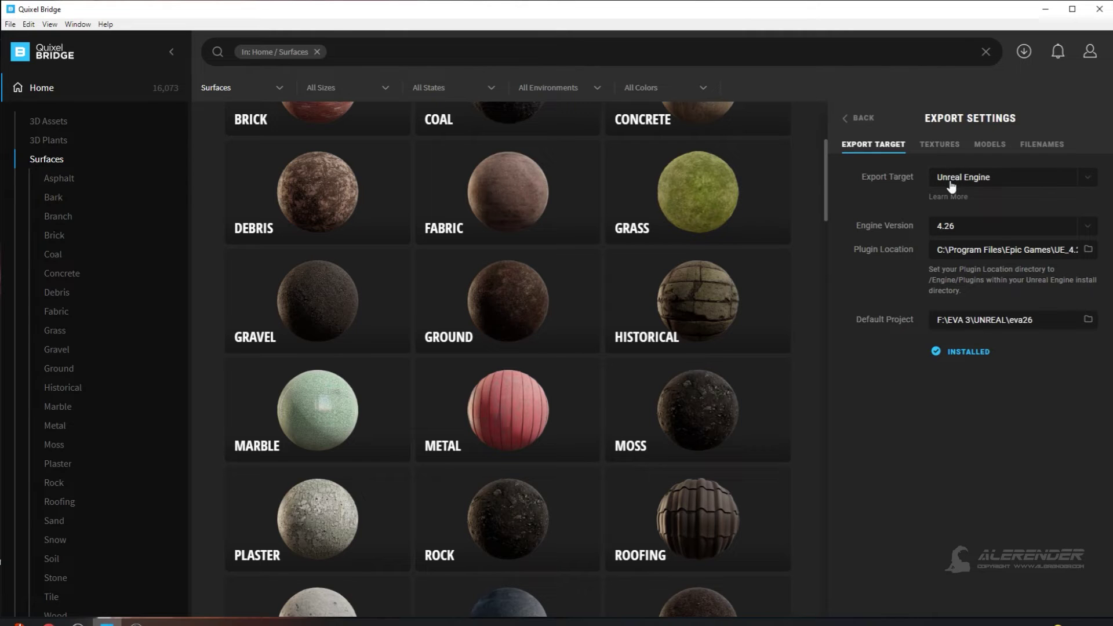
pyautogui.click(849, 122)
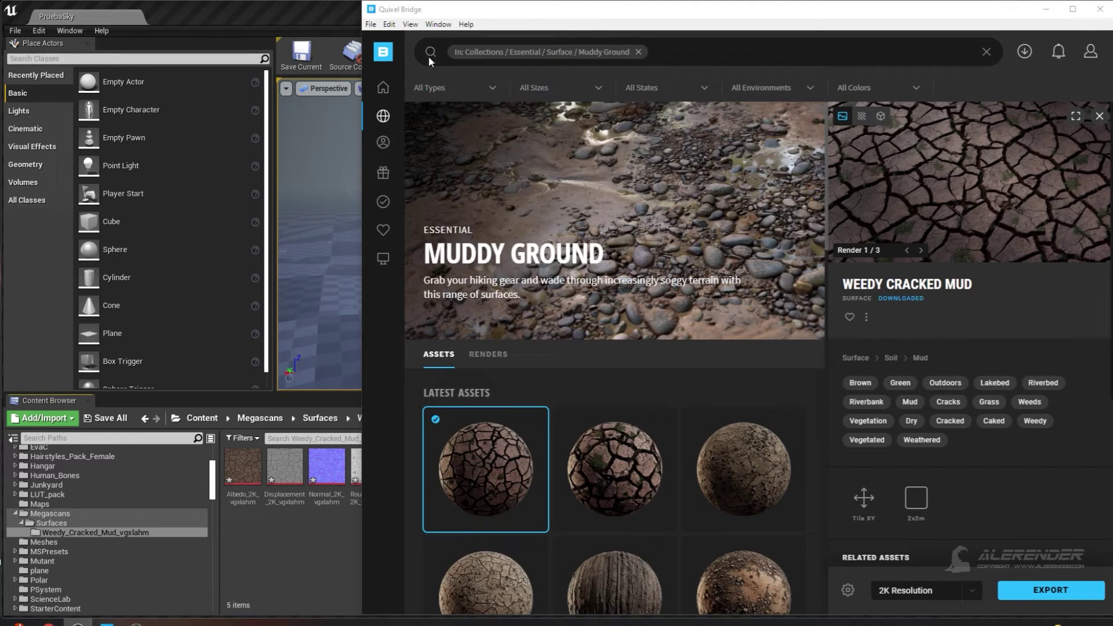
# Step: Review Bridge preferences and Unreal export settings, widen the window, then minimize Bridge
pyautogui.click(371, 24)
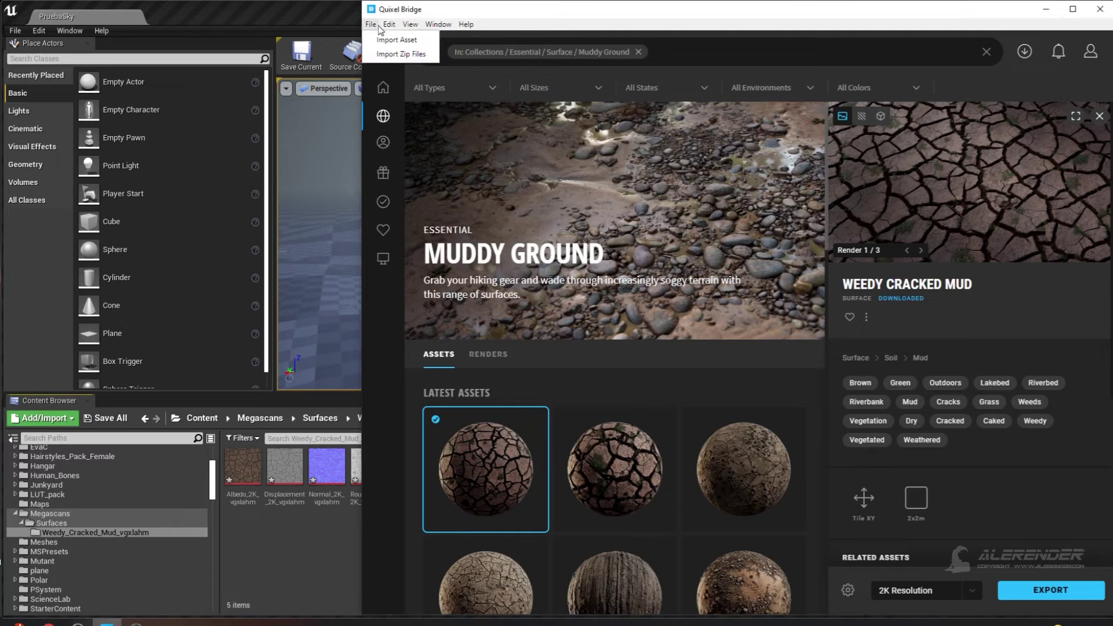
pyautogui.click(407, 40)
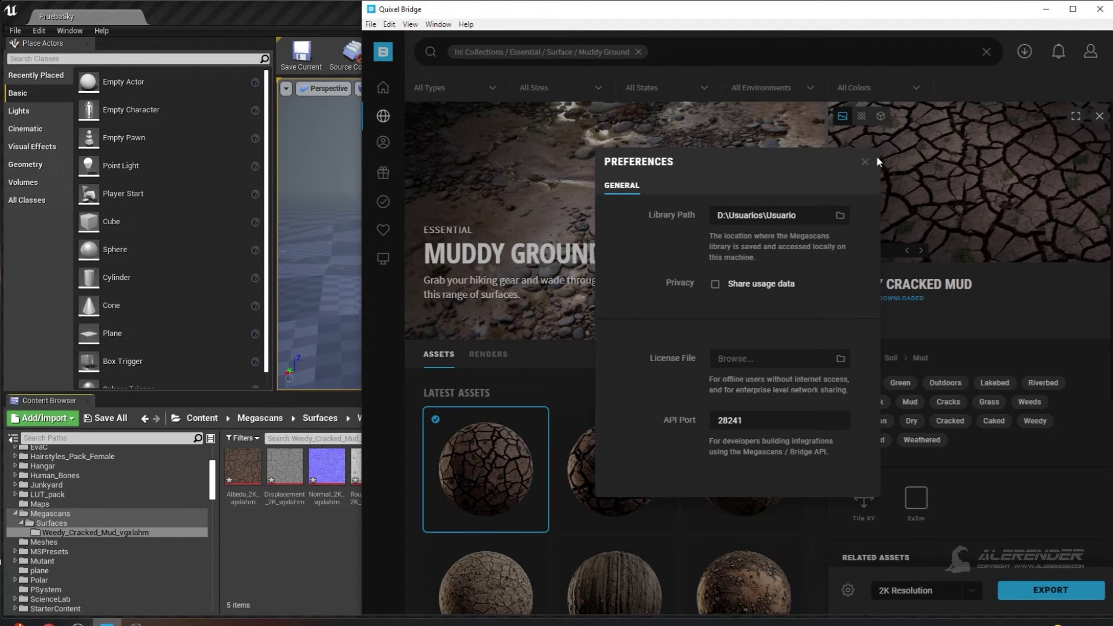
pyautogui.click(862, 162)
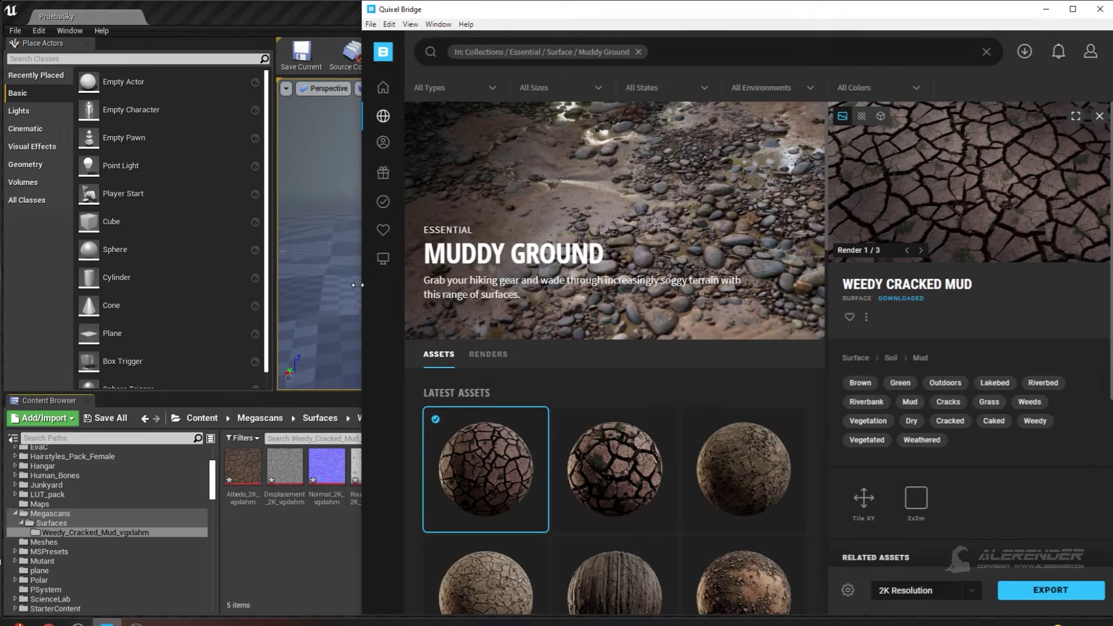
pyautogui.moveTo(357, 285); pyautogui.dragTo(84, 284)
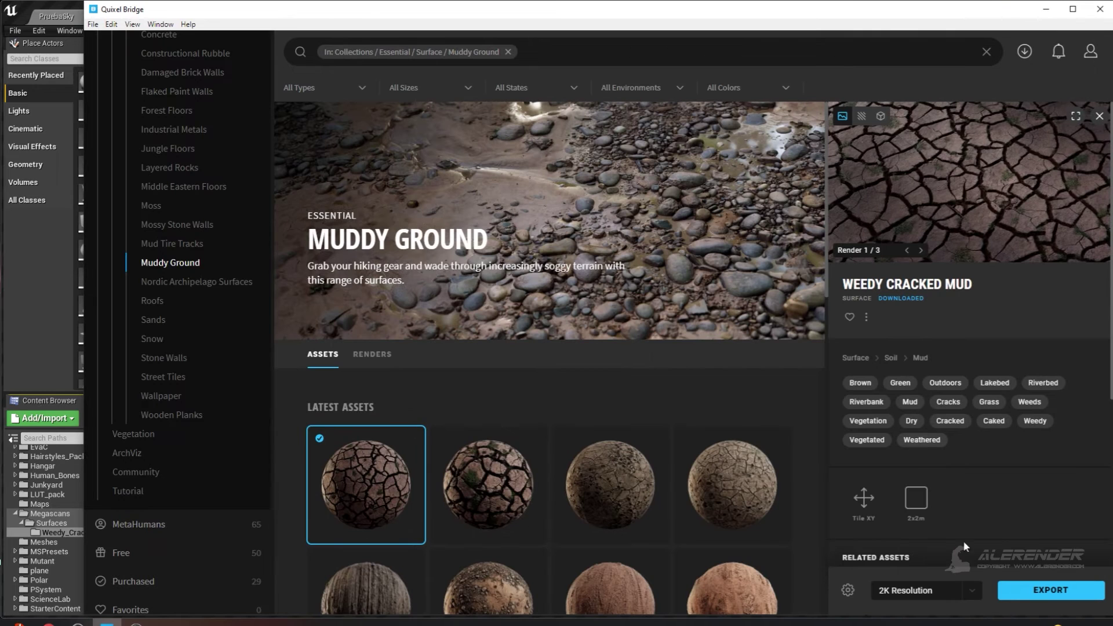
pyautogui.click(848, 590)
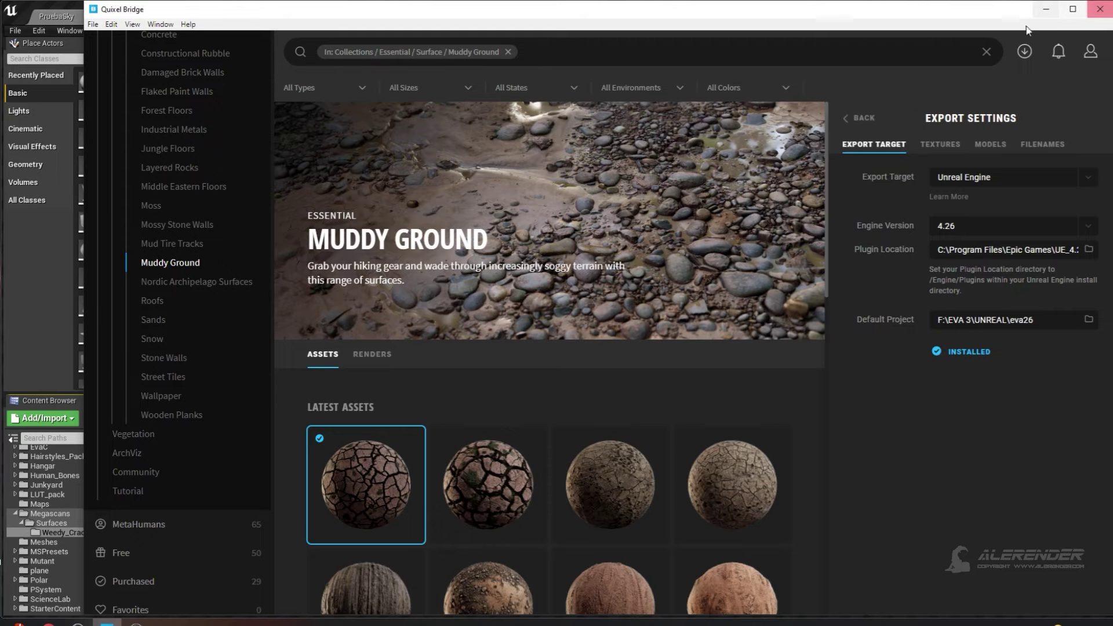
pyautogui.click(1046, 9)
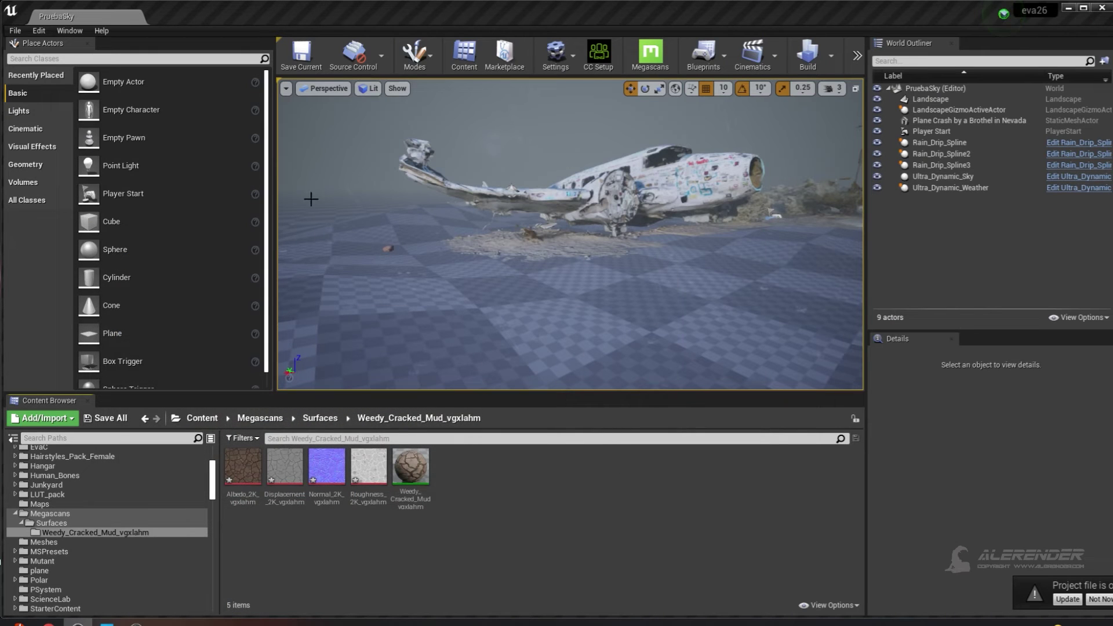
# Step: Assign Rocky_Soil_Ground_vb2qdgwew_inst as the Landscape Material and inspect the rocky ground up close
pyautogui.moveTo(276, 446)
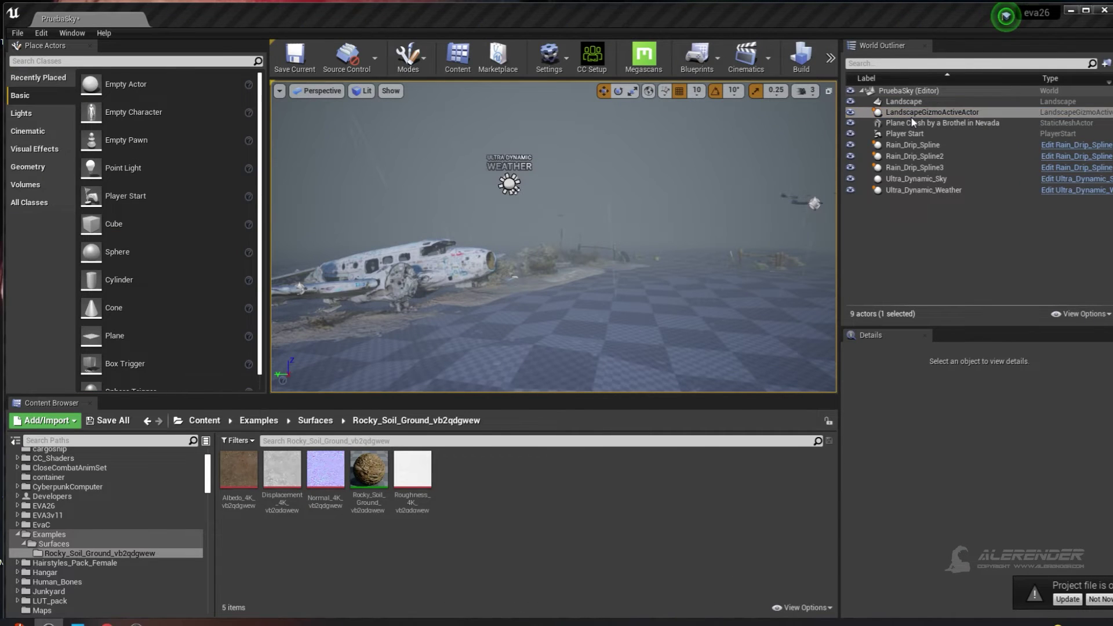
pyautogui.moveTo(576, 313)
pyautogui.mouseDown(button='right')
pyautogui.moveTo(597, 348)
pyautogui.moveTo(580, 325)
pyautogui.mouseUp(button='right')
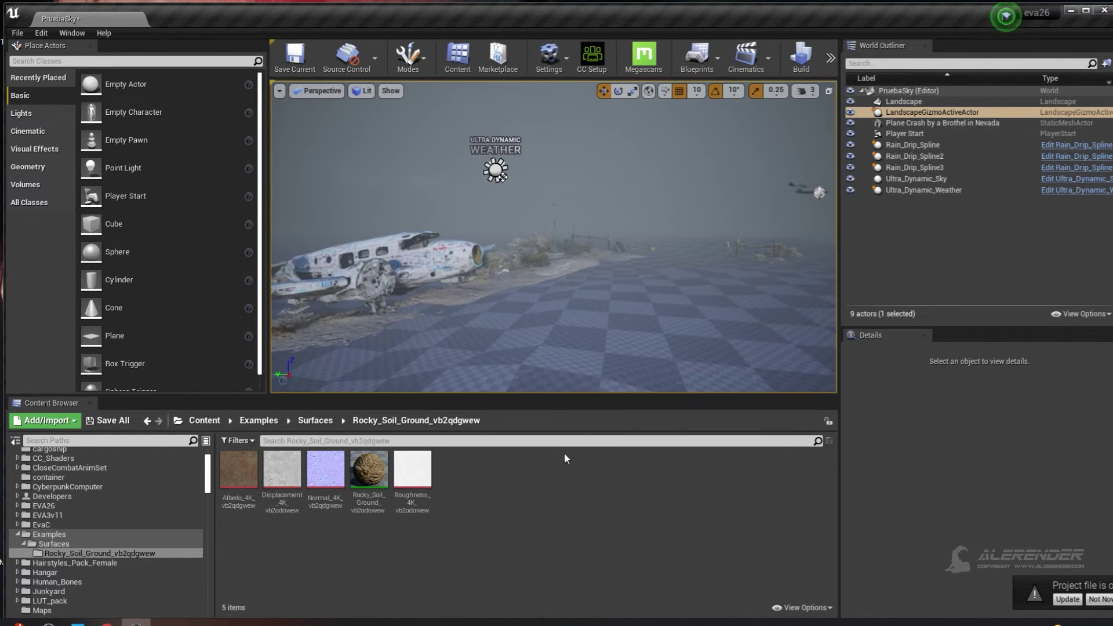
pyautogui.click(904, 101)
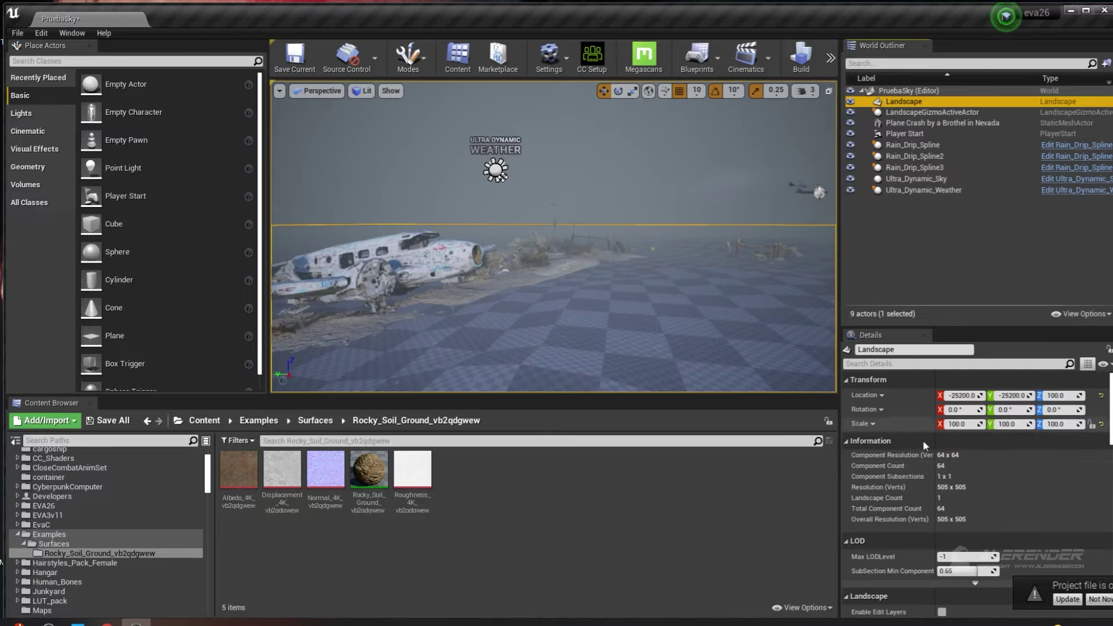
pyautogui.scroll(-2, 934, 442)
pyautogui.scroll(-1, 971, 444)
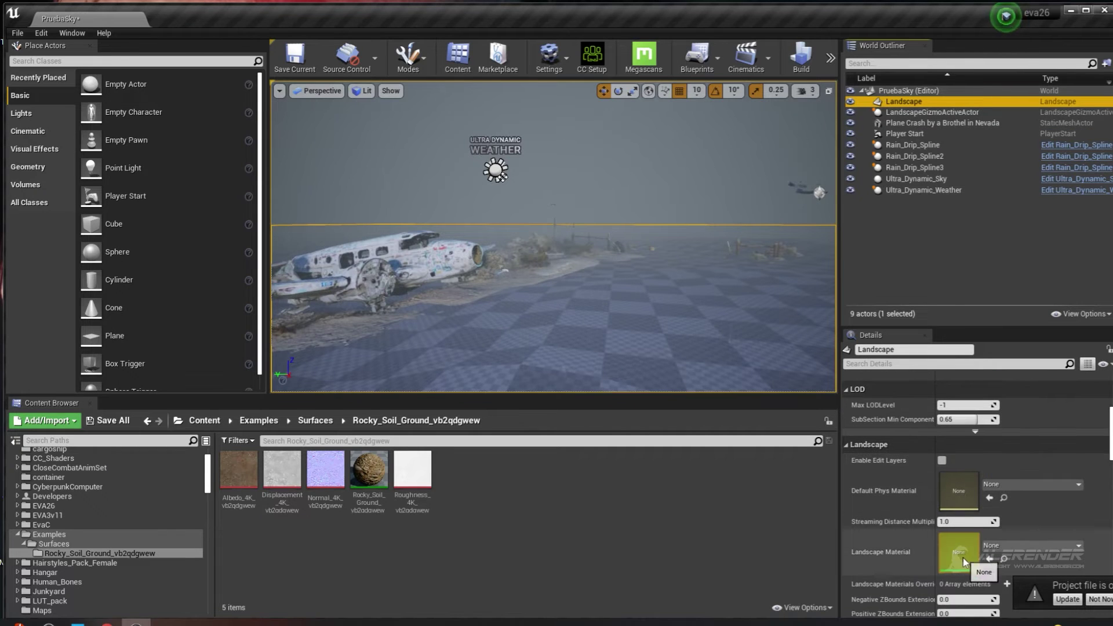
pyautogui.click(368, 471)
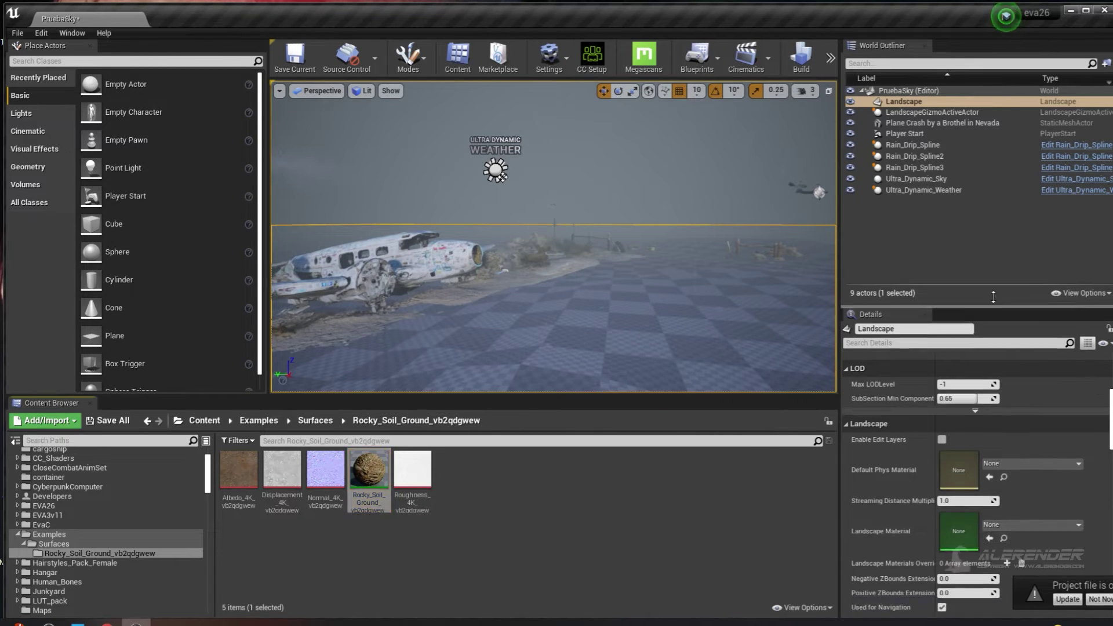
pyautogui.moveTo(997, 328); pyautogui.dragTo(997, 236)
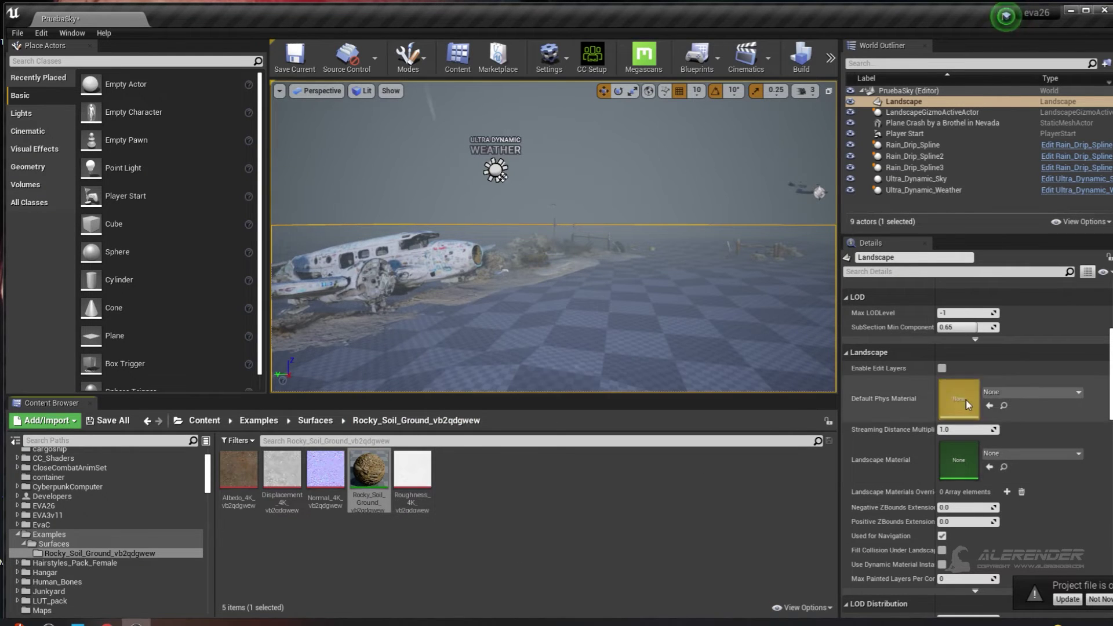
pyautogui.click(990, 466)
pyautogui.moveTo(649, 353)
pyautogui.mouseDown(button='right')
pyautogui.moveTo(648, 382)
pyautogui.moveTo(648, 325)
pyautogui.moveTo(800, 327)
pyautogui.moveTo(724, 334)
pyautogui.moveTo(725, 353)
pyautogui.mouseUp(button='right')
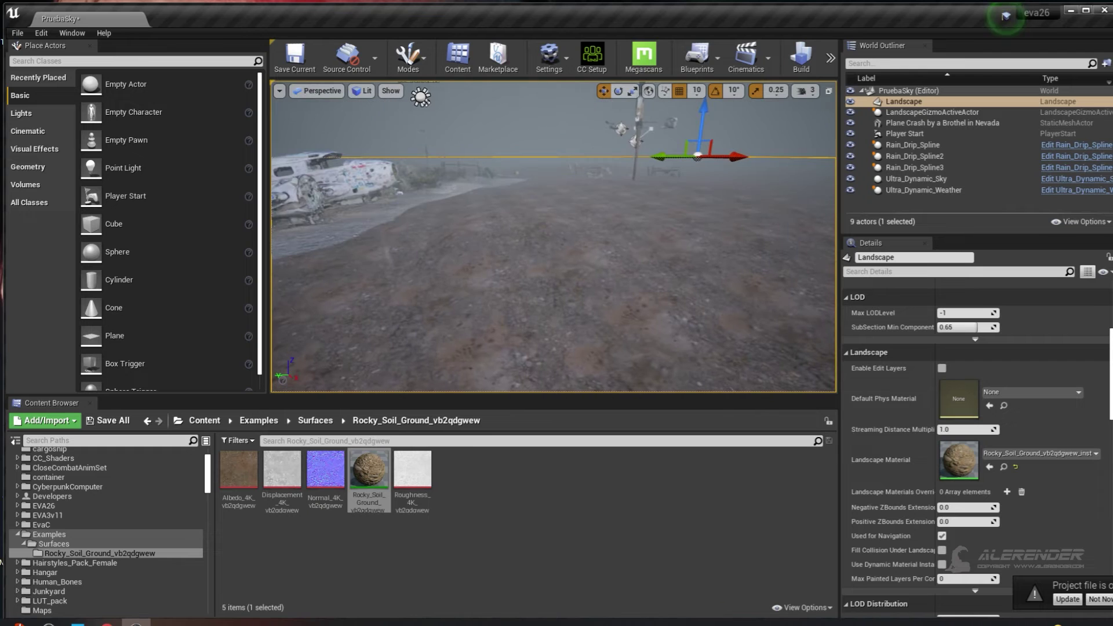
# Step: Open the Rocky_Soil_Ground material instance editor, reopening it after pulling the camera back
pyautogui.doubleClick(959, 459)
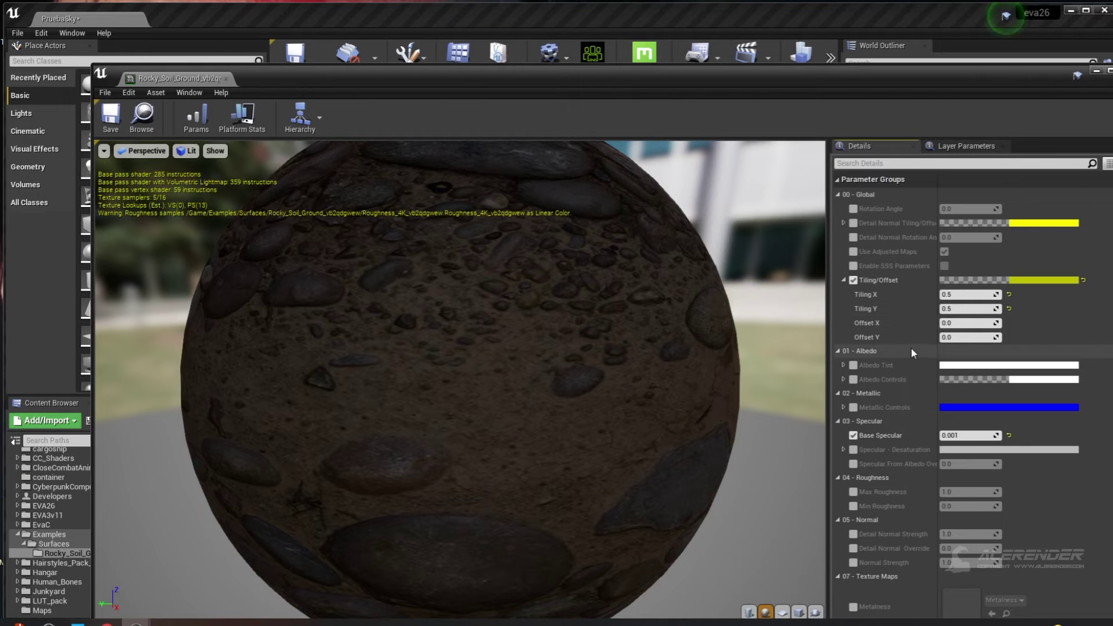
pyautogui.click(226, 79)
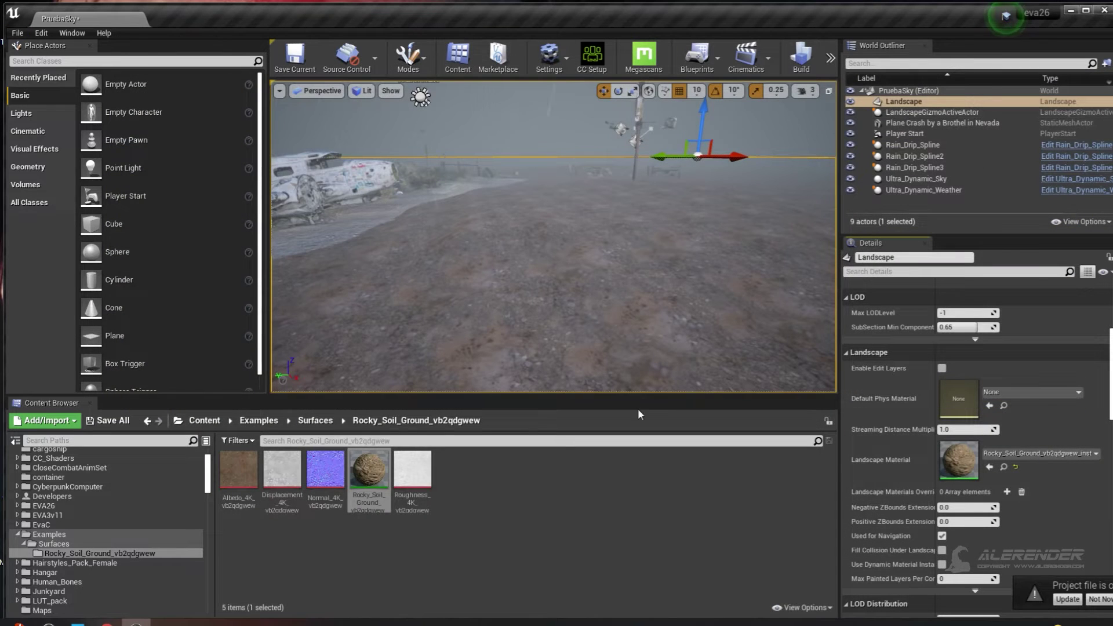
pyautogui.moveTo(553, 290)
pyautogui.mouseDown(button='right')
pyautogui.moveTo(554, 231)
pyautogui.moveTo(579, 258)
pyautogui.mouseUp(button='right')
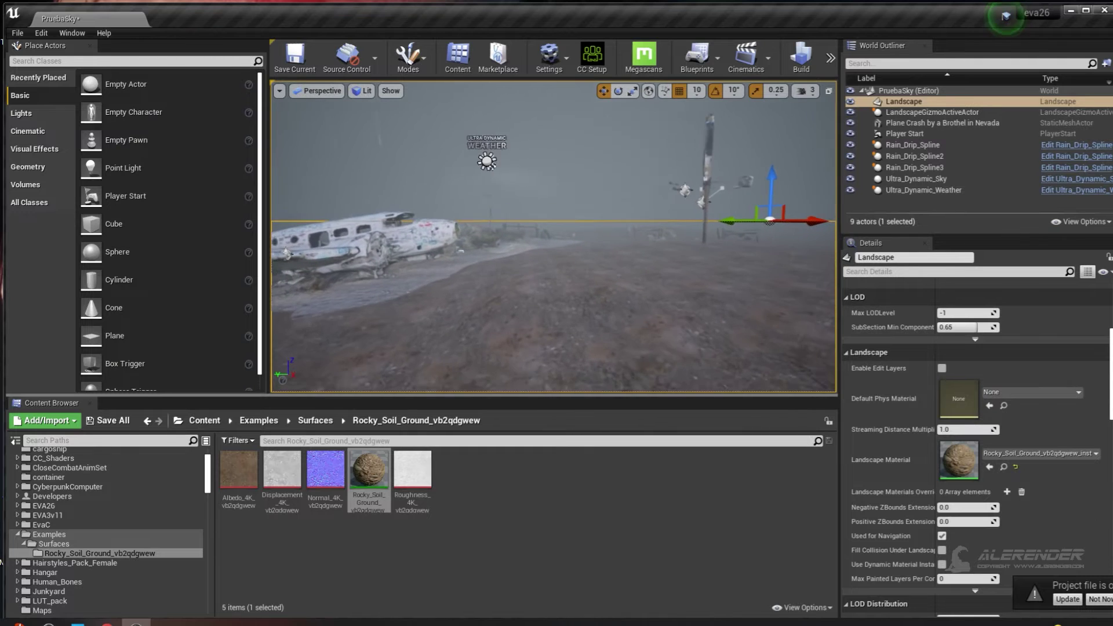
pyautogui.doubleClick(371, 480)
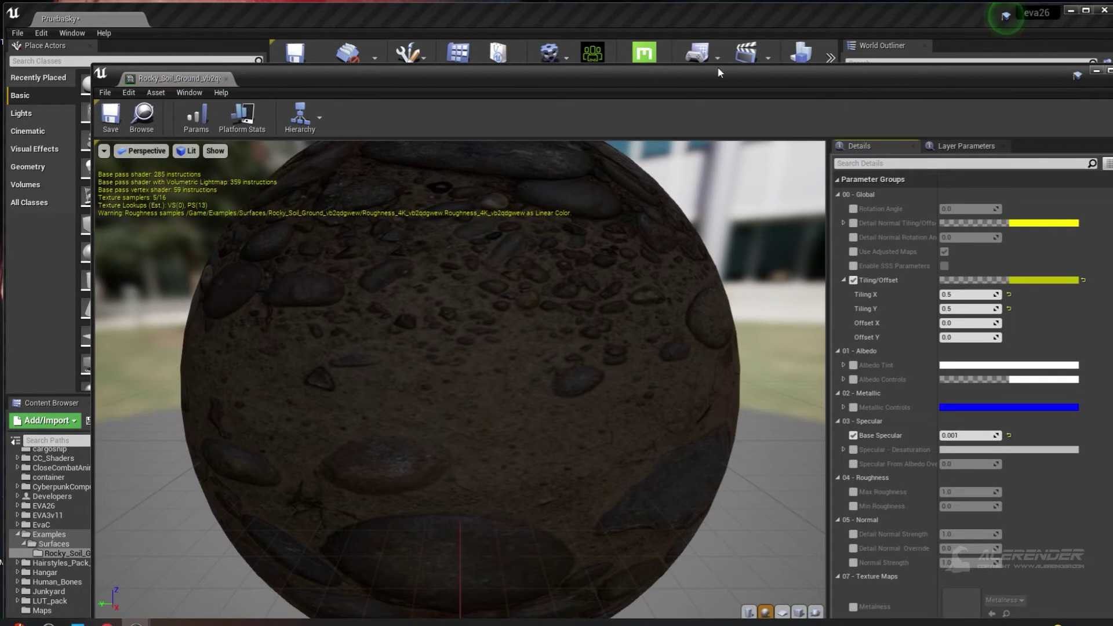
# Step: Open the parent MS_DefaultMaterial via Hierarchy and pan to its output nodes
pyautogui.moveTo(717, 67); pyautogui.dragTo(690, 33)
pyautogui.click(292, 76)
pyautogui.click(285, 116)
pyautogui.scroll(-1, 286, 116)
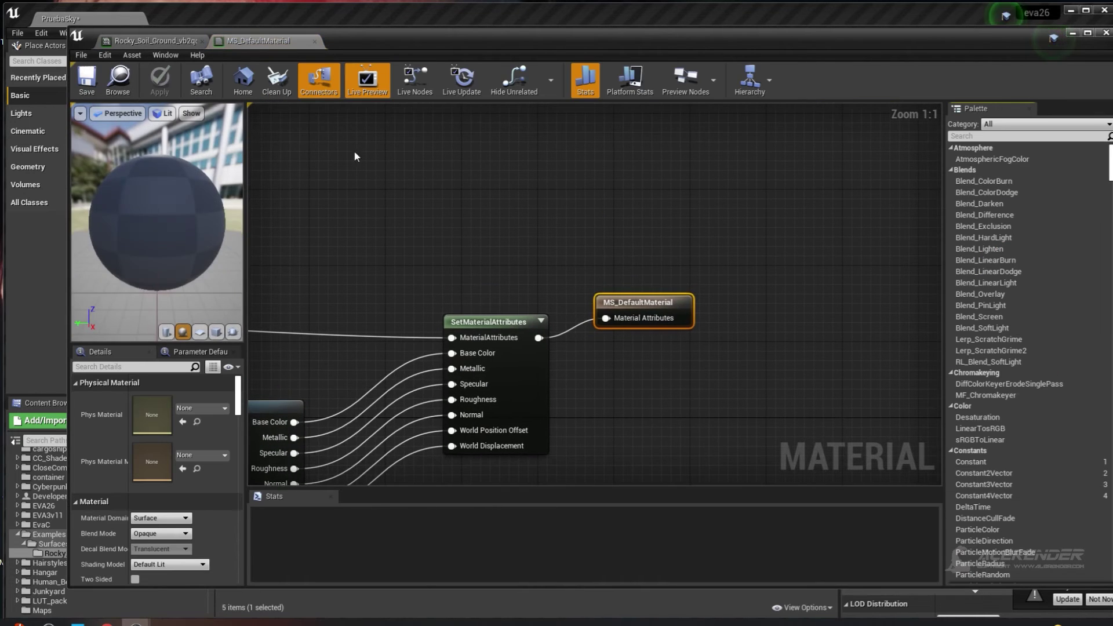
pyautogui.scroll(-2, 555, 164)
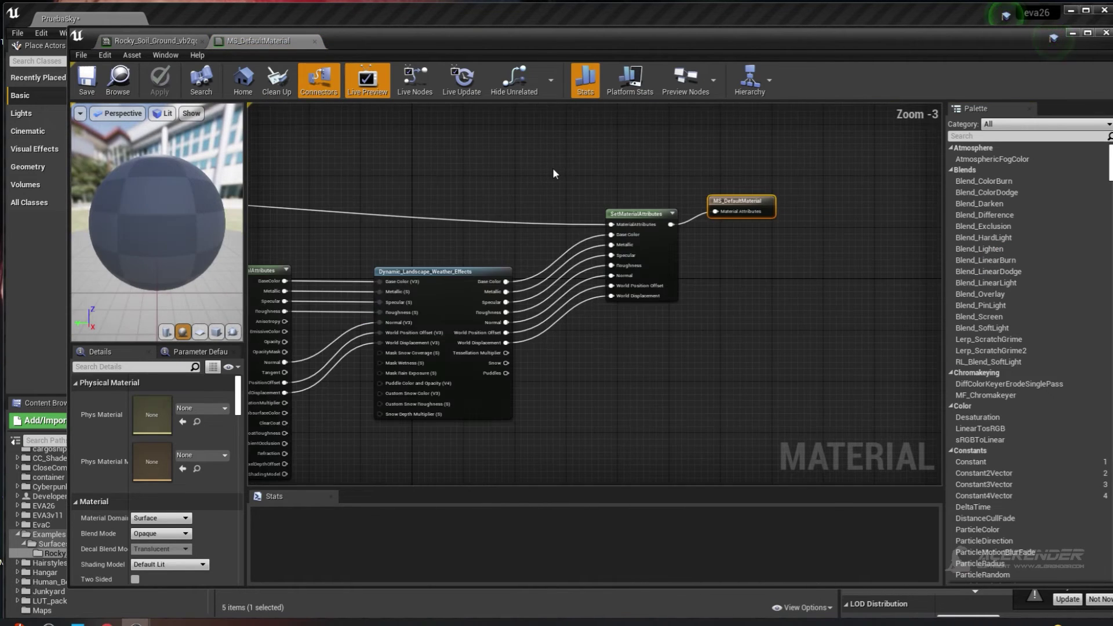
pyautogui.moveTo(552, 168); pyautogui.dragTo(264, 190, button='right')
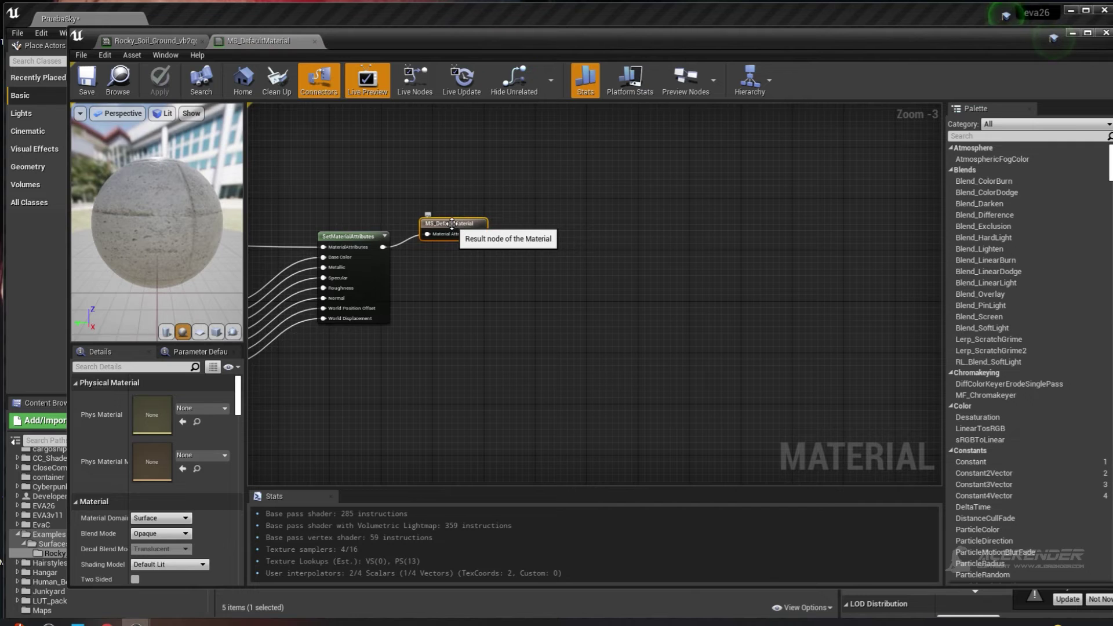
pyautogui.moveTo(623, 239); pyautogui.dragTo(479, 240)
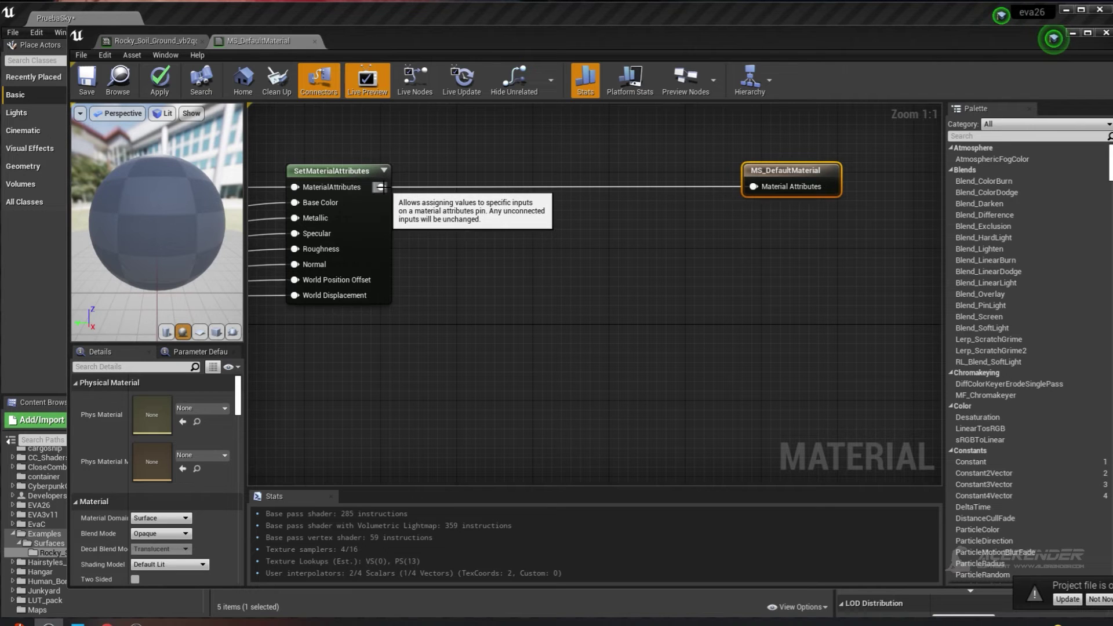
# Step: Attach a BreakMaterialAttributes node to the SetMaterialAttributes output and position it in open space
pyautogui.moveTo(382, 186); pyautogui.dragTo(422, 262)
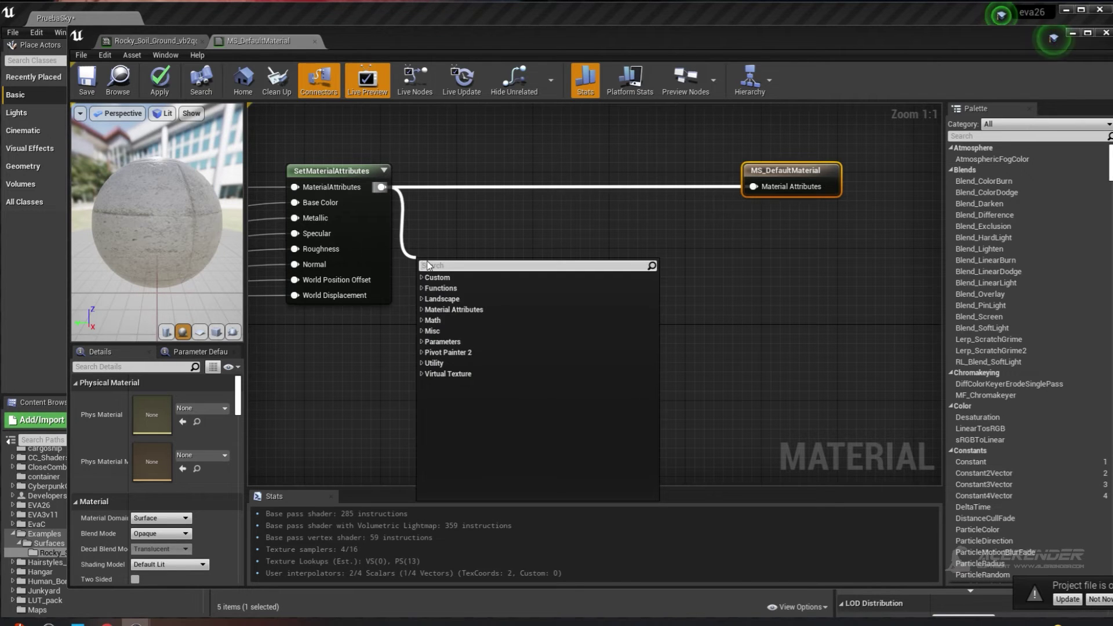
pyautogui.write('brea')
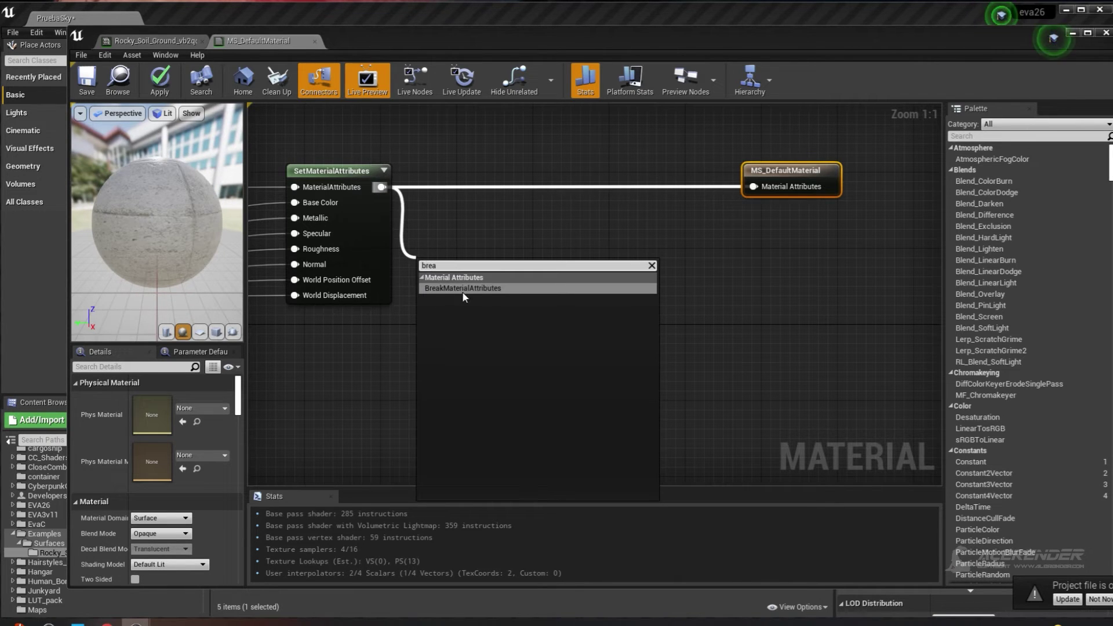
pyautogui.click(463, 288)
pyautogui.moveTo(474, 258); pyautogui.dragTo(524, 234)
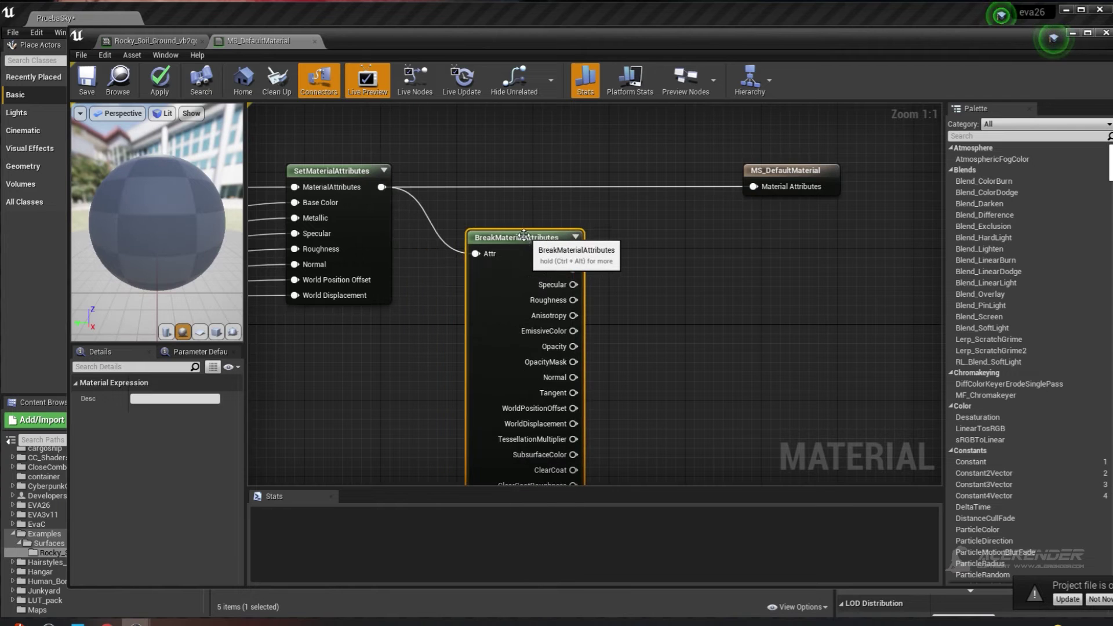
pyautogui.scroll(-2, 524, 234)
pyautogui.moveTo(524, 234); pyautogui.dragTo(452, 187, button='right')
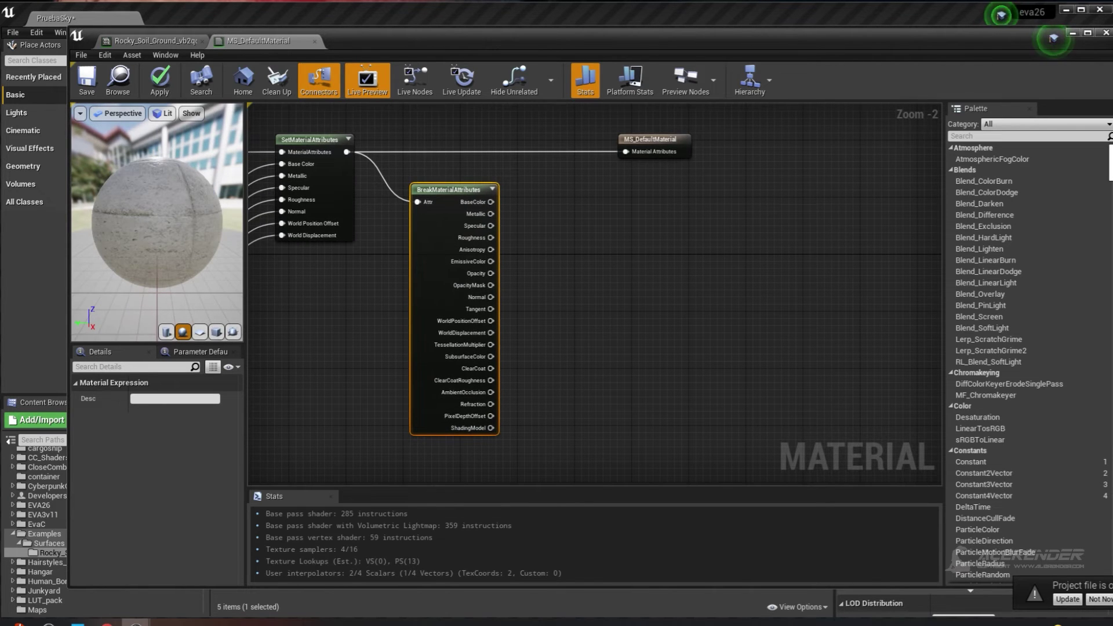
pyautogui.rightClick(589, 258)
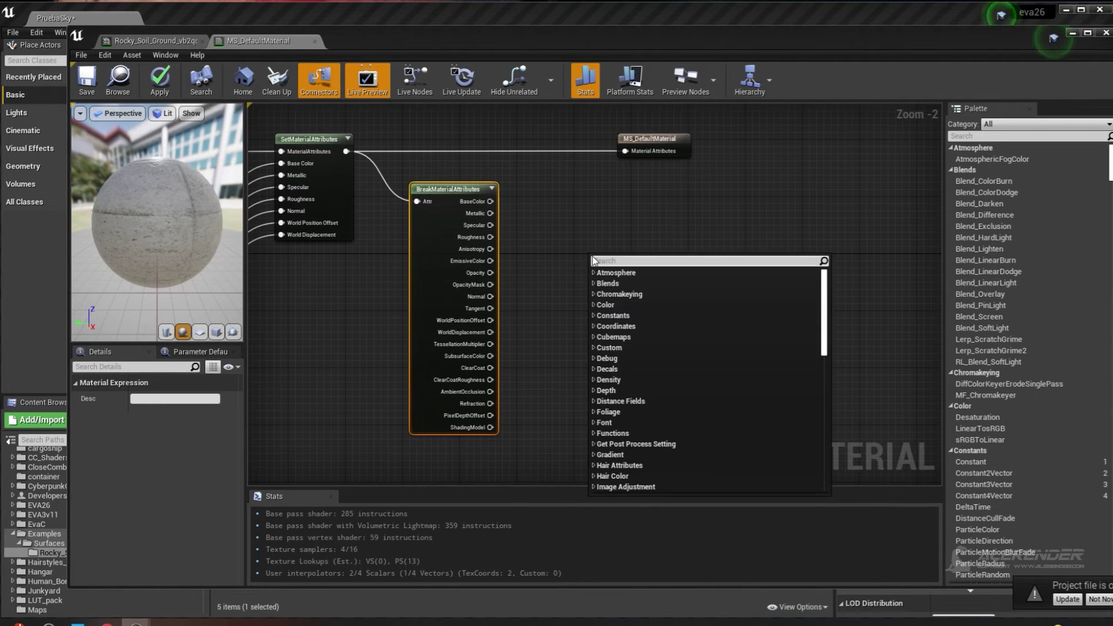
pyautogui.write('d')
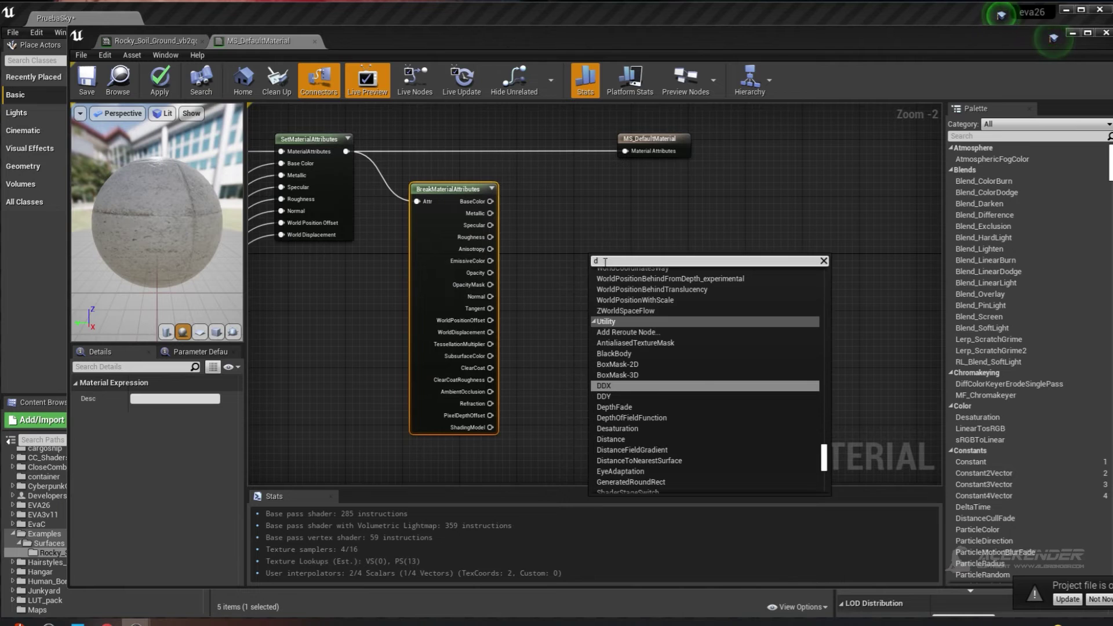
pyautogui.write('ina')
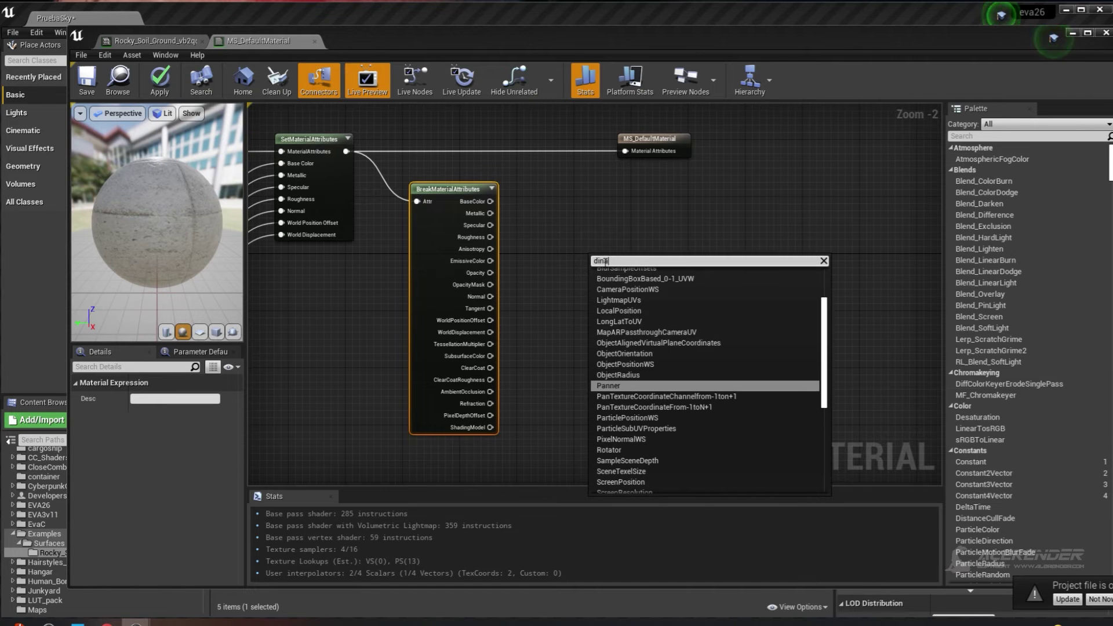
pyautogui.write('ami')
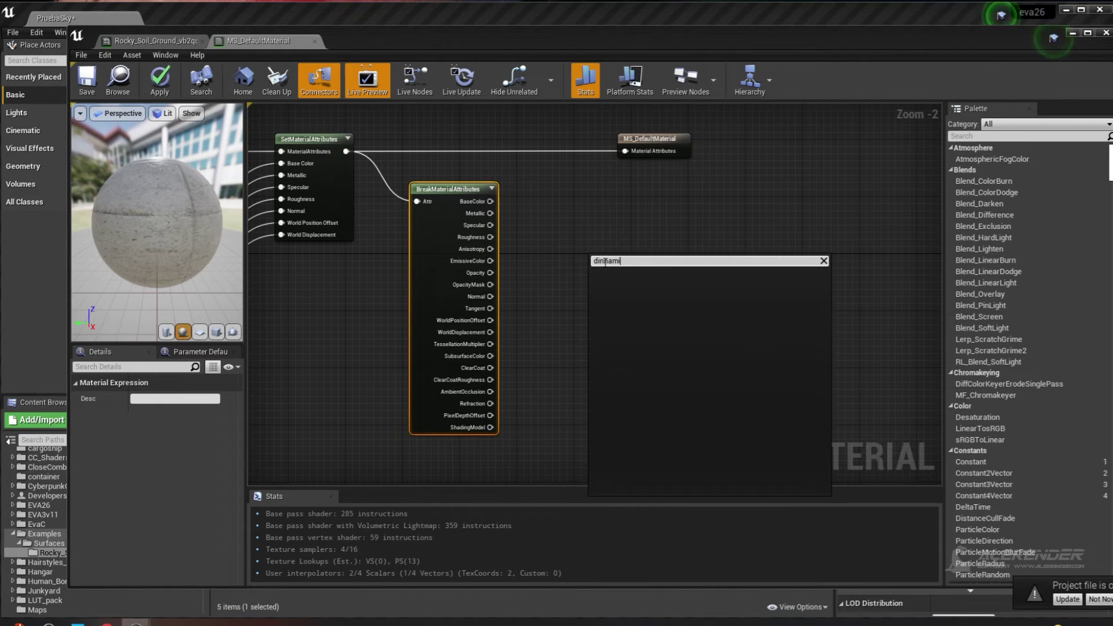
# Step: Add the Dynamic_Landscape_Weather_Effects node and arrange it beside the output node
pyautogui.press('BackSpace')
pyautogui.press('BackSpace')
pyautogui.press('BackSpace')
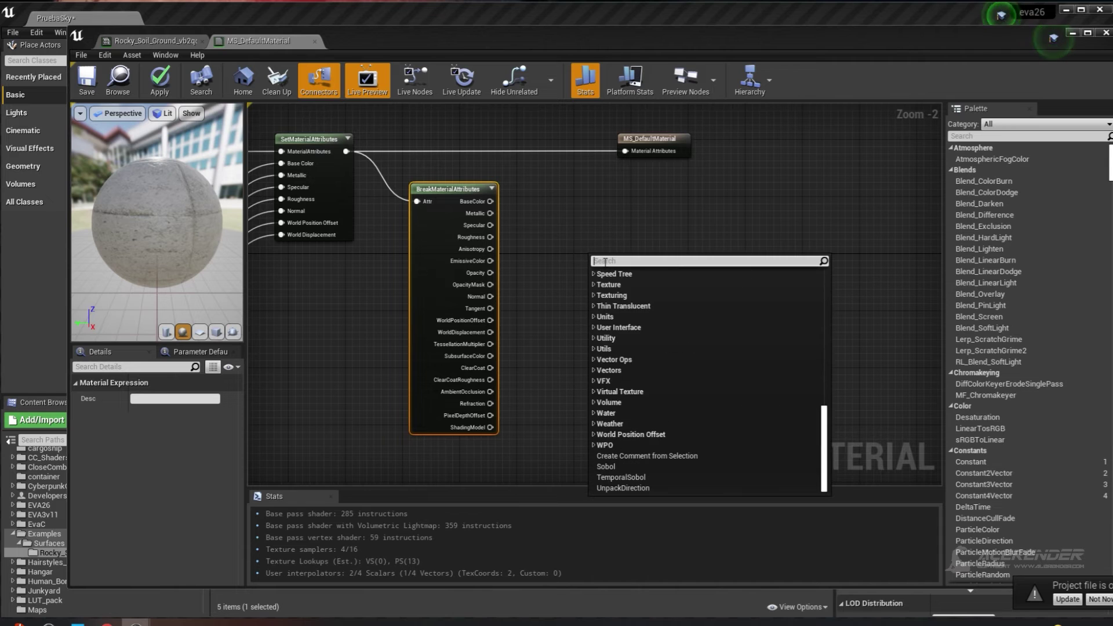
pyautogui.write('dyna')
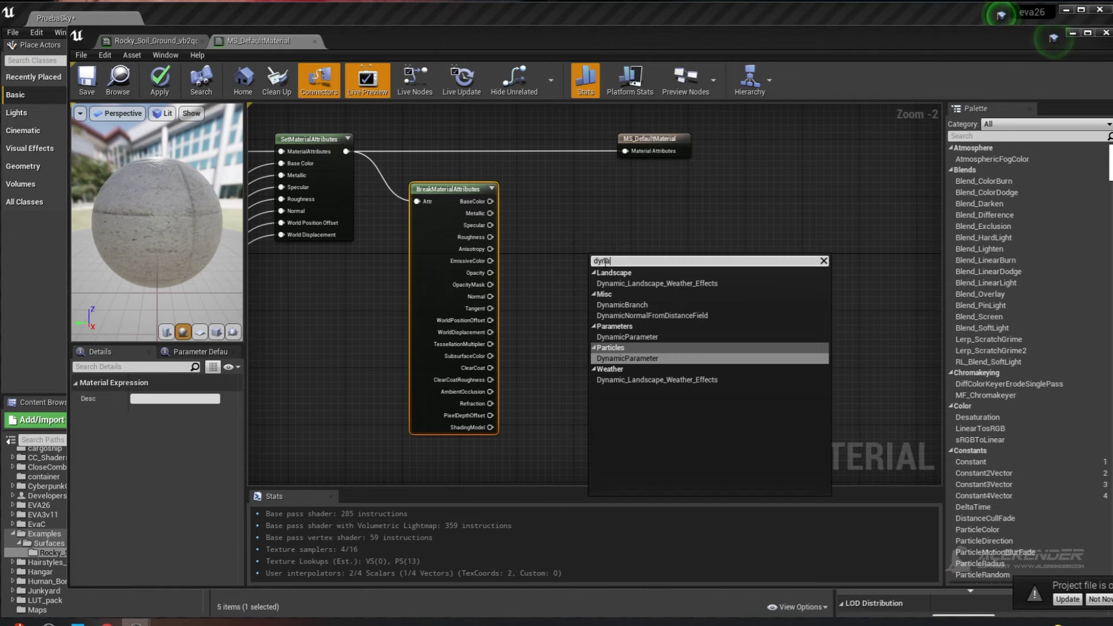
pyautogui.click(668, 379)
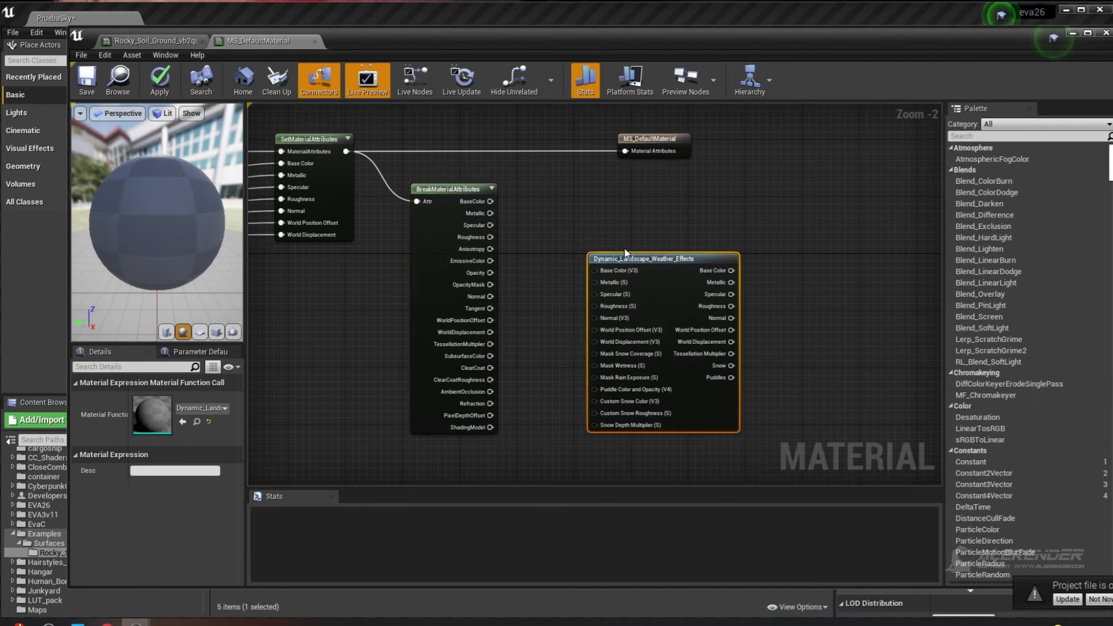
pyautogui.moveTo(633, 257); pyautogui.dragTo(605, 236)
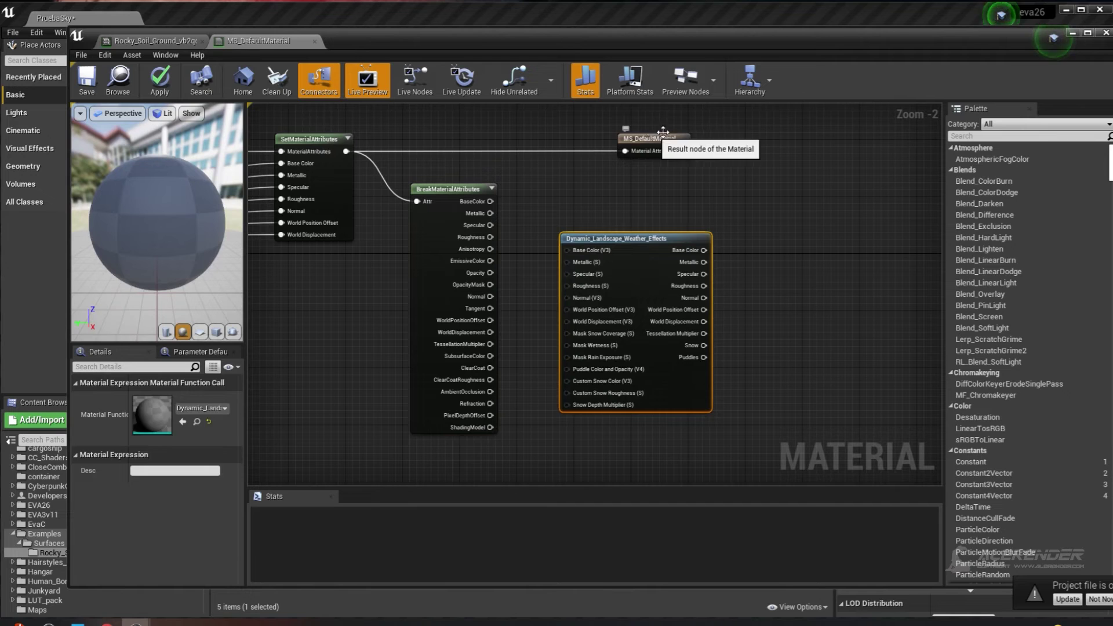
pyautogui.moveTo(662, 132); pyautogui.dragTo(782, 132)
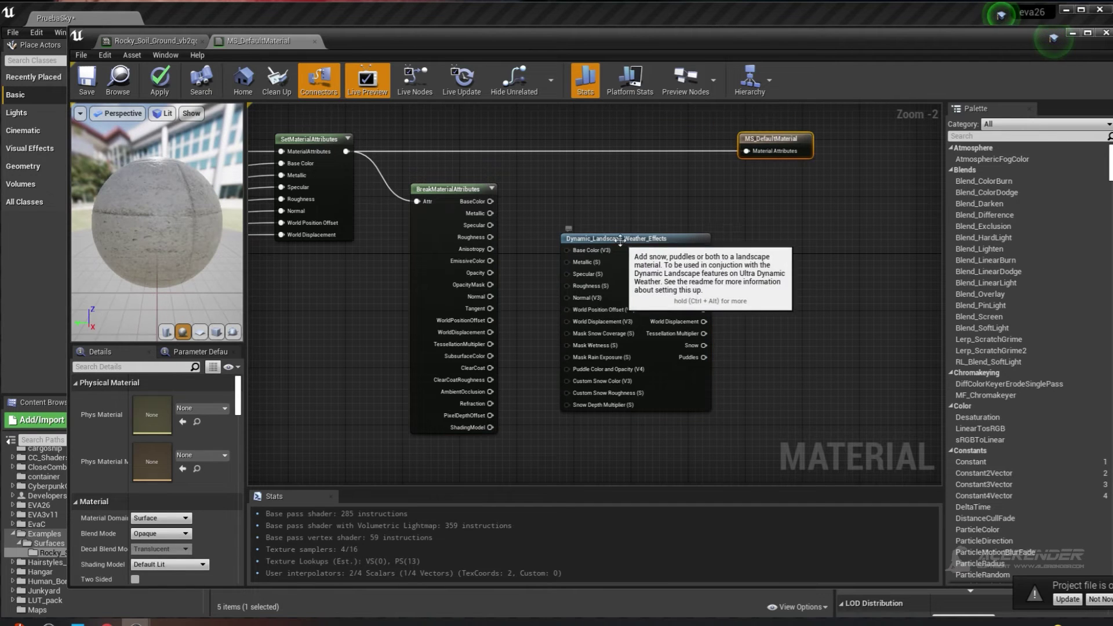
pyautogui.moveTo(620, 239); pyautogui.dragTo(614, 196)
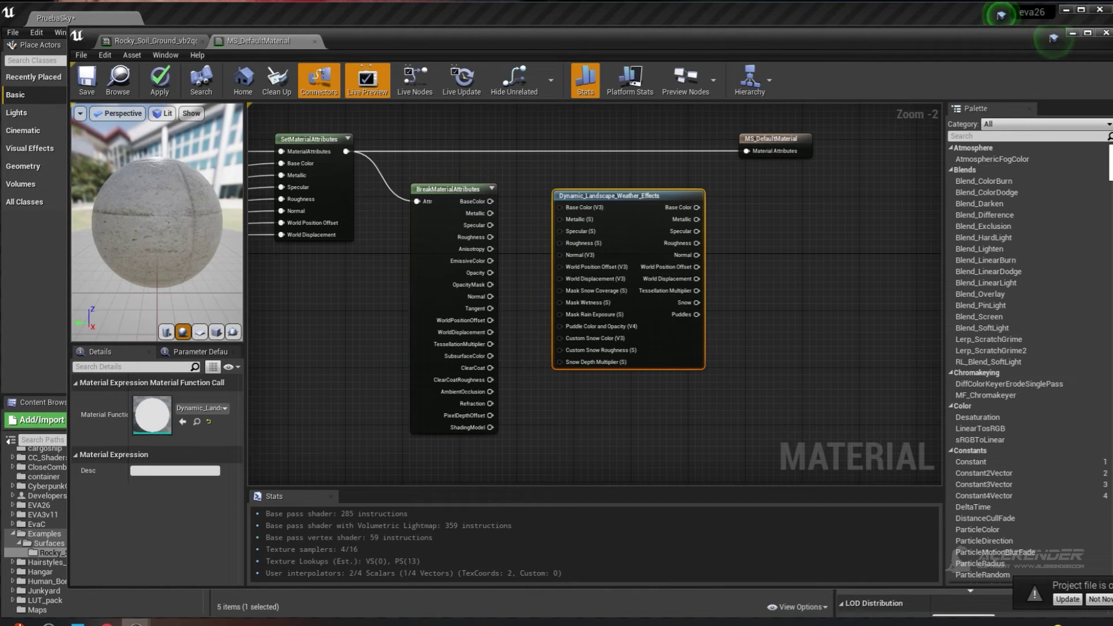
pyautogui.scroll(2, 582, 199)
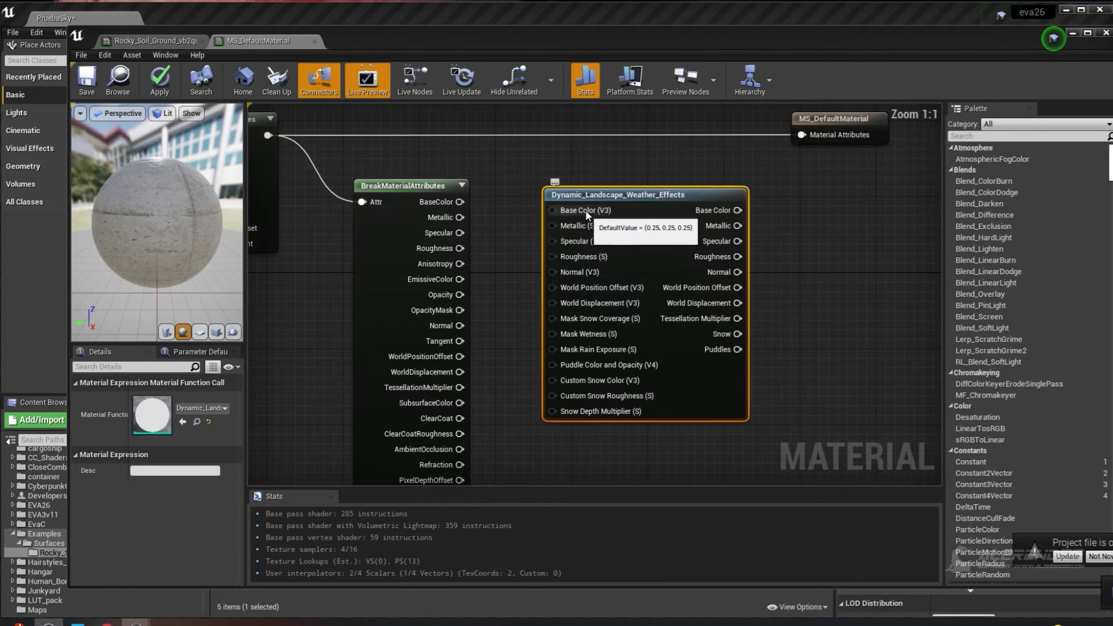
pyautogui.moveTo(602, 210); pyautogui.dragTo(622, 201)
# Step: Wire BaseColor, Specular, Roughness, Normal and WorldPositionOffset from BreakMaterialAttributes into the weather node
pyautogui.moveTo(461, 201); pyautogui.dragTo(581, 199)
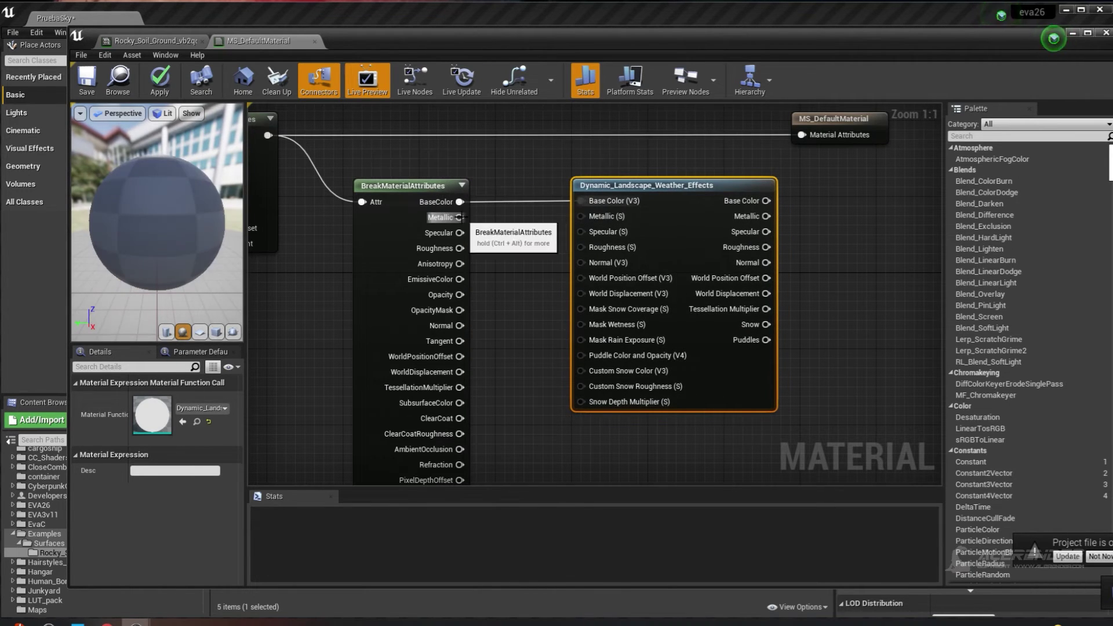
pyautogui.moveTo(460, 232); pyautogui.dragTo(582, 232)
pyautogui.moveTo(459, 248)
pyautogui.mouseDown()
pyautogui.moveTo(585, 253)
pyautogui.moveTo(461, 326)
pyautogui.mouseUp()
pyautogui.moveTo(581, 278); pyautogui.dragTo(459, 357)
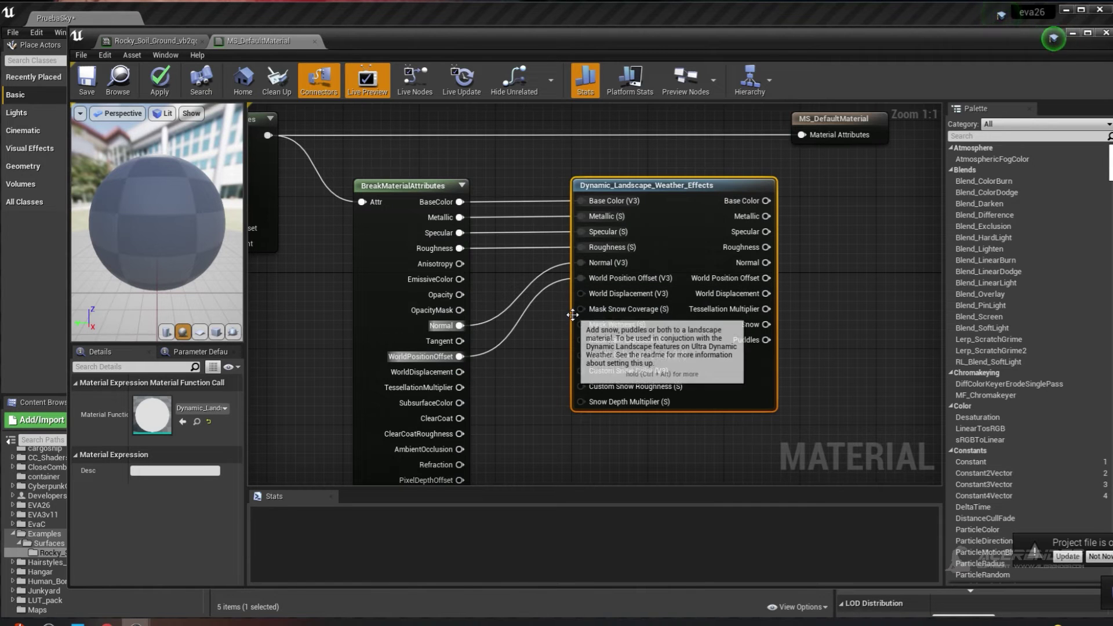
pyautogui.moveTo(581, 294); pyautogui.dragTo(463, 374)
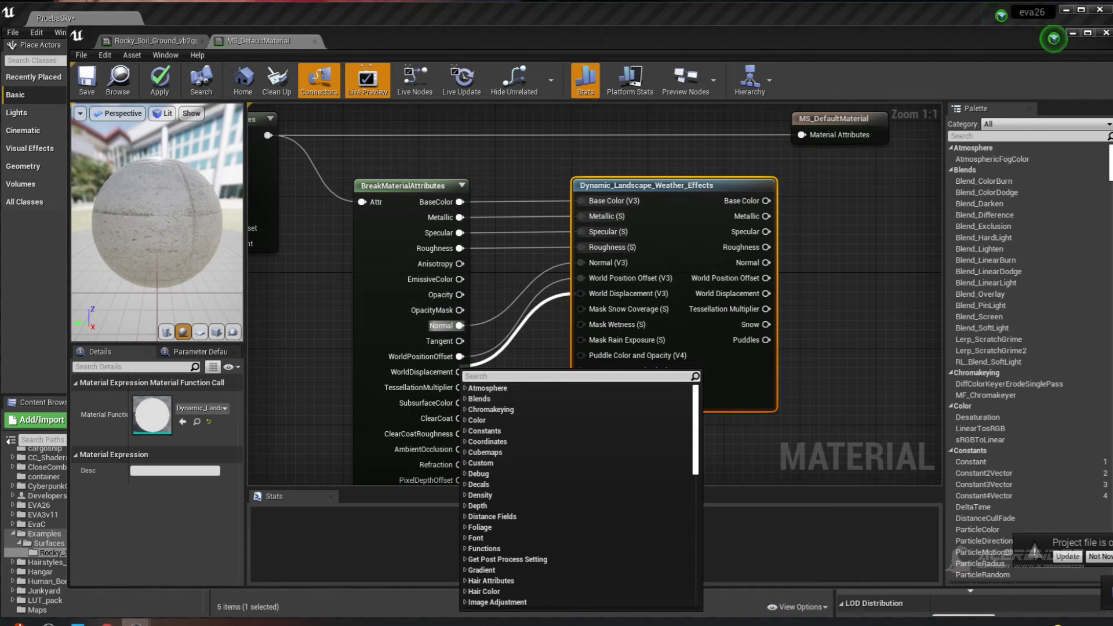
pyautogui.click(847, 204)
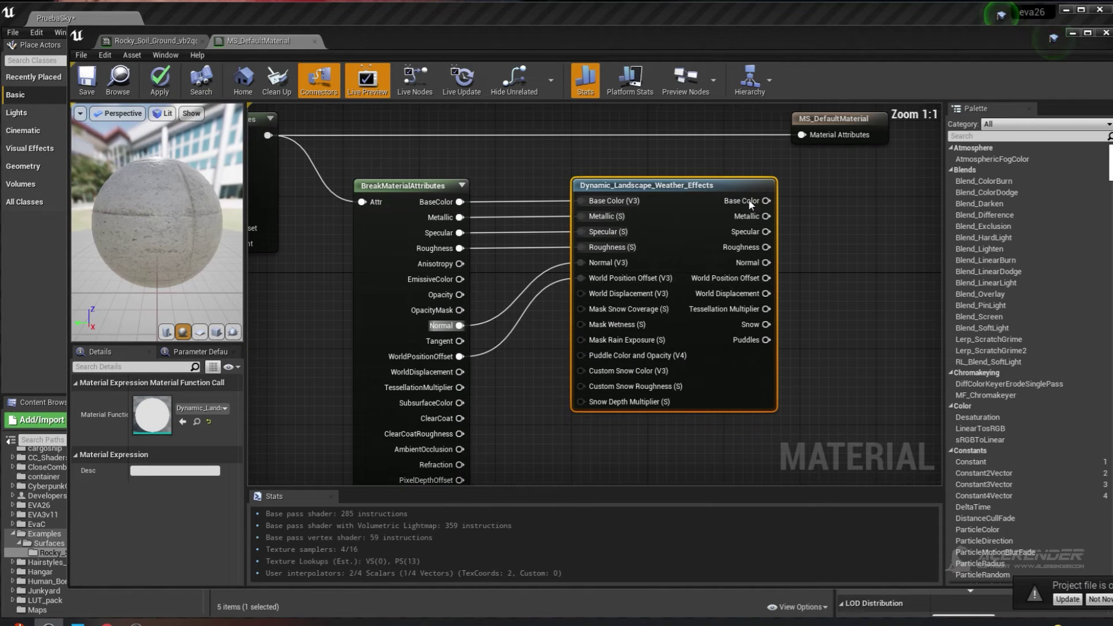
pyautogui.moveTo(855, 44); pyautogui.dragTo(793, 23)
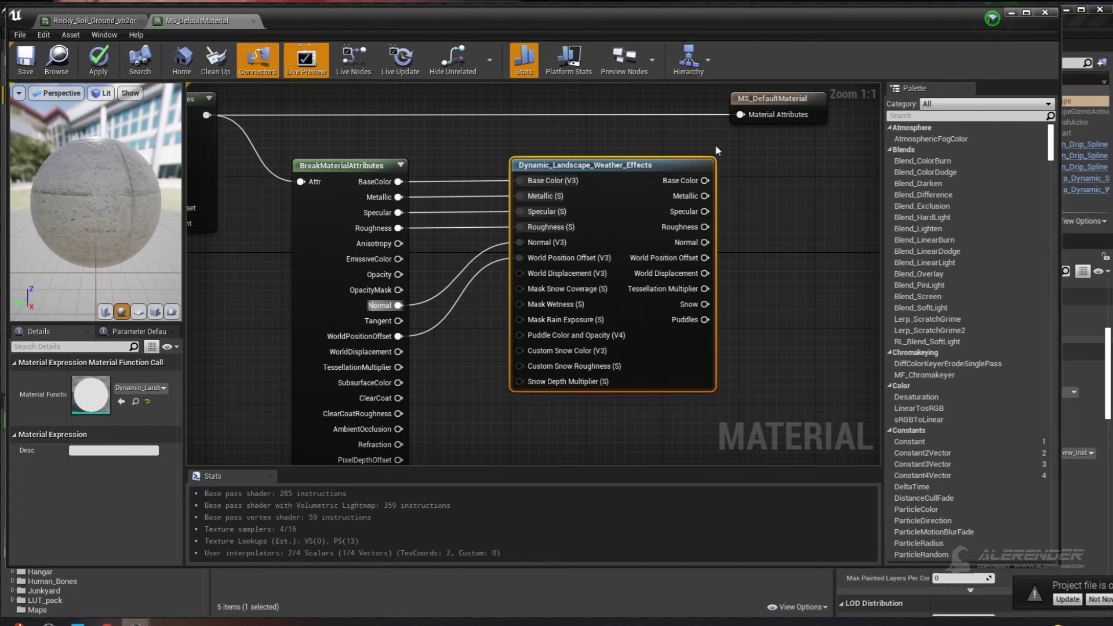
# Step: Shift MS_DefaultMaterial right and insert a SetMaterialAttributes node before it
pyautogui.scroll(-2, 721, 193)
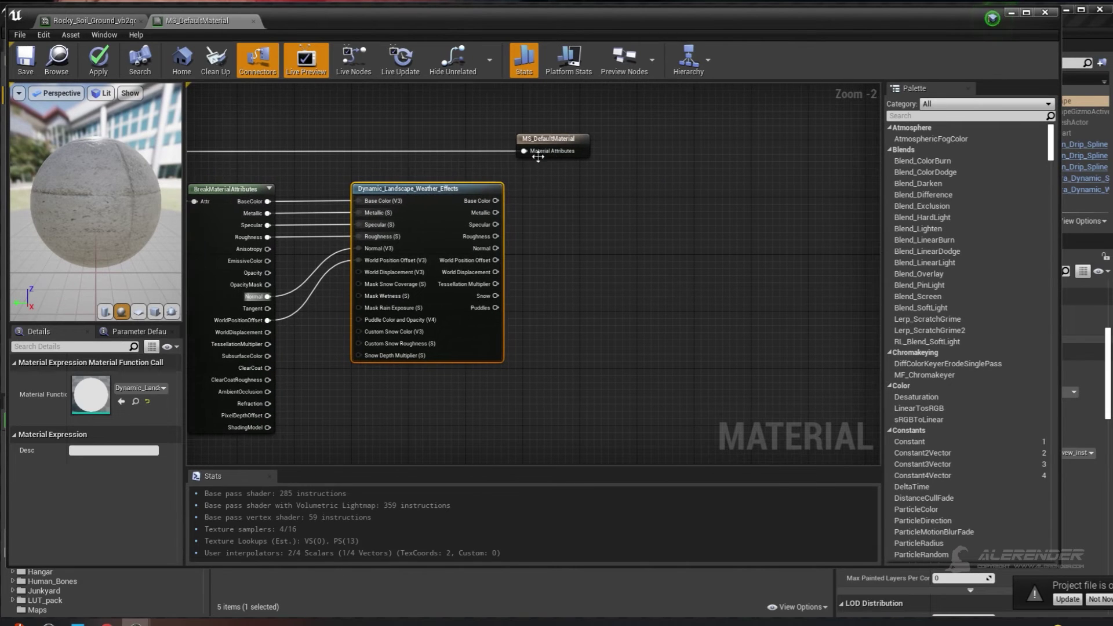
pyautogui.moveTo(587, 144); pyautogui.dragTo(790, 153)
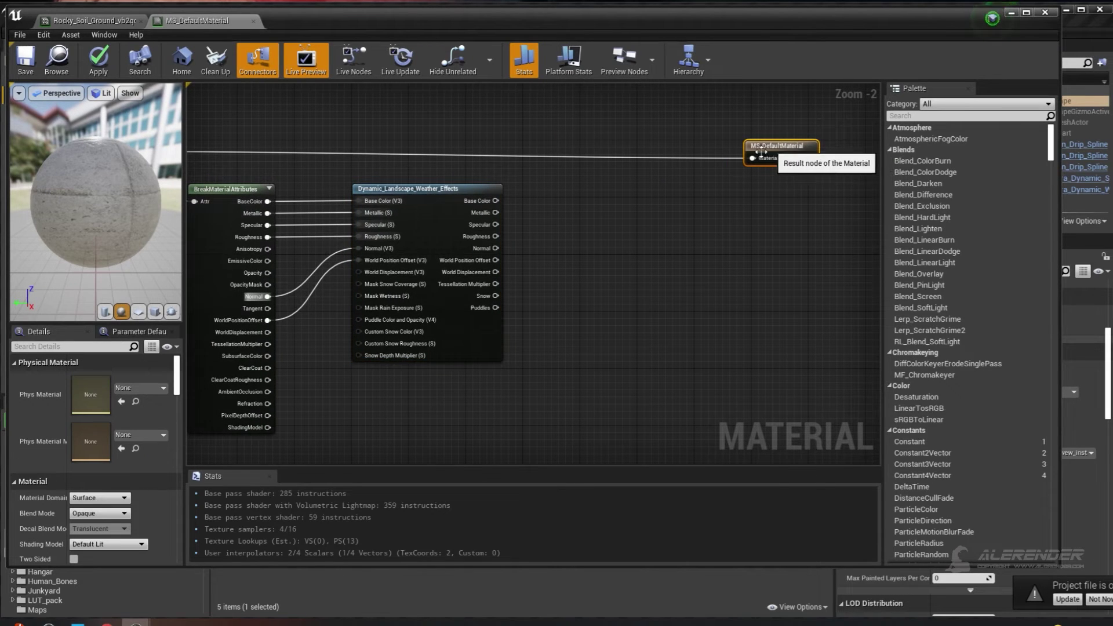
pyautogui.moveTo(753, 158); pyautogui.dragTo(713, 219)
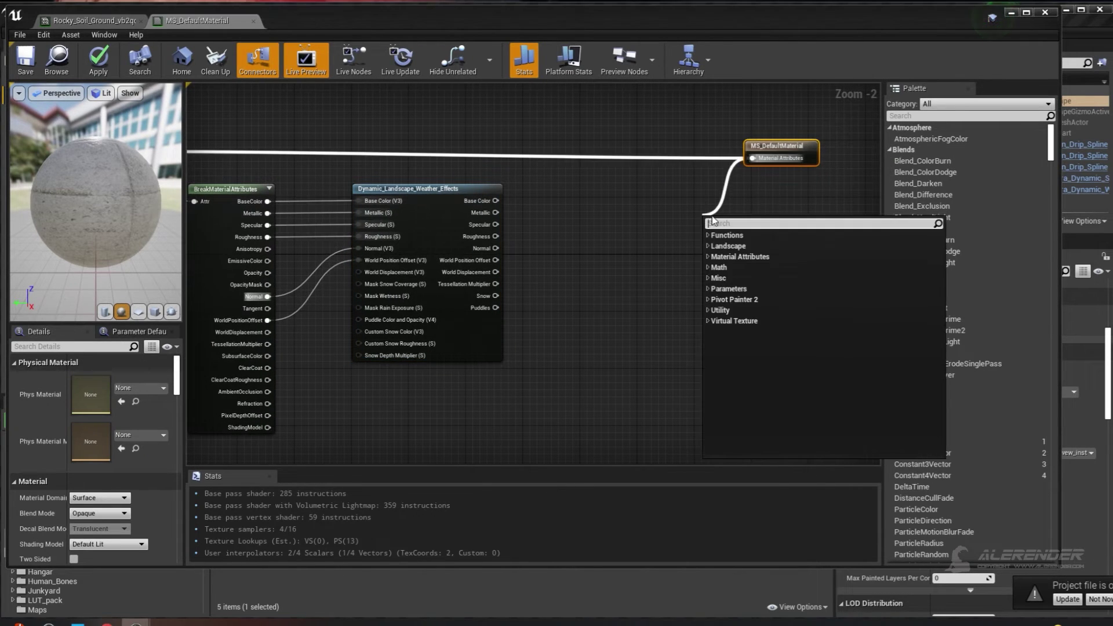
pyautogui.write('set')
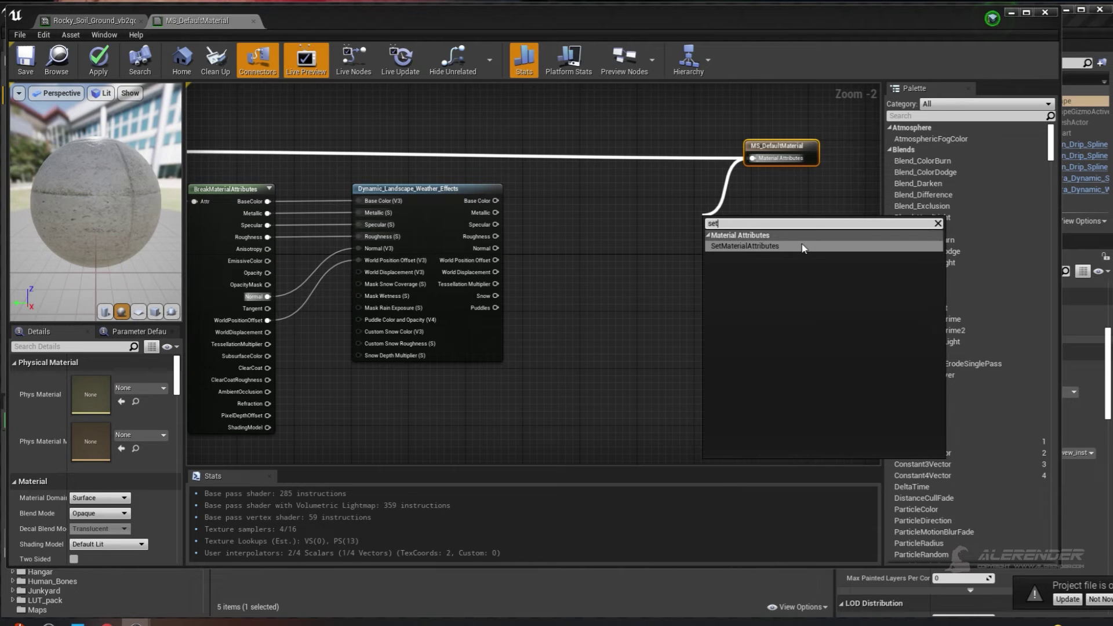
pyautogui.click(752, 245)
pyautogui.moveTo(742, 216)
pyautogui.mouseDown()
pyautogui.moveTo(583, 126)
pyautogui.moveTo(587, 145)
pyautogui.mouseUp()
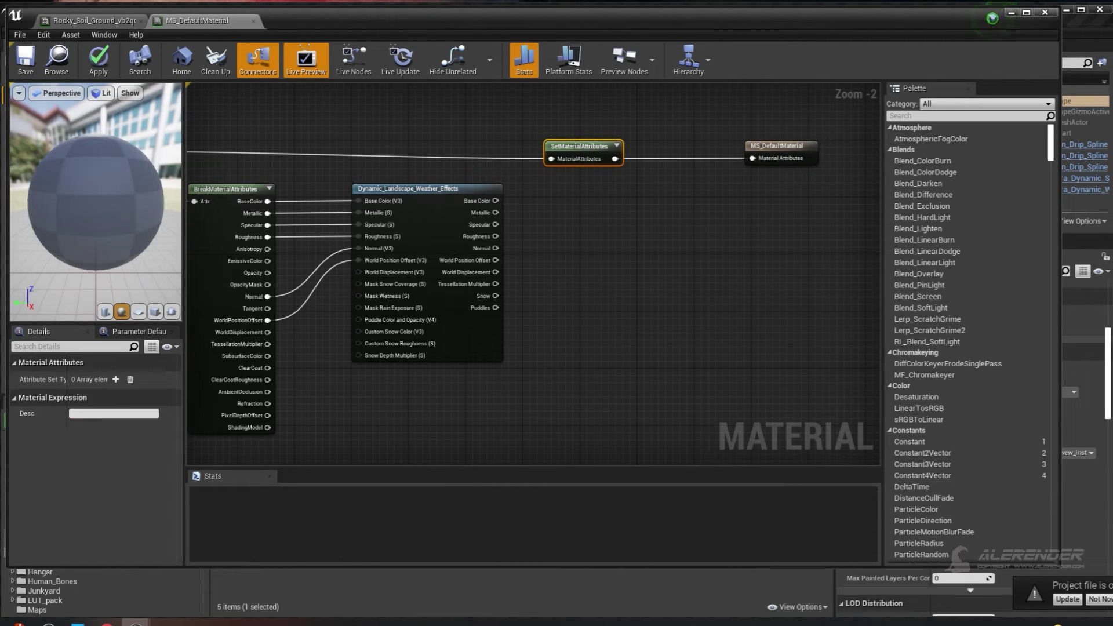
pyautogui.click(586, 186)
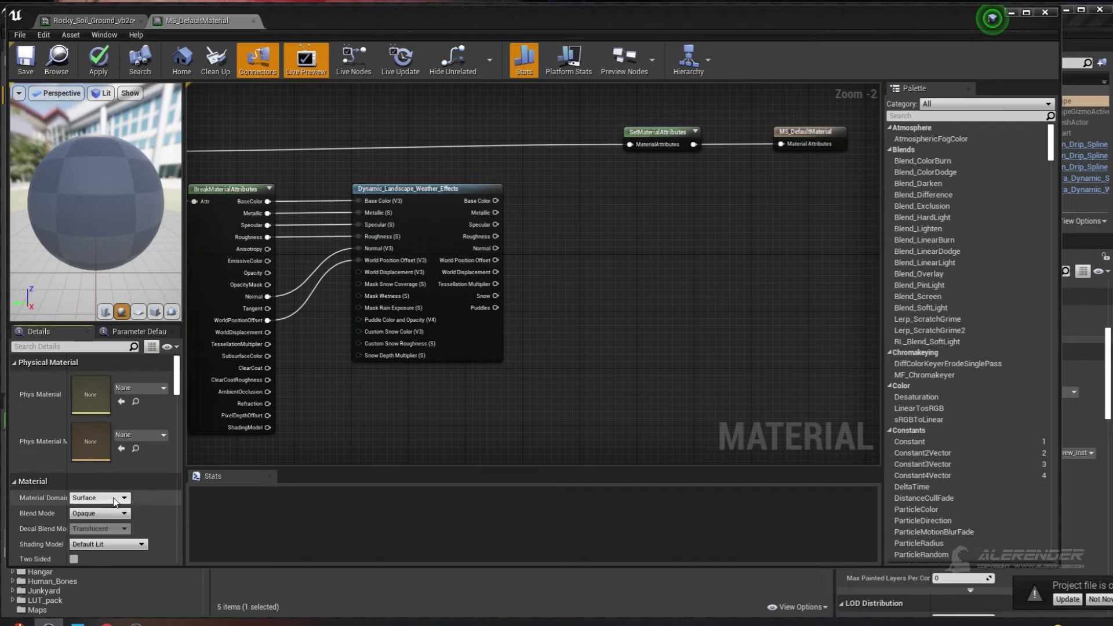
# Step: Add SetMaterialAttributes attribute entries from BaseColor through Tangent in Details
pyautogui.click(613, 146)
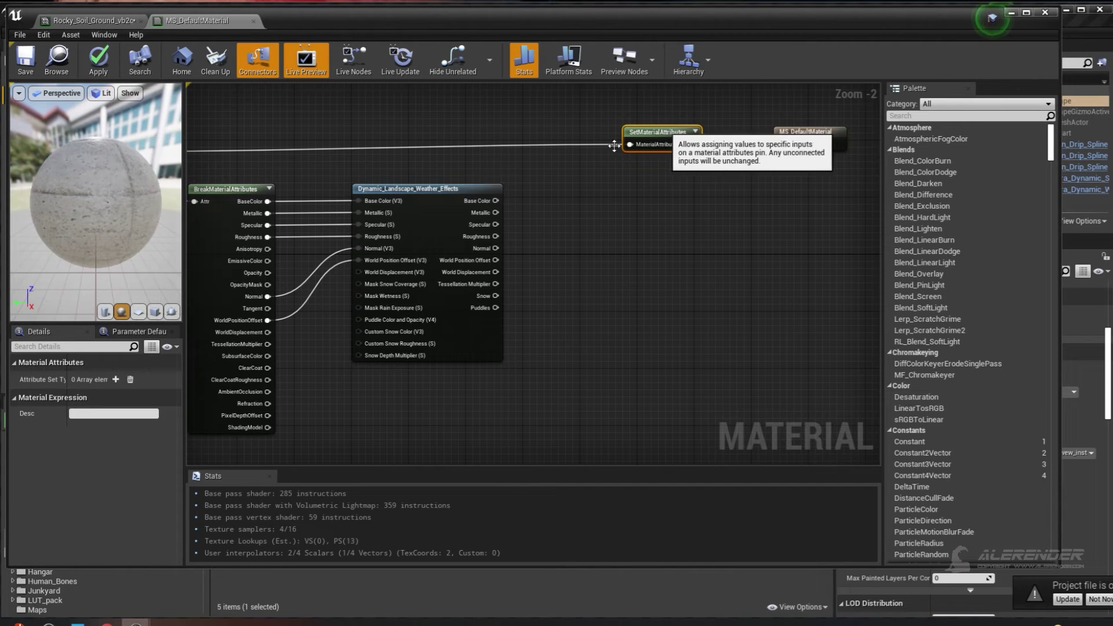
pyautogui.click(116, 379)
pyautogui.click(116, 380)
pyautogui.click(116, 379)
pyautogui.click(116, 379)
pyautogui.click(116, 379)
pyautogui.click(116, 379)
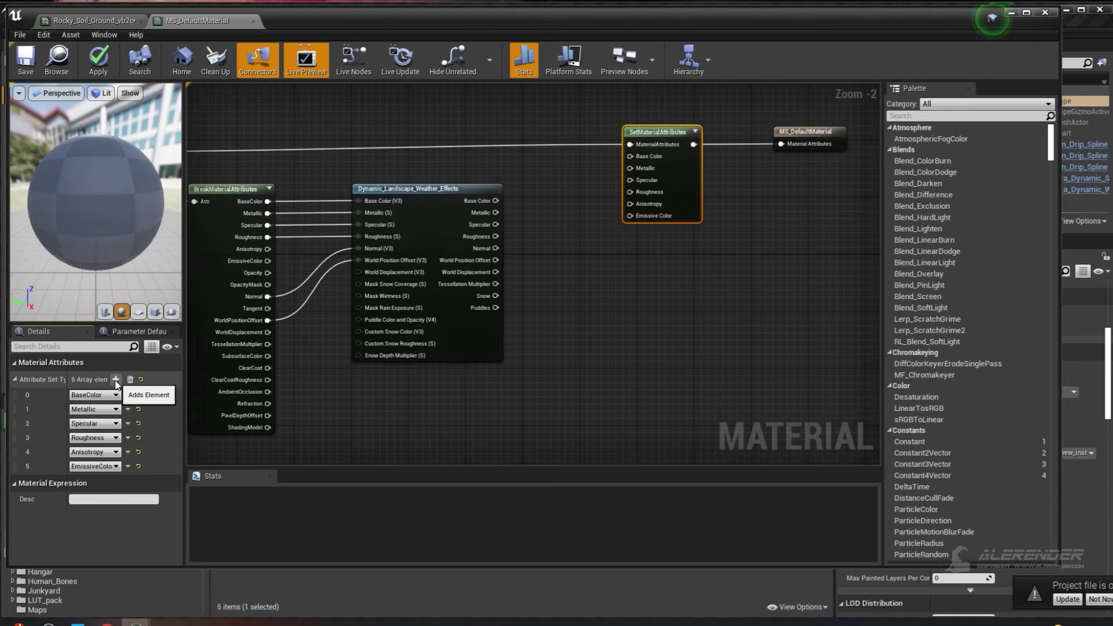
pyautogui.click(116, 380)
pyautogui.click(116, 380)
pyautogui.click(116, 379)
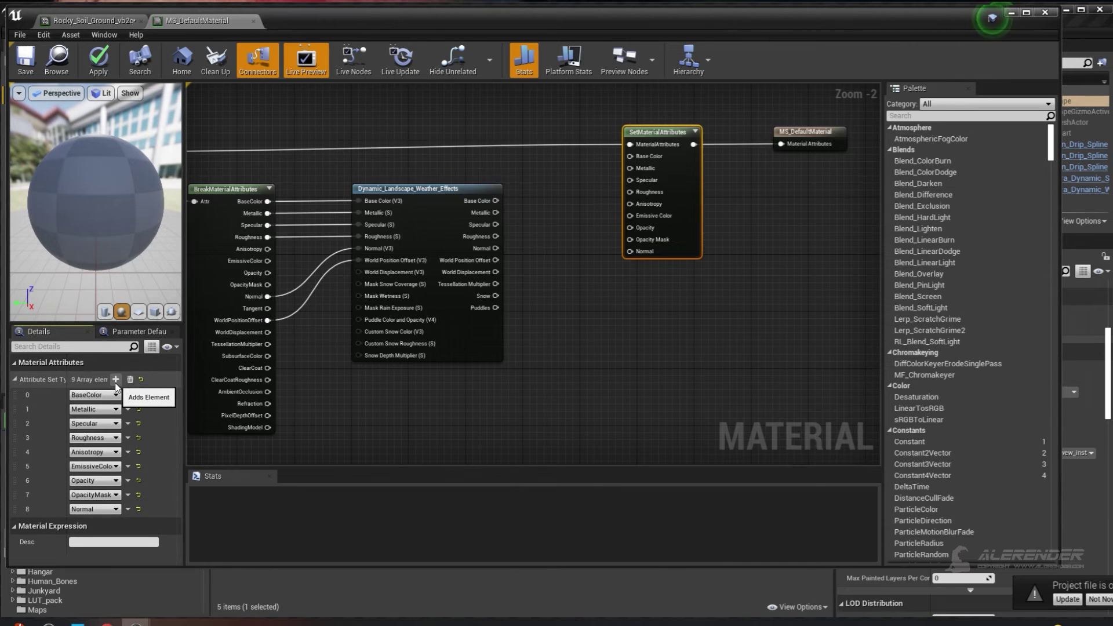
pyautogui.click(115, 379)
pyautogui.click(116, 379)
pyautogui.click(116, 379)
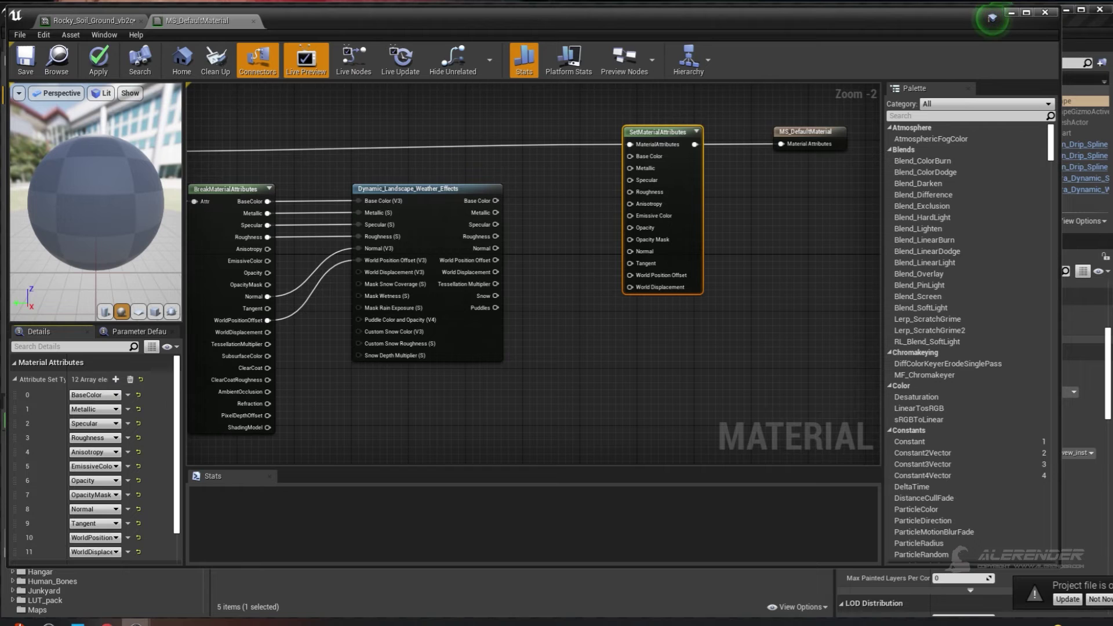
pyautogui.scroll(2, 565, 248)
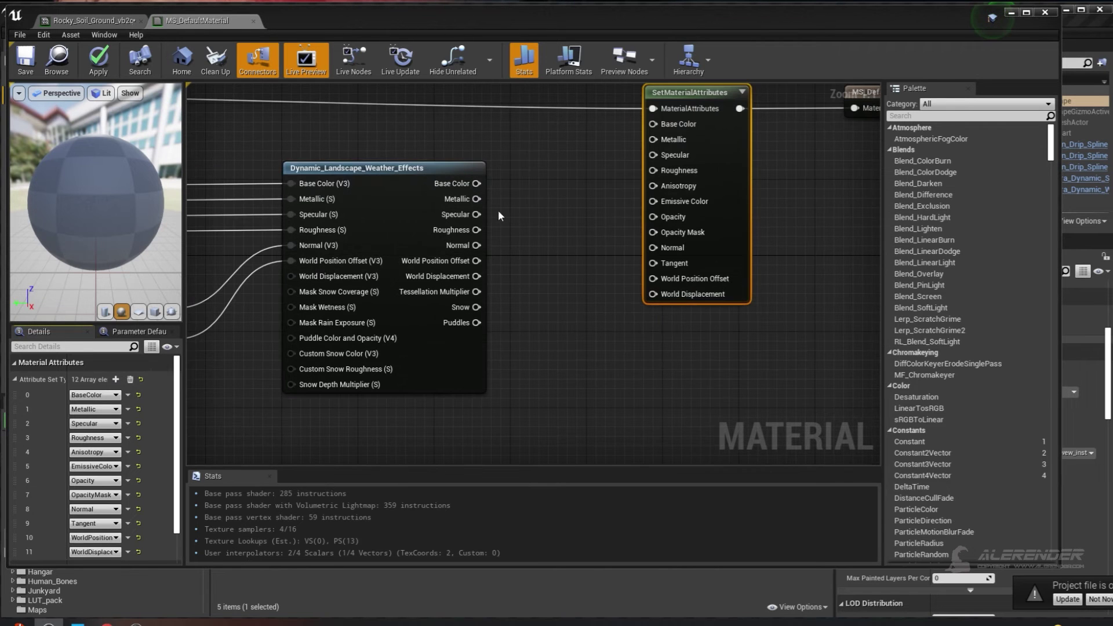
# Step: Wire the weather node's Base Color, Metallic, Specular, Roughness, Normal, World Position Offset and World Displacement into SetMaterialAttributes
pyautogui.moveTo(476, 183); pyautogui.dragTo(653, 124)
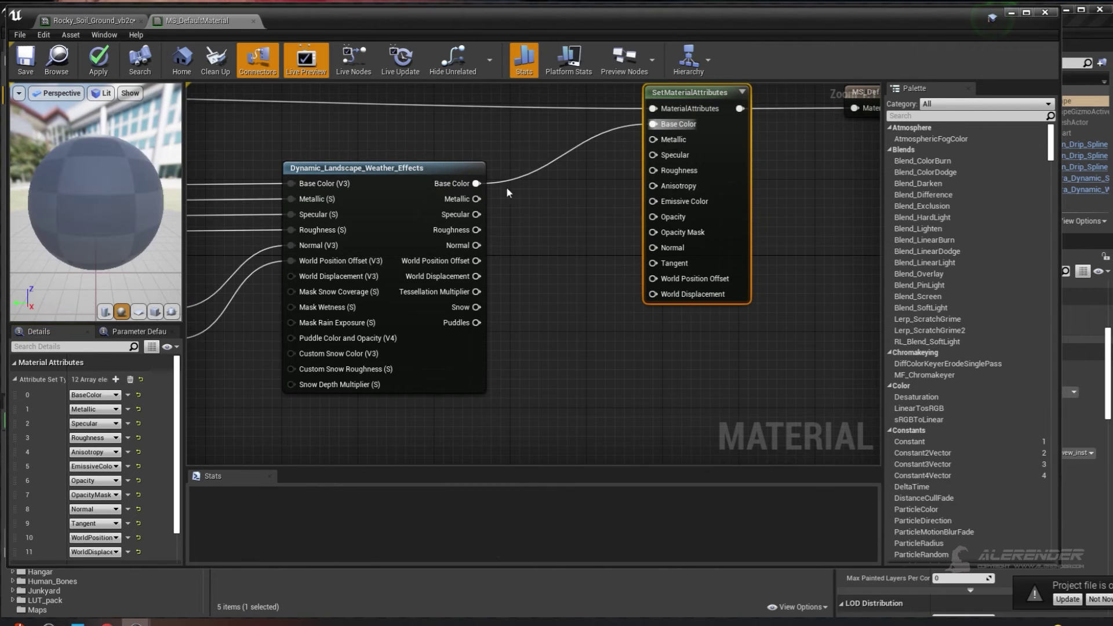
pyautogui.moveTo(476, 198); pyautogui.dragTo(653, 139)
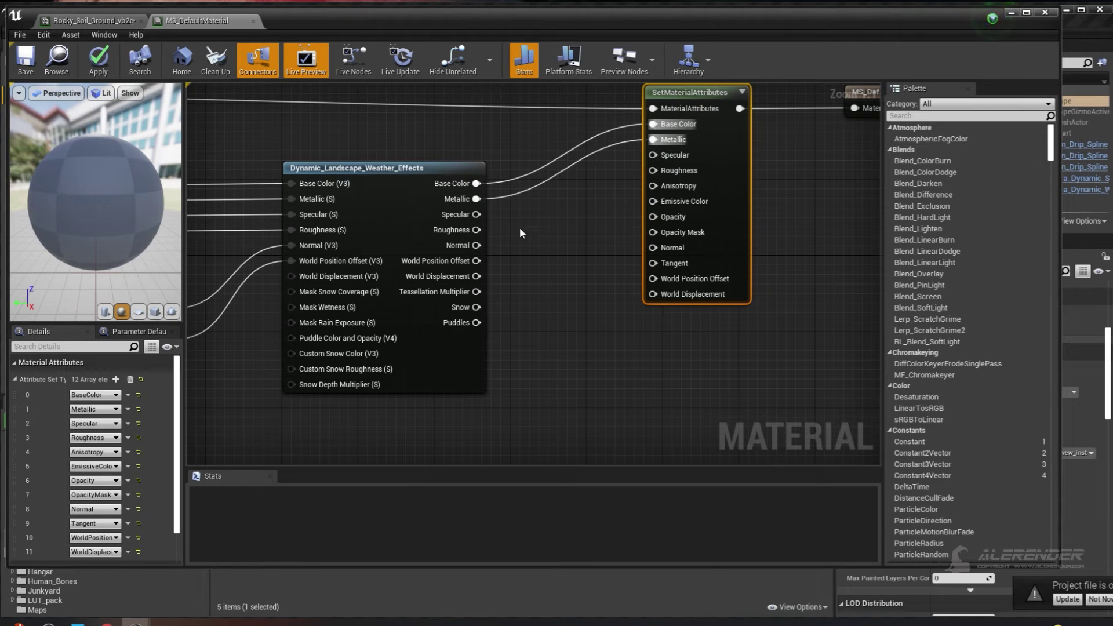
pyautogui.moveTo(476, 214); pyautogui.dragTo(654, 155)
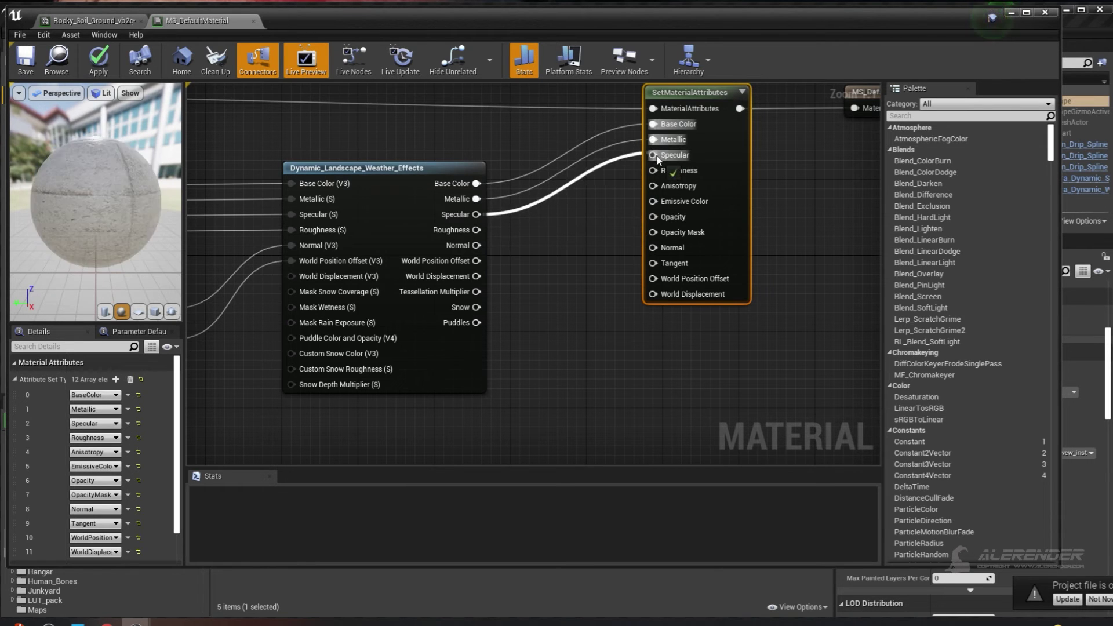
pyautogui.moveTo(475, 229); pyautogui.dragTo(653, 170)
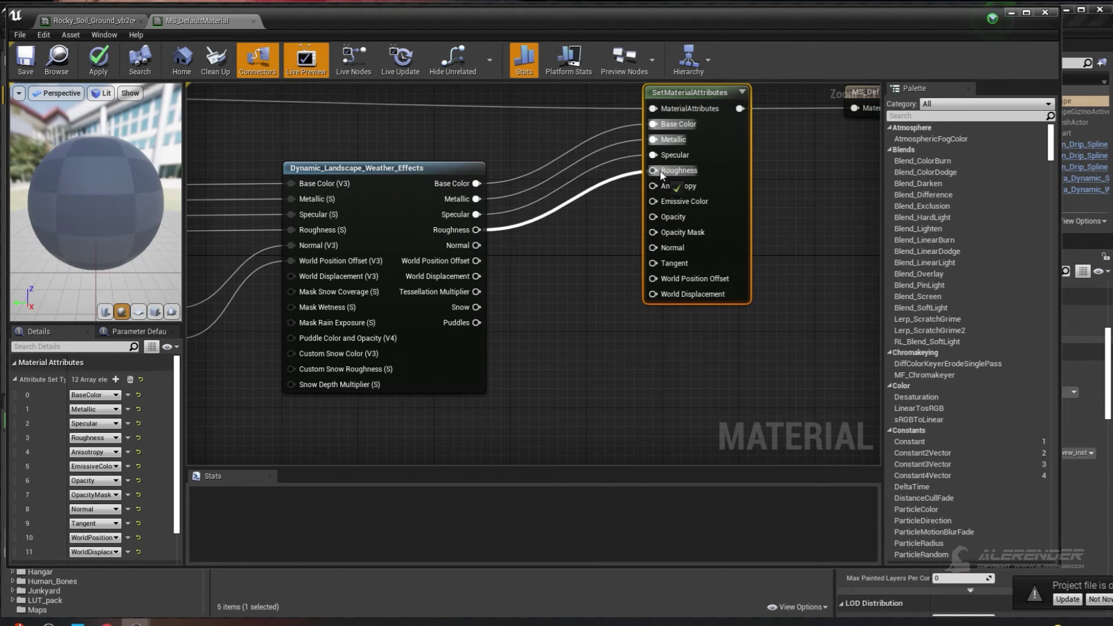
pyautogui.moveTo(476, 245); pyautogui.dragTo(652, 257)
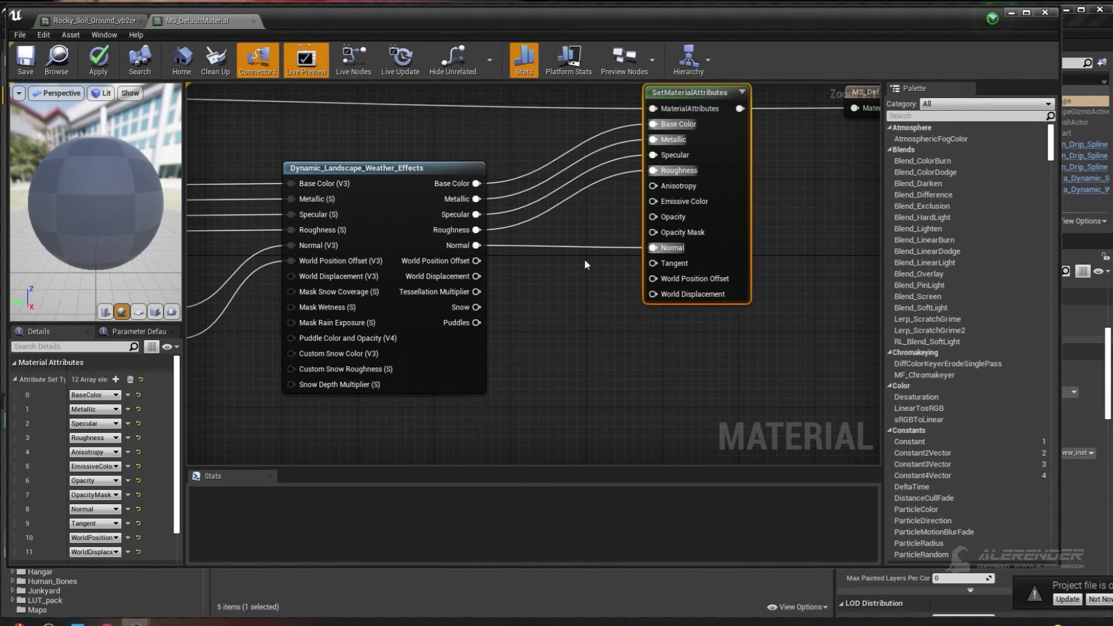
pyautogui.moveTo(476, 261); pyautogui.dragTo(650, 280)
pyautogui.moveTo(475, 276); pyautogui.dragTo(668, 297)
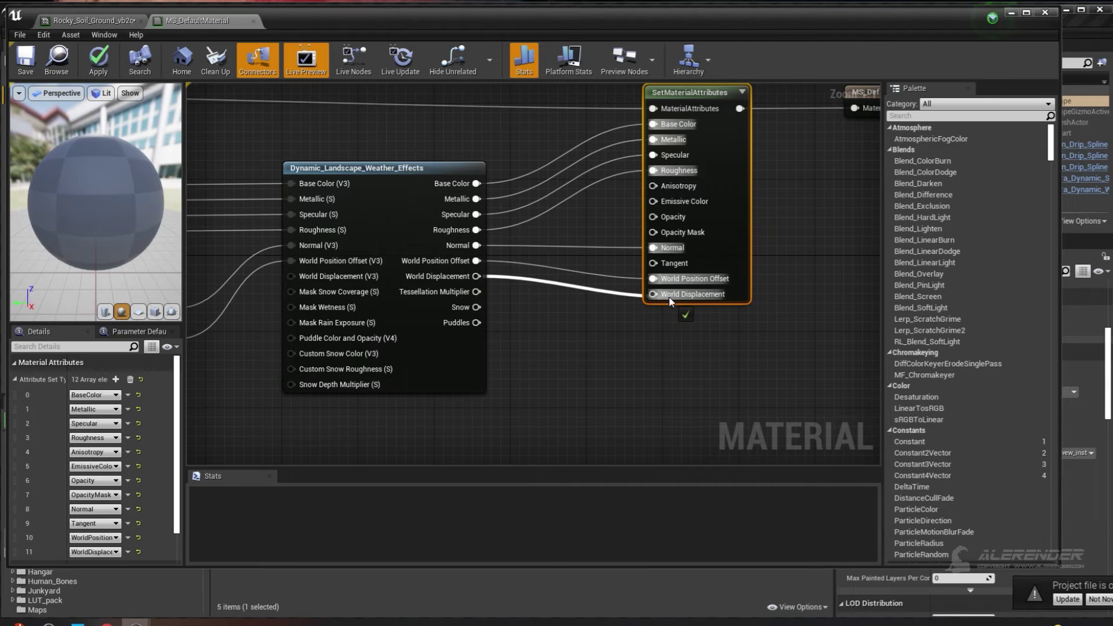
# Step: Delete the unused Tangent, OpacityMask, Opacity, EmissiveColor and Anisotropy entries, then apply
pyautogui.click(131, 523)
pyautogui.click(140, 548)
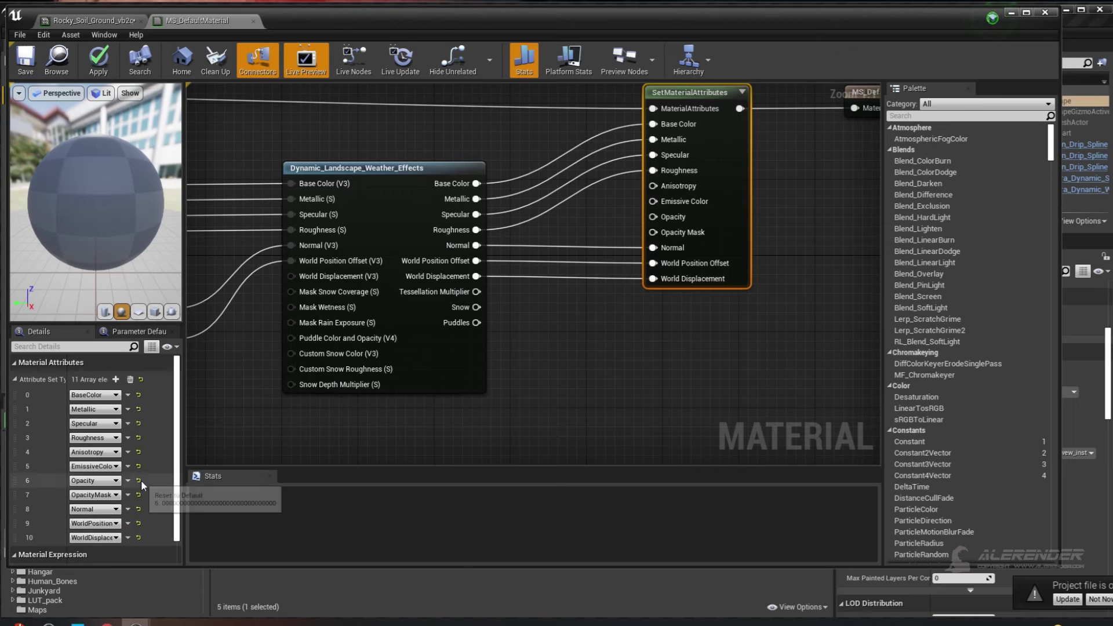
pyautogui.click(129, 495)
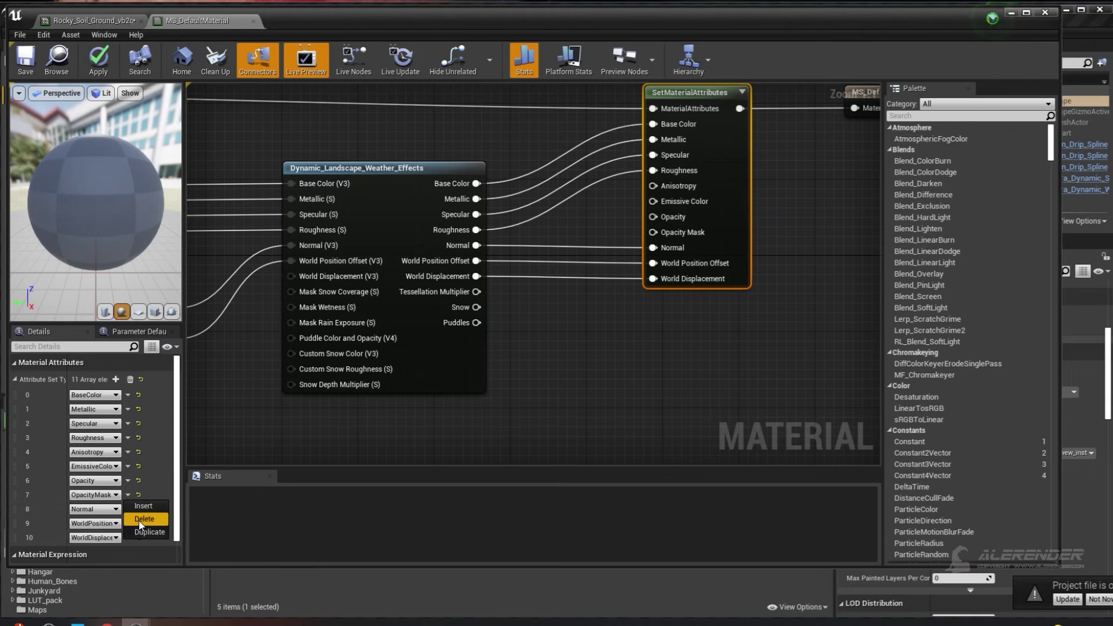
pyautogui.click(141, 520)
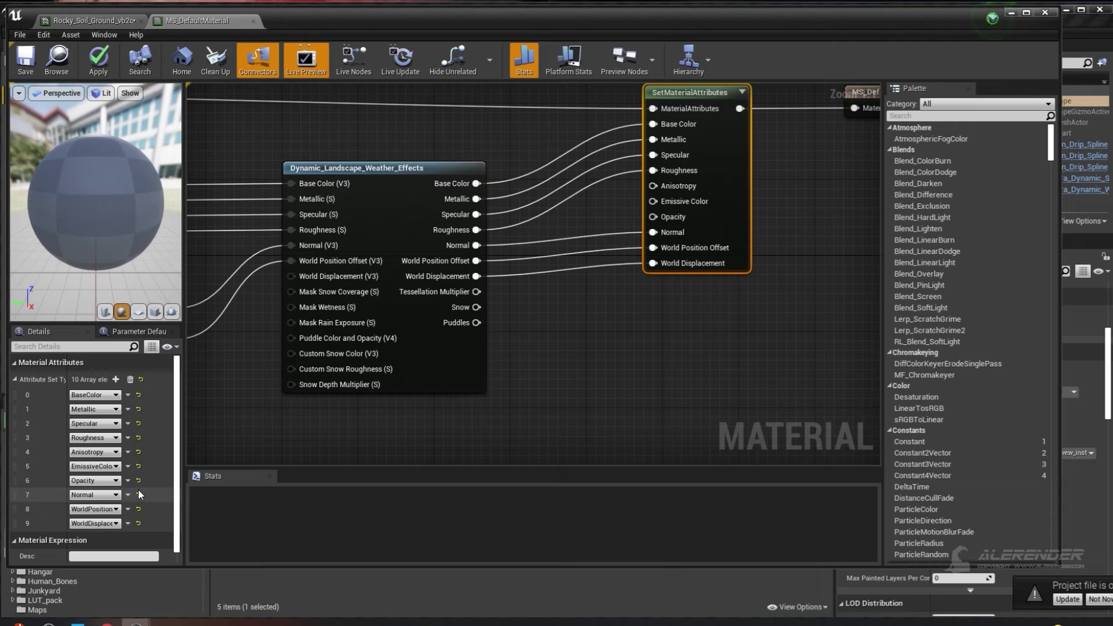
pyautogui.click(129, 482)
pyautogui.click(139, 506)
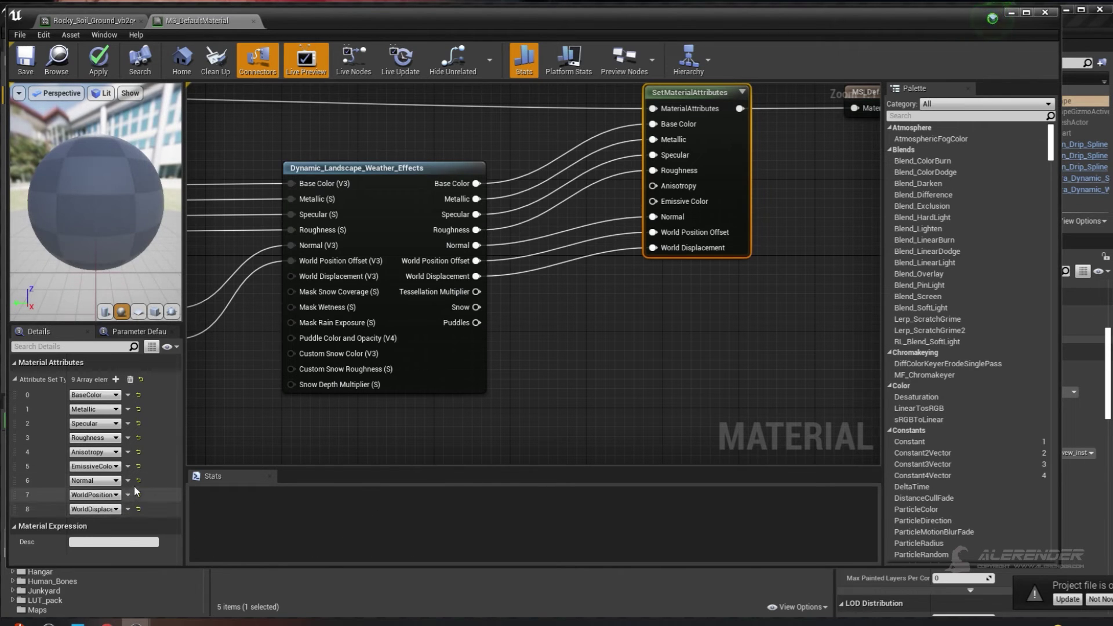
pyautogui.click(128, 467)
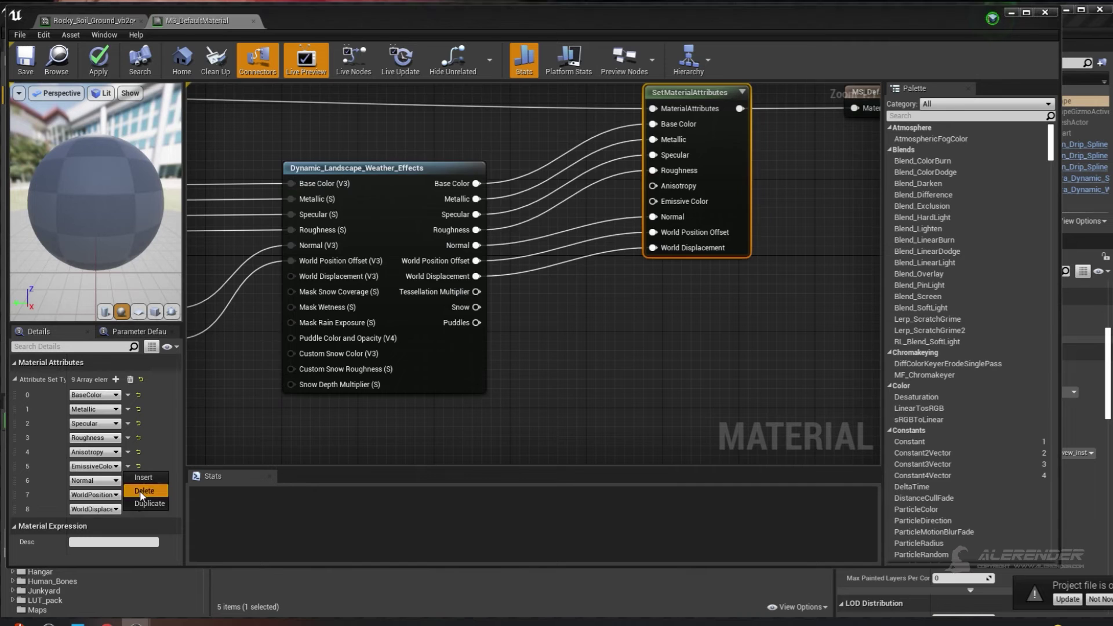
pyautogui.click(141, 490)
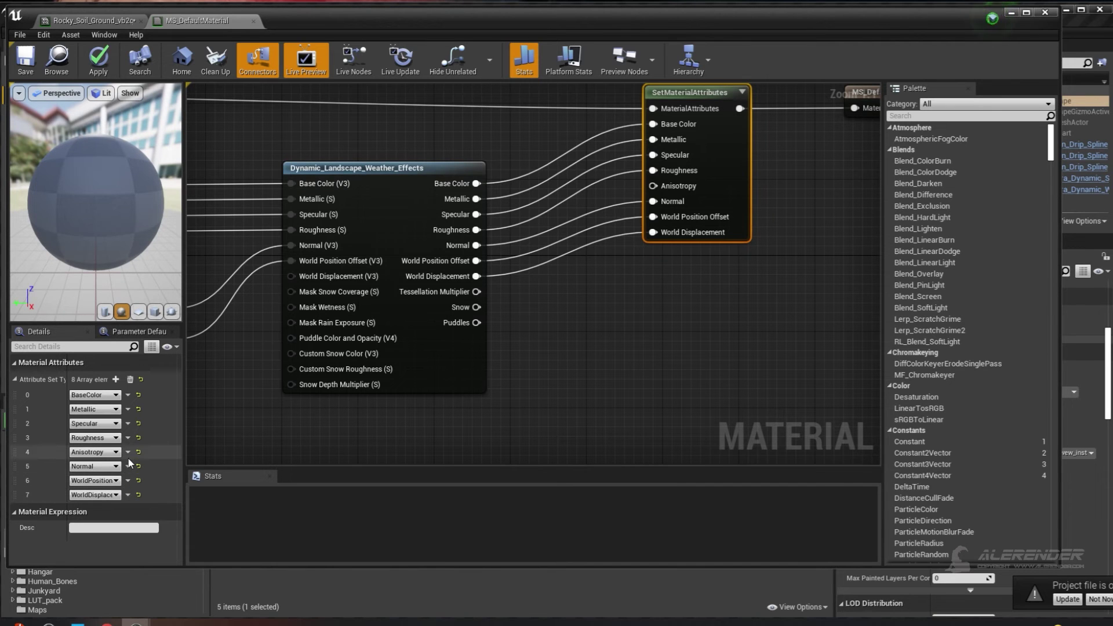
pyautogui.click(144, 476)
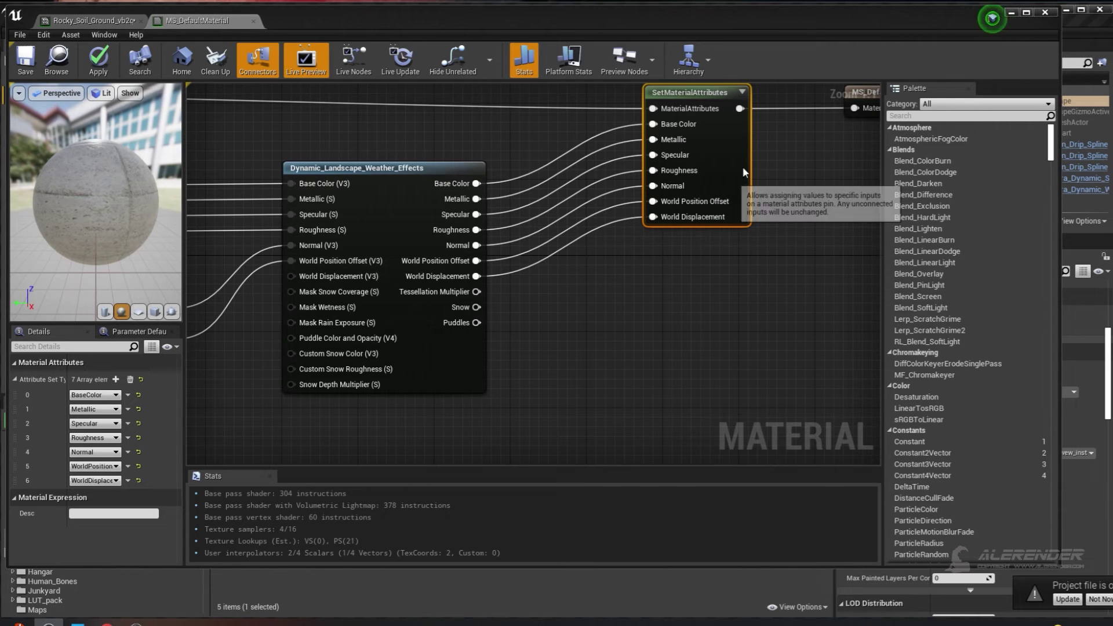
pyautogui.click(98, 61)
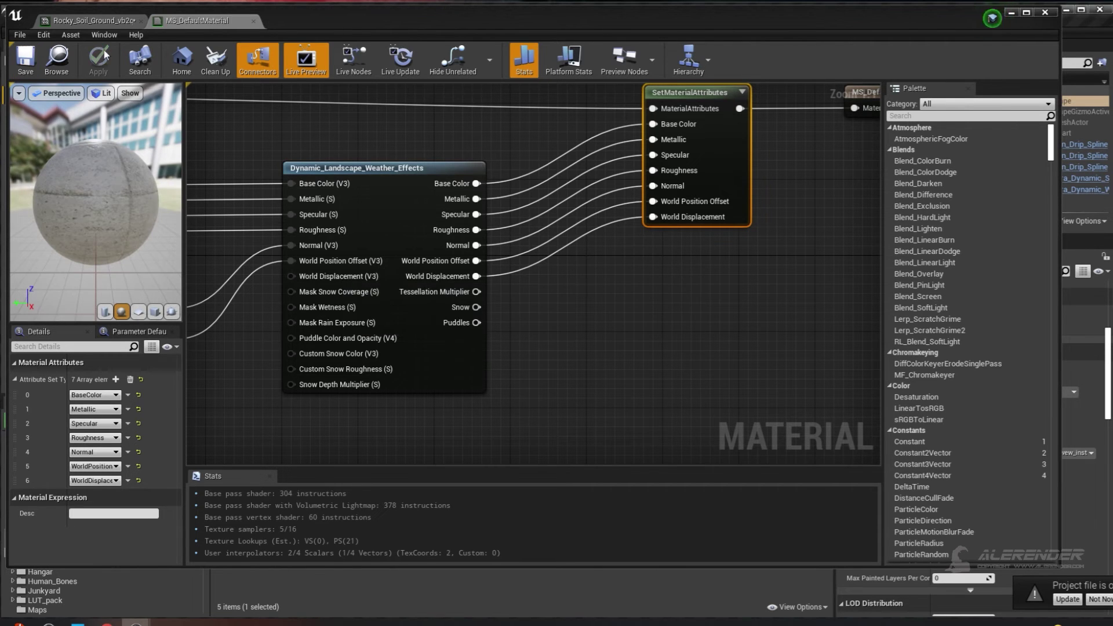
# Step: Close the material editor and enable Use Dynamic Material Instance on the Landscape
pyautogui.click(1044, 12)
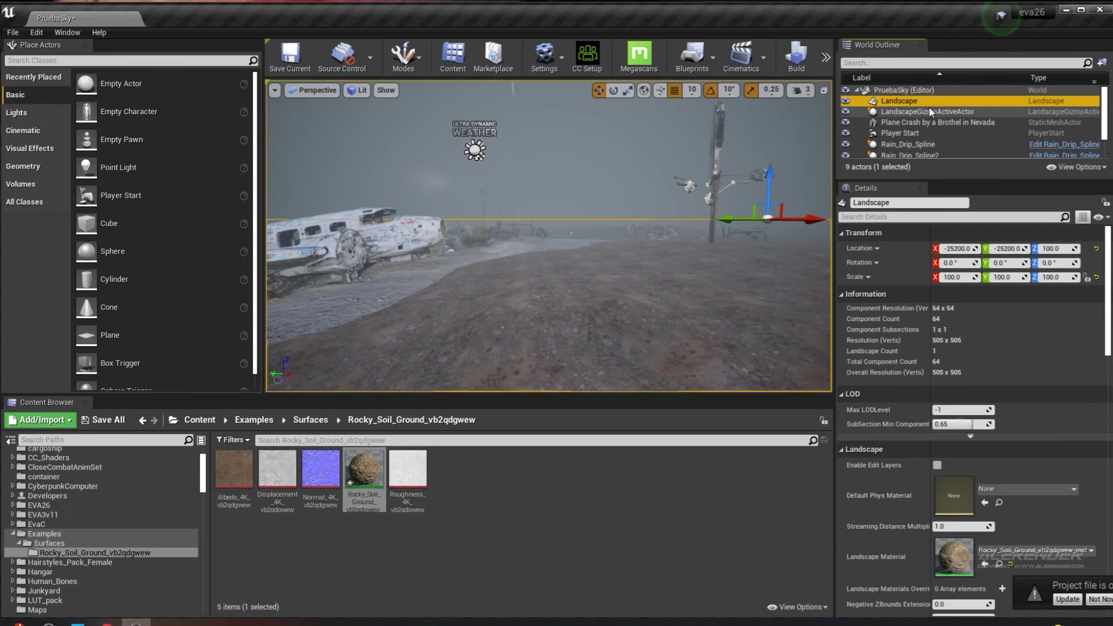
pyautogui.moveTo(1104, 284); pyautogui.dragTo(1108, 415)
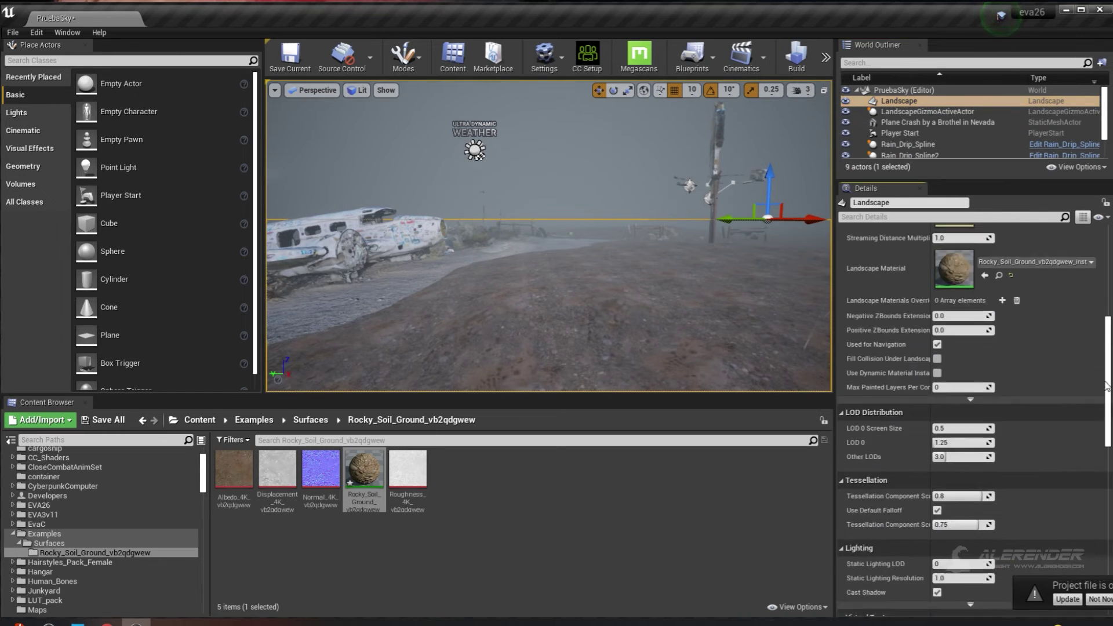
pyautogui.moveTo(1107, 415)
pyautogui.mouseDown()
pyautogui.moveTo(1079, 571)
pyautogui.moveTo(1093, 378)
pyautogui.mouseUp()
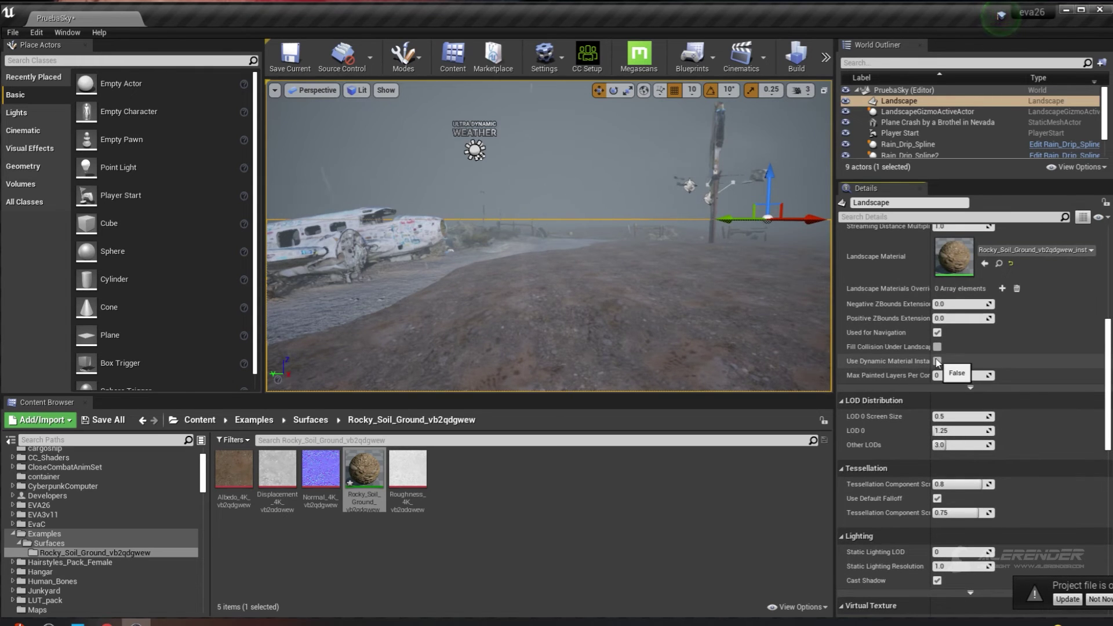
pyautogui.click(937, 362)
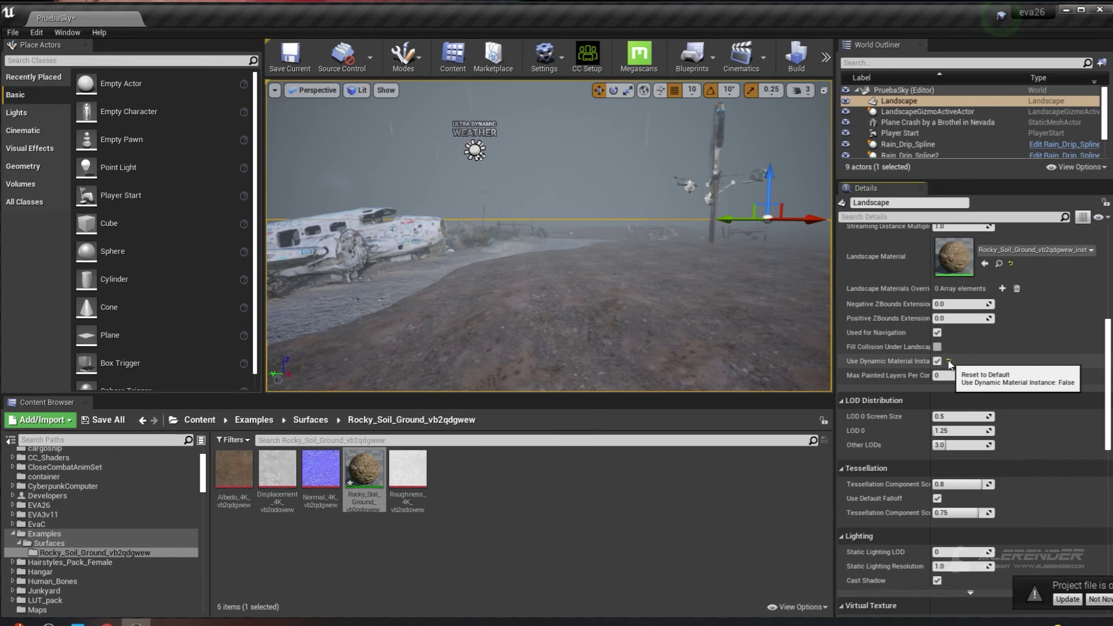
pyautogui.scroll(-3, 951, 139)
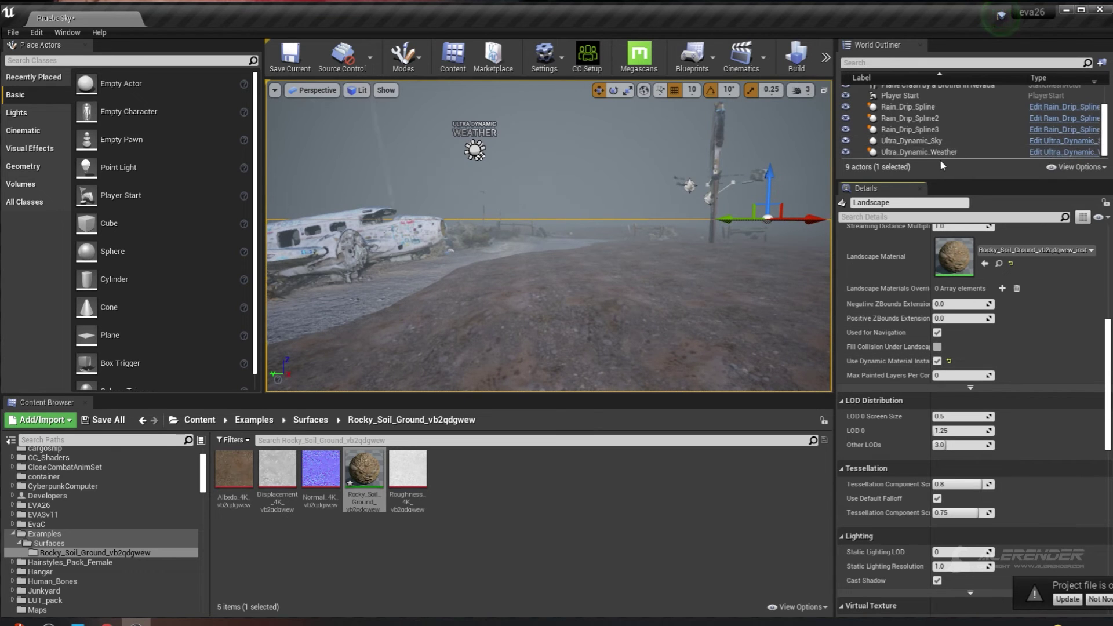
# Step: Tick Enable Dynamic Landscape on Ultra_Dynamic_Weather and enlarge the Outliner list
pyautogui.click(934, 151)
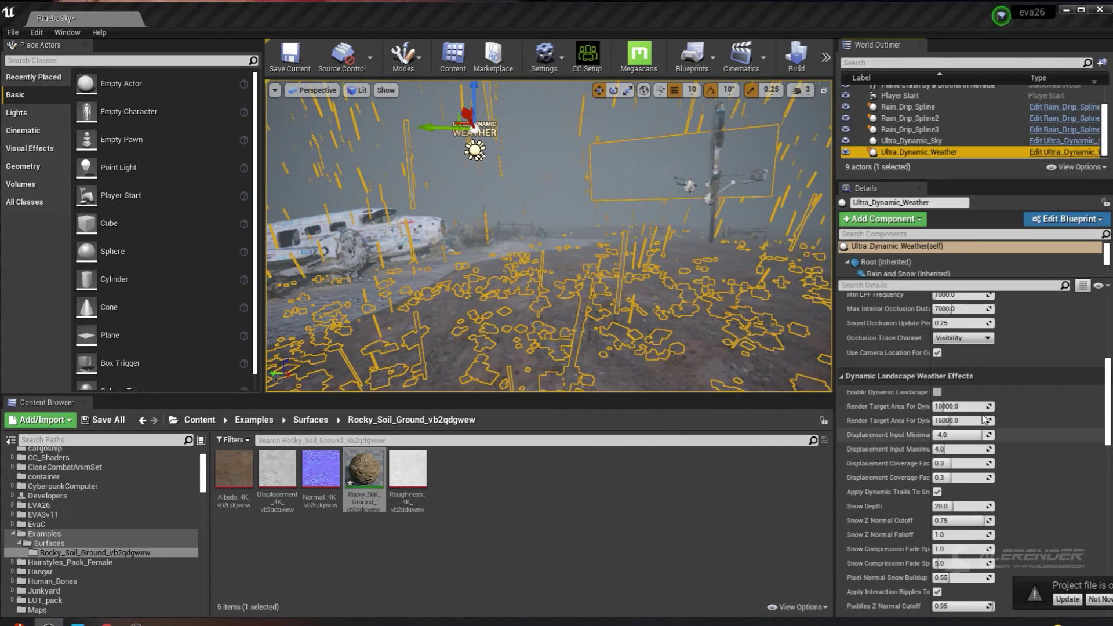
pyautogui.click(938, 393)
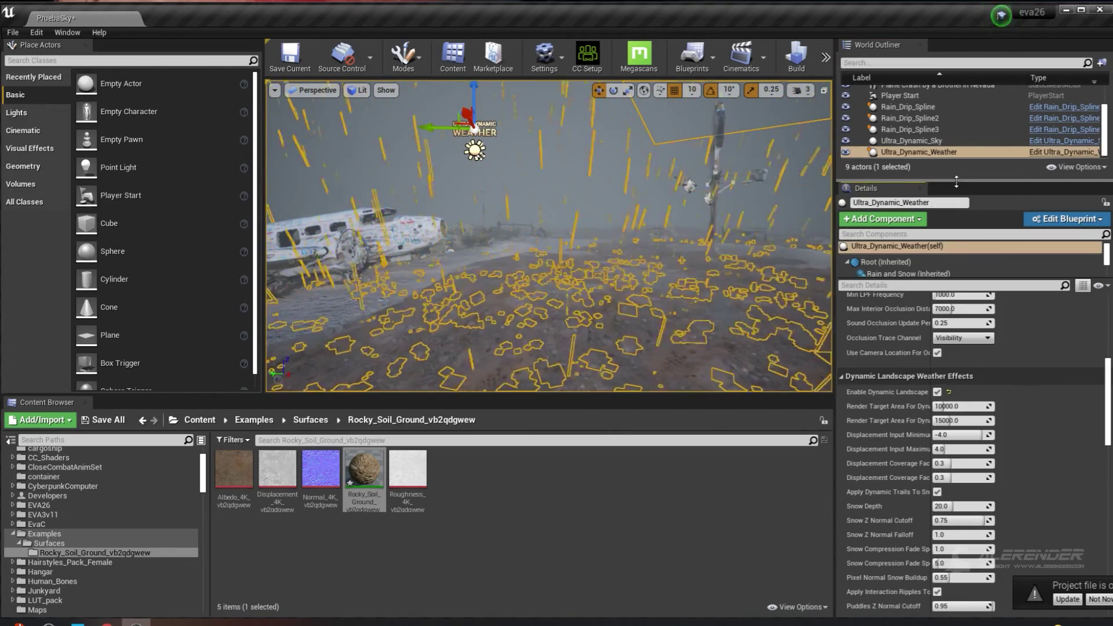
pyautogui.moveTo(955, 178); pyautogui.dragTo(928, 255)
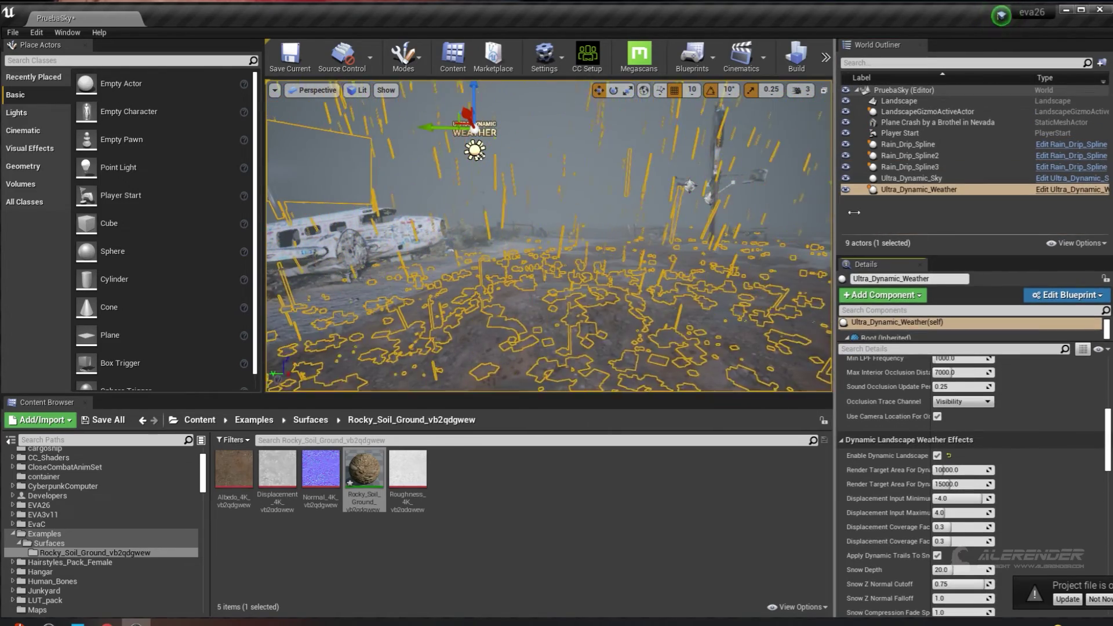
# Step: Widen the viewport, select the Landscape, and look around the wet, puddled ground
pyautogui.moveTo(835, 211); pyautogui.dragTo(1026, 211)
pyautogui.moveTo(673, 243)
pyautogui.mouseDown(button='right')
pyautogui.moveTo(672, 197)
pyautogui.moveTo(907, 194)
pyautogui.mouseUp(button='right')
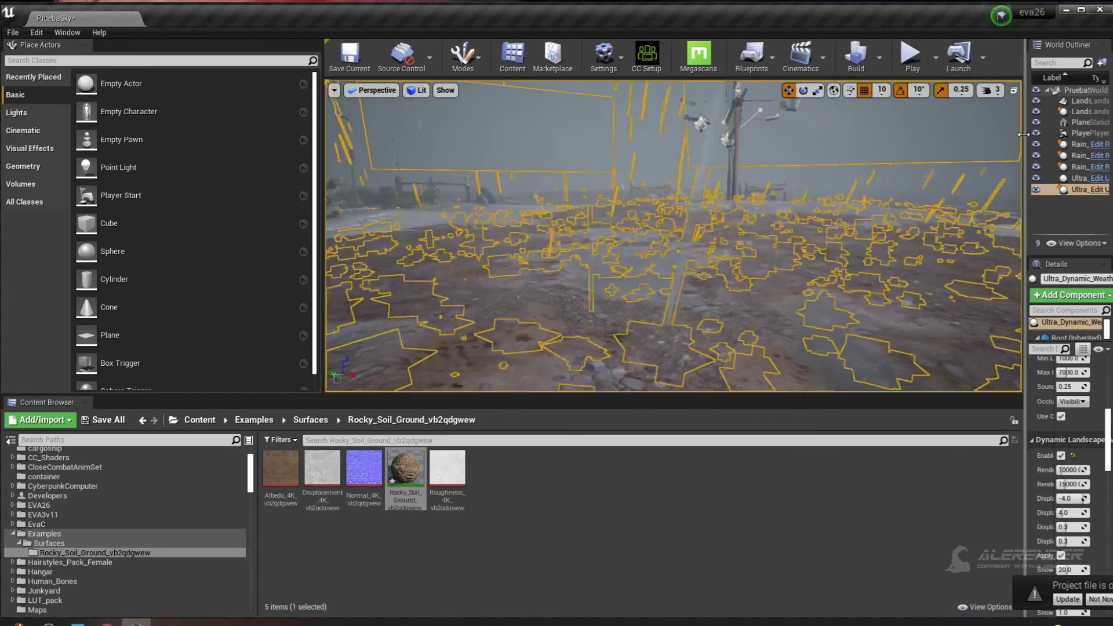
pyautogui.moveTo(1024, 136); pyautogui.dragTo(952, 135)
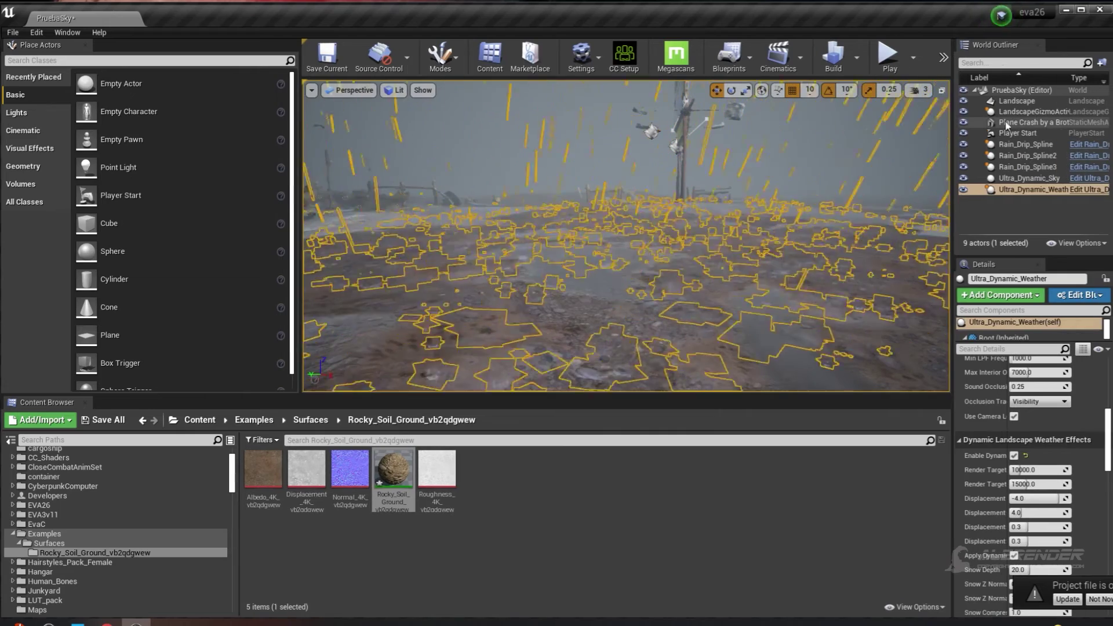
pyautogui.click(1023, 102)
pyautogui.moveTo(754, 232)
pyautogui.mouseDown(button='right')
pyautogui.moveTo(777, 221)
pyautogui.moveTo(754, 232)
pyautogui.moveTo(661, 228)
pyautogui.mouseUp(button='right')
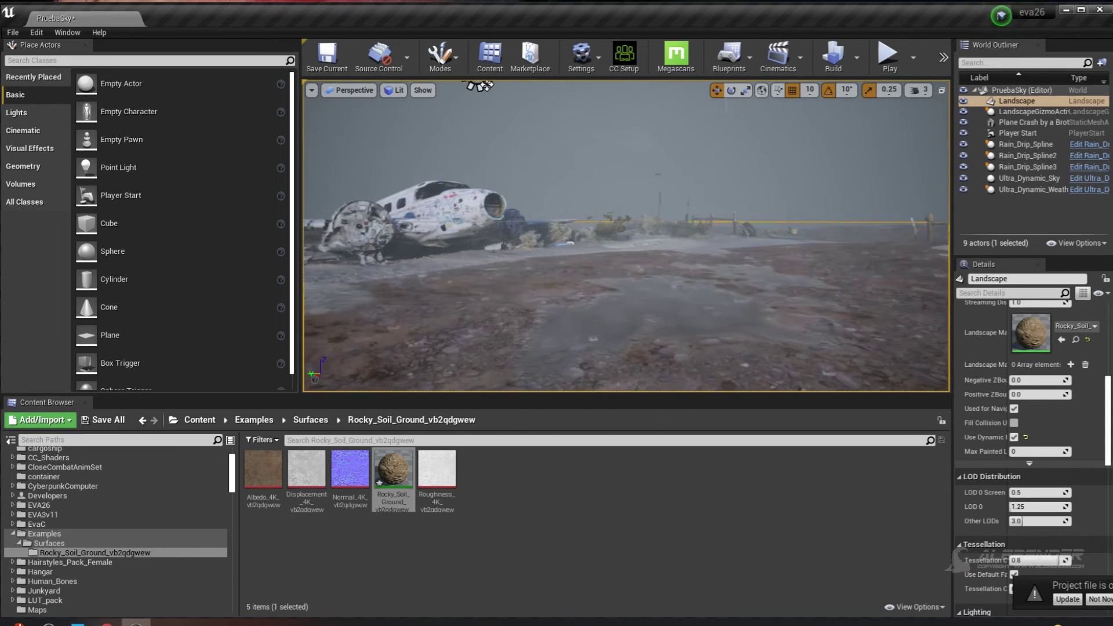
pyautogui.moveTo(580, 243); pyautogui.dragTo(696, 238, button='right')
pyautogui.moveTo(626, 232); pyautogui.dragTo(678, 223, button='right')
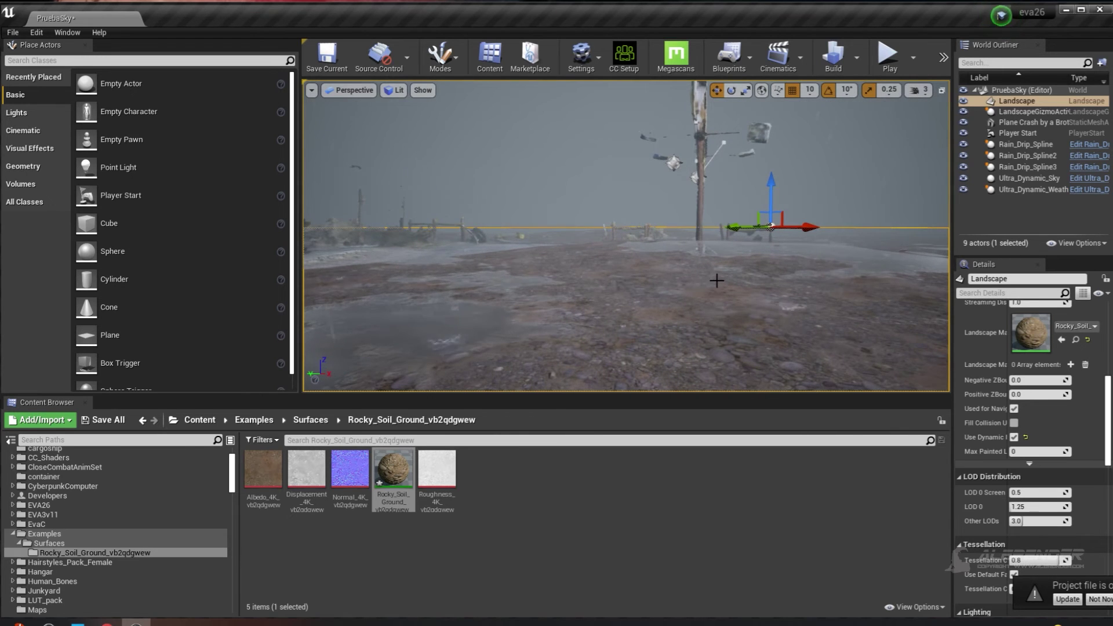
pyautogui.moveTo(717, 281); pyautogui.dragTo(649, 272, button='right')
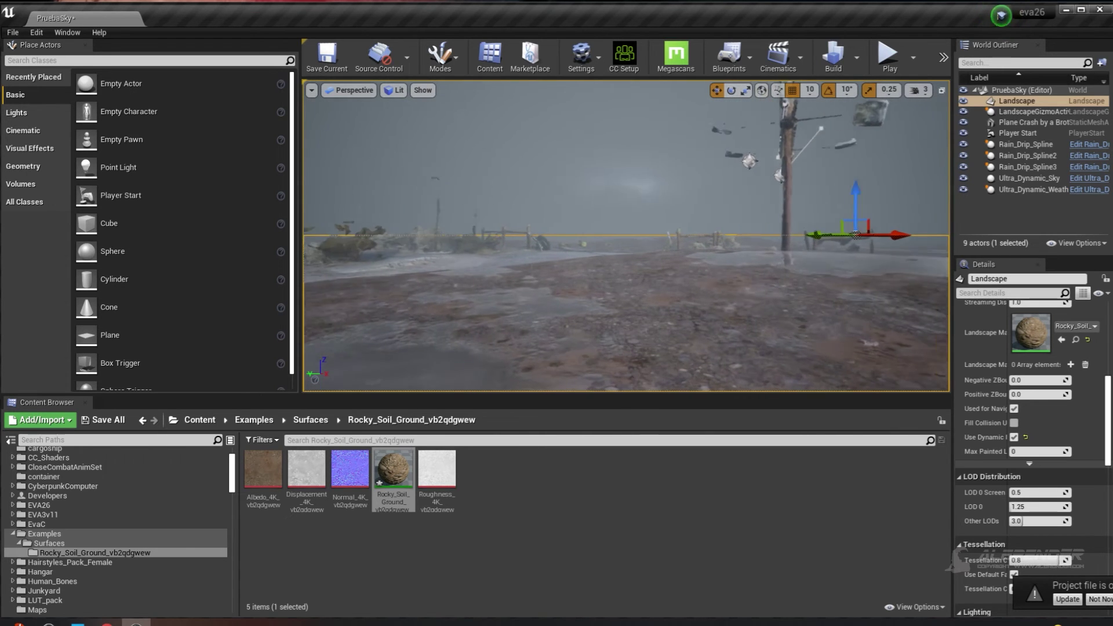
pyautogui.moveTo(626, 231); pyautogui.dragTo(522, 226, button='right')
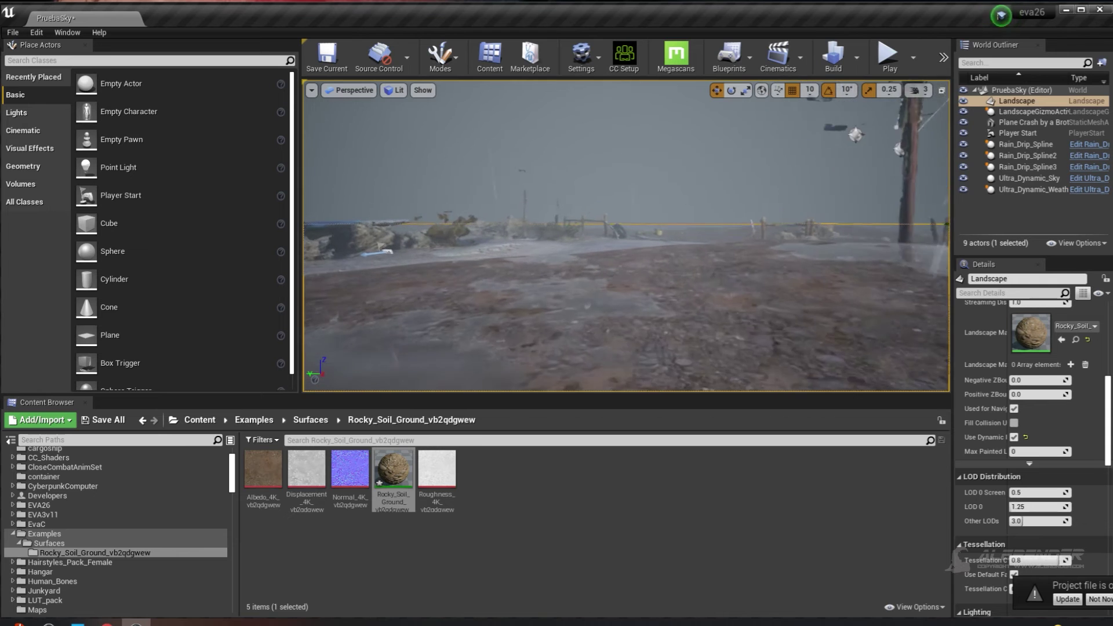
pyautogui.moveTo(626, 231); pyautogui.dragTo(556, 229, button='right')
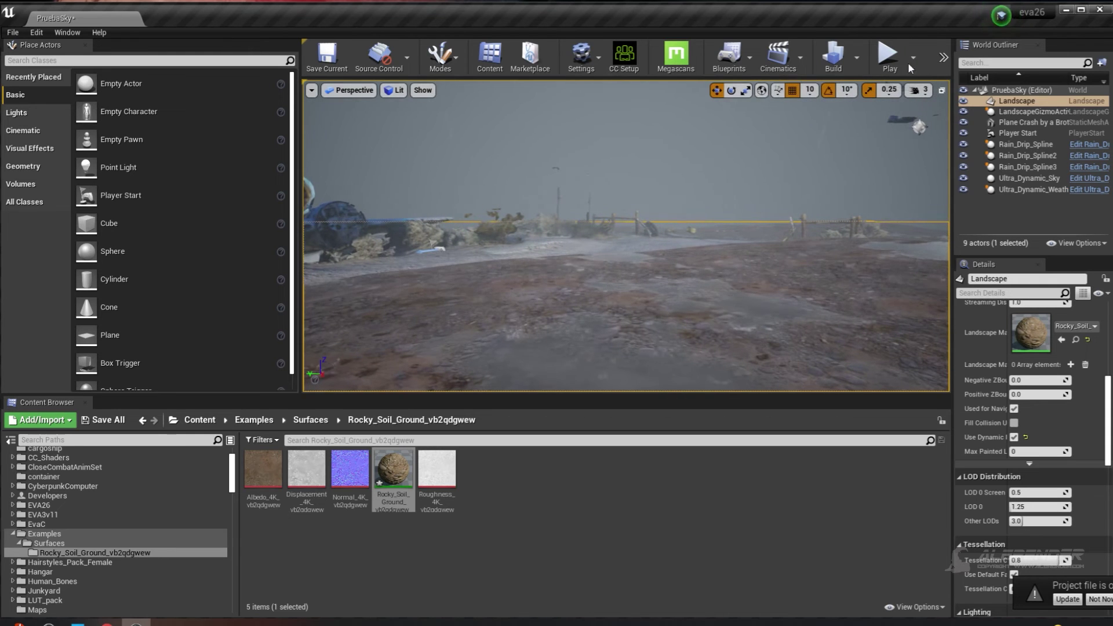
pyautogui.click(888, 58)
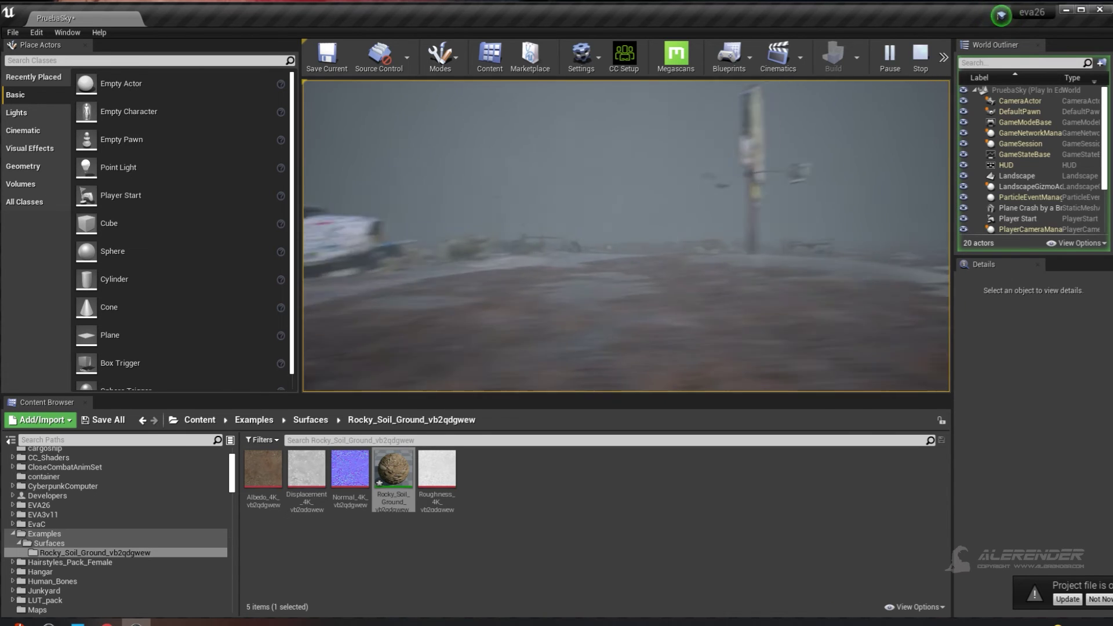
pyautogui.press('Escape')
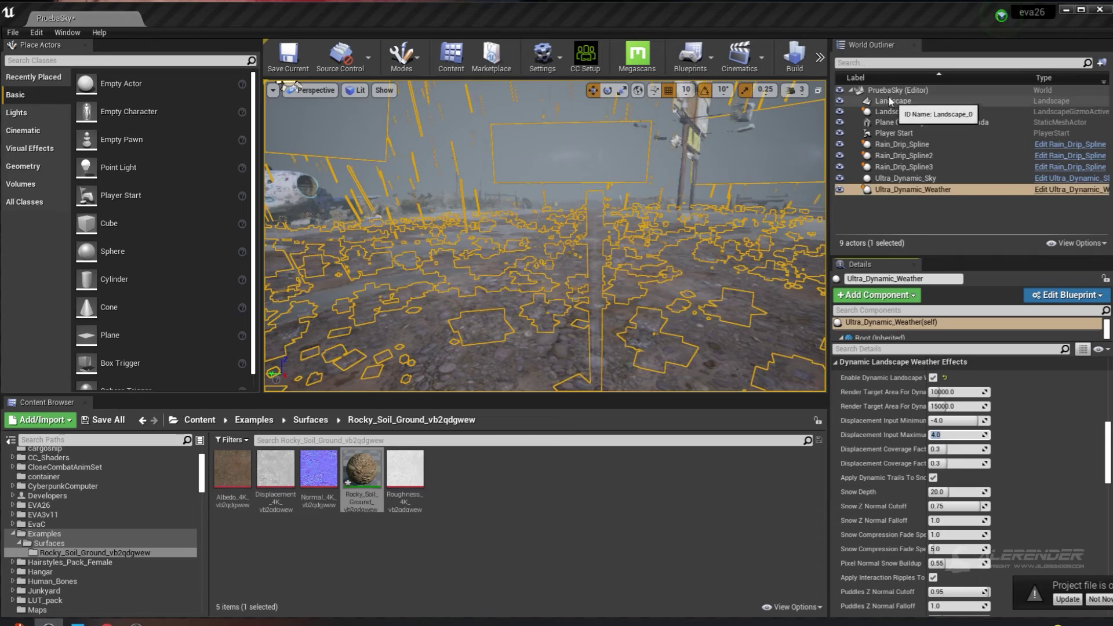
# Step: Try Displacement Input Maximum values of 10 and then 15 on Ultra_Dynamic_Weather
pyautogui.press('Escape')
pyautogui.moveTo(626, 215); pyautogui.dragTo(626, 215, button='right')
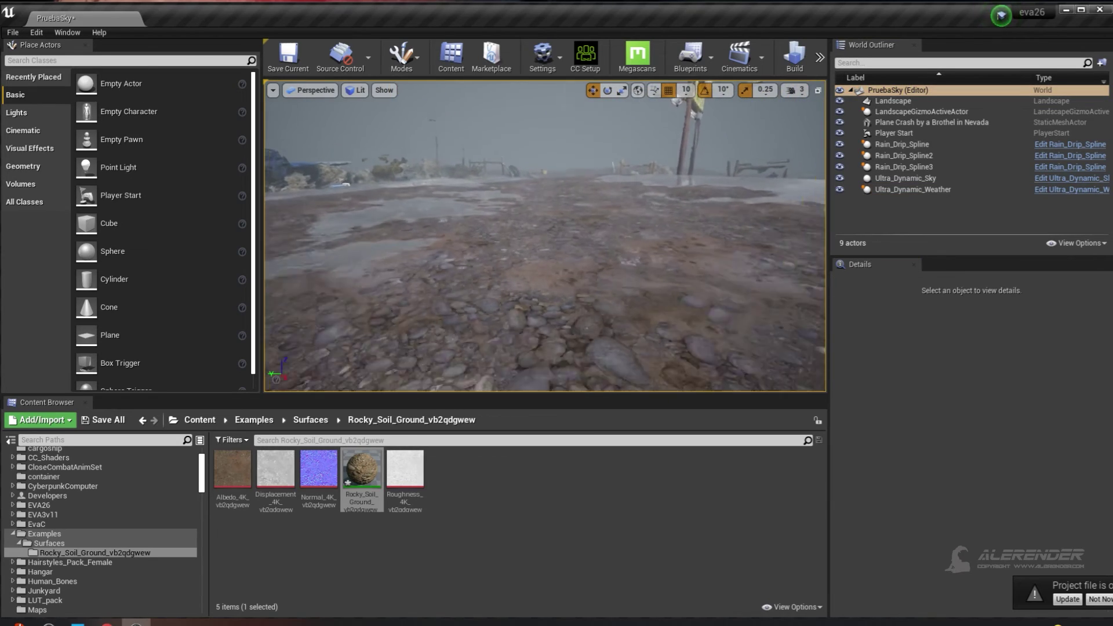
pyautogui.click(940, 190)
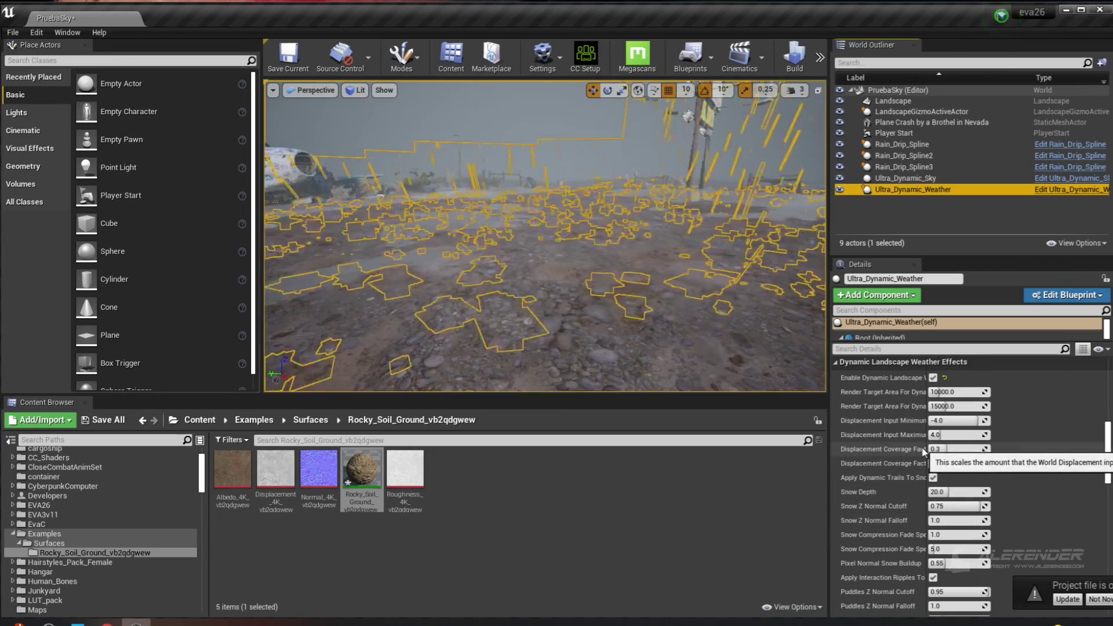
pyautogui.click(939, 436)
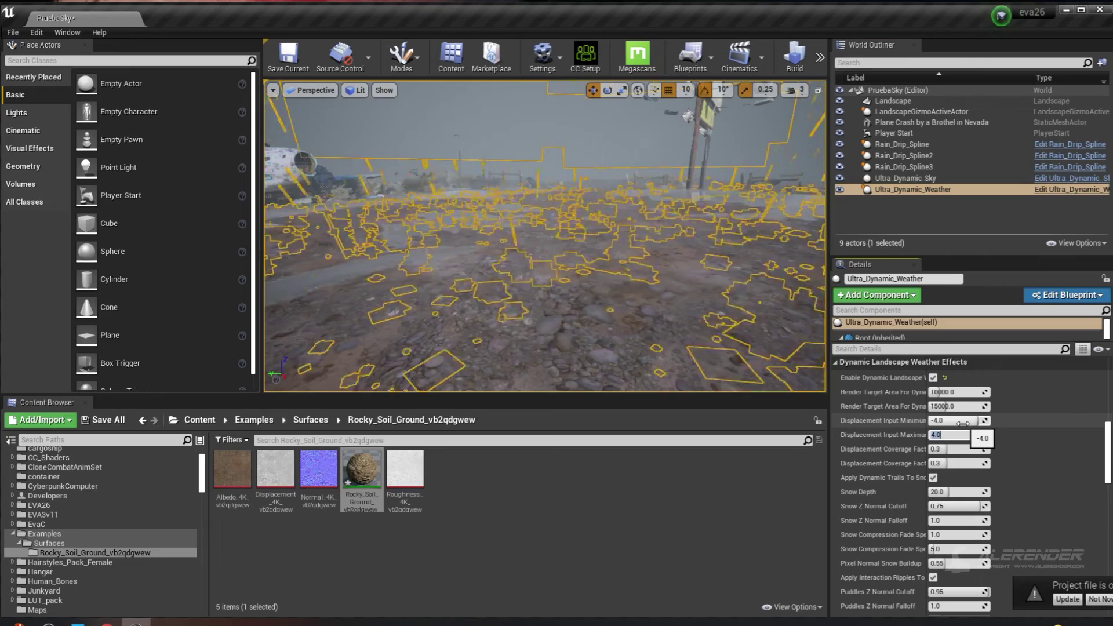
pyautogui.write('10')
pyautogui.press('Return')
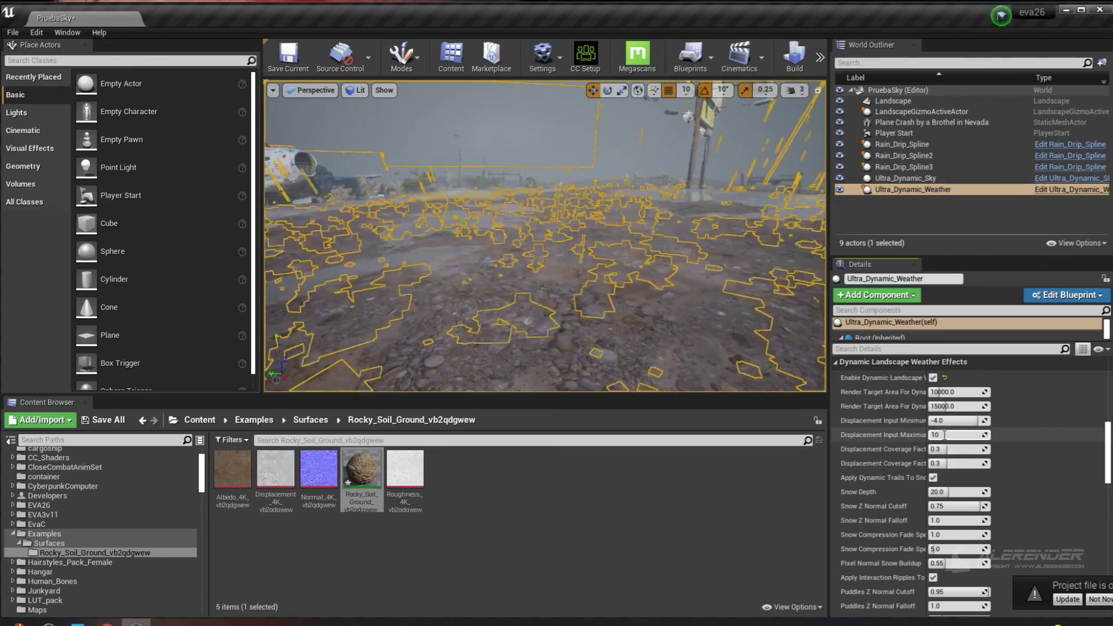
pyautogui.write('15')
pyautogui.press('Return')
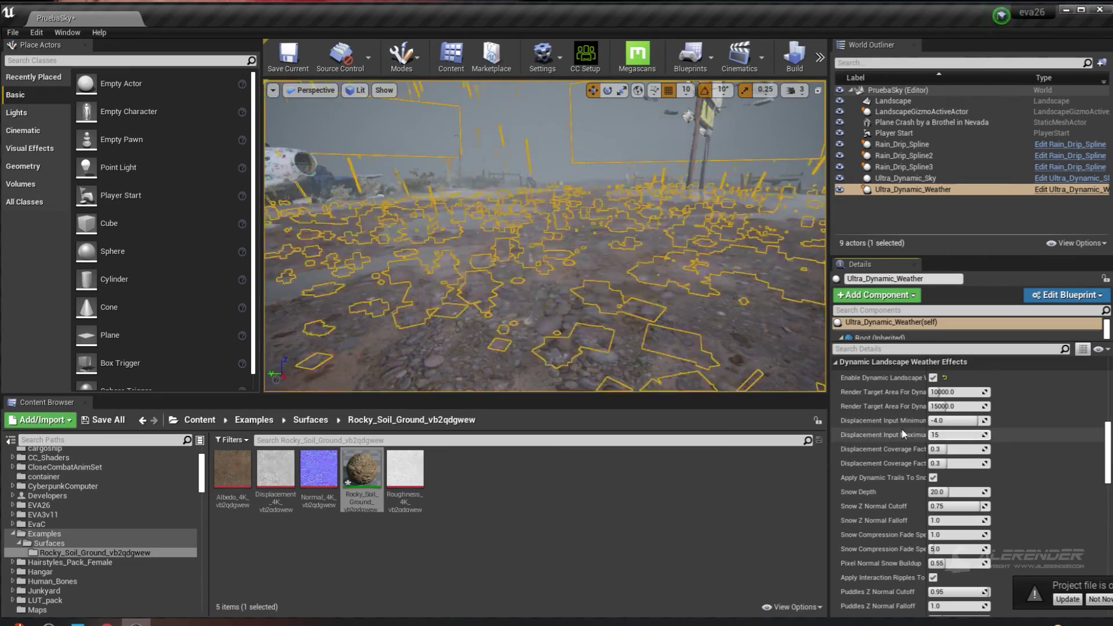
# Step: Lower Ultra_Dynamic_Weather's Displacement Input Maximum to 6.0
pyautogui.click(921, 111)
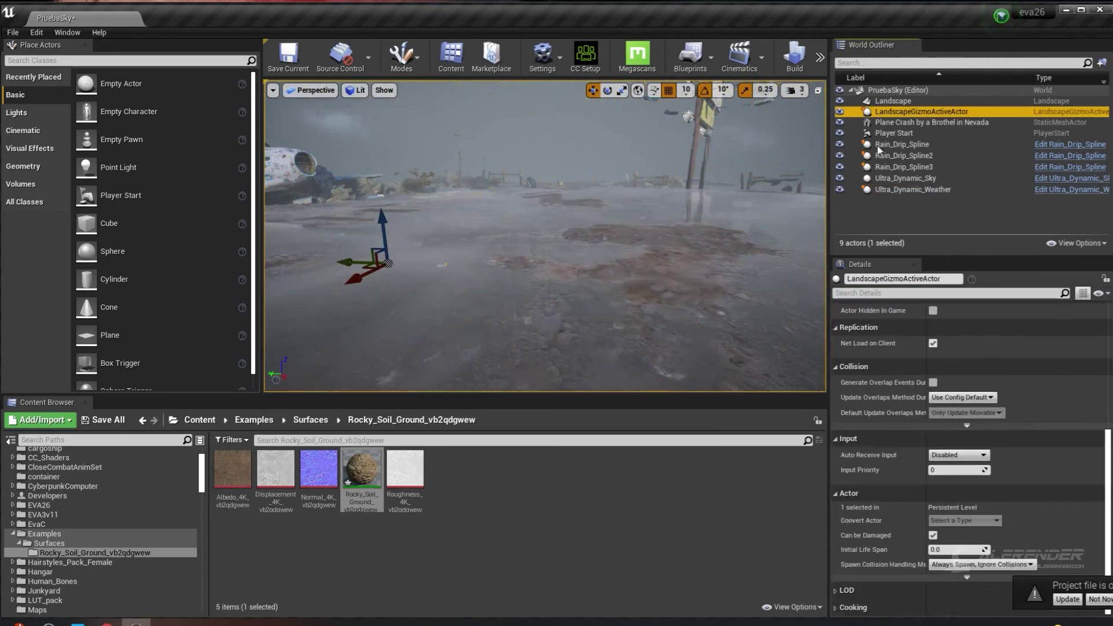
pyautogui.moveTo(267, 98); pyautogui.dragTo(255, 87, button='right')
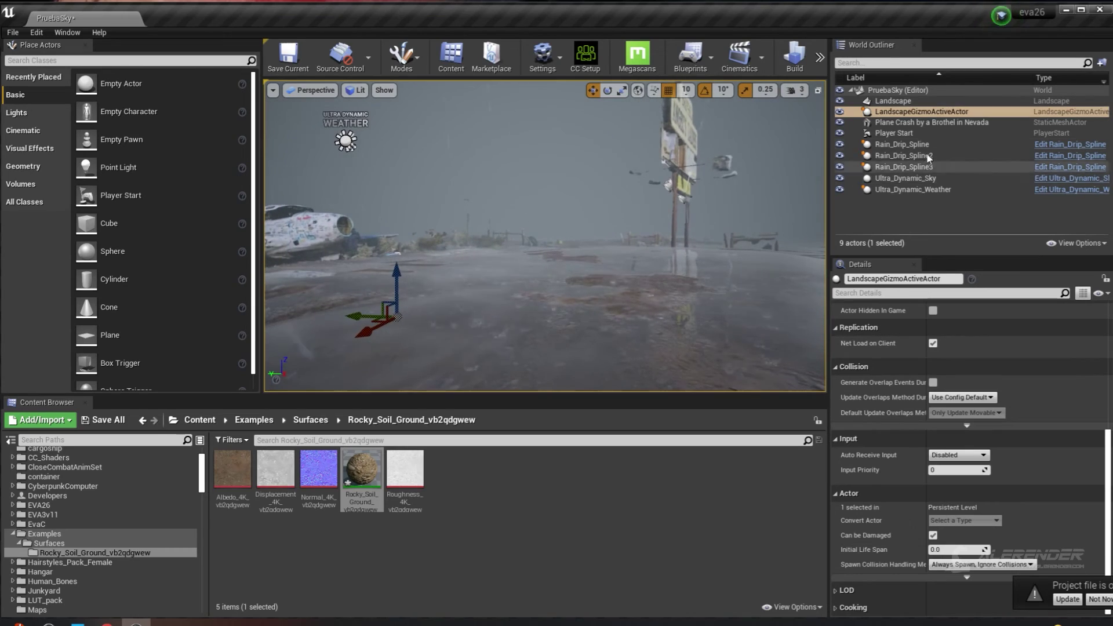
pyautogui.click(907, 190)
pyautogui.scroll(-1, 971, 516)
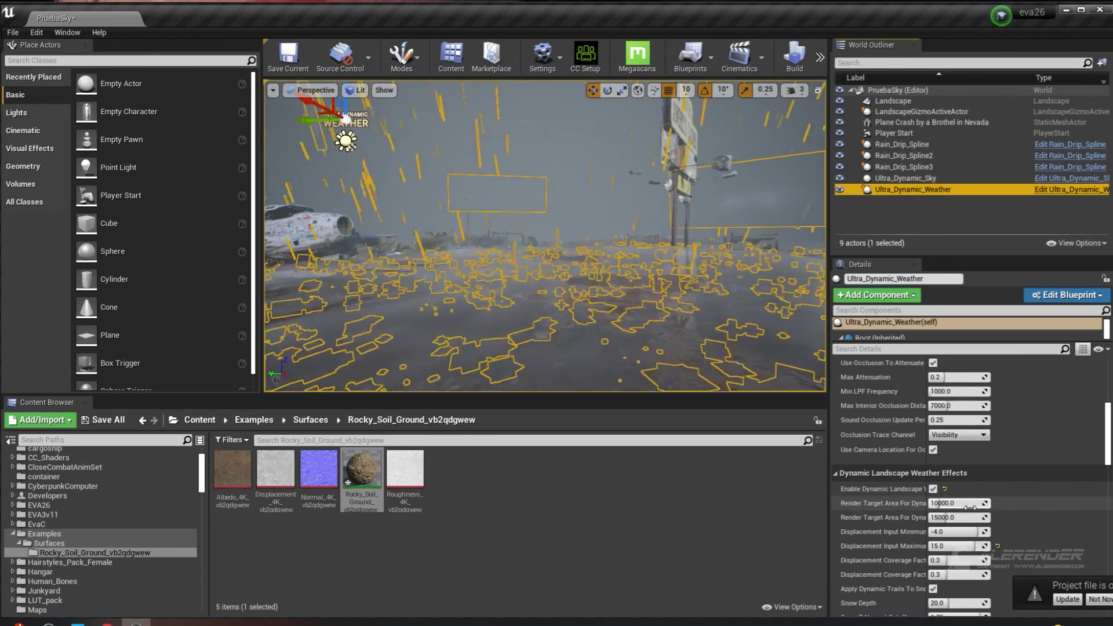
pyautogui.click(959, 543)
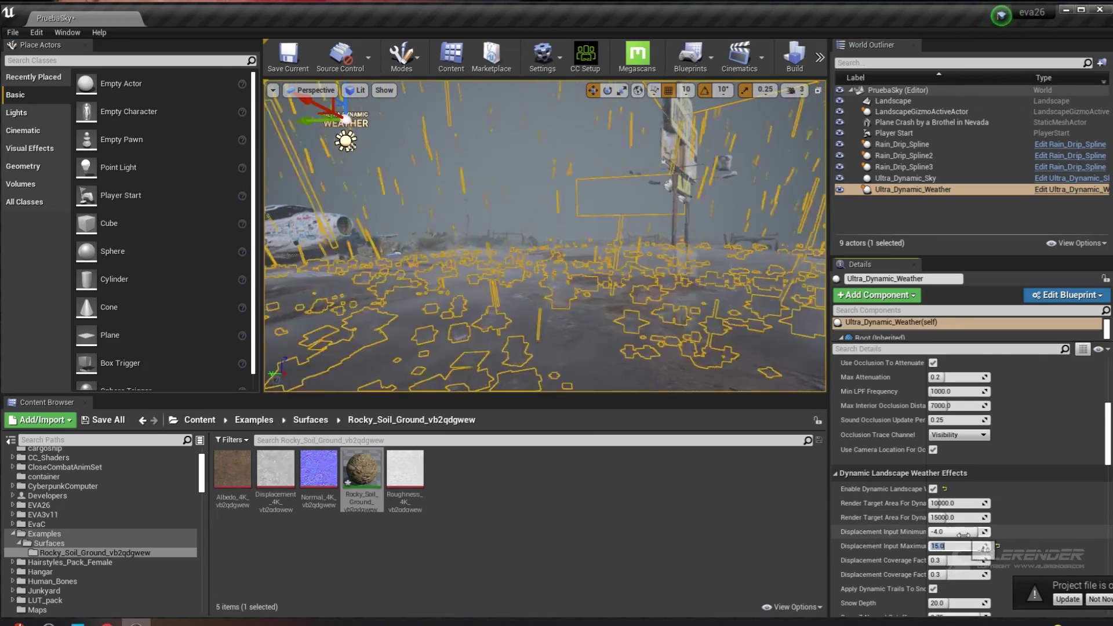
pyautogui.write('6.0')
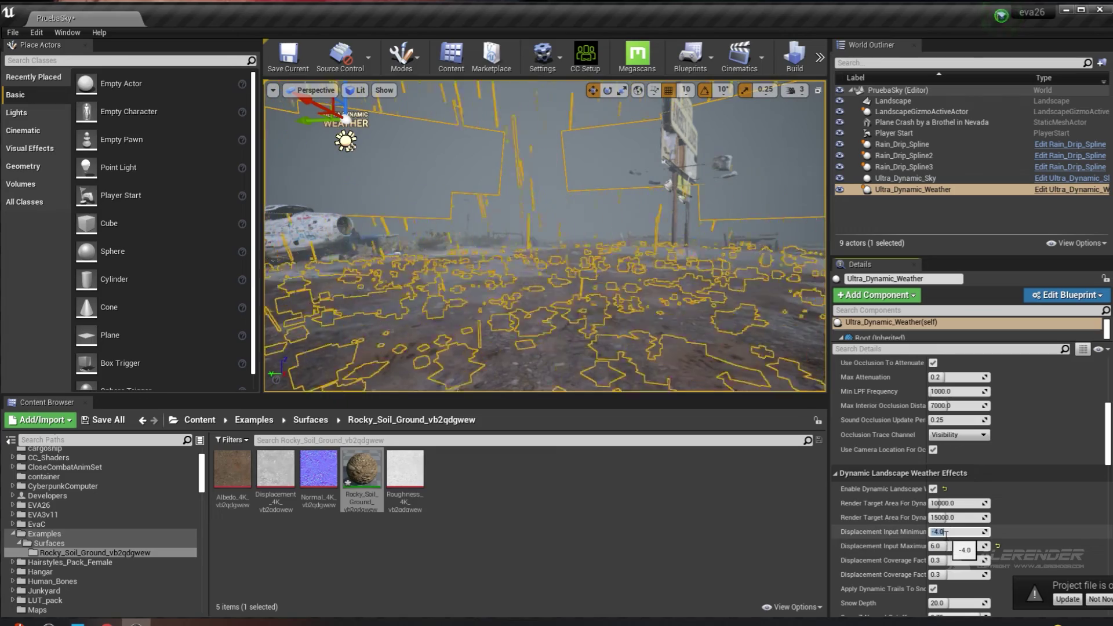
pyautogui.click(949, 101)
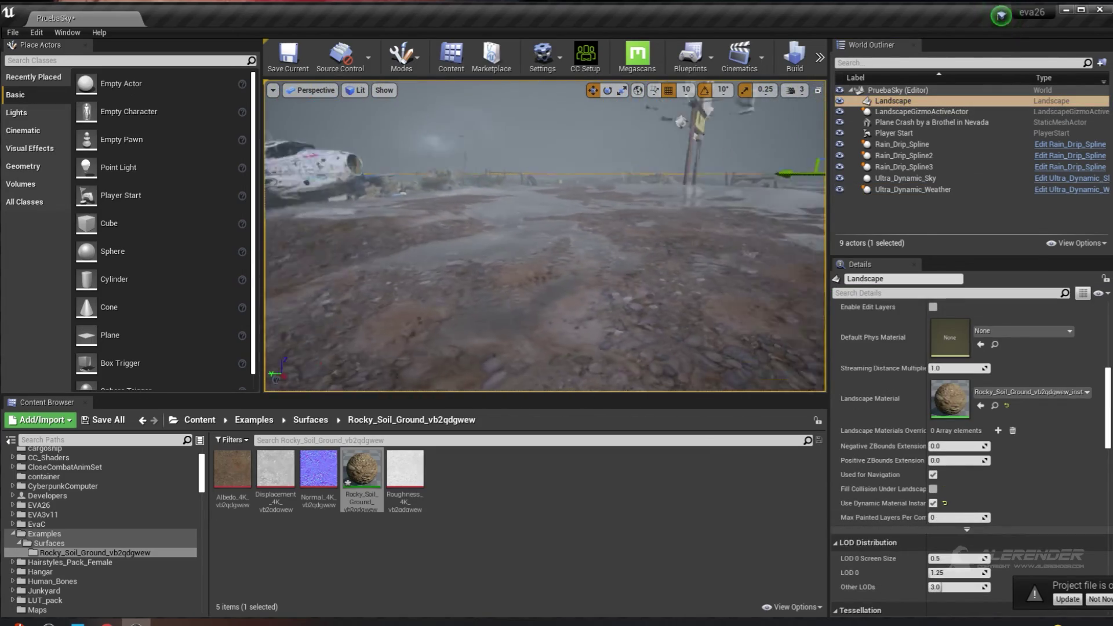
# Step: Set Lightning Flash Interval (Max) to 0.3 and play-test the storm around the crashed plane
pyautogui.click(913, 190)
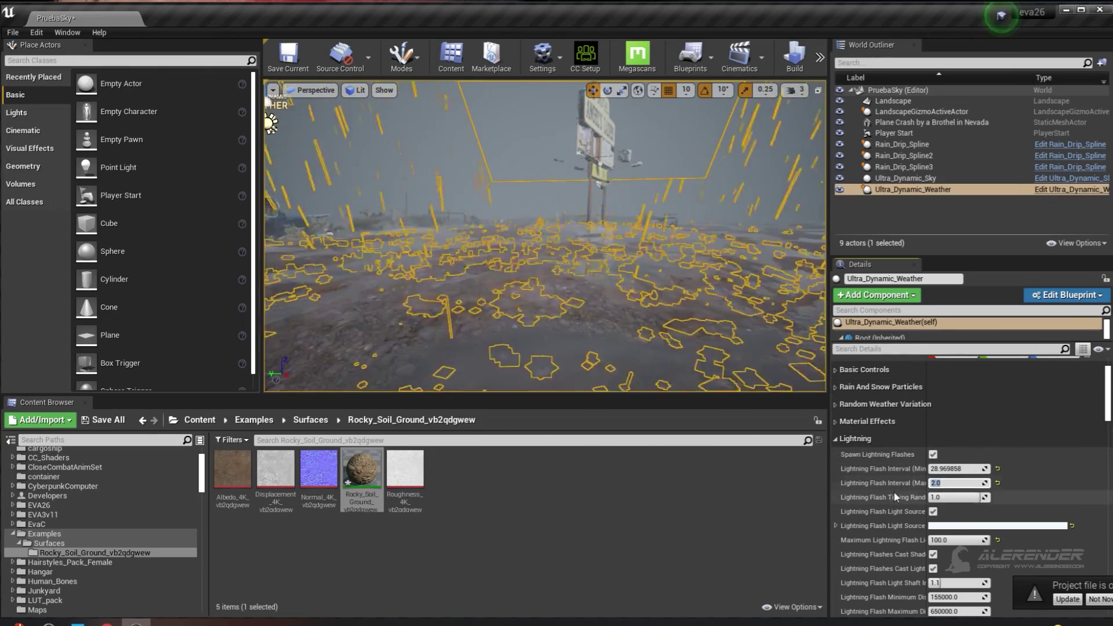
pyautogui.write('0.3')
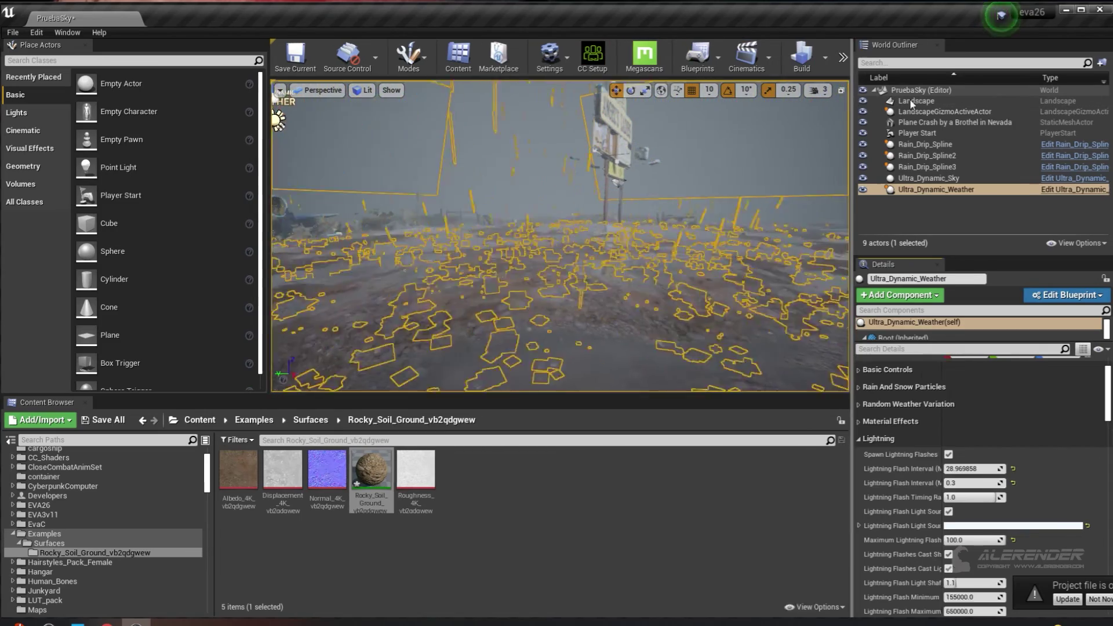
pyautogui.moveTo(828, 97); pyautogui.dragTo(932, 98)
pyautogui.click(881, 60)
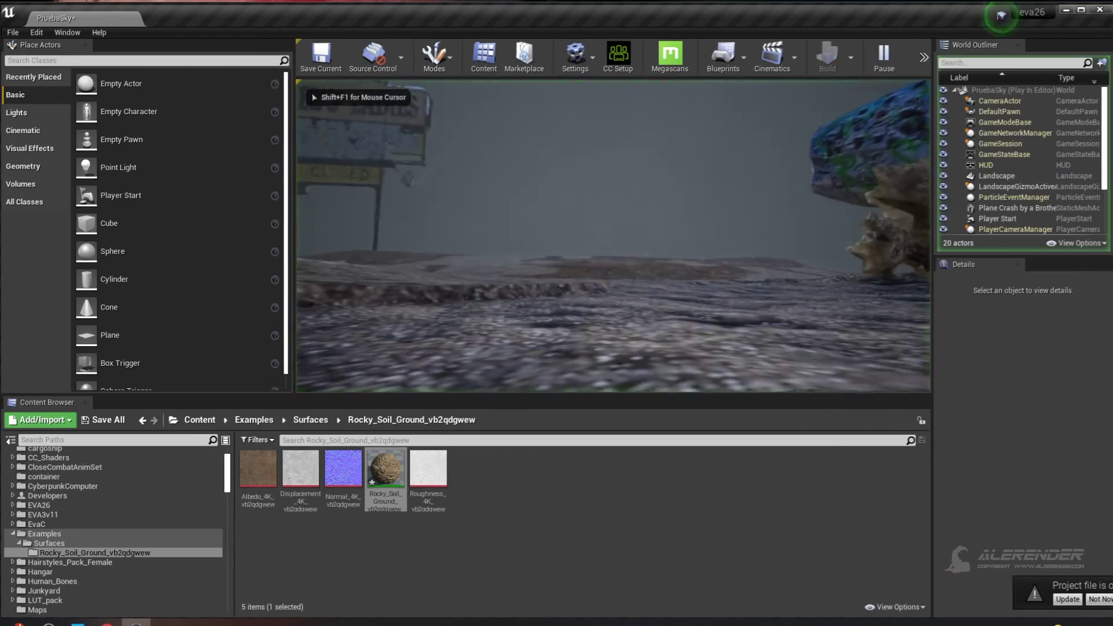
pyautogui.moveTo(613, 235)
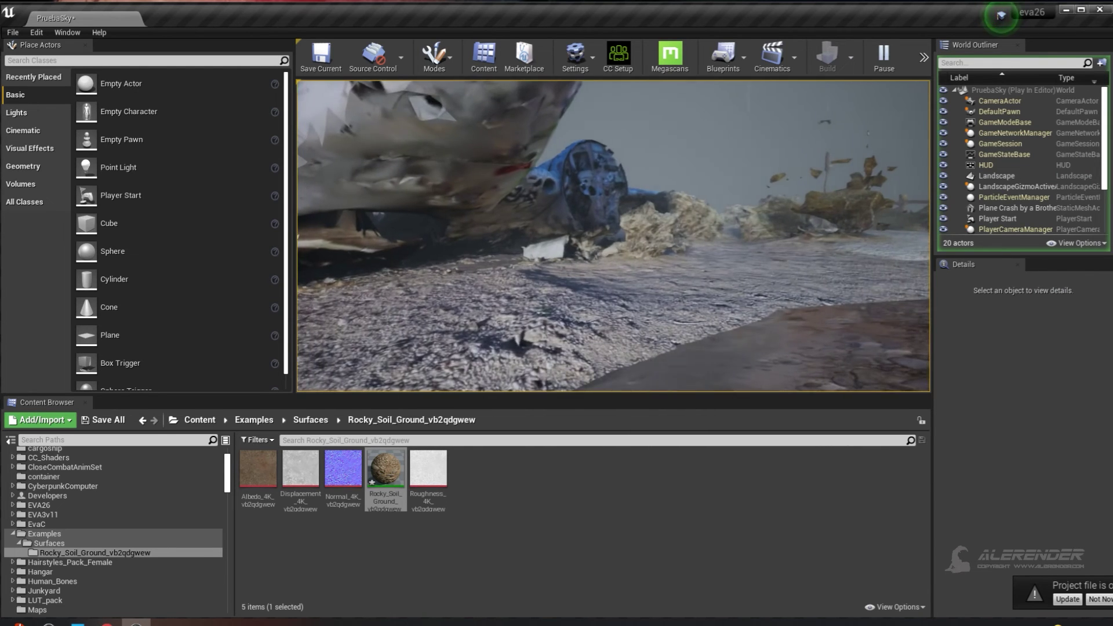
pyautogui.press('s')
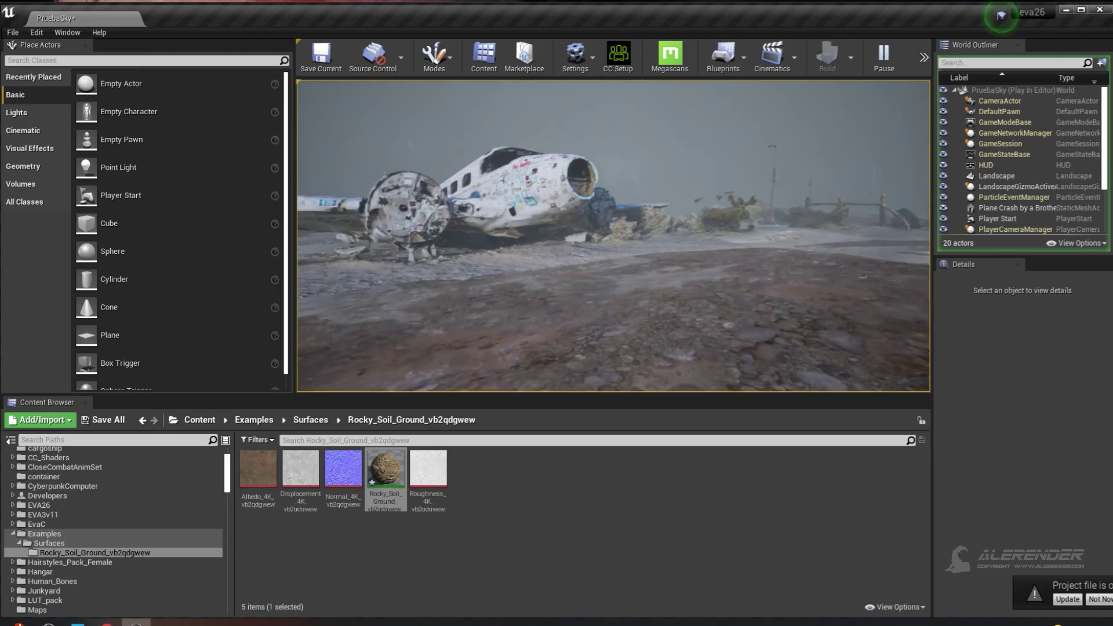
pyautogui.press('Escape')
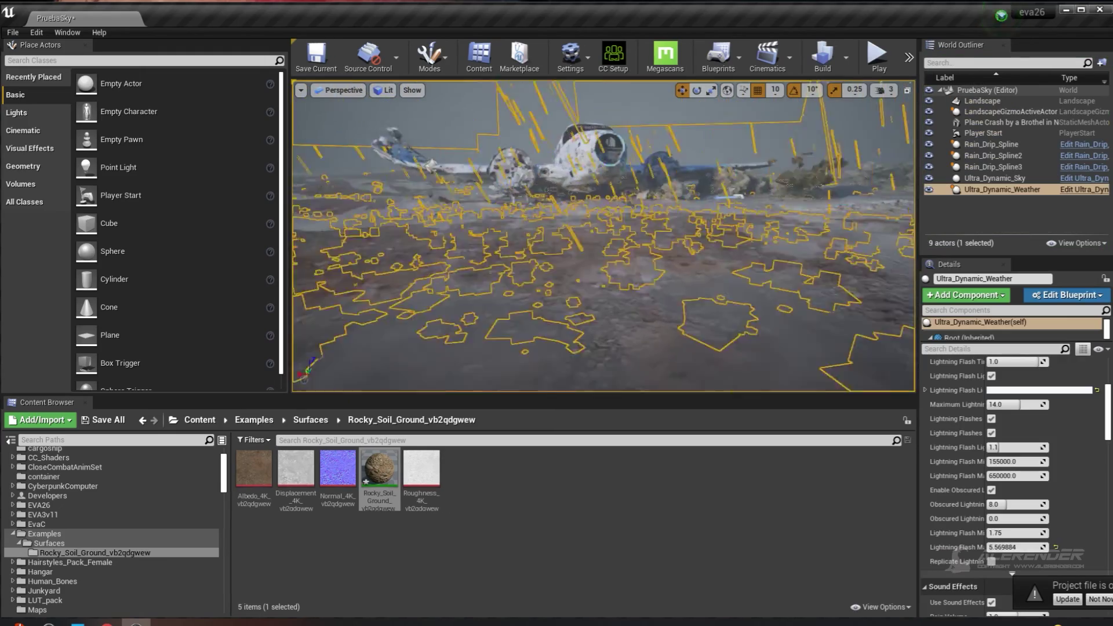
# Step: Choose the snow preset in Ultra_Dynamic_Weather's Basic Controls Weather Type
pyautogui.moveTo(603, 238); pyautogui.dragTo(655, 229, button='right')
pyautogui.moveTo(545, 256); pyautogui.dragTo(476, 255, button='right')
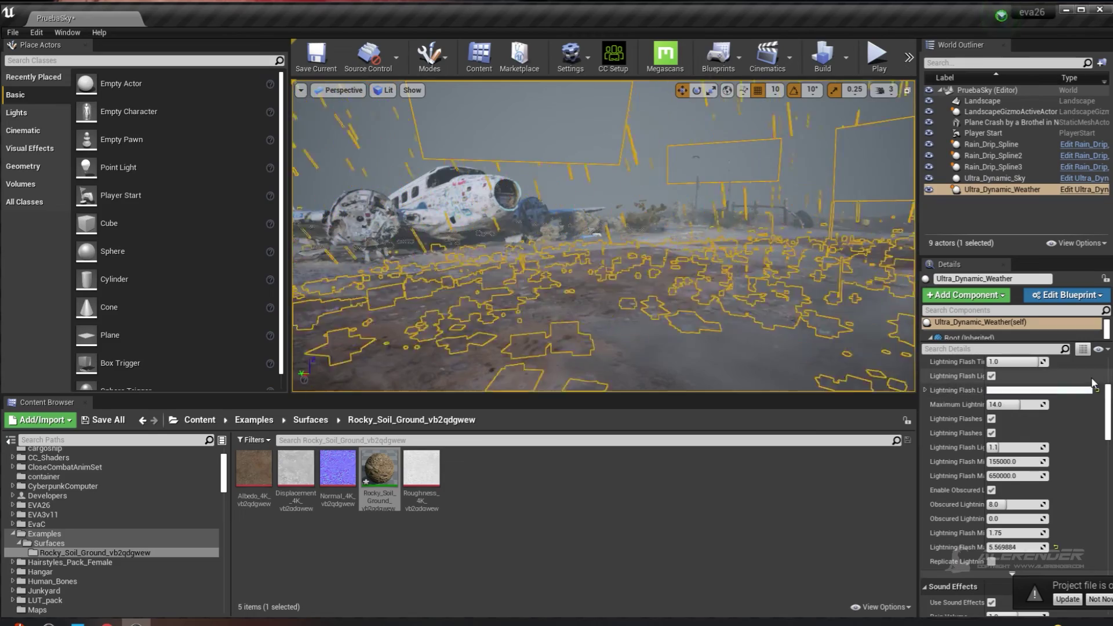
pyautogui.scroll(5, 1077, 390)
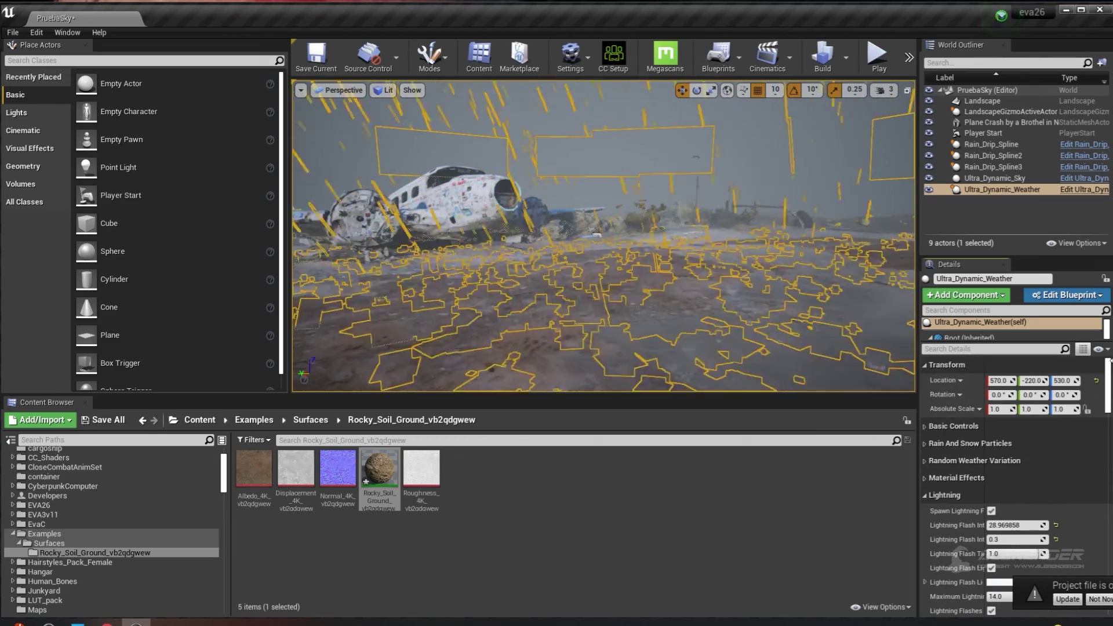
pyautogui.click(1002, 190)
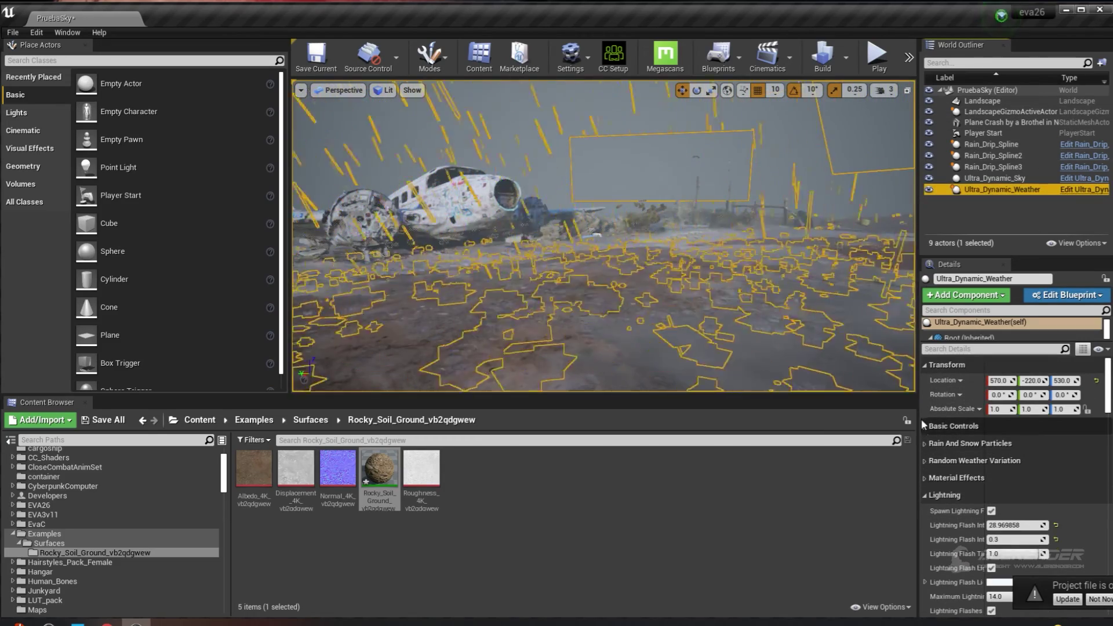
pyautogui.click(925, 426)
pyautogui.click(1031, 443)
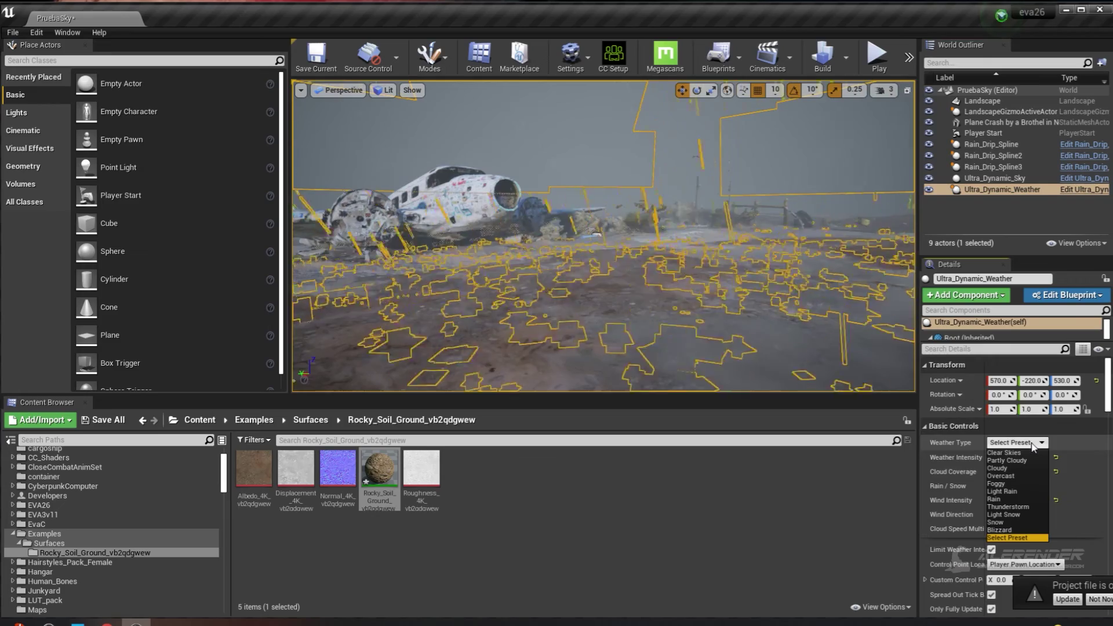
pyautogui.click(998, 529)
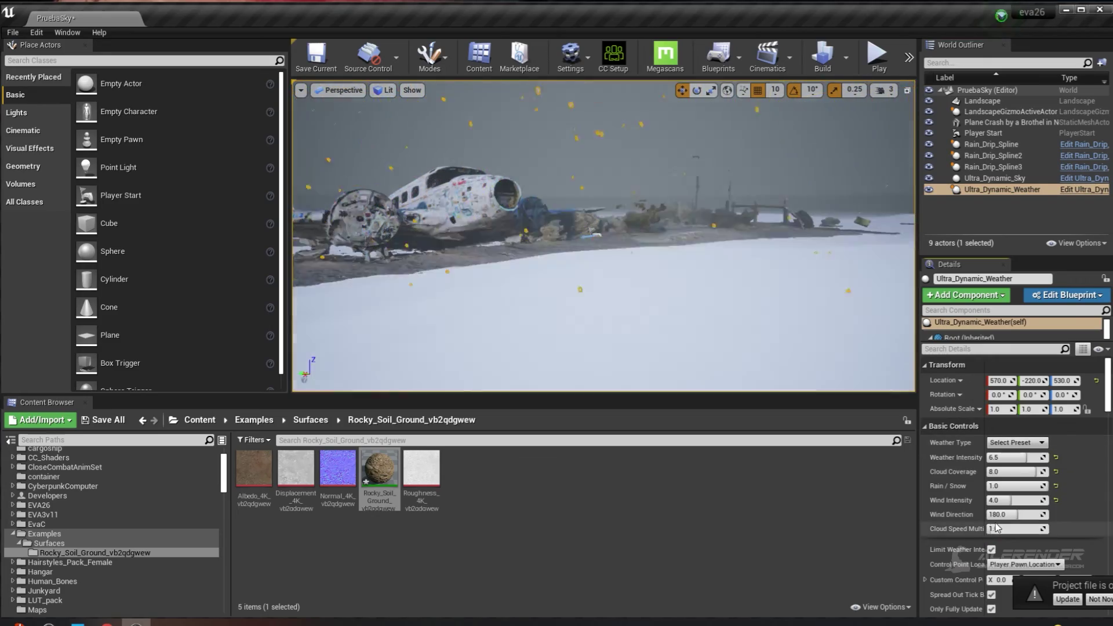
# Step: Frame the crashed plane and start Play to watch the snowfall
pyautogui.moveTo(809, 249)
pyautogui.mouseDown(button='right')
pyautogui.moveTo(840, 220)
pyautogui.moveTo(904, 220)
pyautogui.moveTo(788, 220)
pyautogui.mouseUp(button='right')
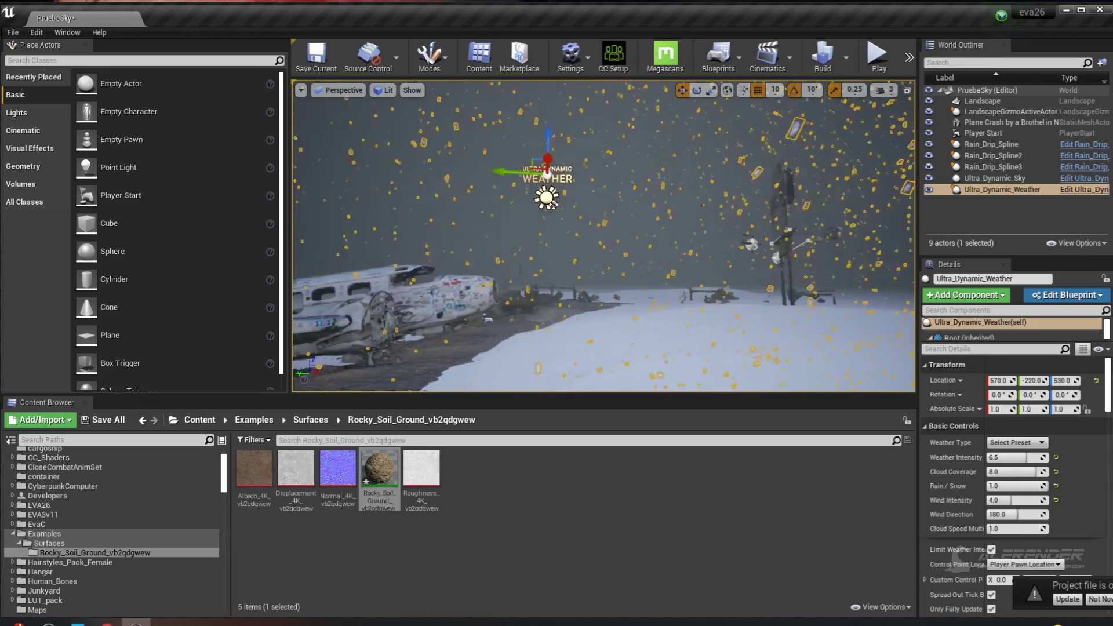
pyautogui.moveTo(501, 325); pyautogui.dragTo(609, 325, button='right')
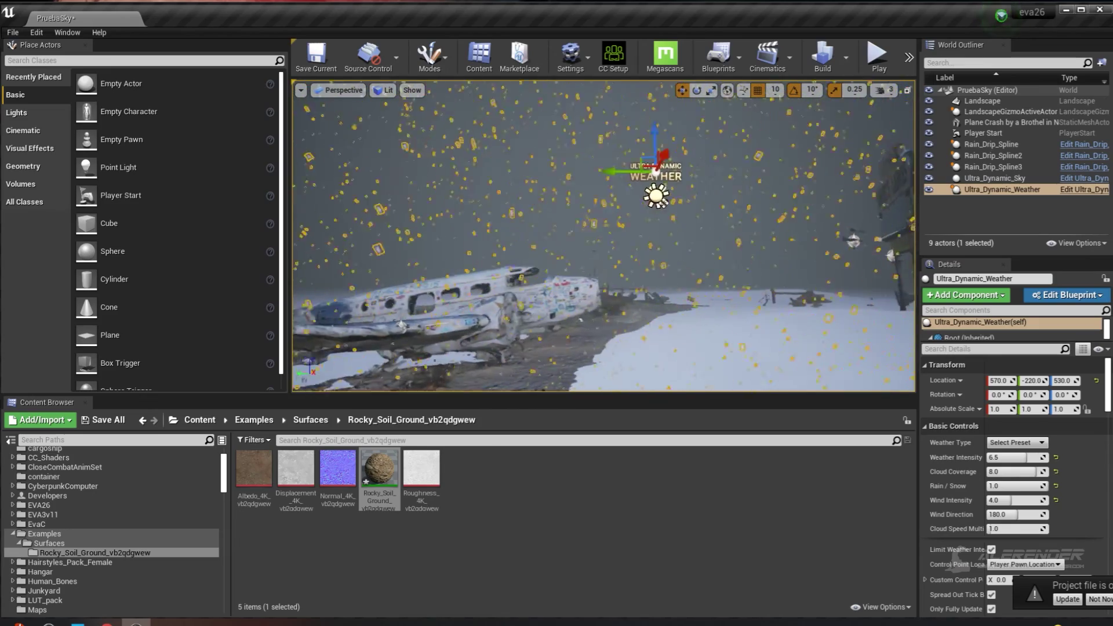
pyautogui.click(879, 55)
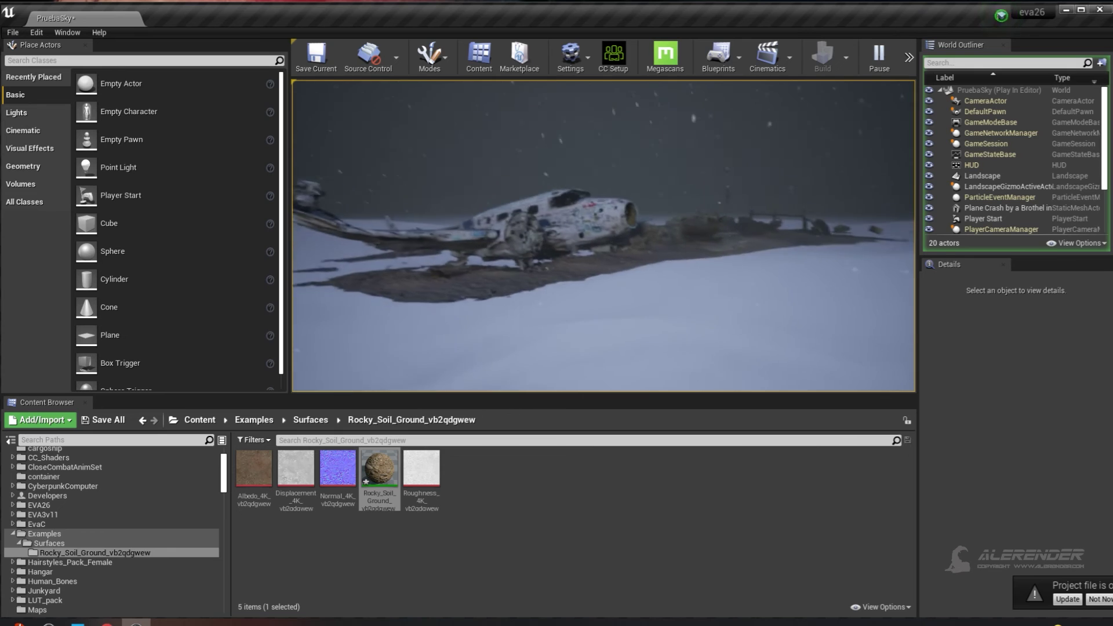
# Step: Stop Play and drag Material Snow Coverage to about 0.33 for patchy snow
pyautogui.press('Escape')
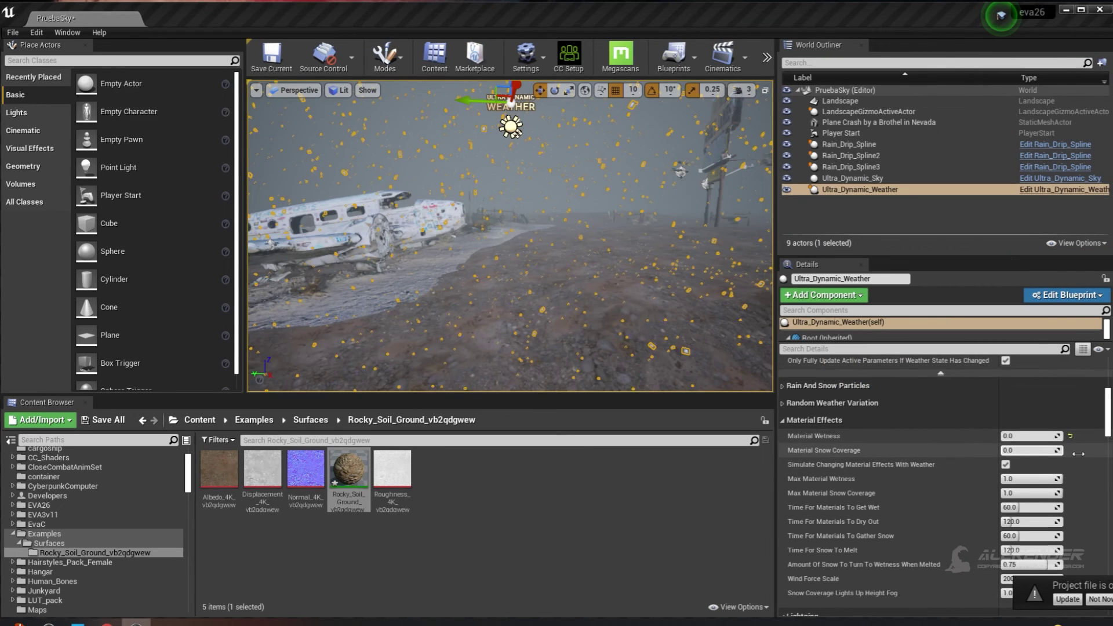
pyautogui.moveTo(1023, 448); pyautogui.dragTo(1049, 449)
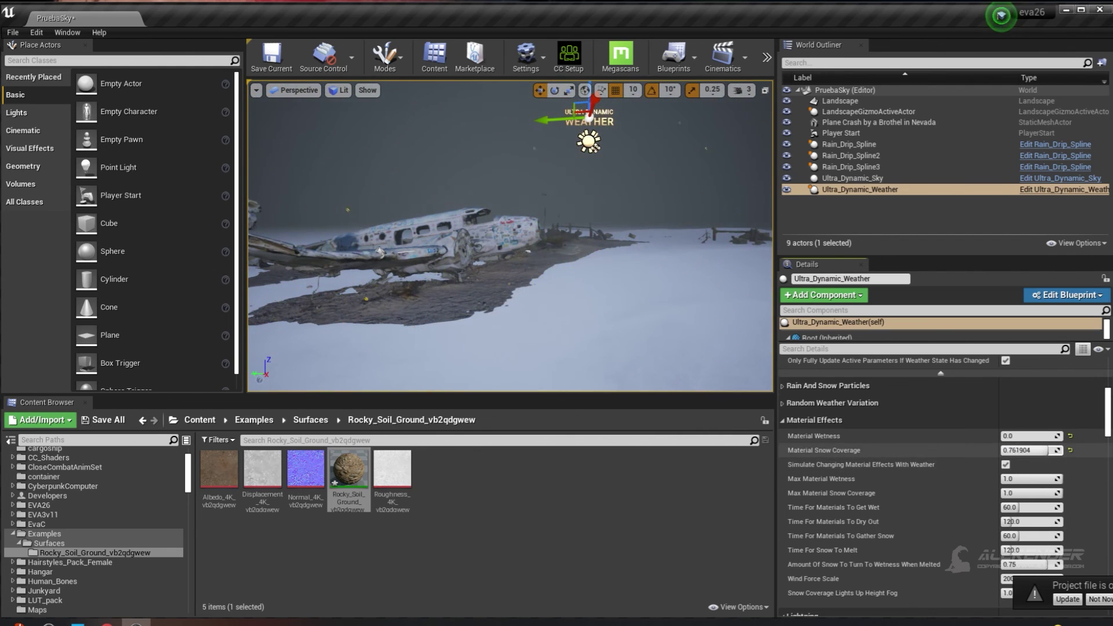
pyautogui.moveTo(1046, 450); pyautogui.dragTo(1024, 451)
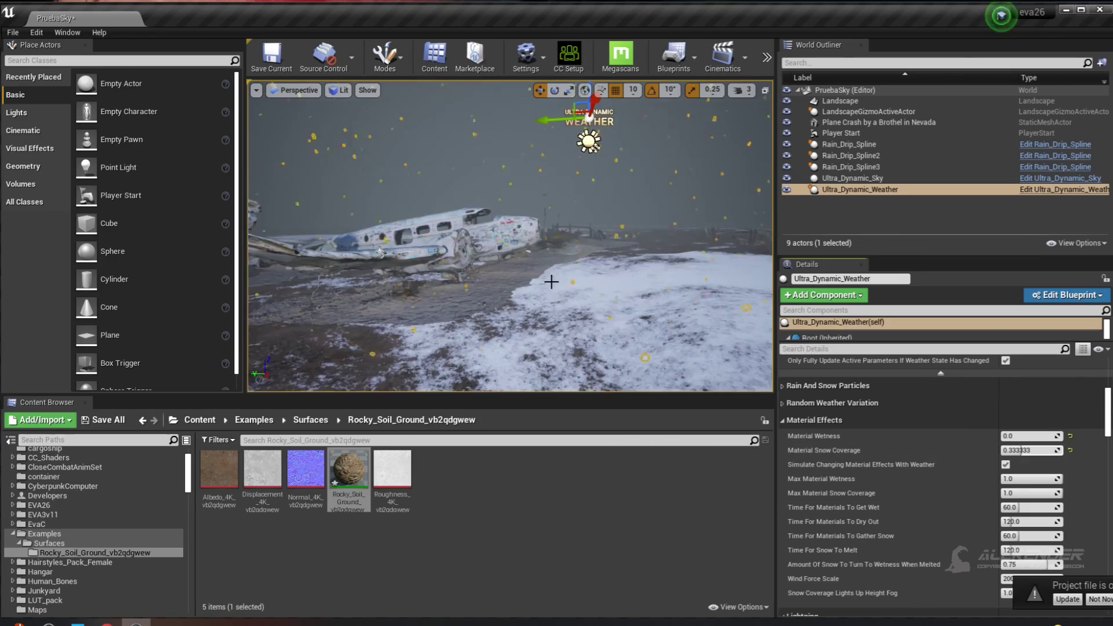
pyautogui.moveTo(510, 232)
pyautogui.mouseDown(button='right')
pyautogui.moveTo(568, 232)
pyautogui.moveTo(521, 232)
pyautogui.mouseUp(button='right')
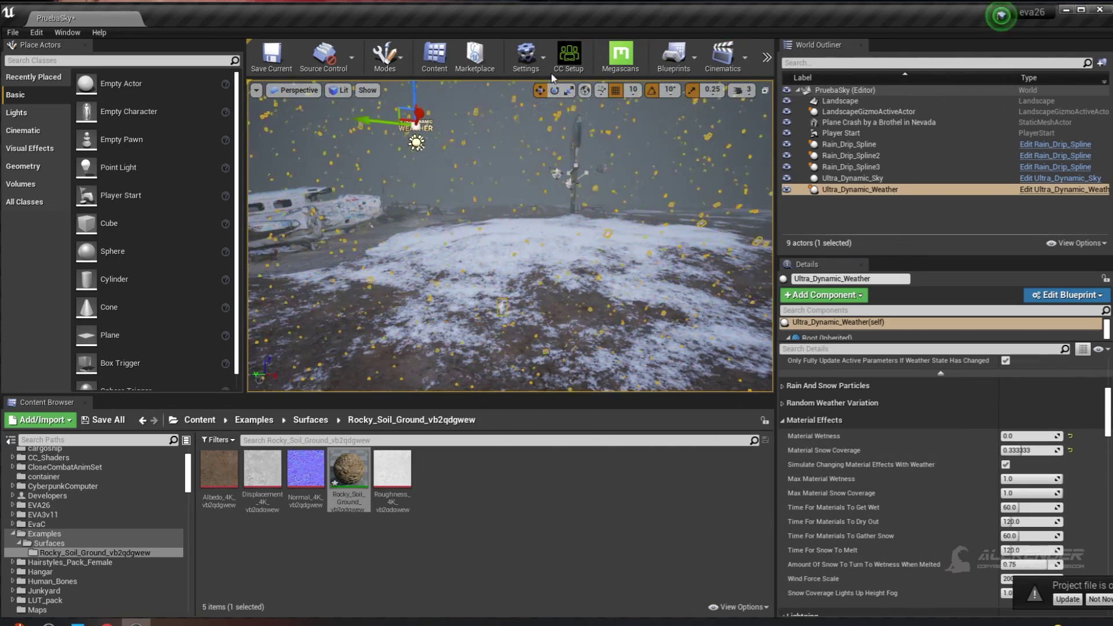
pyautogui.moveTo(775, 62); pyautogui.dragTo(991, 73)
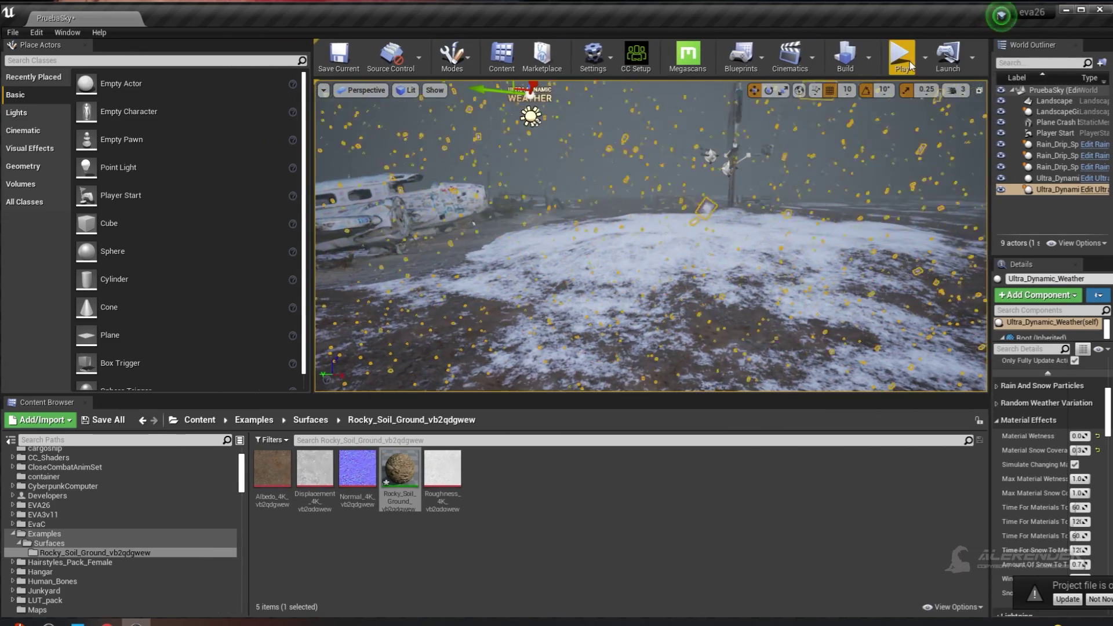
# Step: Run two Play sessions looking around the snowy crash site, returning to the editor each time
pyautogui.click(901, 56)
pyautogui.click(778, 165)
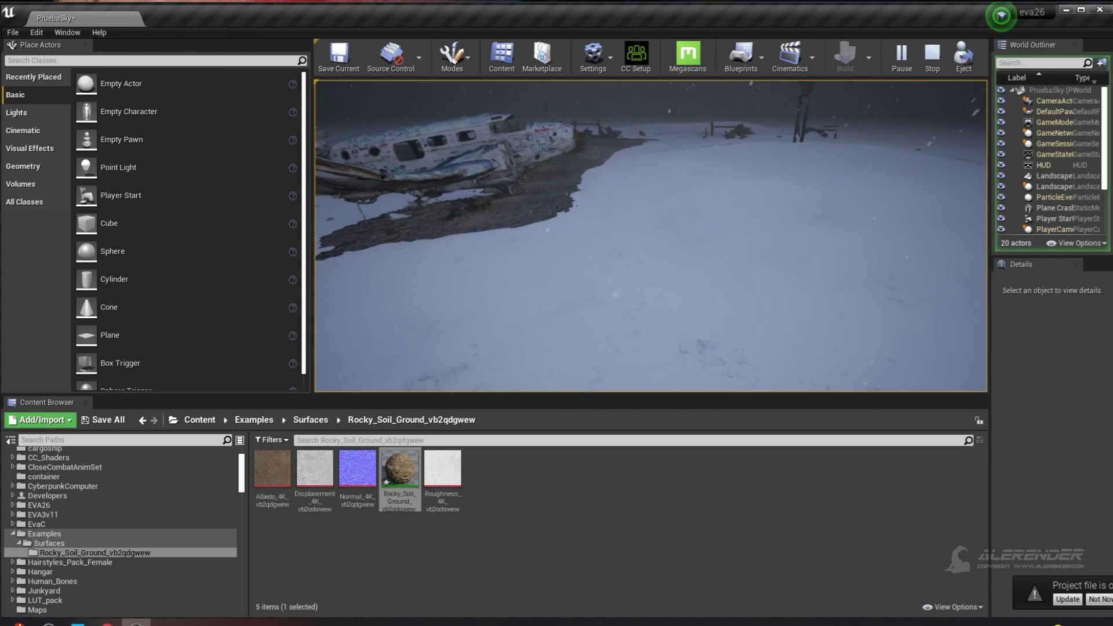
pyautogui.press('Escape')
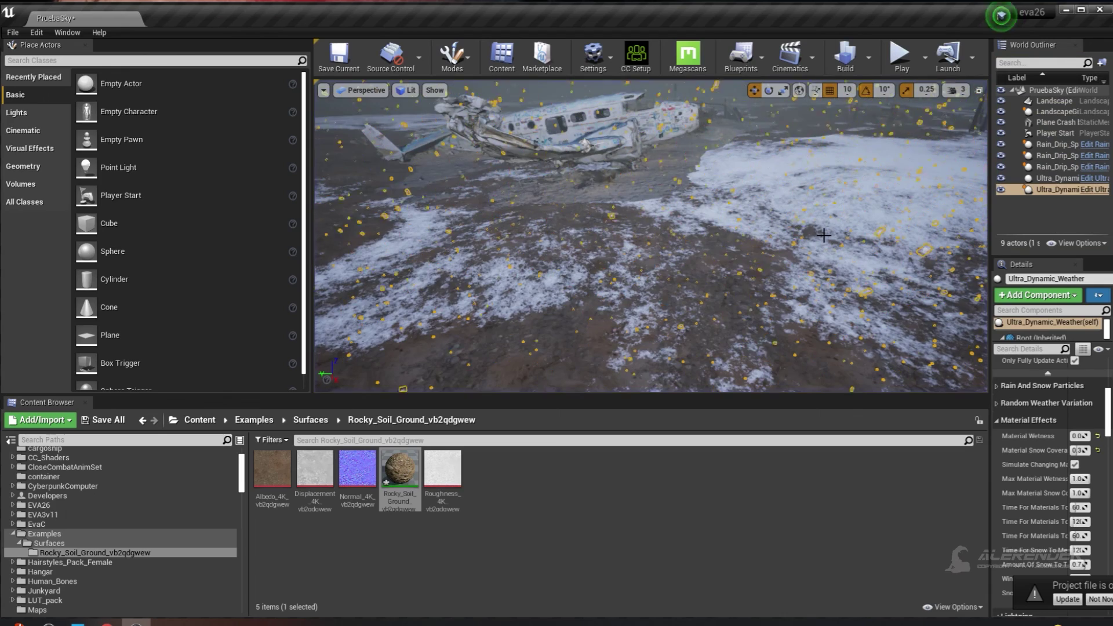
pyautogui.click(899, 55)
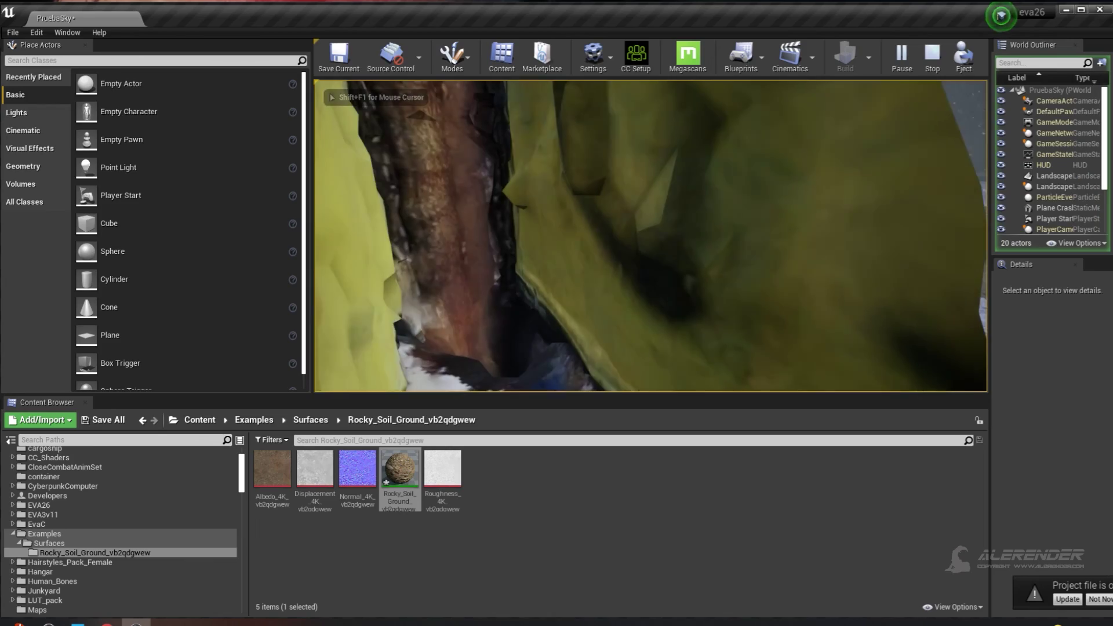
pyautogui.press('Escape')
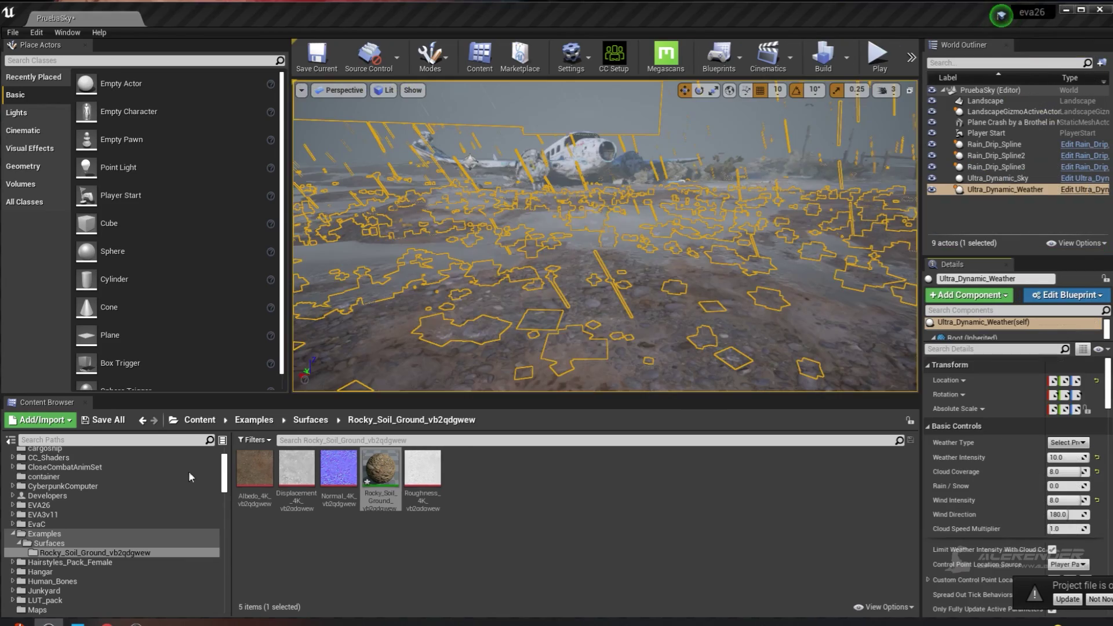
# Step: Bring the view closer to the crashed plane and play the level to watch the rainstorm
pyautogui.moveTo(700, 221); pyautogui.dragTo(672, 197)
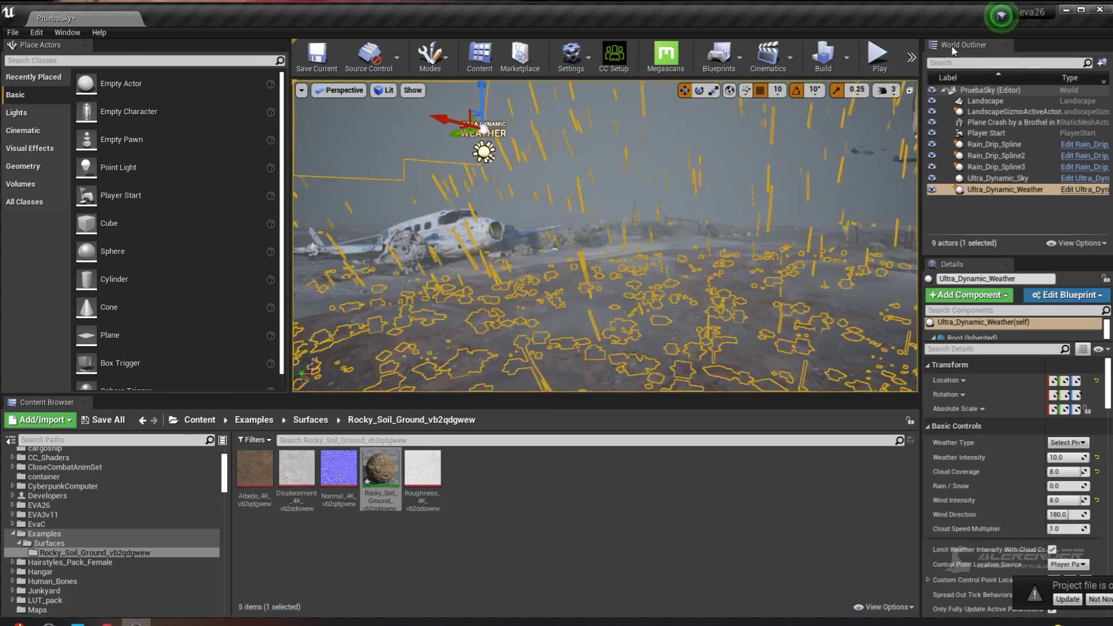
pyautogui.click(877, 57)
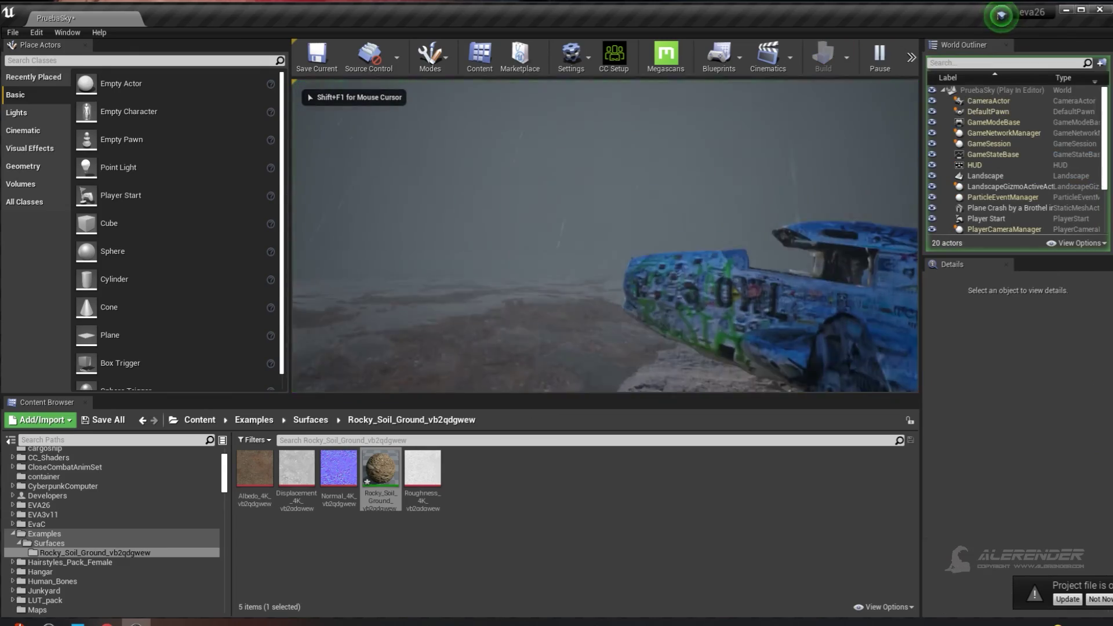